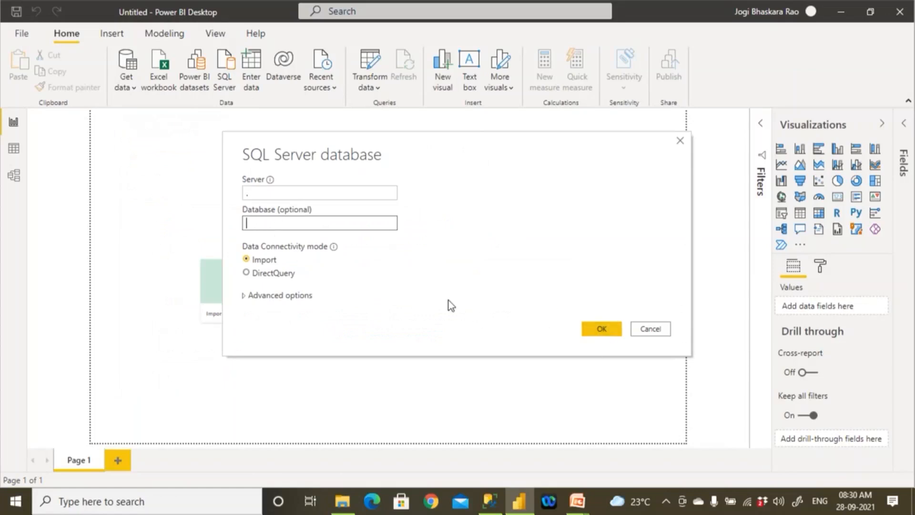
# - Connect to the SQL Server "." in Import mode without specifying a database
pyautogui.click(285, 192)
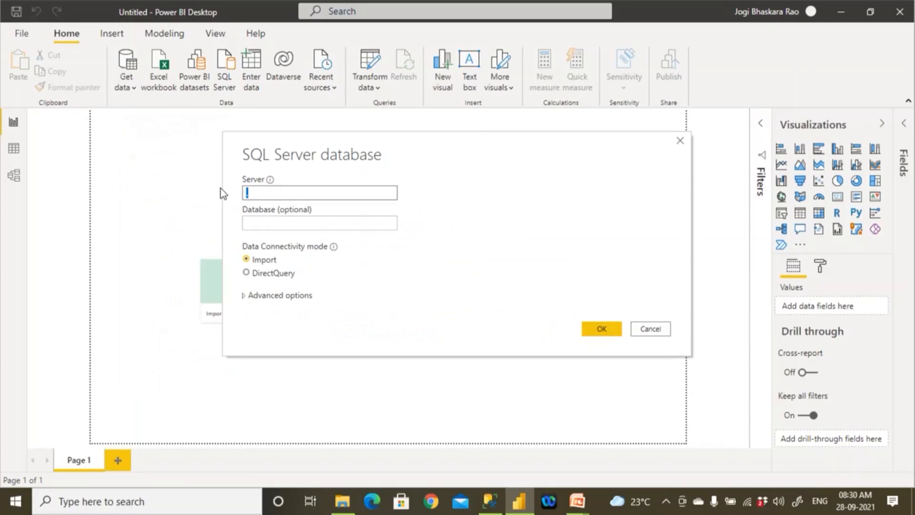
pyautogui.write('.')
pyautogui.click(256, 224)
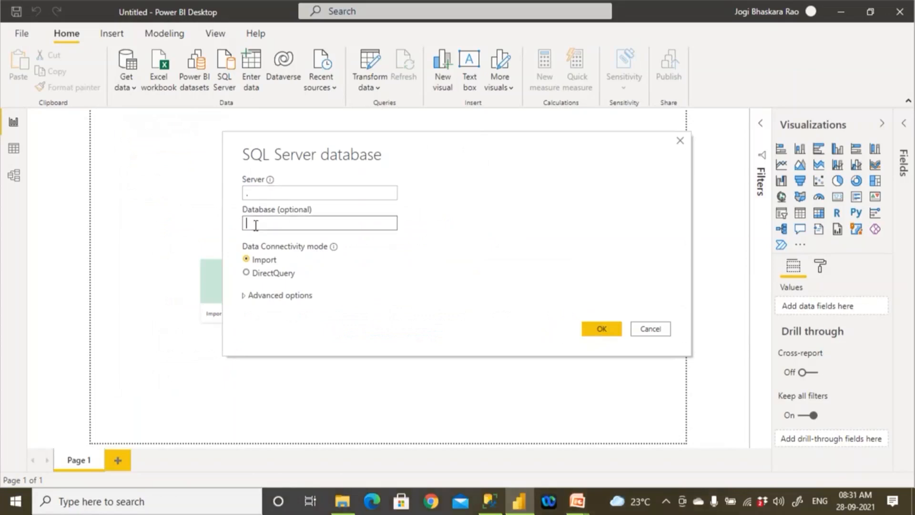
pyautogui.click(489, 501)
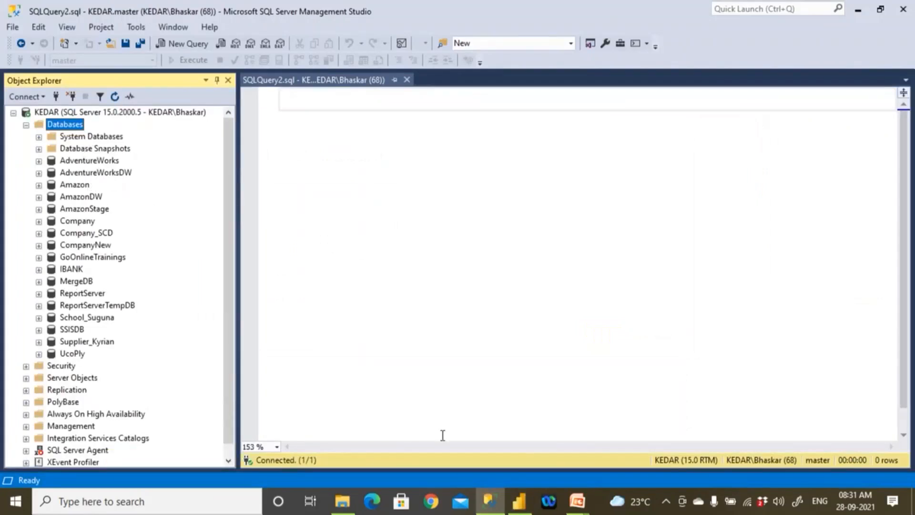
pyautogui.click(514, 506)
pyautogui.click(260, 193)
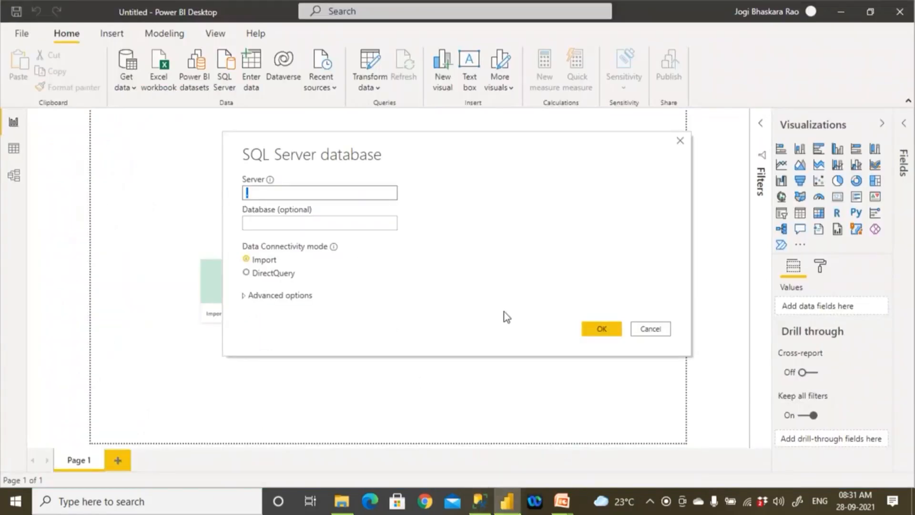
pyautogui.click(596, 330)
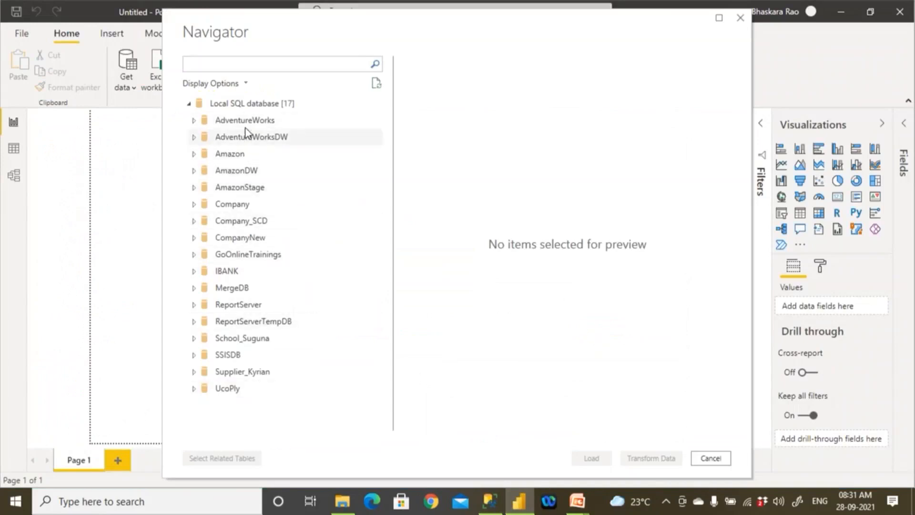
# - Compare the databases offered for import with the Databases list in SQL Server Management Studio, and return to Power BI Desktop
pyautogui.click(490, 500)
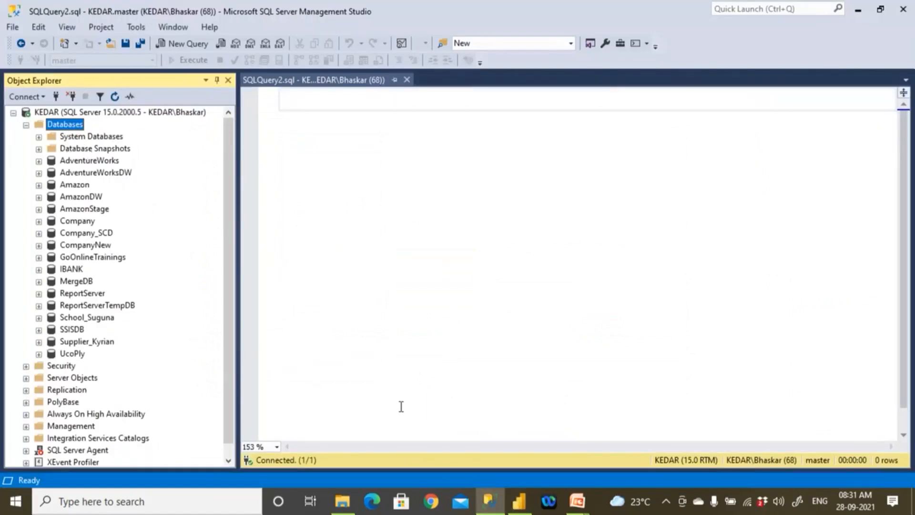
pyautogui.click(519, 500)
pyautogui.click(521, 504)
pyautogui.click(522, 503)
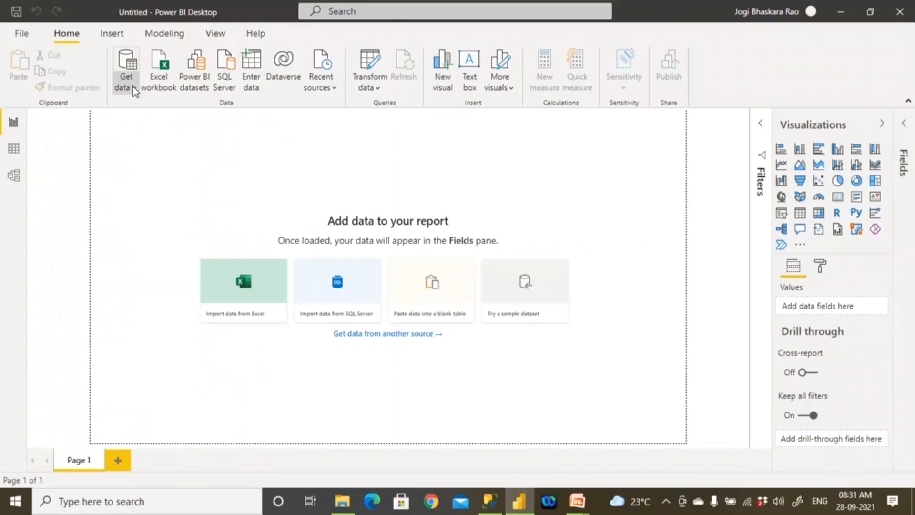
# - Start a new SQL Server data import with "." as the server
pyautogui.click(127, 85)
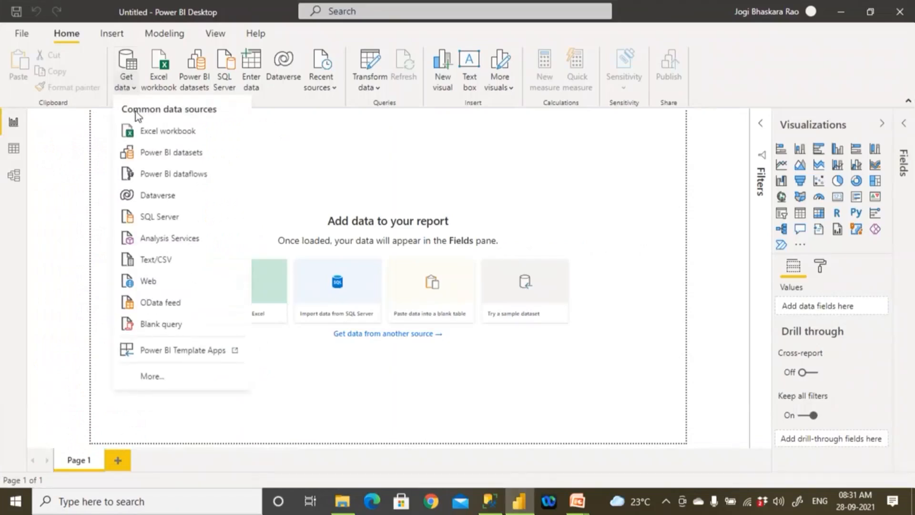
pyautogui.click(164, 216)
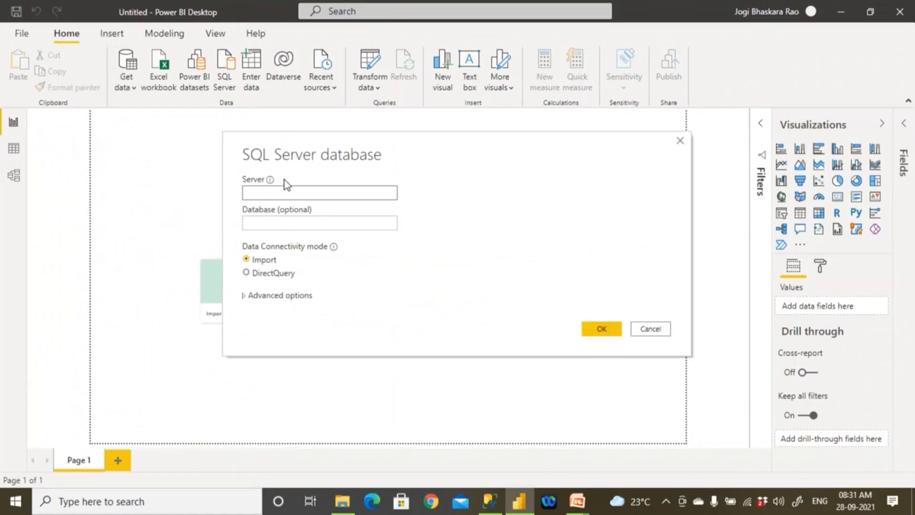
pyautogui.write('.')
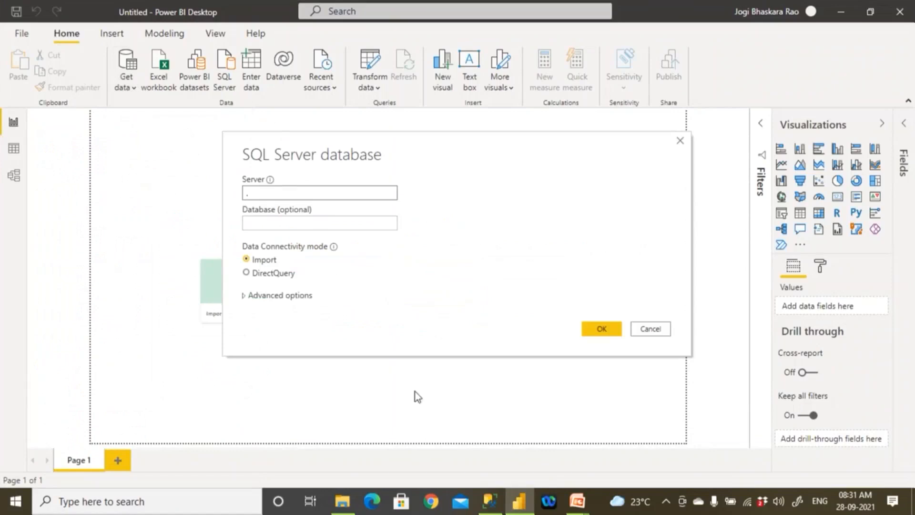
# - Switch to SQL Server Management Studio and copy the name of the AdventureWorksDW database
pyautogui.click(491, 506)
pyautogui.click(125, 176)
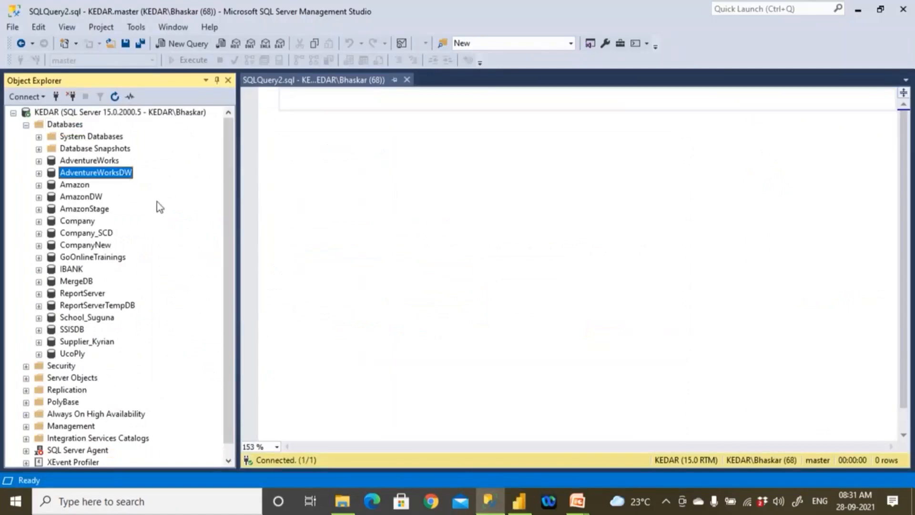
pyautogui.rightClick(120, 175)
pyautogui.click(158, 336)
pyautogui.hotkey('ctrl', 'c')
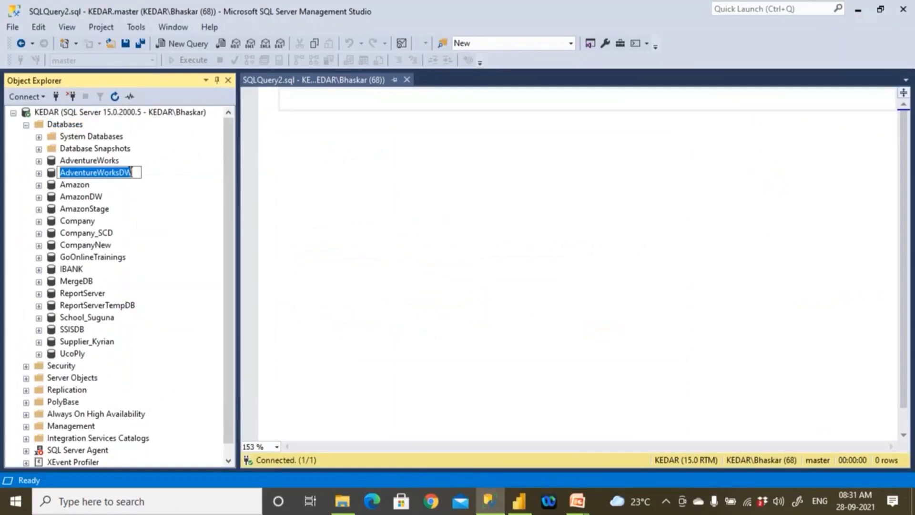
# - Back in Power BI Desktop, set the database to AdventureWorksDW and connect in Import mode
pyautogui.click(519, 500)
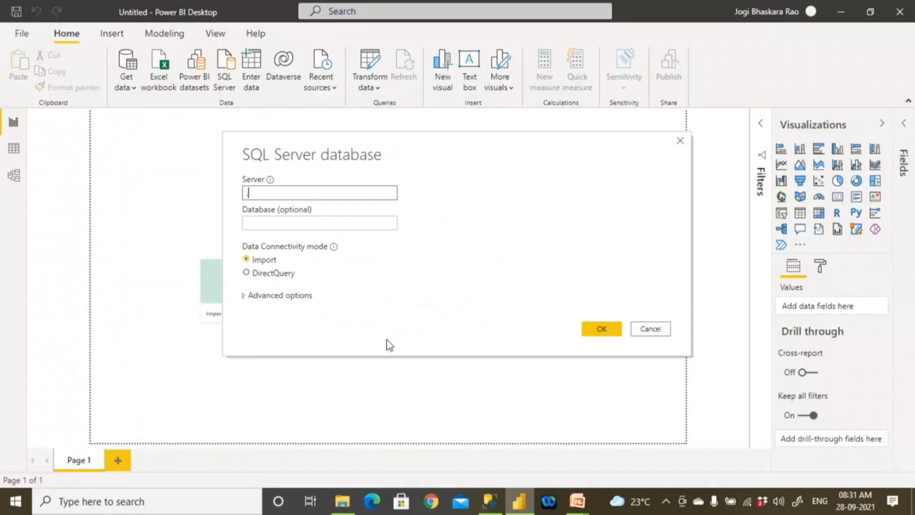
pyautogui.press('Tab')
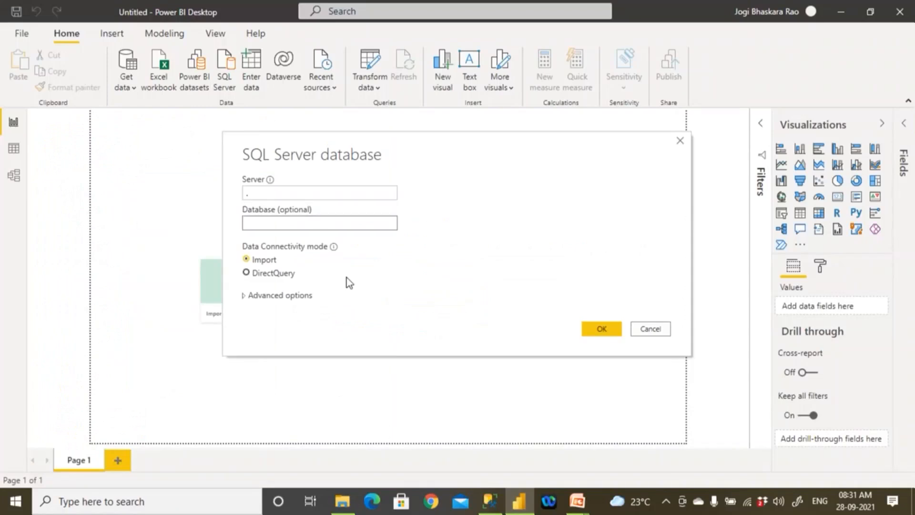
pyautogui.hotkey('ctrl', 'v')
pyautogui.click(607, 331)
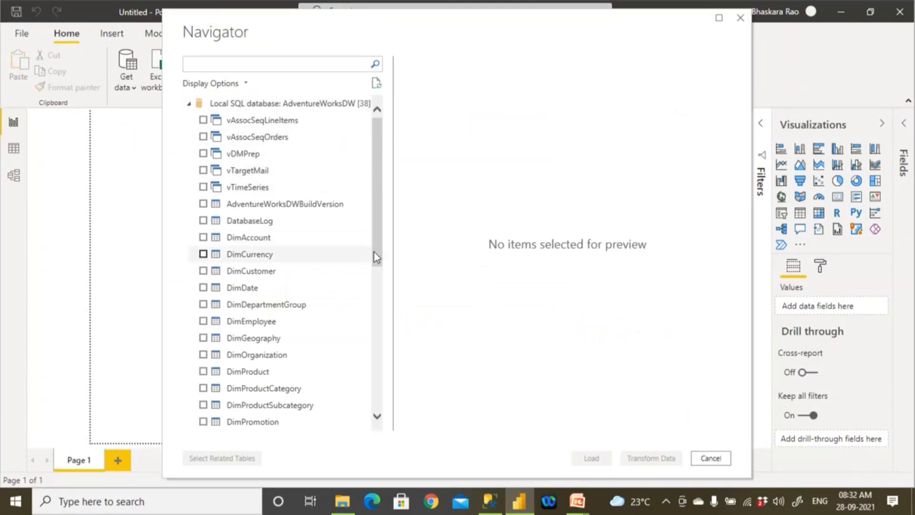
# - Browse the AdventureWorksDW objects, tick the views vAssocSeqLineItems and vAssocSeqOrders to preview them, and untick both
pyautogui.moveTo(379, 264); pyautogui.dragTo(378, 409)
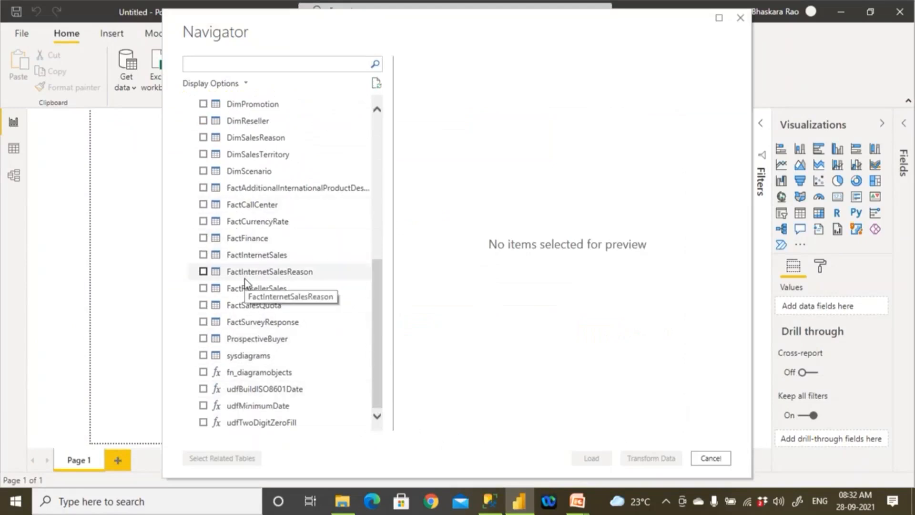
pyautogui.scroll(3, 253, 170)
pyautogui.scroll(3, 252, 171)
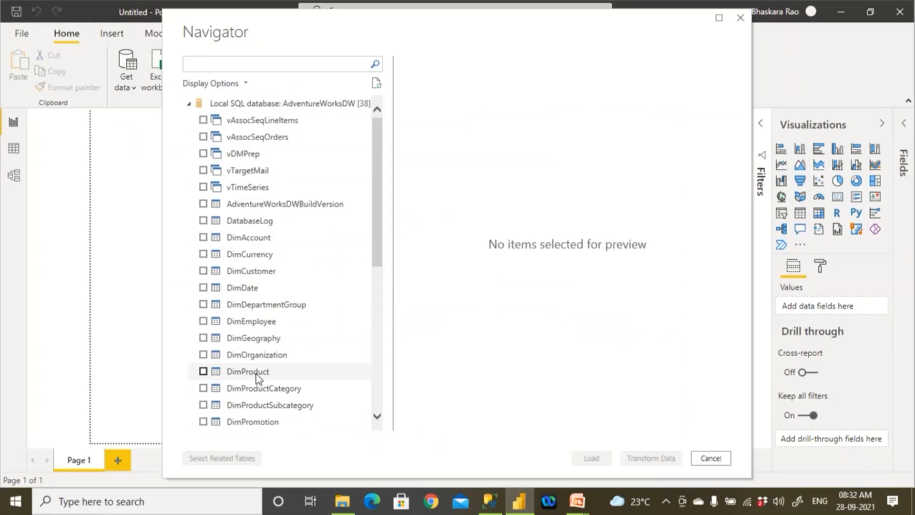
pyautogui.click(203, 121)
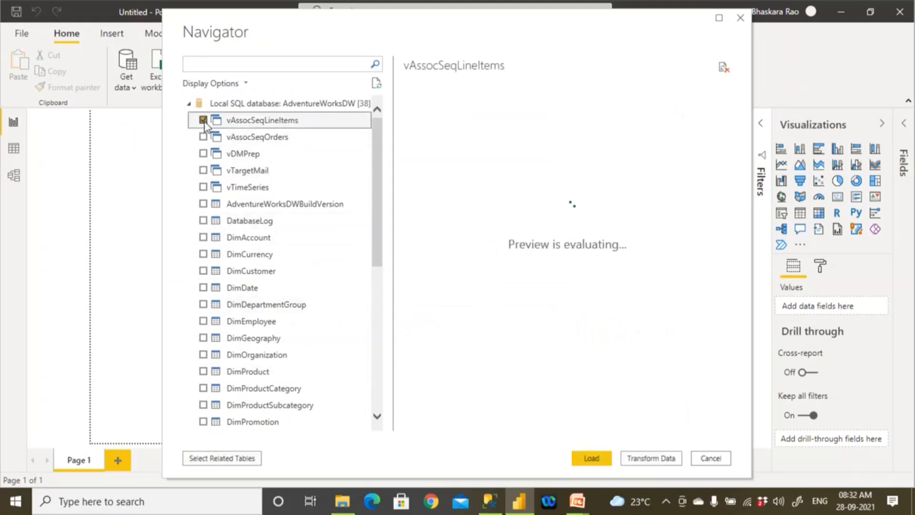
pyautogui.click(204, 137)
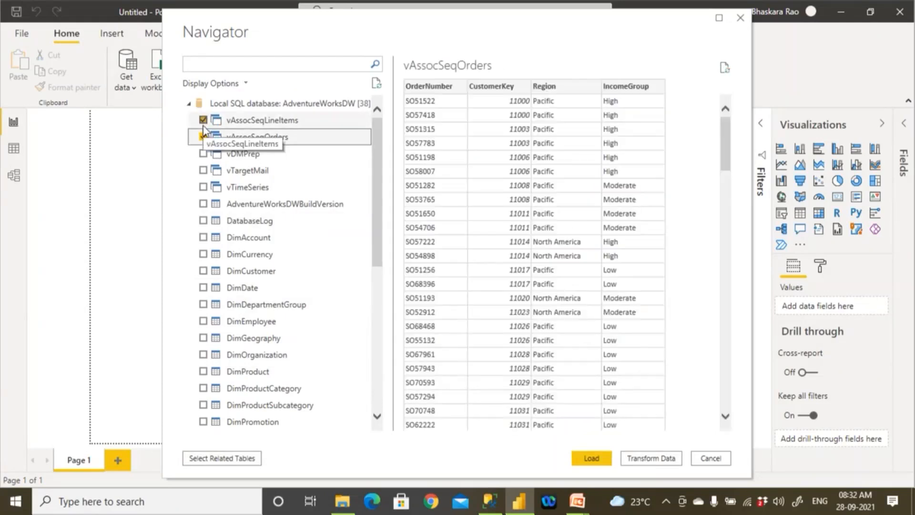
pyautogui.click(203, 120)
pyautogui.click(203, 137)
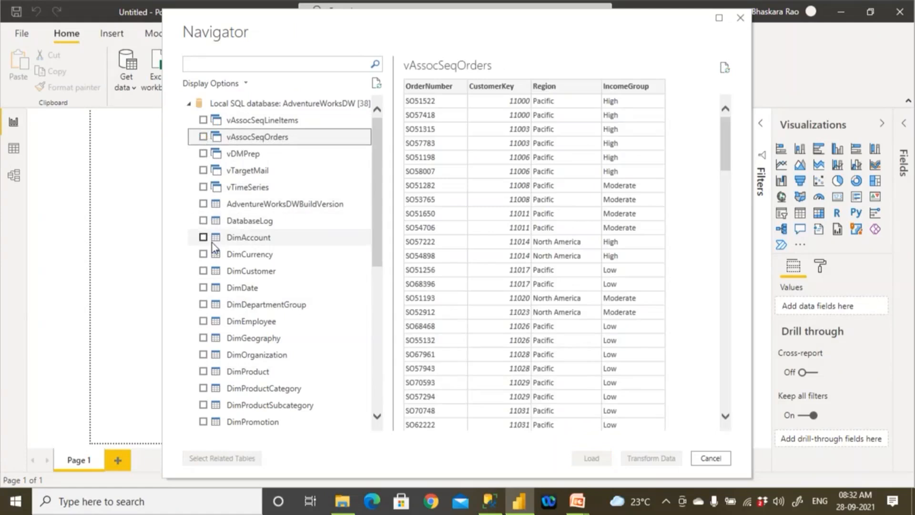
# - Preview the functions udfBuildISO8601Date, udfMinimumDate and udfTwoDigitZeroFill, and the DimEmployee table
pyautogui.scroll(-3, 212, 247)
pyautogui.scroll(-3, 221, 260)
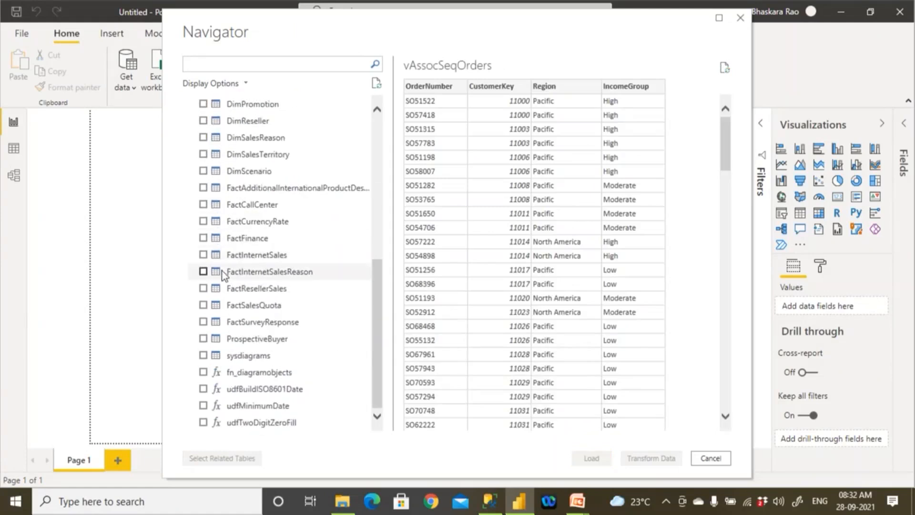
pyautogui.click(203, 389)
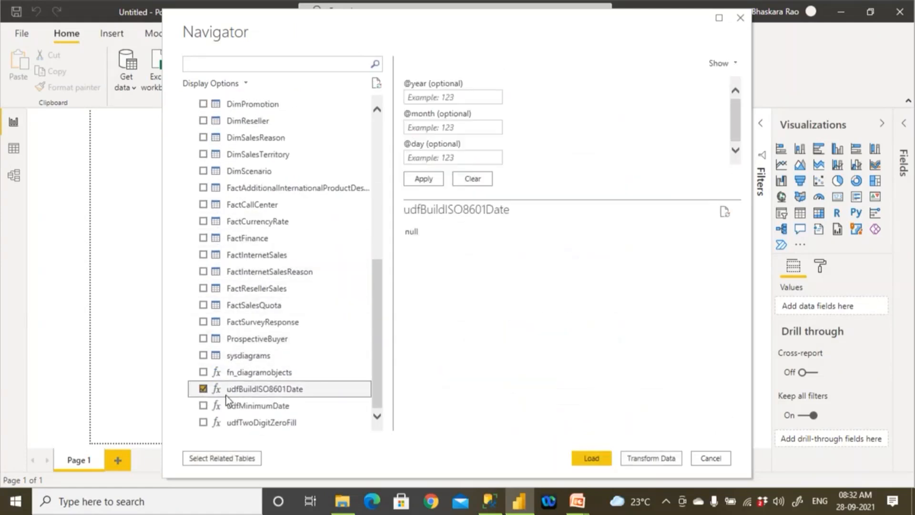
pyautogui.click(203, 405)
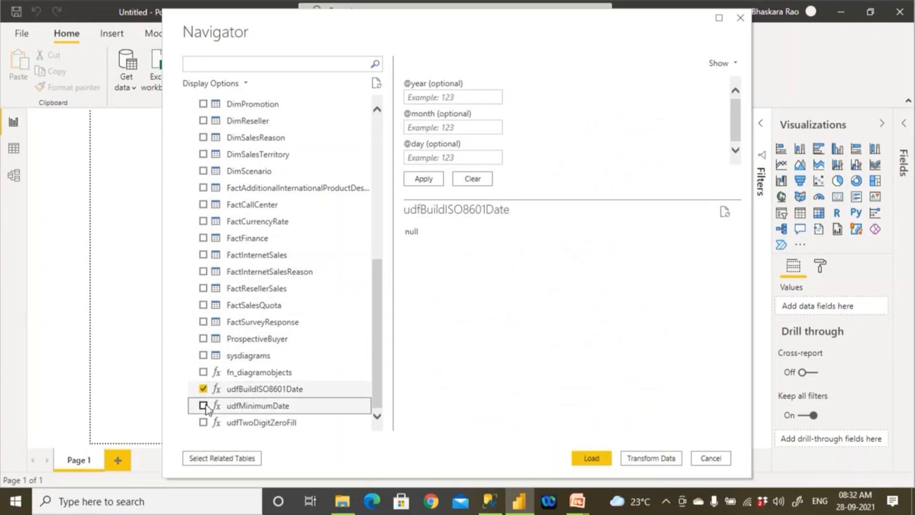
pyautogui.click(204, 389)
pyautogui.click(203, 405)
pyautogui.click(203, 422)
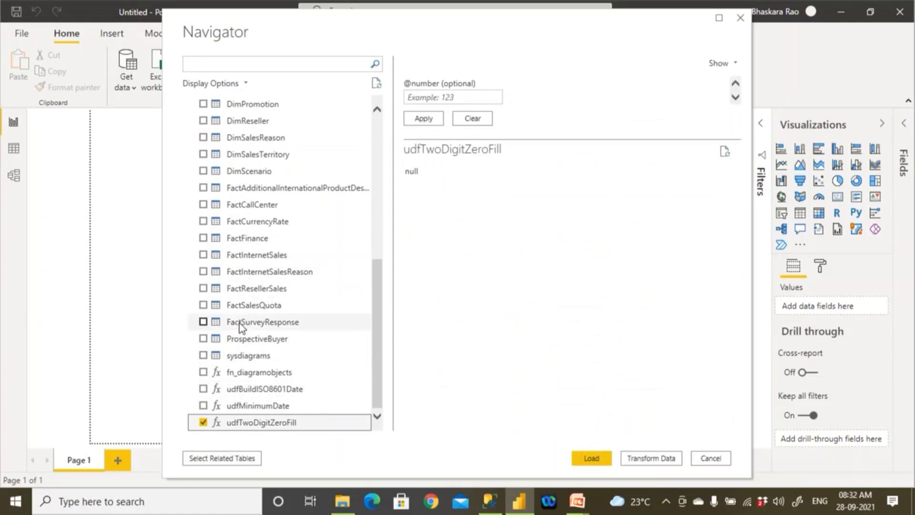
pyautogui.scroll(7, 239, 323)
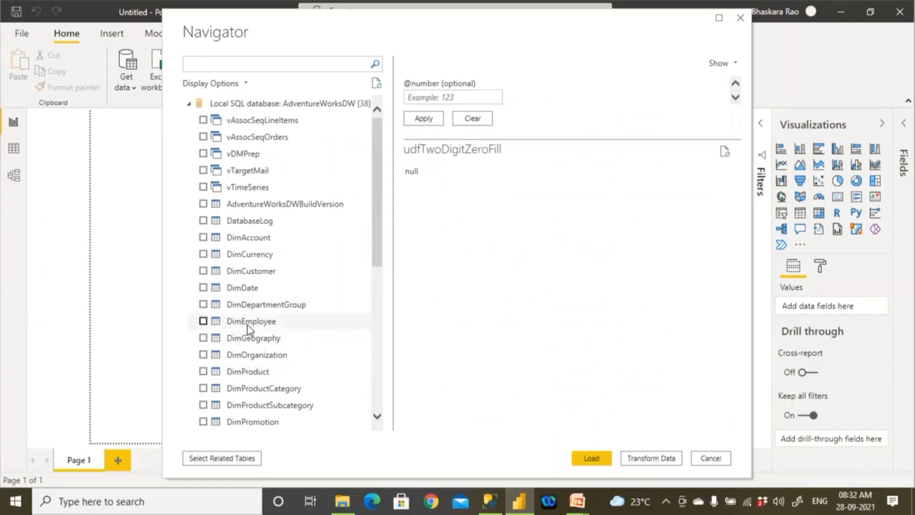
pyautogui.click(248, 324)
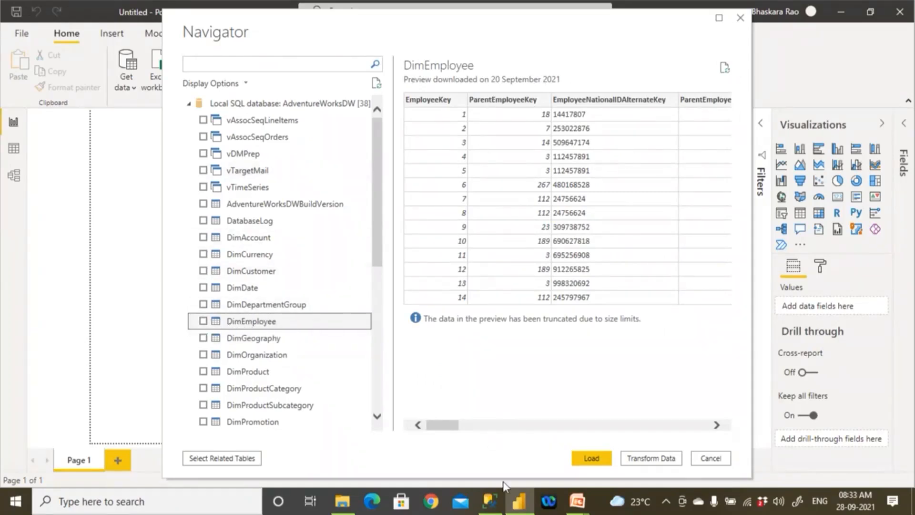
# - In SQL Server Management Studio, write "use AdventureWorksDW" followed by "go" in the query and execute it
pyautogui.click(491, 500)
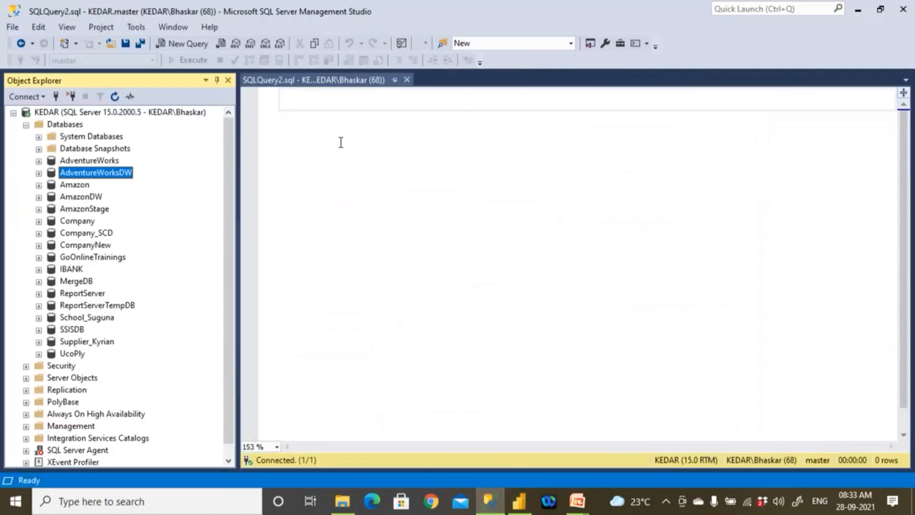
pyautogui.click(343, 121)
pyautogui.write('use A')
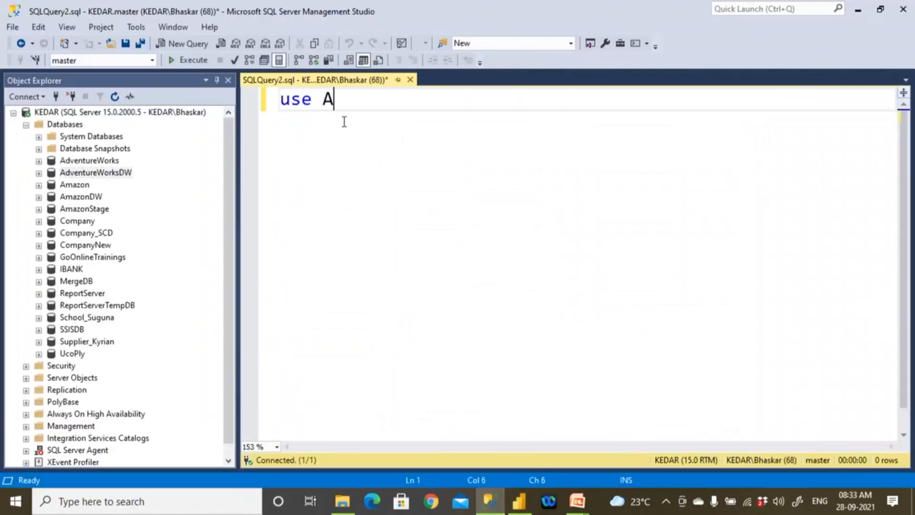
pyautogui.write('dventureWorks')
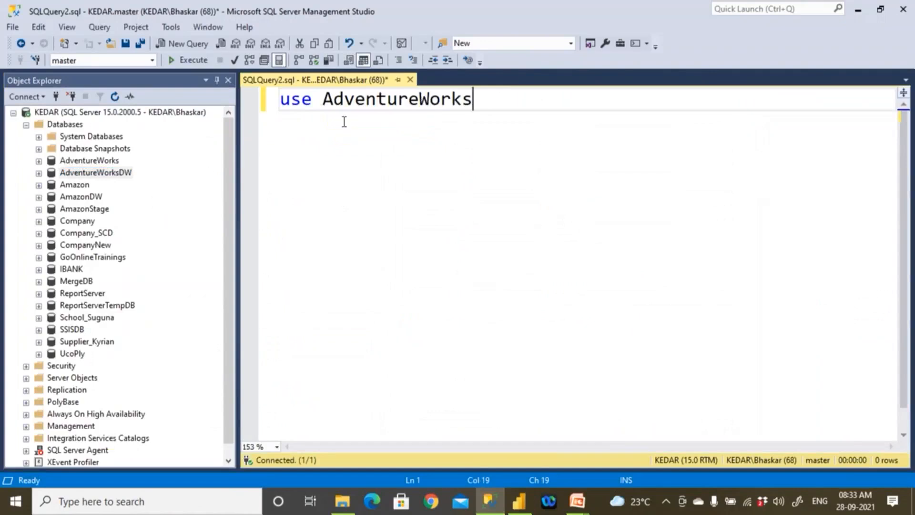
pyautogui.write('DW')
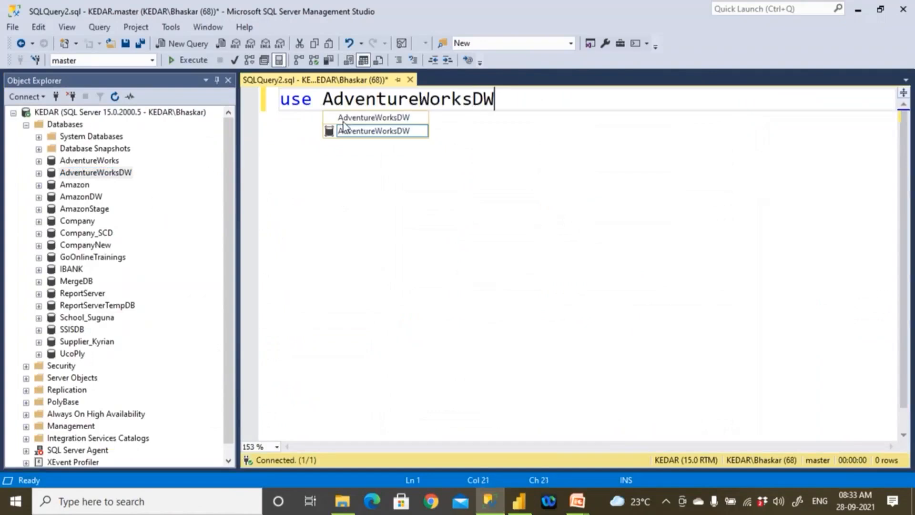
pyautogui.press('Return')
pyautogui.press('Return')
pyautogui.write('go')
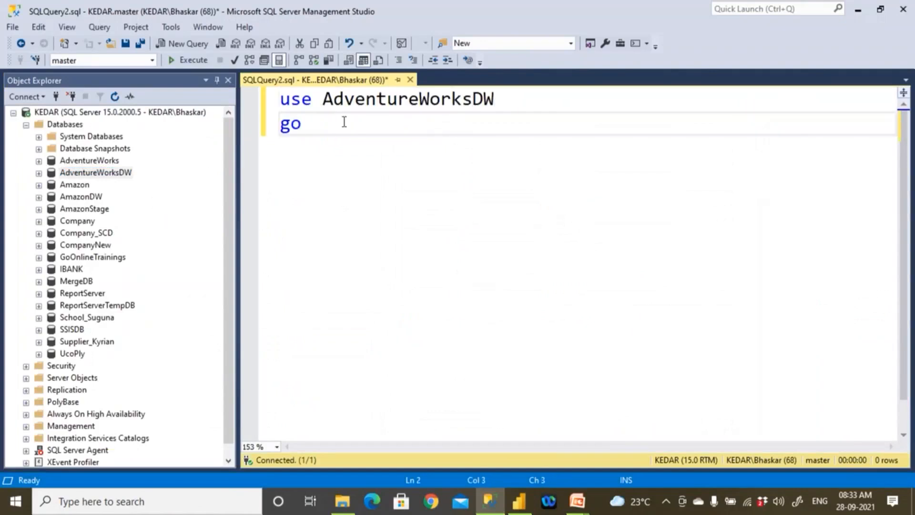
pyautogui.press('F5')
# - Below the go statement, write a "create proc usp_GetEmp" definition with "as" and an empty begin…end block
pyautogui.press('Return')
pyautogui.press('Return')
pyautogui.write('c')
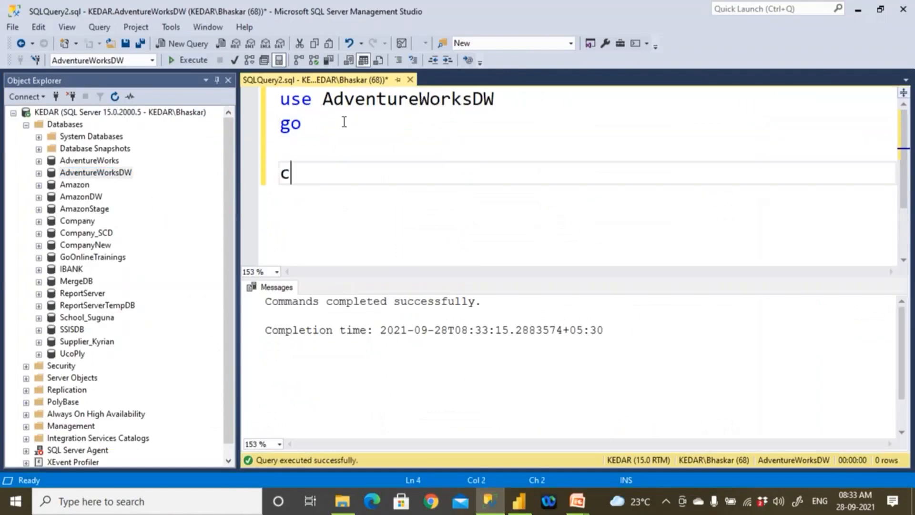
pyautogui.write('reate proc ')
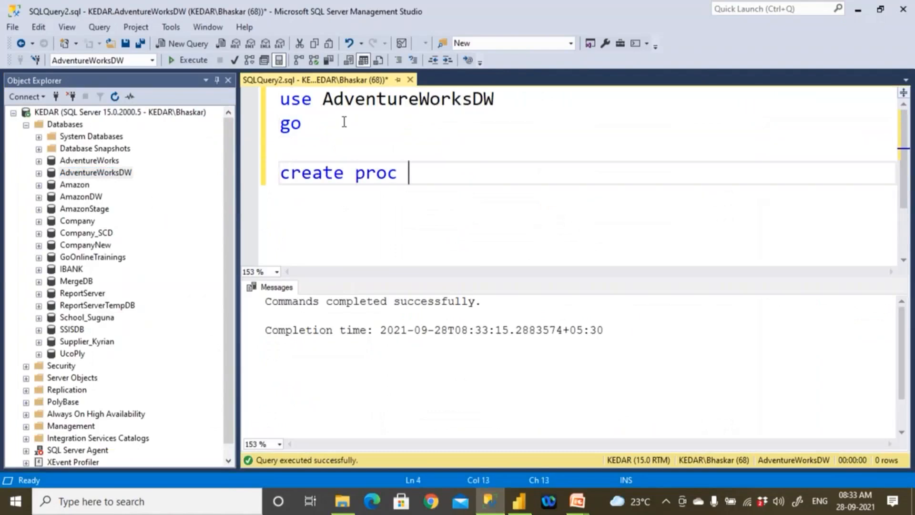
pyautogui.write('usp_GetEm')
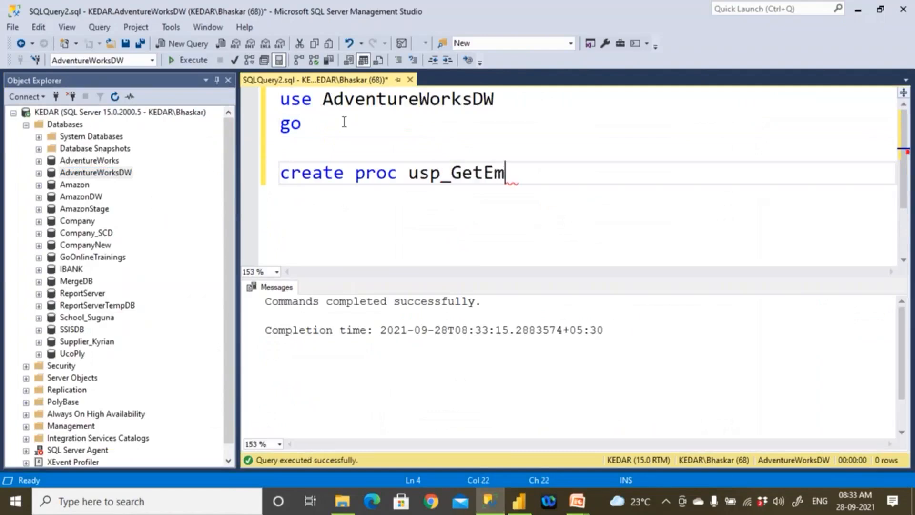
pyautogui.write('p')
pyautogui.press('Return')
pyautogui.write('as')
pyautogui.press('Return')
pyautogui.write('begin')
pyautogui.press('Return')
pyautogui.press('Return')
pyautogui.write('end')
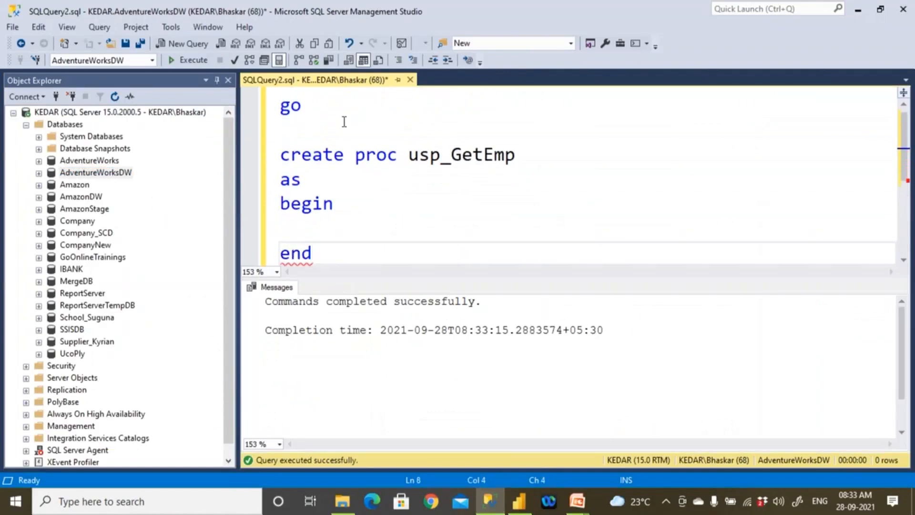
# - Hide the query results pane and reduce the editor's zoom to 126 %
pyautogui.hotkey('ctrl', 'r')
pyautogui.scroll(1, 347, 173)
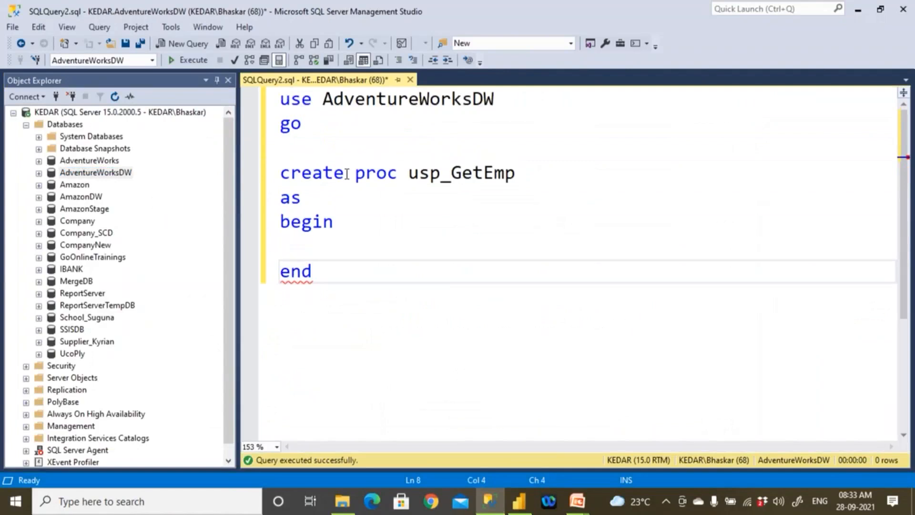
pyautogui.scroll(-1, 347, 232)
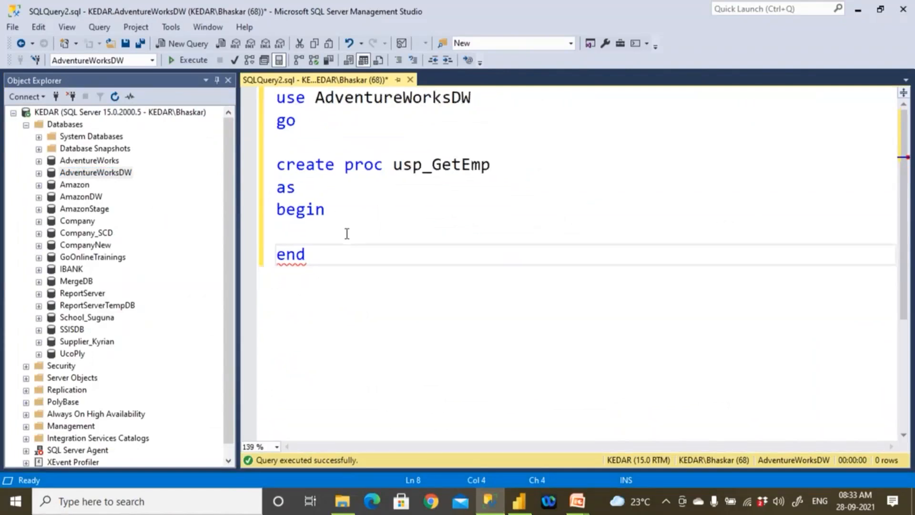
pyautogui.scroll(-1, 347, 233)
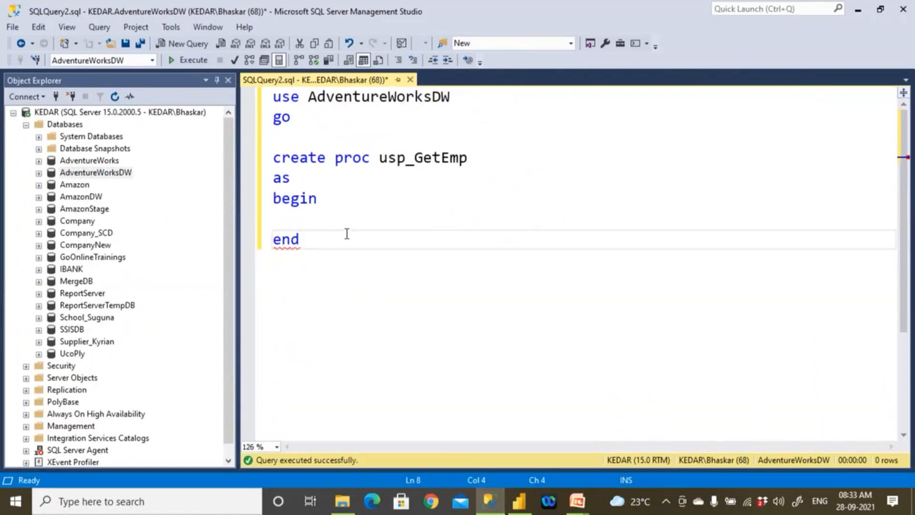
pyautogui.moveTo(379, 160); pyautogui.dragTo(471, 160)
pyautogui.click(422, 198)
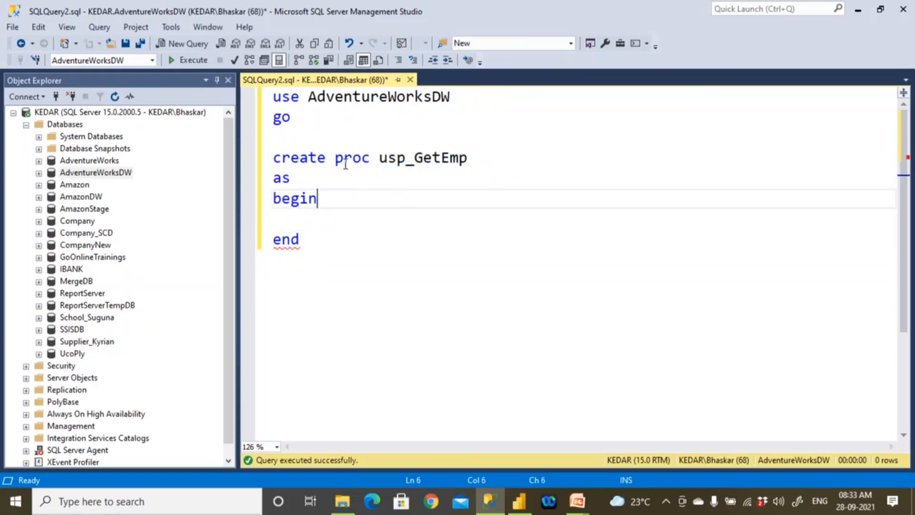
pyautogui.moveTo(330, 130); pyautogui.dragTo(251, 90)
# - Inside the begin…end block of usp_GetEmp, write "select * from DimEmployee" on an indented line
pyautogui.click(374, 212)
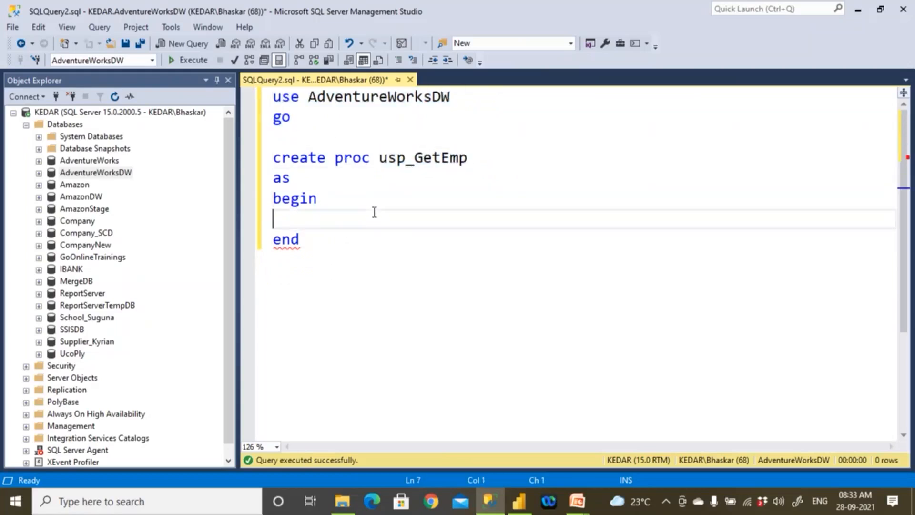
pyautogui.press('Return')
pyautogui.press('Tab')
pyautogui.write('sel')
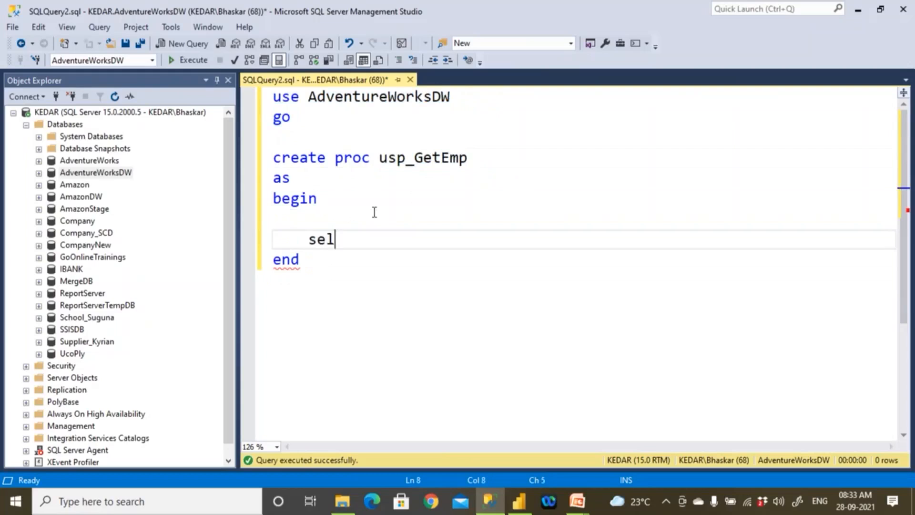
pyautogui.write('ect * from Dim')
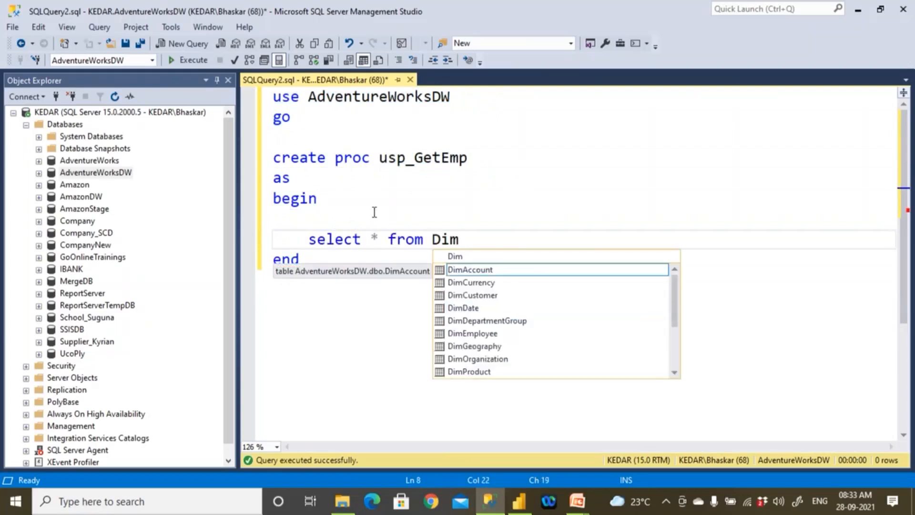
pyautogui.write('E')
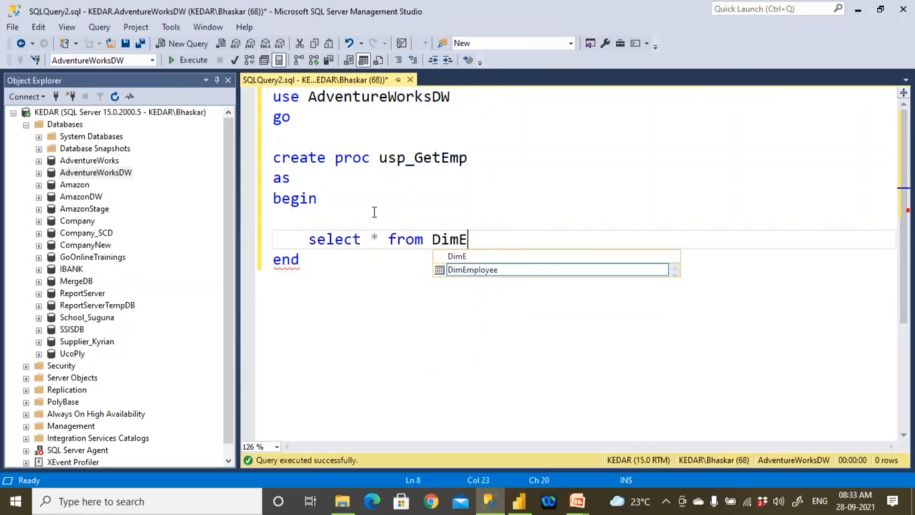
pyautogui.press('Tab')
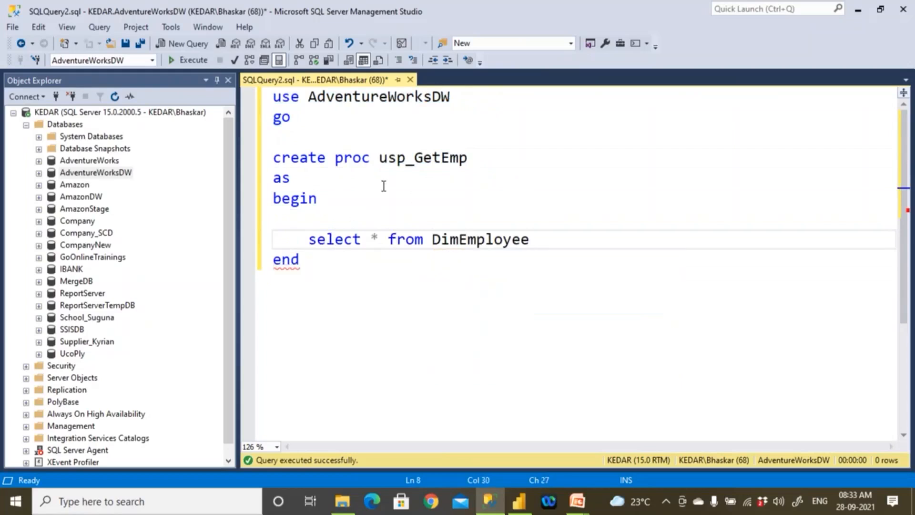
# - Execute only the "select * from DimEmployee" statement to preview the employee table's rows
pyautogui.moveTo(308, 241)
pyautogui.mouseDown()
pyautogui.moveTo(527, 239)
pyautogui.moveTo(305, 243)
pyautogui.mouseUp()
pyautogui.click(180, 63)
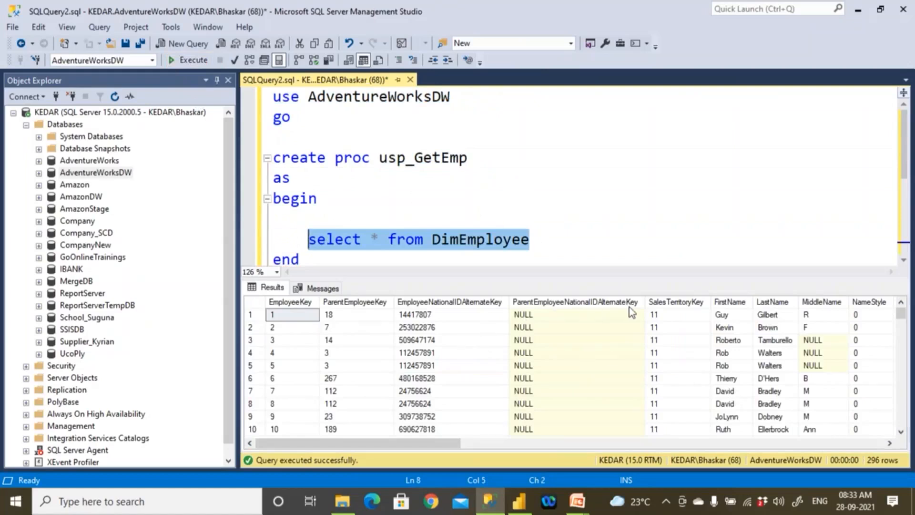
pyautogui.click(429, 259)
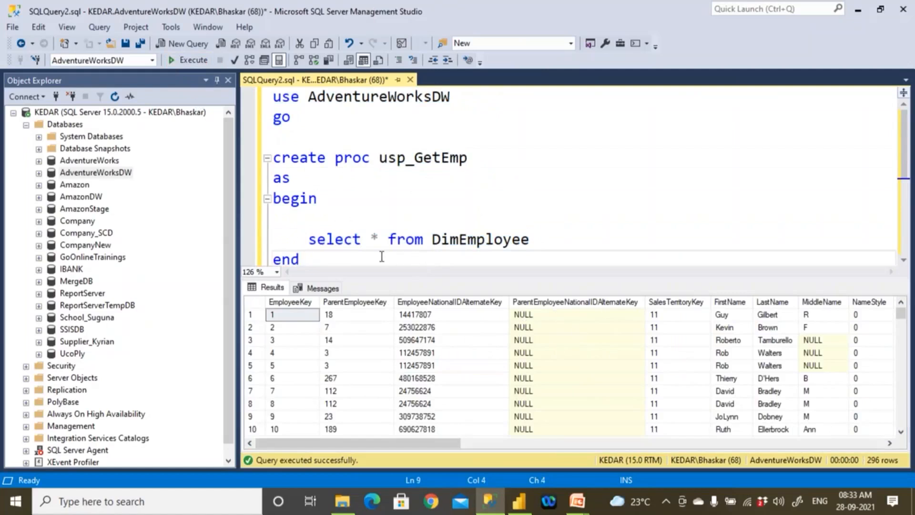
# - Move "from DimEmployee" onto its own line and delete the asterisk after select
pyautogui.click(388, 239)
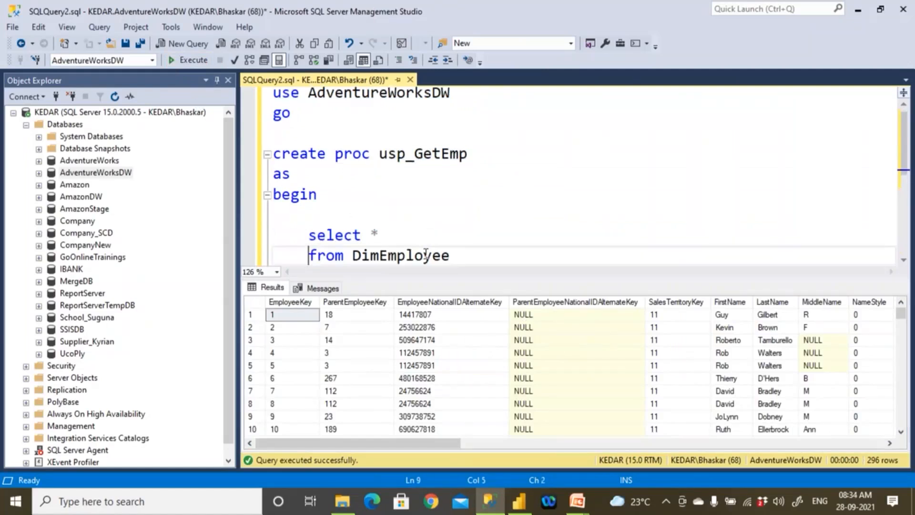
pyautogui.moveTo(370, 233); pyautogui.dragTo(379, 236)
pyautogui.press('Delete')
pyautogui.scroll(-2, 379, 233)
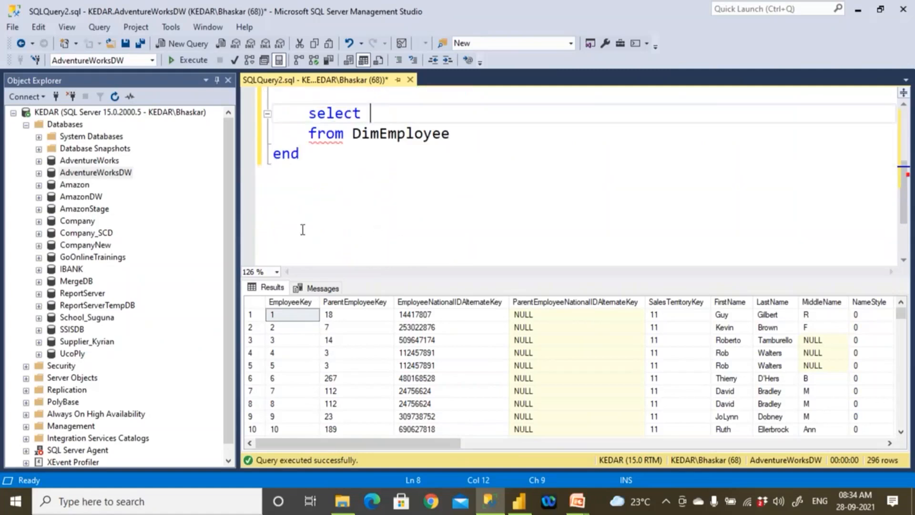
# - Expand AdventureWorksDW down to the columns of the dbo.DimEmployee table and widen Object Explorer to show their full definitions
pyautogui.doubleClick(51, 172)
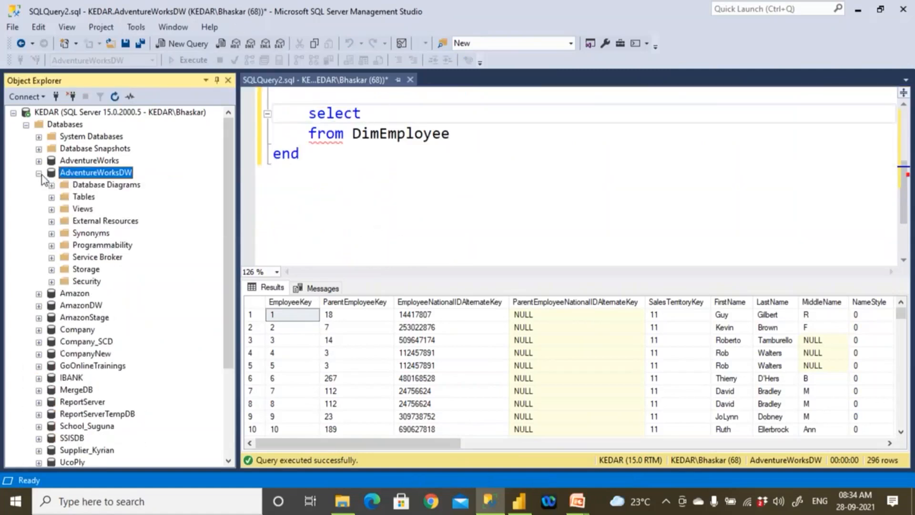
pyautogui.click(52, 197)
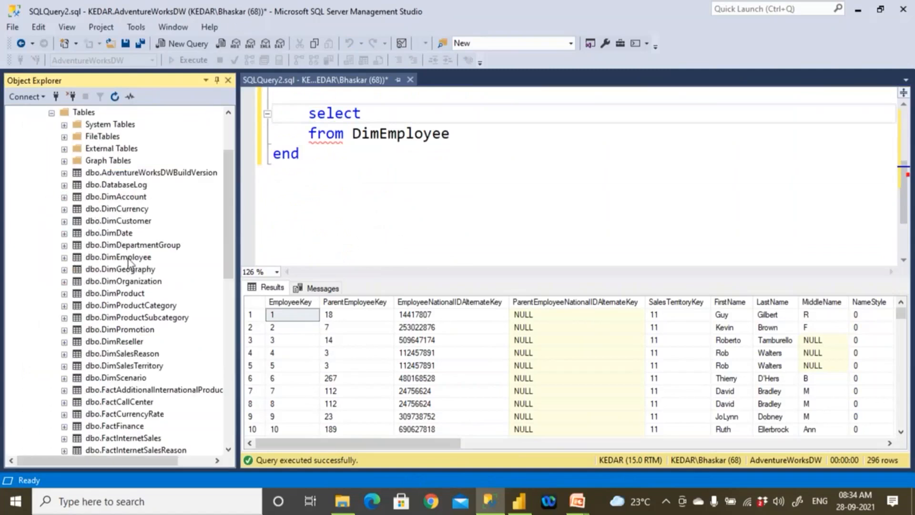
pyautogui.click(129, 262)
pyautogui.click(65, 258)
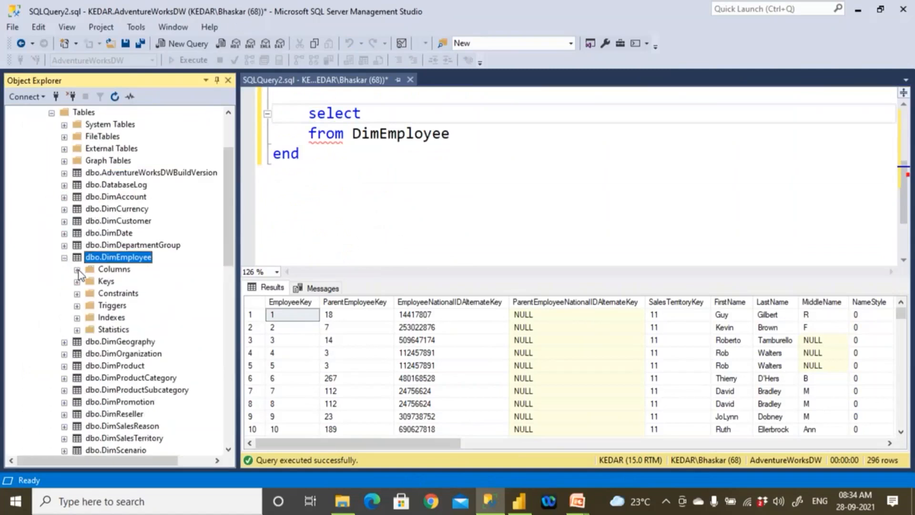
pyautogui.click(112, 269)
pyautogui.click(77, 270)
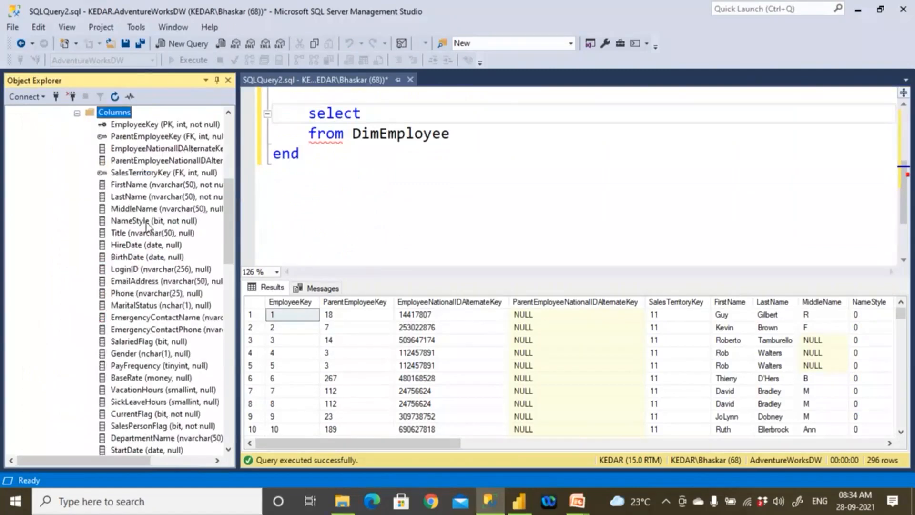
pyautogui.scroll(2, 173, 204)
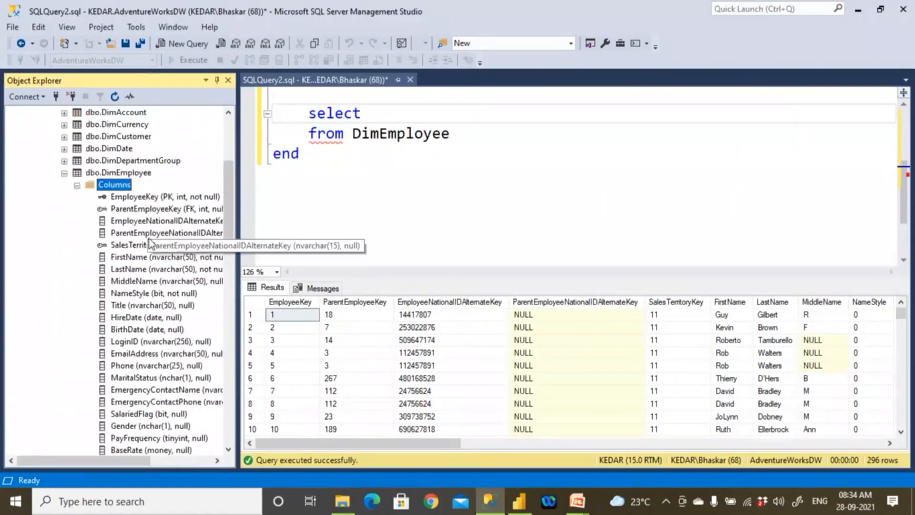
pyautogui.scroll(-3, 150, 244)
pyautogui.scroll(5, 150, 244)
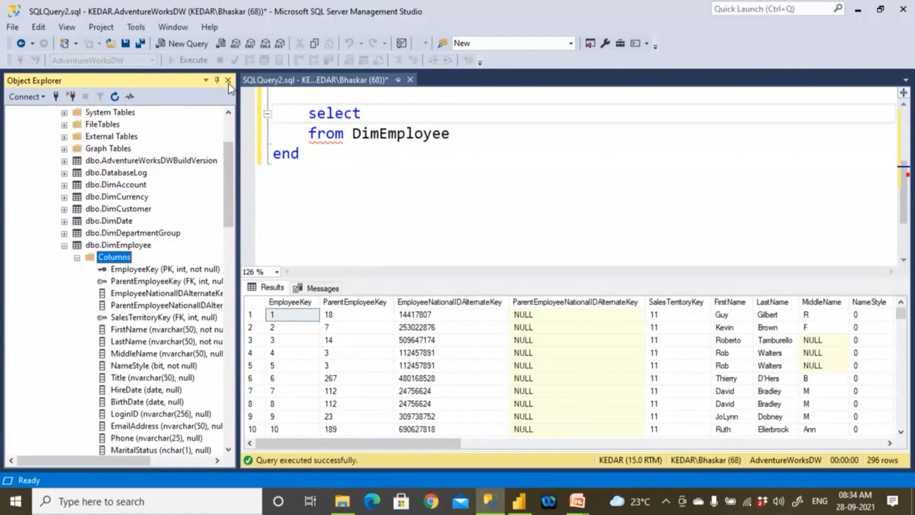
pyautogui.moveTo(244, 128); pyautogui.dragTo(294, 128)
# - Insert the DimEmployee columns [EmployeeKey] and [FirstName] after select, each followed by a comma and on its own line
pyautogui.scroll(1, 328, 140)
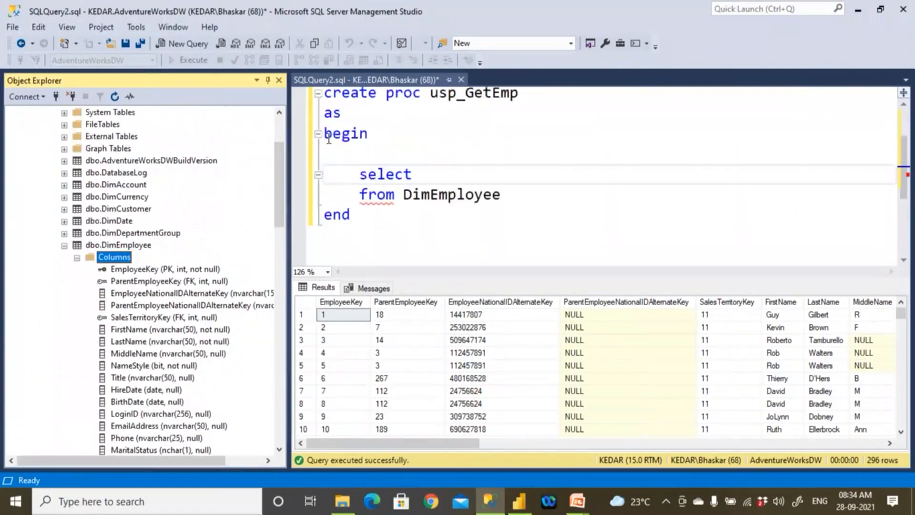
pyautogui.moveTo(152, 269); pyautogui.dragTo(430, 175)
pyautogui.click(570, 177)
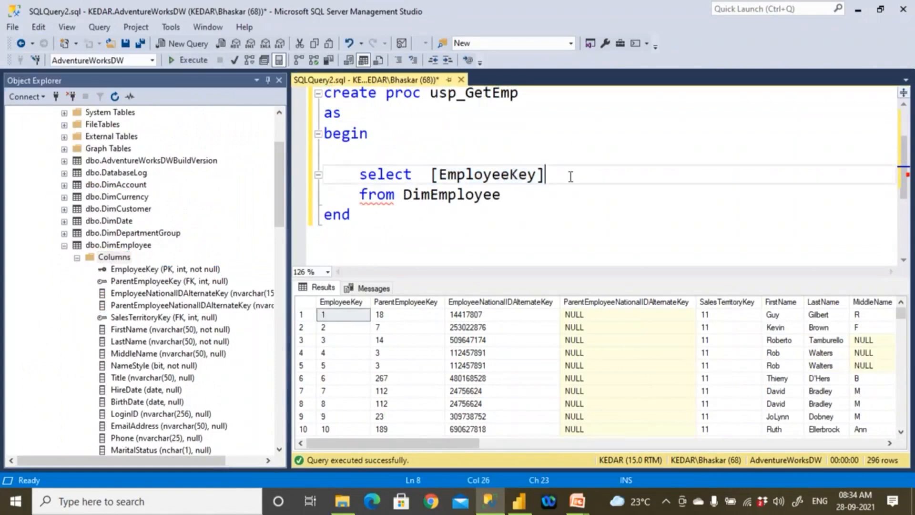
pyautogui.write(',')
pyautogui.press('Return')
pyautogui.press('Tab')
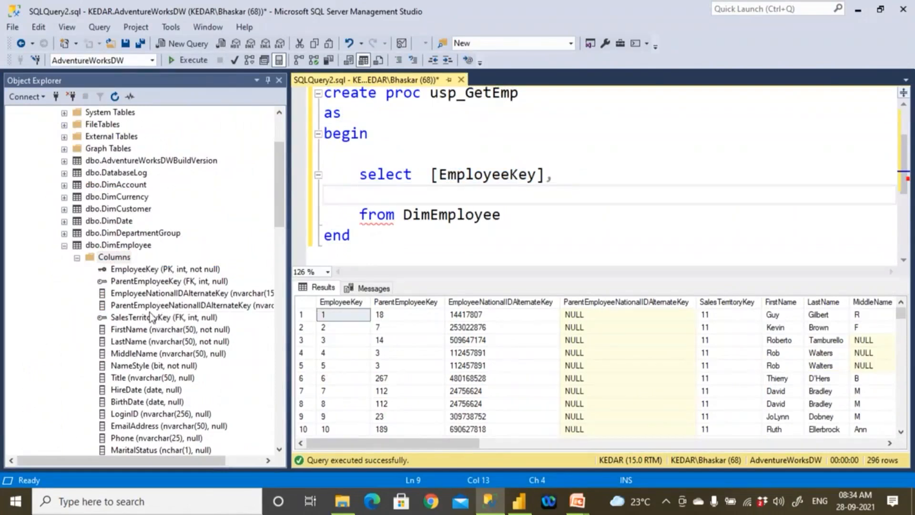
pyautogui.moveTo(155, 332); pyautogui.dragTo(433, 196)
pyautogui.click(569, 200)
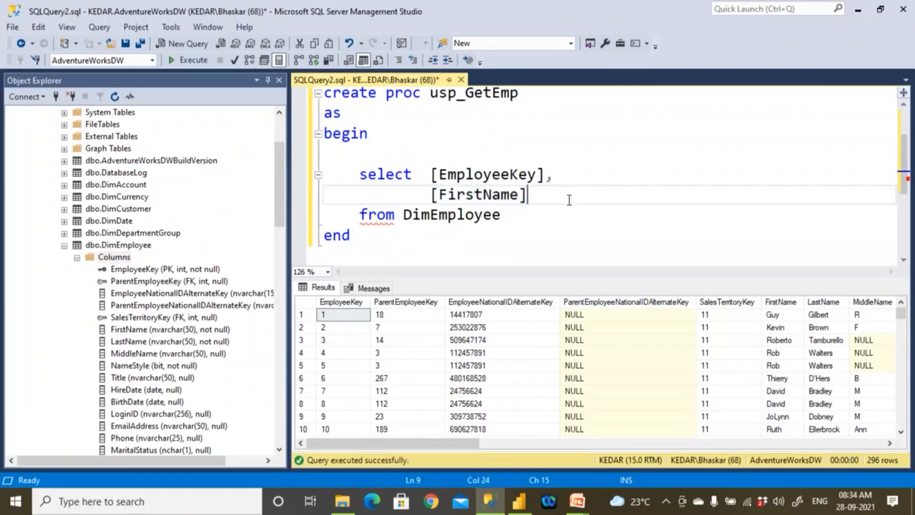
pyautogui.write(',')
pyautogui.press('Return')
# - Add the [LastName] column to the select list, aligned under [FirstName], with a trailing comma and a new line
pyautogui.moveTo(141, 343); pyautogui.dragTo(324, 208)
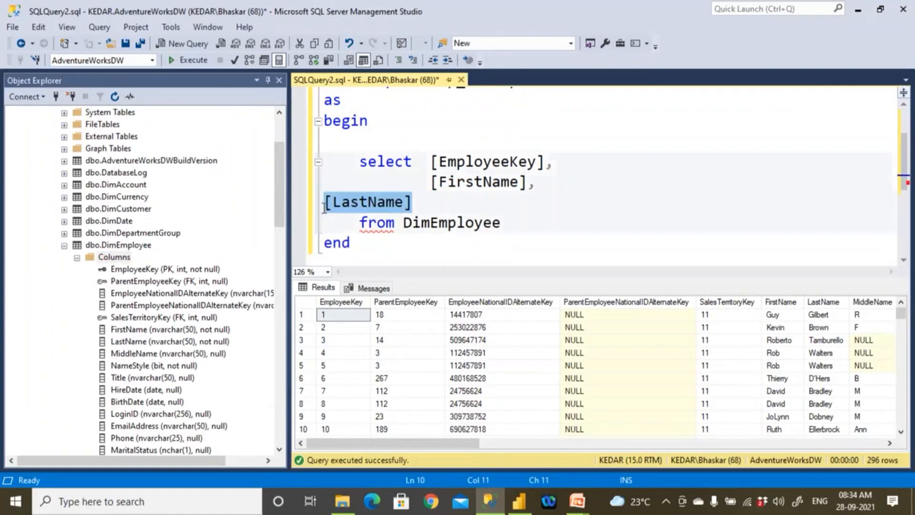
pyautogui.click(324, 208)
pyautogui.press('Tab')
pyautogui.press('Tab')
pyautogui.press('Tab')
pyautogui.click(522, 202)
pyautogui.write(',')
pyautogui.press('Return')
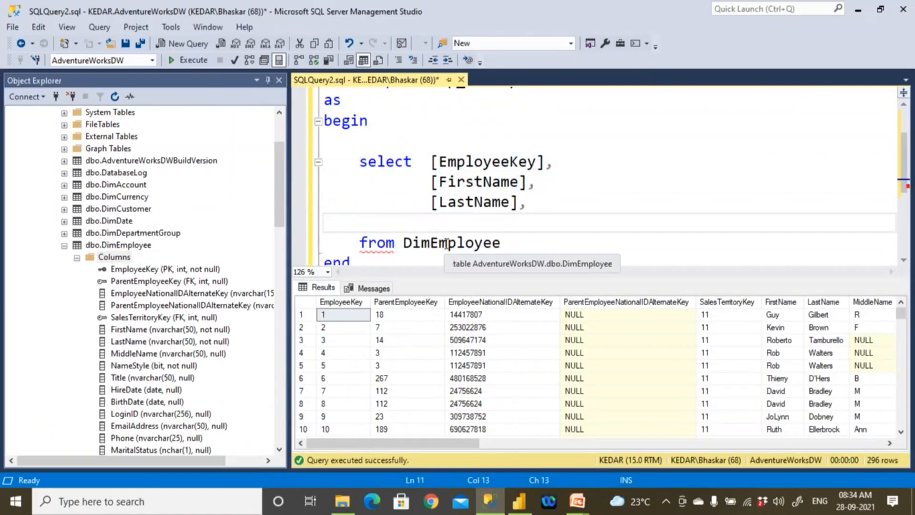
# - Switch to Power BI Desktop and cancel the Navigator dialog
pyautogui.click(521, 505)
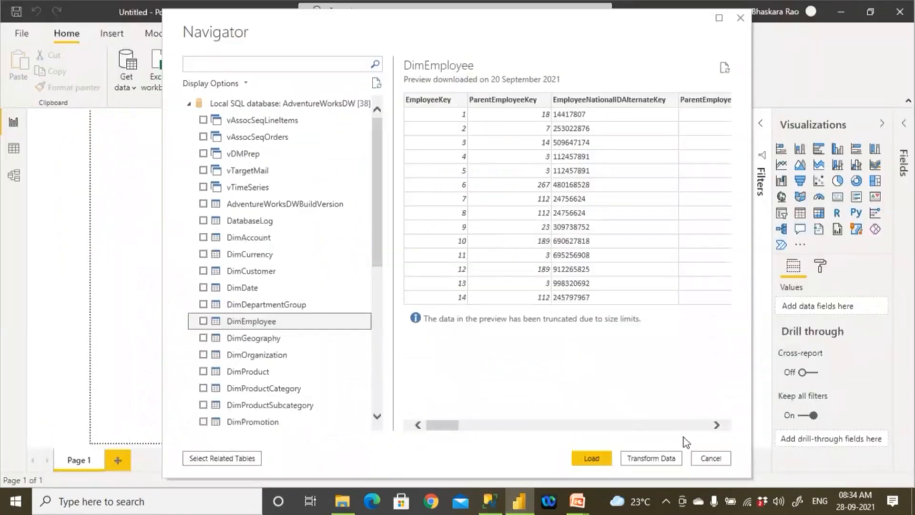
pyautogui.click(704, 458)
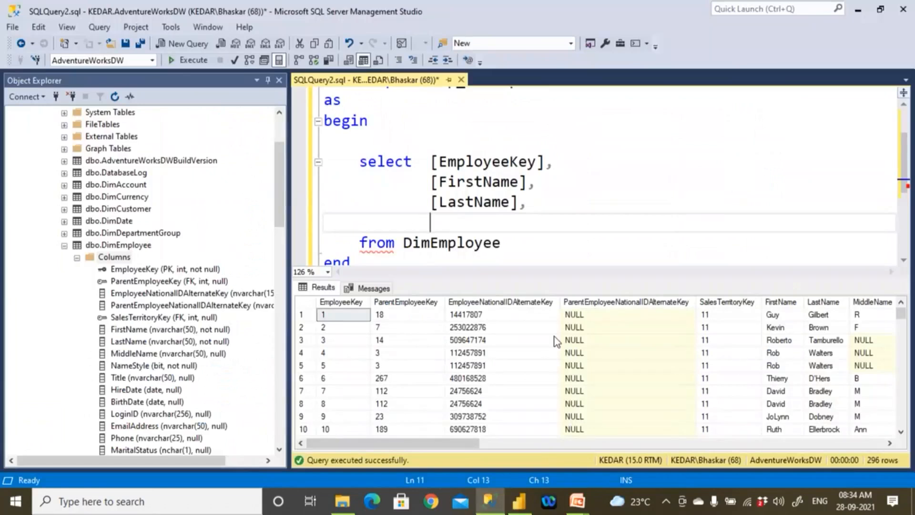
# - Back in SQL Server Management Studio, add [MiddleName] to the select list, aligned under [LastName], with a trailing comma and a new line
pyautogui.scroll(2, 379, 216)
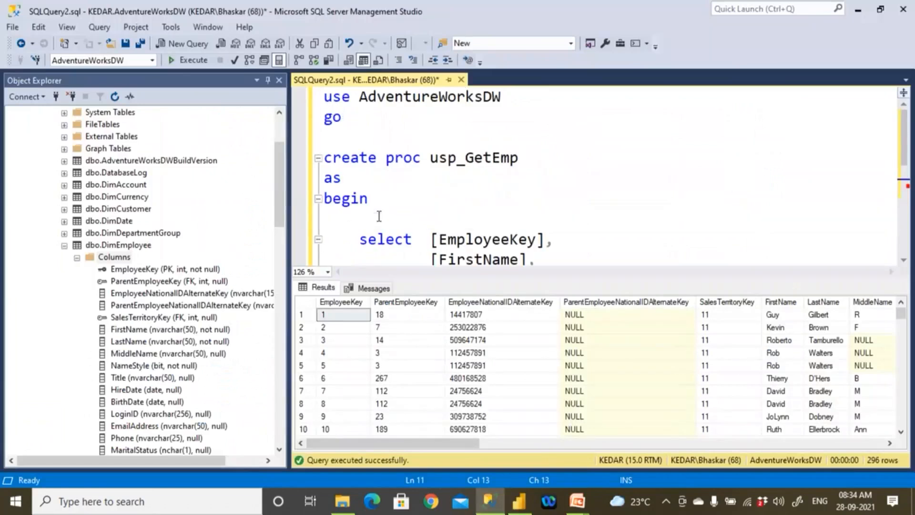
pyautogui.scroll(-1, 379, 217)
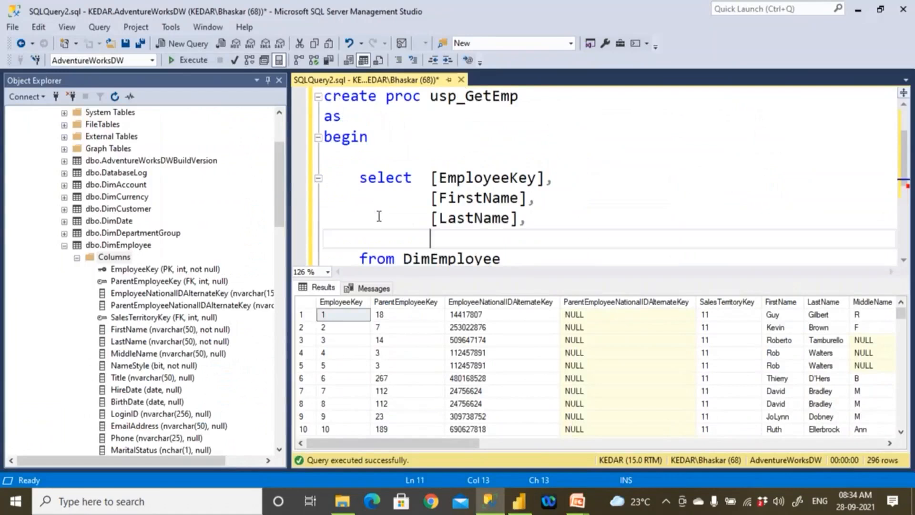
pyautogui.click(144, 355)
pyautogui.moveTo(114, 256); pyautogui.dragTo(430, 212)
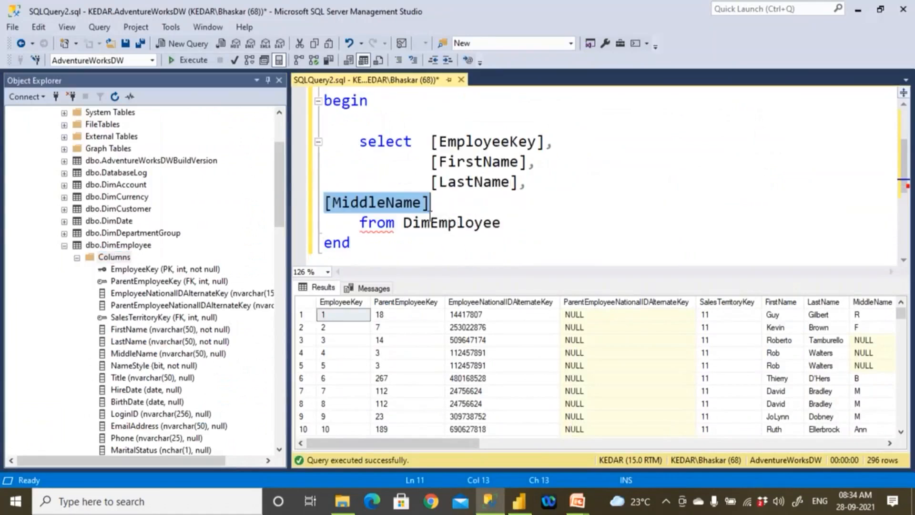
pyautogui.click(327, 205)
pyautogui.press('Tab')
pyautogui.press('Tab')
pyautogui.press('Tab')
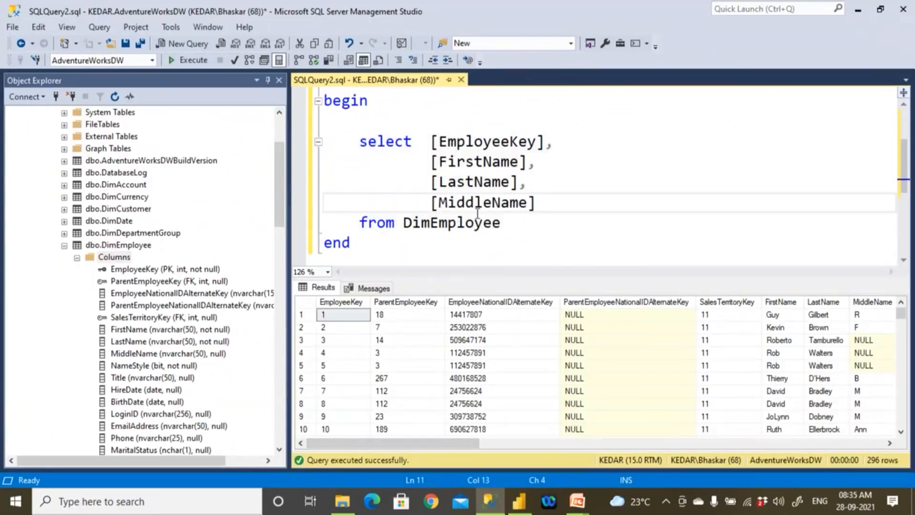
pyautogui.click(536, 205)
pyautogui.write(',')
pyautogui.press('Return')
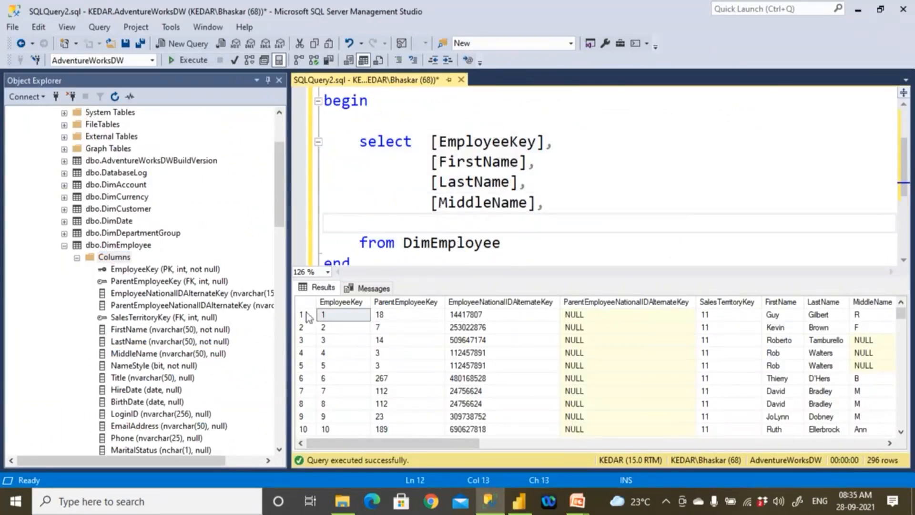
# - Add the [HireDate] column to the select list, aligned under [MiddleName], with a trailing comma and a new line
pyautogui.scroll(-1, 190, 360)
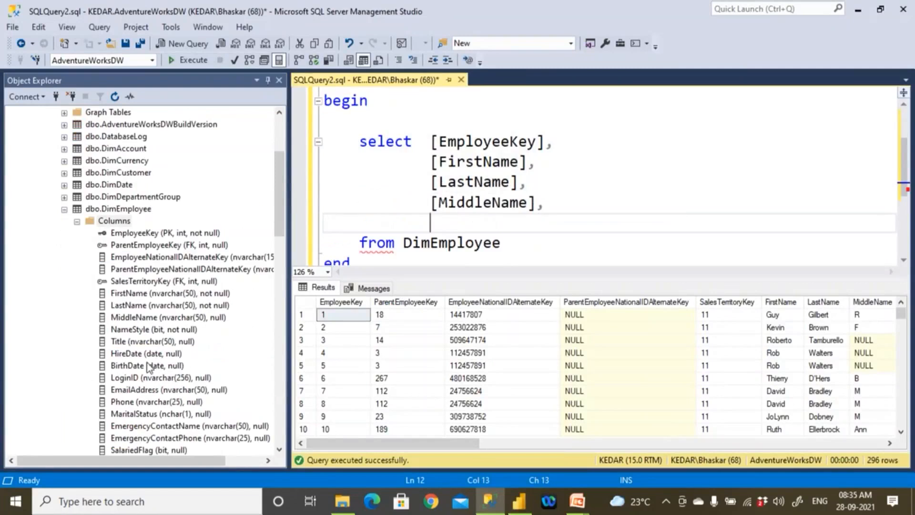
pyautogui.moveTo(141, 353); pyautogui.dragTo(441, 205)
pyautogui.press('Home')
pyautogui.press('Tab')
pyautogui.press('Tab')
pyautogui.press('Tab')
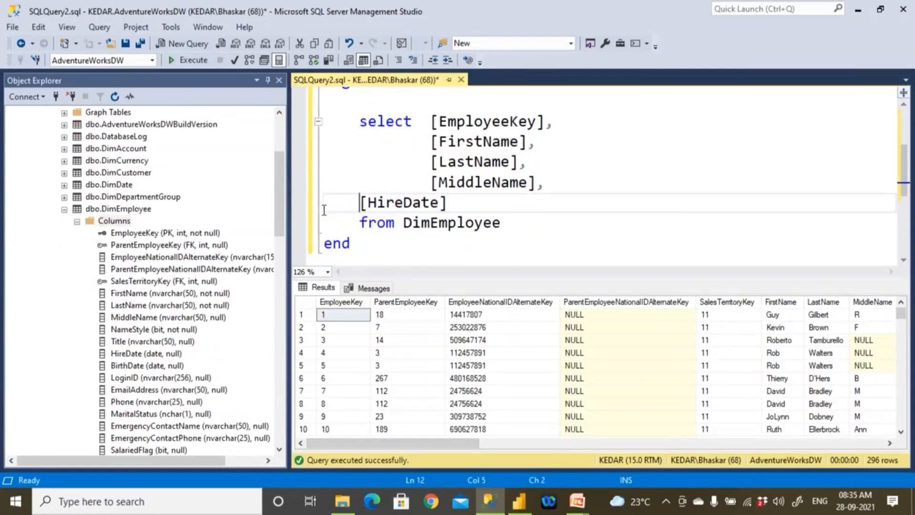
pyautogui.click(549, 213)
pyautogui.press('Return')
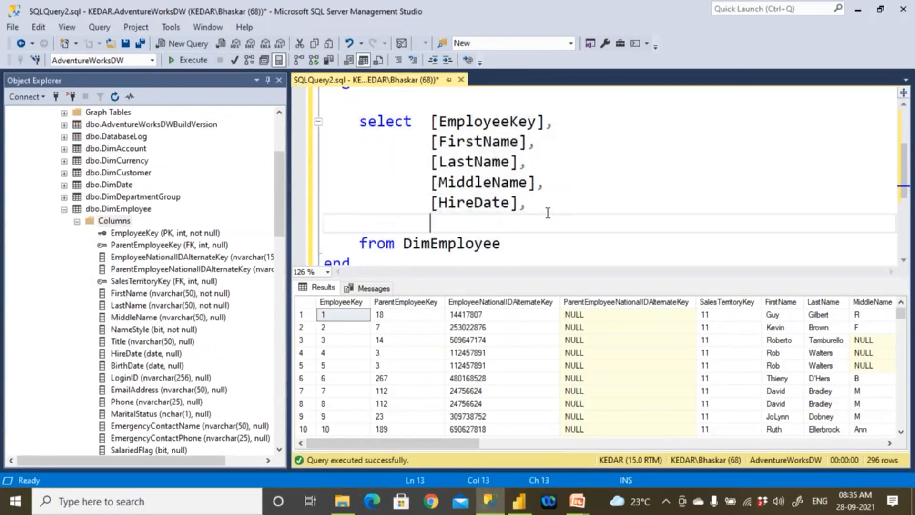
# - Add the [Gender] column to the select list, aligned under [HireDate], with a trailing comma and a new line
pyautogui.scroll(-2, 193, 324)
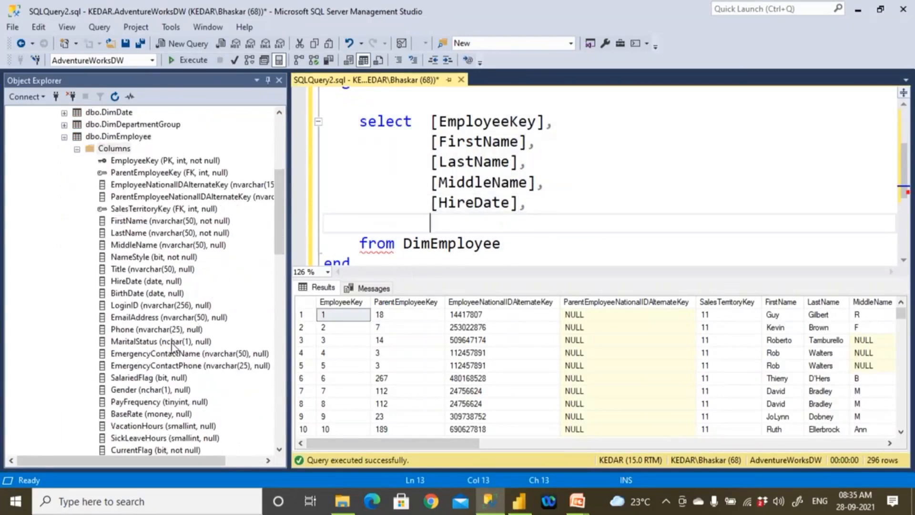
pyautogui.click(173, 353)
pyautogui.click(169, 378)
pyautogui.click(167, 390)
pyautogui.moveTo(167, 389); pyautogui.dragTo(331, 209)
pyautogui.click(327, 203)
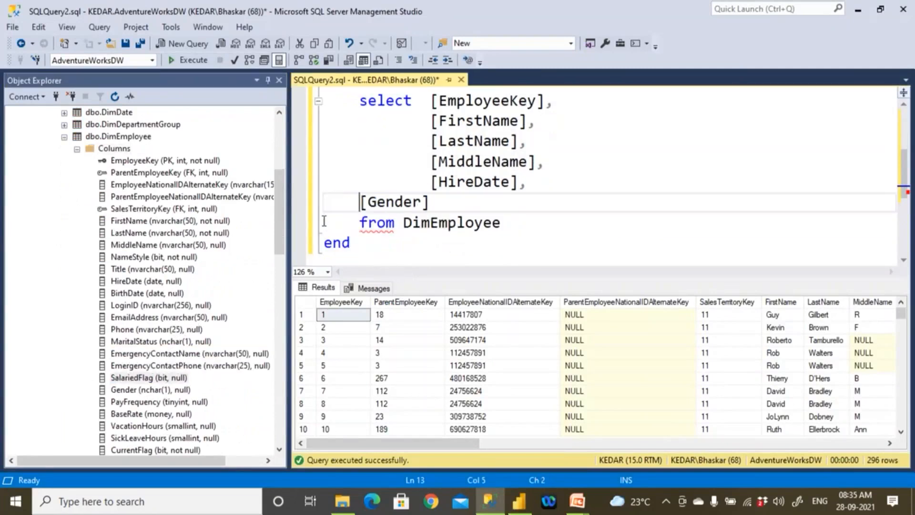
pyautogui.press('Tab')
pyautogui.press('Tab')
pyautogui.press('Tab')
pyautogui.click(510, 203)
pyautogui.write(',')
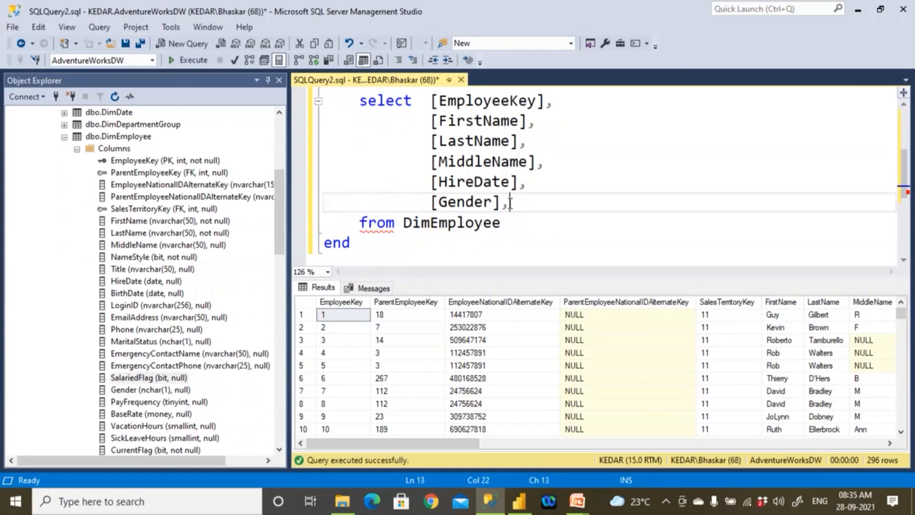
pyautogui.press('Return')
# - Add [DepartmentName] as the last column of the select list, without a trailing comma, and indent it by two tab stops
pyautogui.scroll(-1, 211, 255)
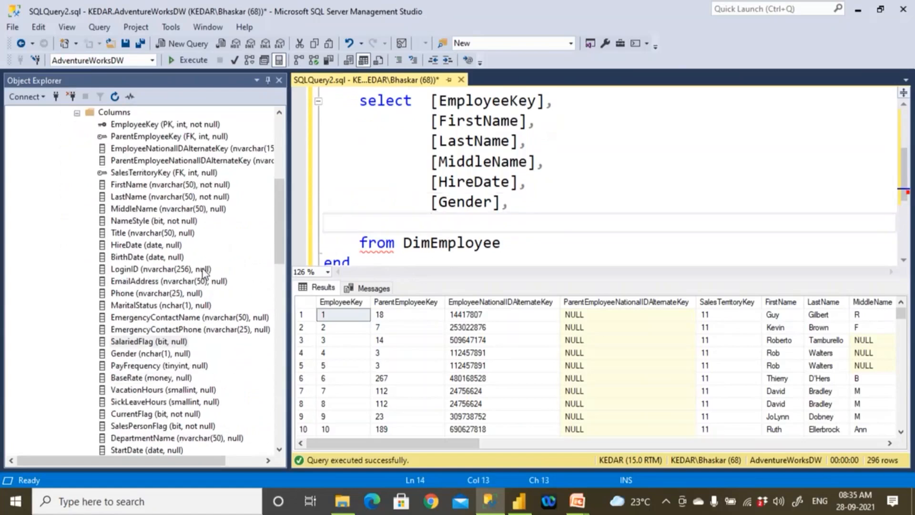
pyautogui.scroll(-1, 203, 273)
pyautogui.scroll(-1, 203, 273)
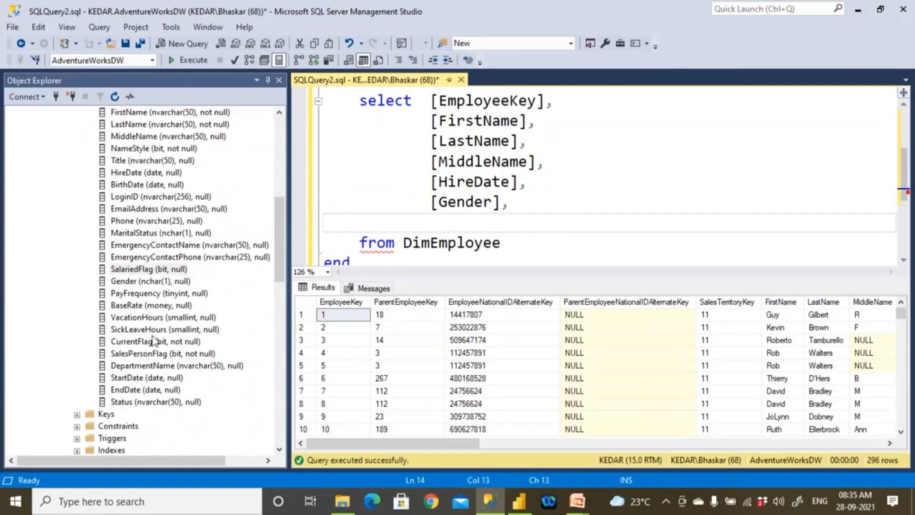
pyautogui.moveTo(139, 371); pyautogui.dragTo(439, 210)
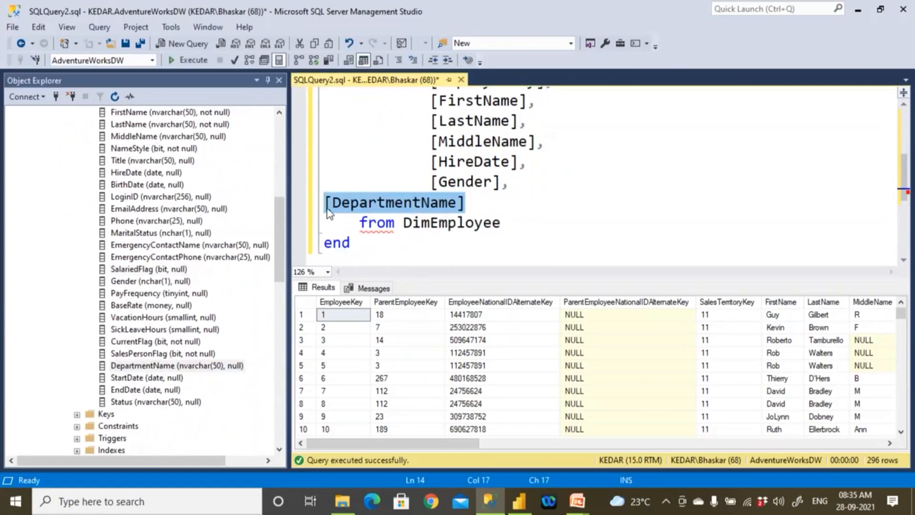
pyautogui.click(328, 209)
pyautogui.press('Tab')
pyautogui.press('Tab')
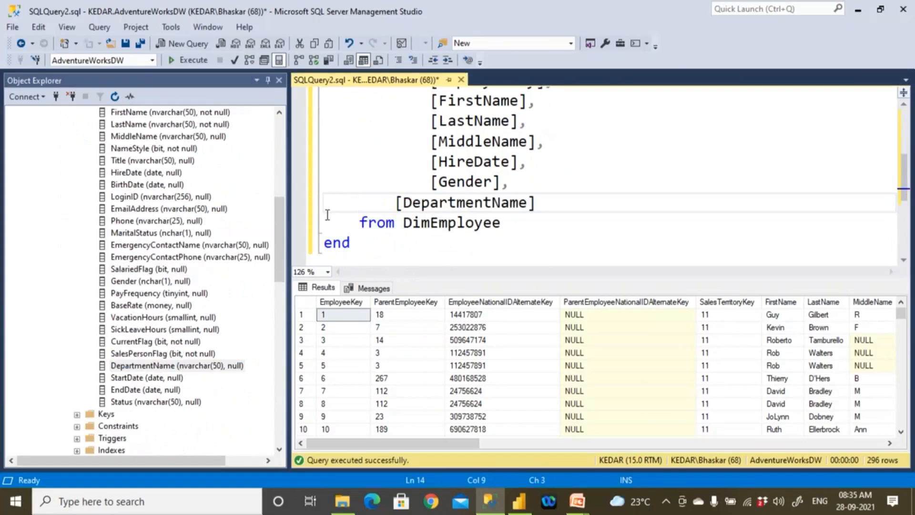
# - Look through the remaining DimEmployee columns for others worth adding to the select list
pyautogui.click(170, 318)
pyautogui.click(166, 330)
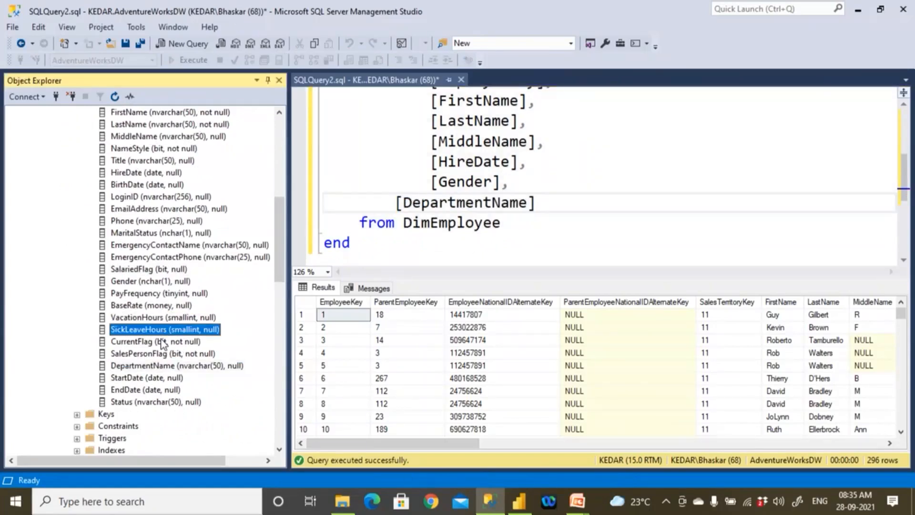
pyautogui.click(162, 341)
pyautogui.click(158, 293)
pyautogui.click(152, 307)
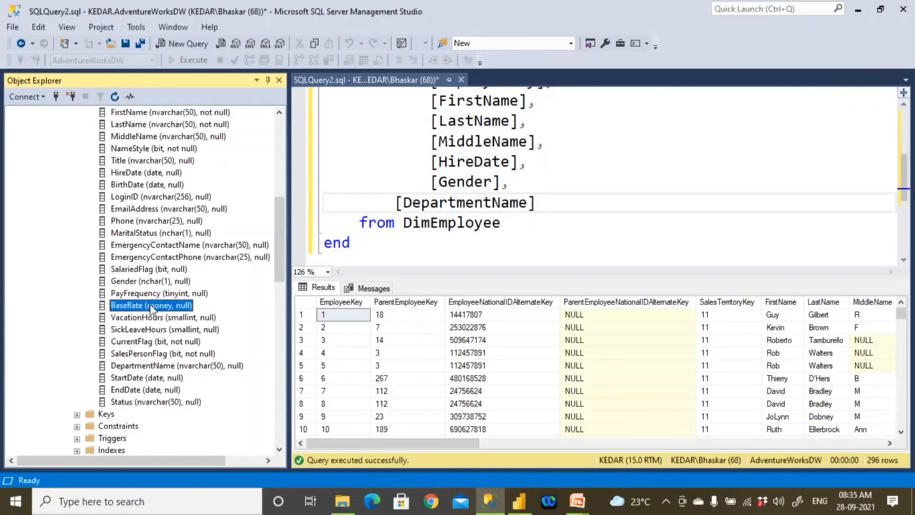
pyautogui.click(157, 402)
pyautogui.click(159, 367)
pyautogui.scroll(2, 171, 298)
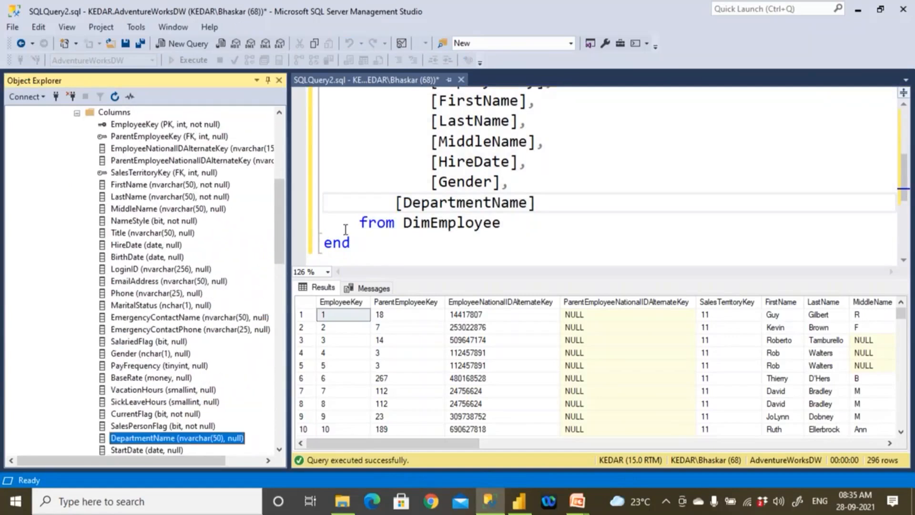
# - Run only the select statement inside usp_GetEmp to check its output, and hide the results pane
pyautogui.click(461, 233)
pyautogui.hotkey('ctrl', 'r')
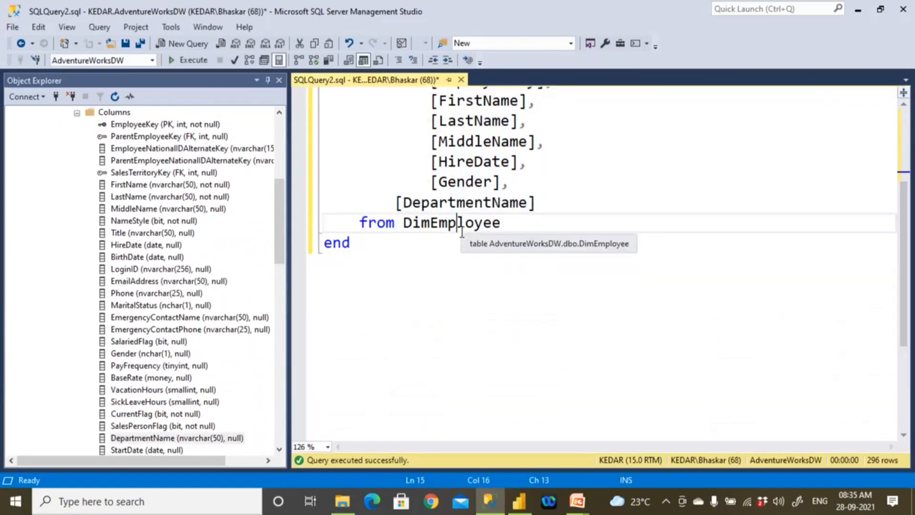
pyautogui.scroll(3, 462, 232)
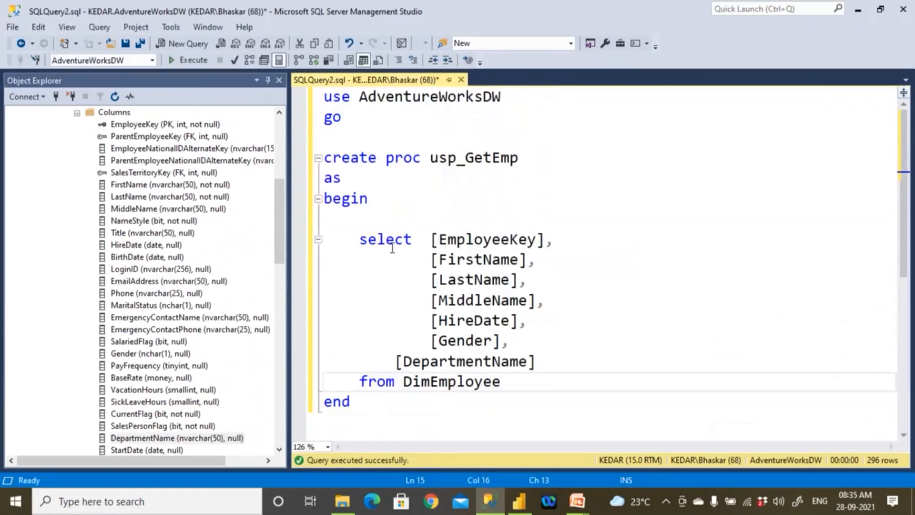
pyautogui.moveTo(360, 239); pyautogui.dragTo(509, 340)
pyautogui.moveTo(542, 381); pyautogui.dragTo(543, 381)
pyautogui.click(202, 64)
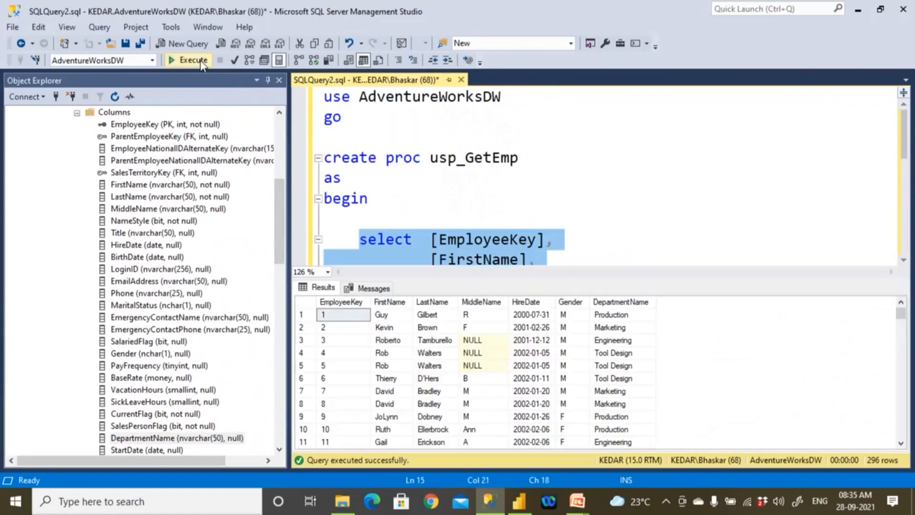
pyautogui.hotkey('ctrl', 'r')
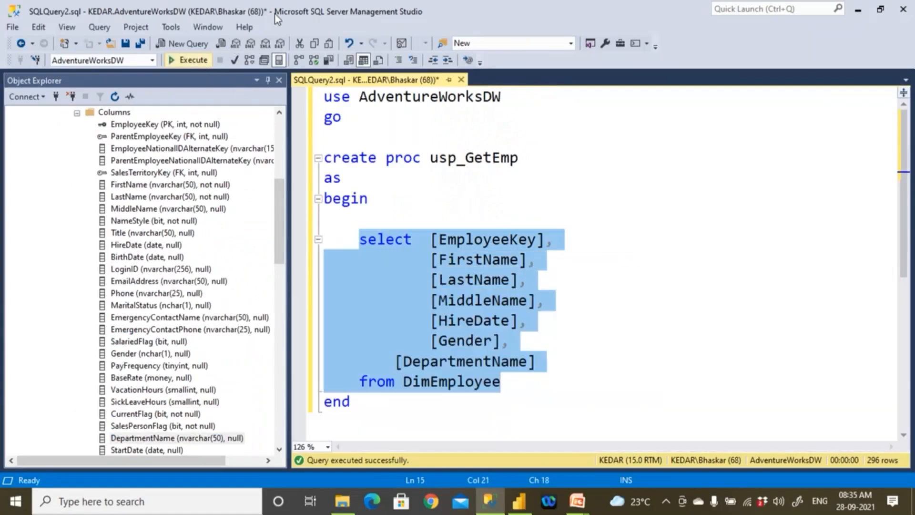
# - Execute the whole script without a selection to create the procedure usp_GetEmp, and hide the messages pane
pyautogui.click(501, 177)
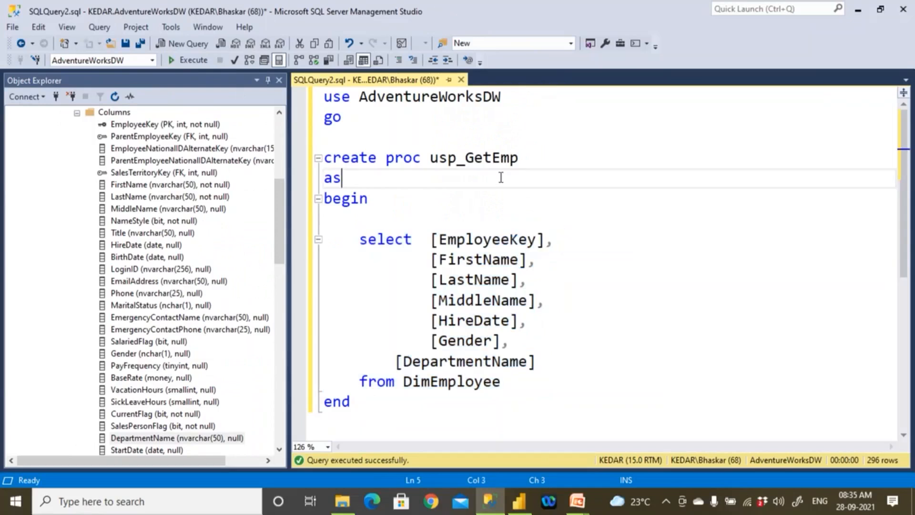
pyautogui.click(187, 63)
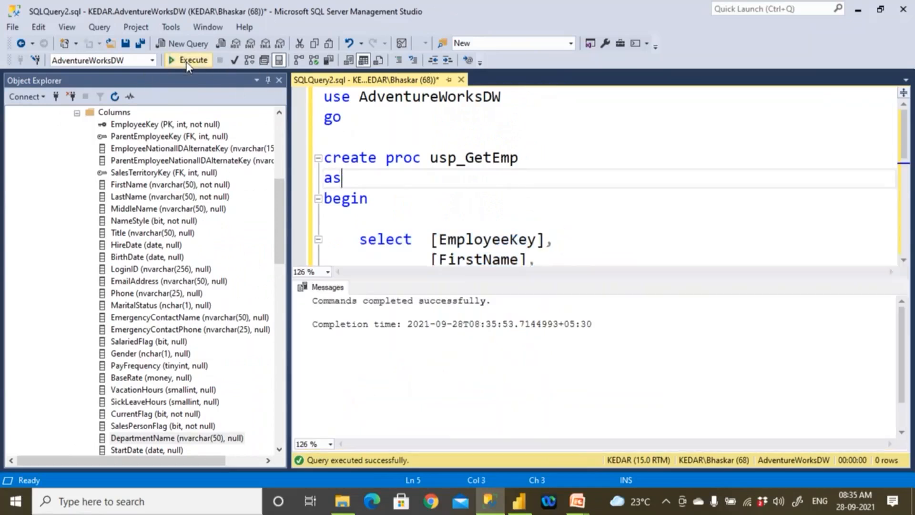
pyautogui.hotkey('ctrl', 'r')
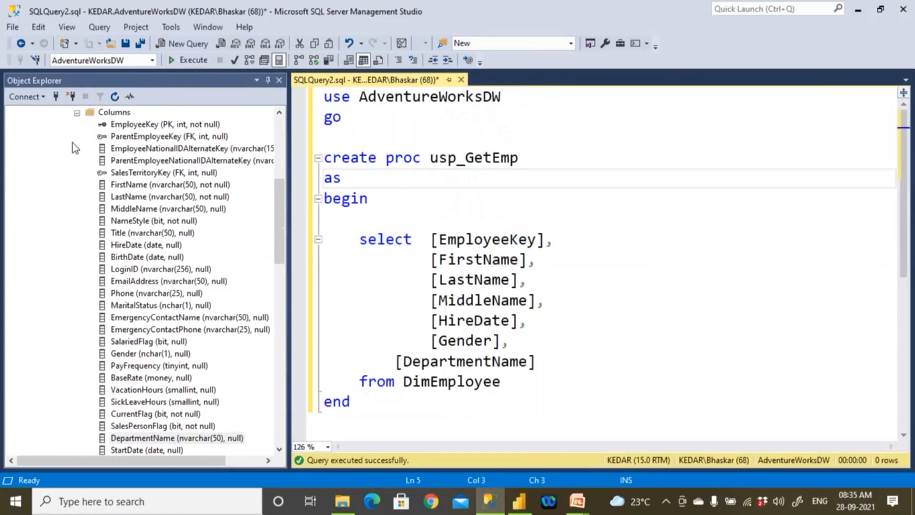
# - Collapse the DimEmployee and Tables nodes and refresh the AdventureWorksDW database in the object tree
pyautogui.scroll(7, 72, 142)
pyautogui.click(65, 342)
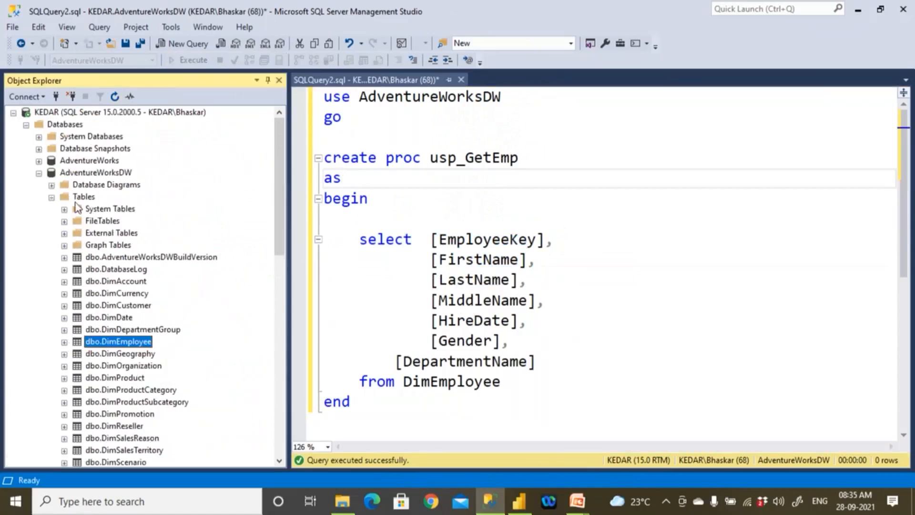
pyautogui.click(84, 188)
pyautogui.click(51, 197)
pyautogui.click(84, 175)
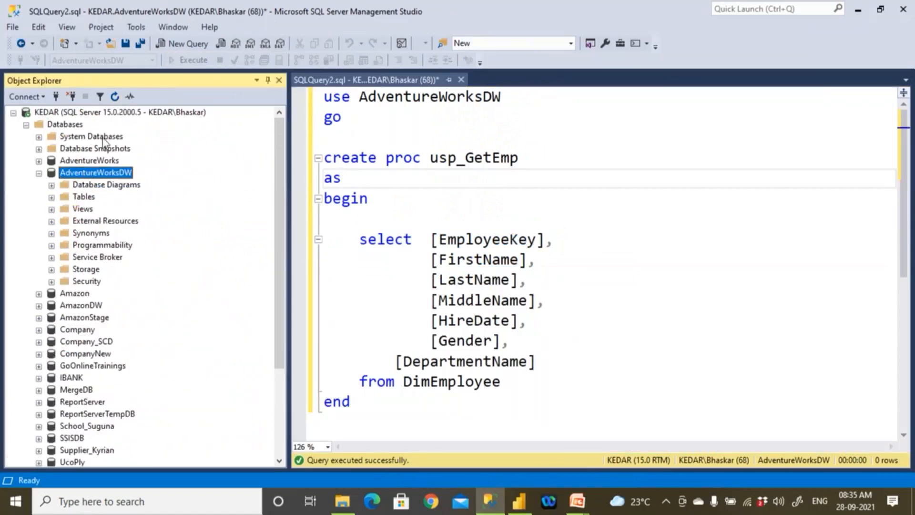
pyautogui.click(115, 96)
pyautogui.click(84, 197)
pyautogui.doubleClick(88, 198)
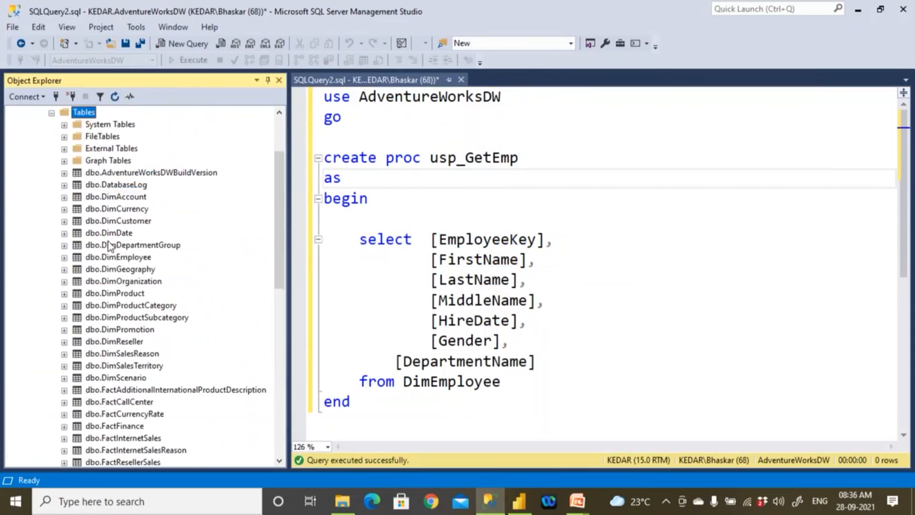
pyautogui.scroll(3, 42, 158)
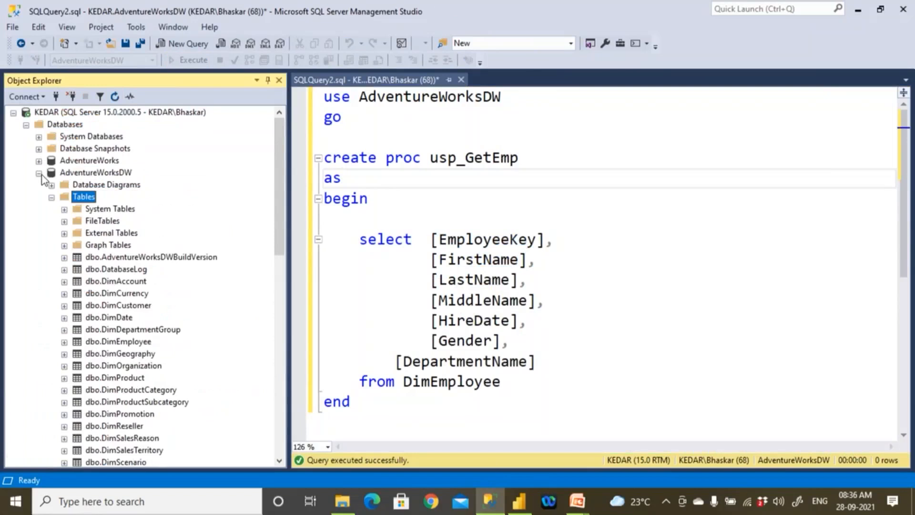
pyautogui.click(41, 174)
pyautogui.scroll(-1, 154, 221)
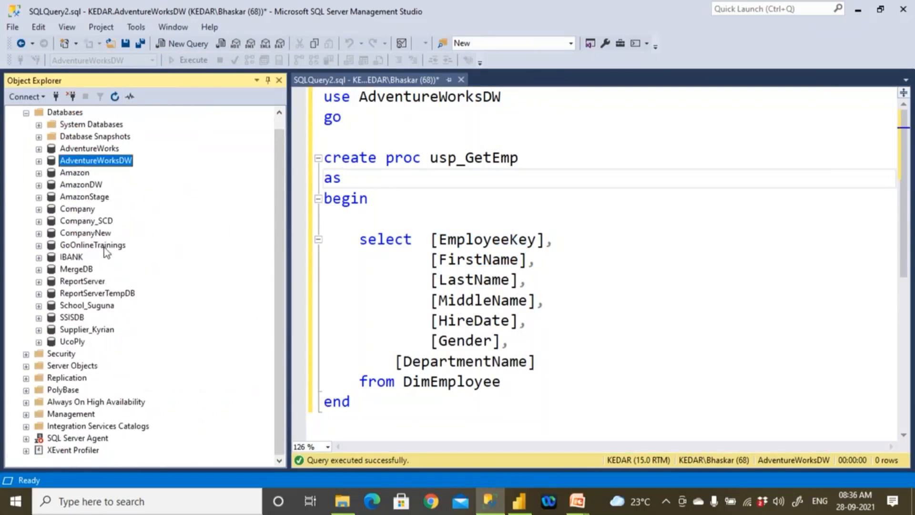
pyautogui.doubleClick(87, 162)
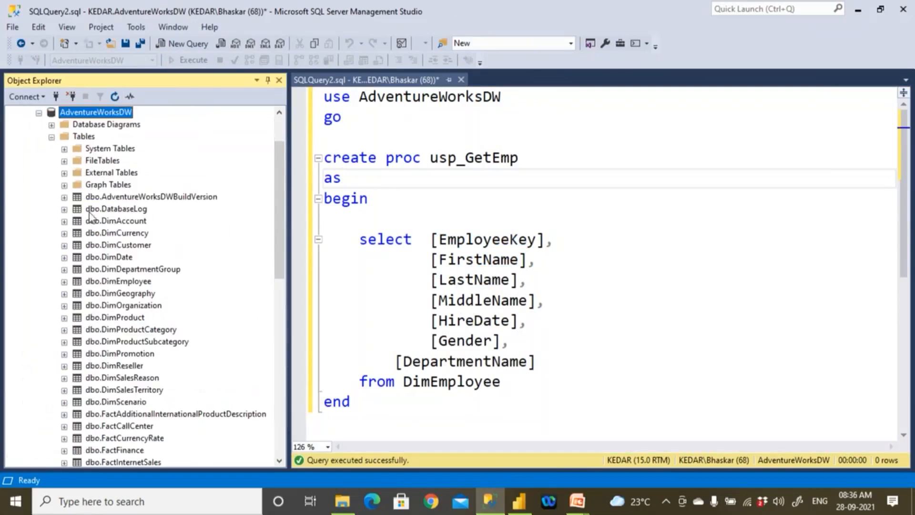
pyautogui.click(51, 136)
# - Expand Programmability and Stored Procedures under AdventureWorksDW and select dbo.usp_GetEmp
pyautogui.doubleClick(101, 185)
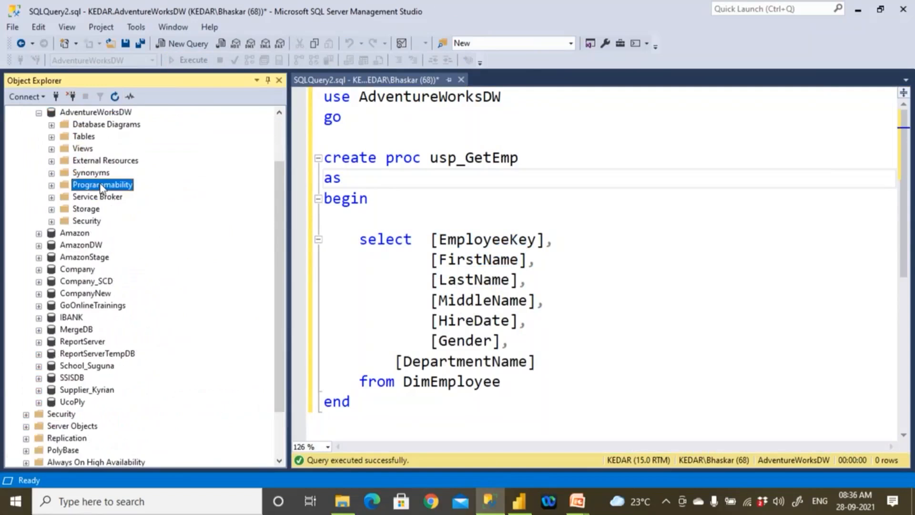
pyautogui.doubleClick(103, 198)
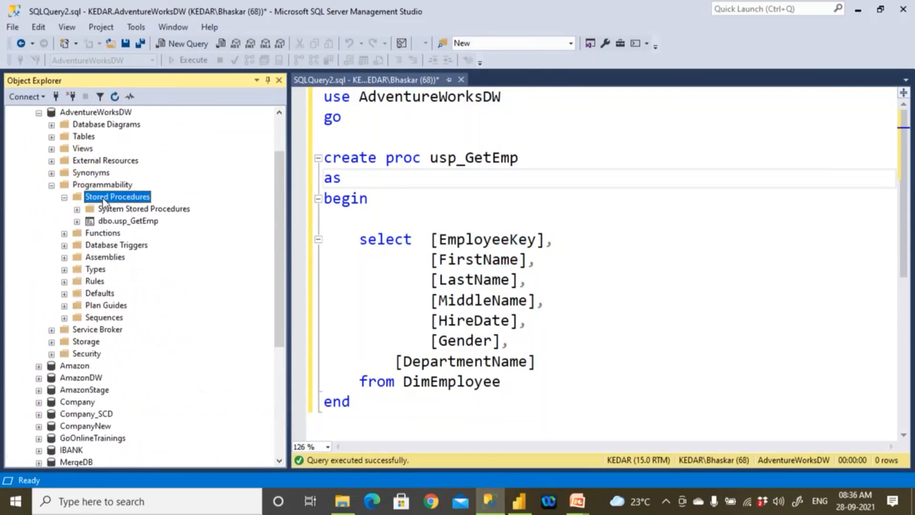
pyautogui.click(112, 222)
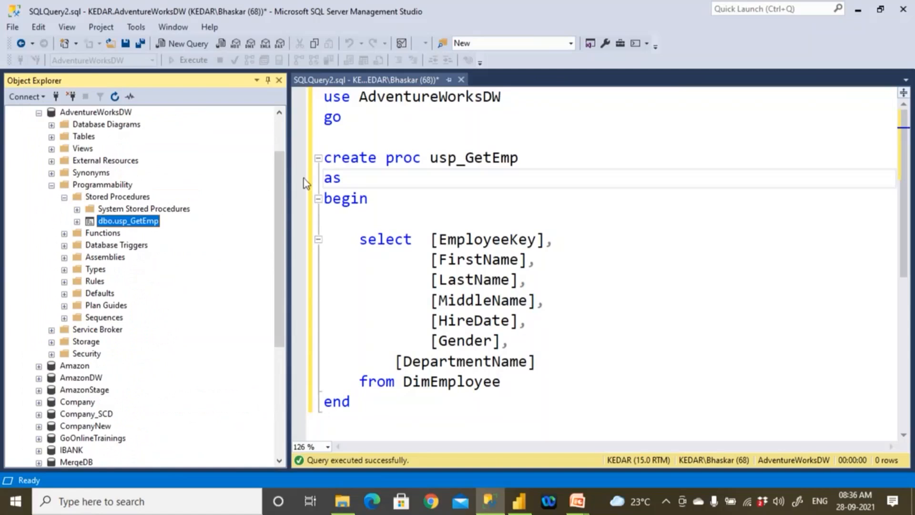
# - Switch to Power BI Desktop and connect to SQL Server "." with the database AdventureWorksDW in Import mode
pyautogui.click(520, 500)
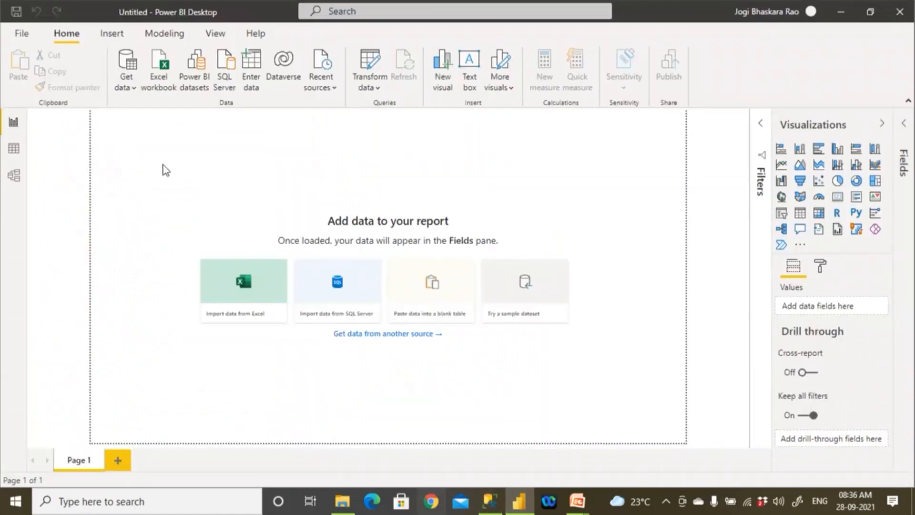
pyautogui.click(135, 87)
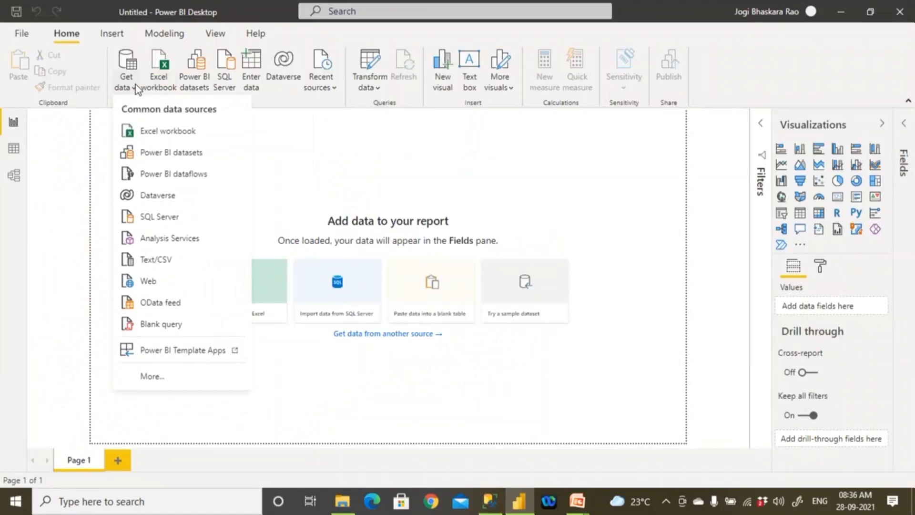
pyautogui.click(162, 217)
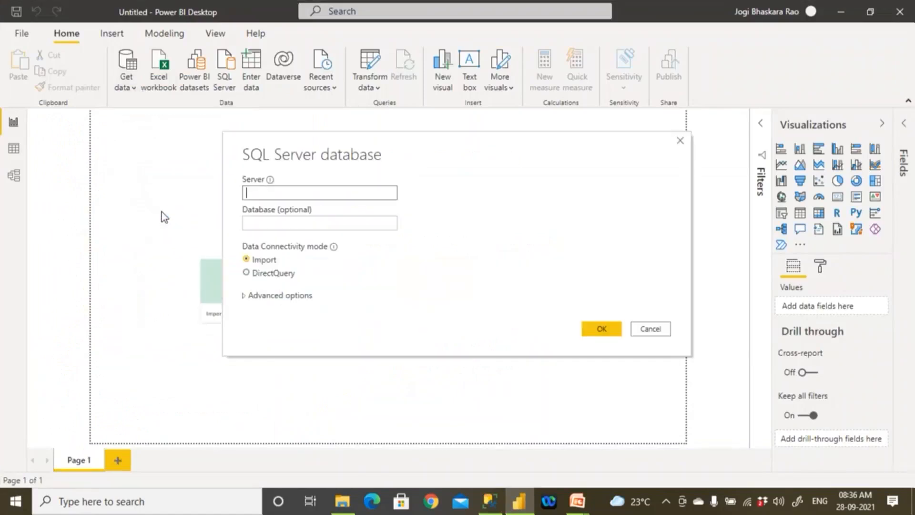
pyautogui.write('.')
pyautogui.click(261, 226)
pyautogui.write('AdventureWorksDW')
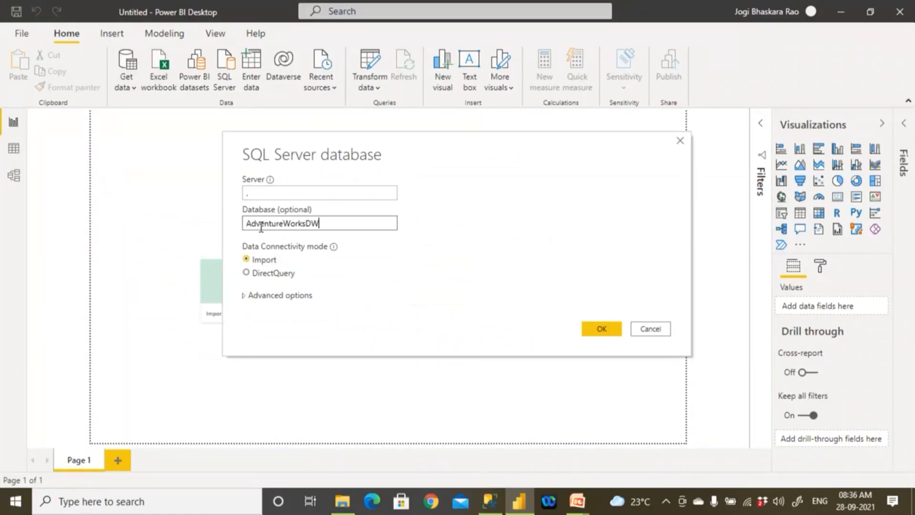
pyautogui.click(608, 328)
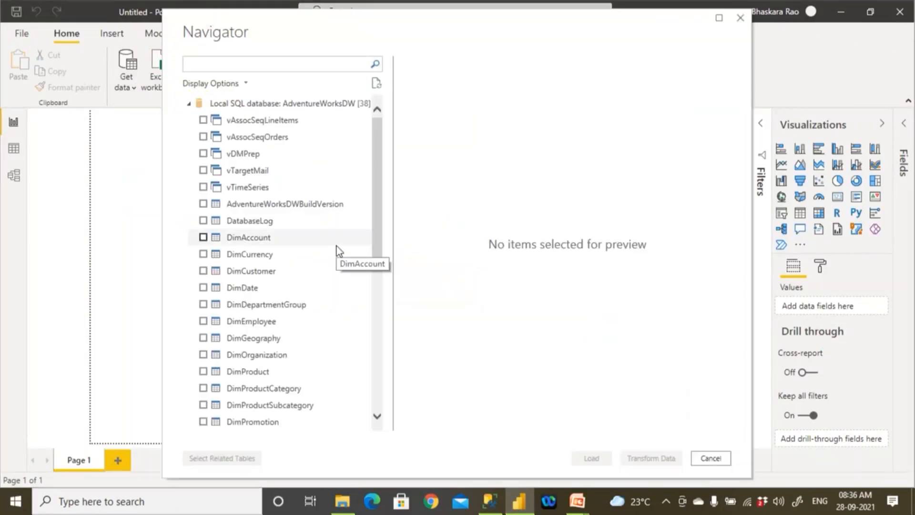
# - Look through the Navigator's list of AdventureWorksDW views, tables and functions for the stored procedure usp_GetEmp
pyautogui.scroll(-6, 337, 246)
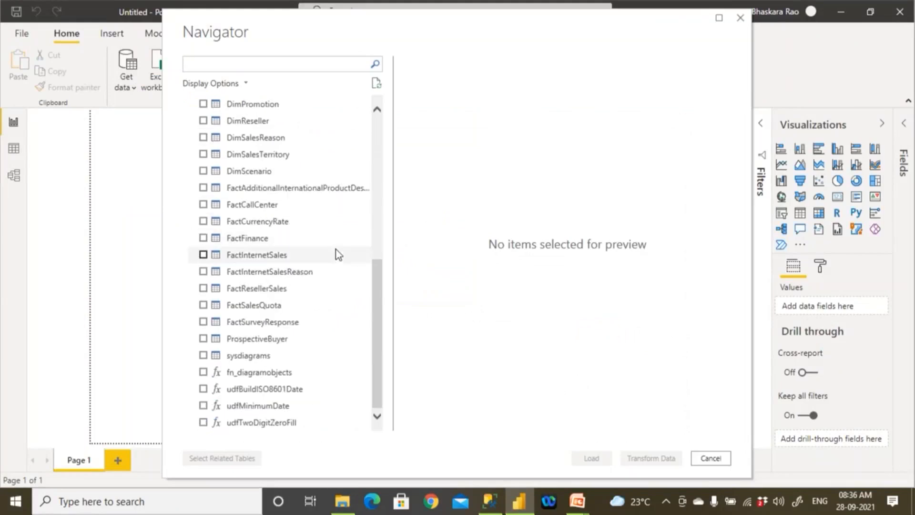
pyautogui.scroll(6, 330, 312)
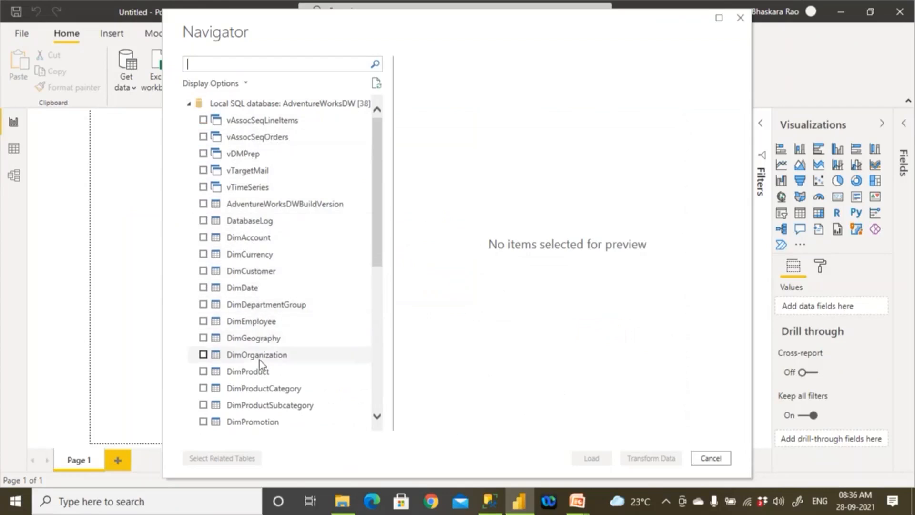
pyautogui.scroll(-1, 259, 360)
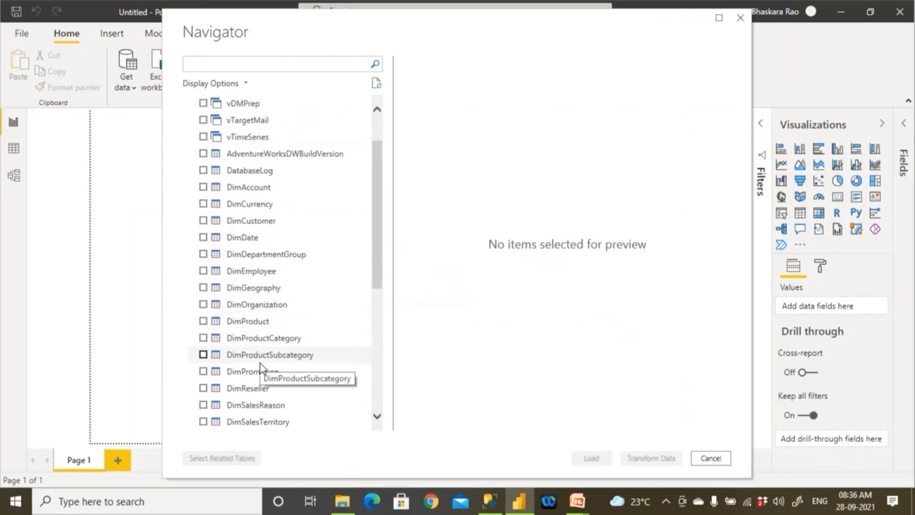
pyautogui.scroll(-1, 261, 364)
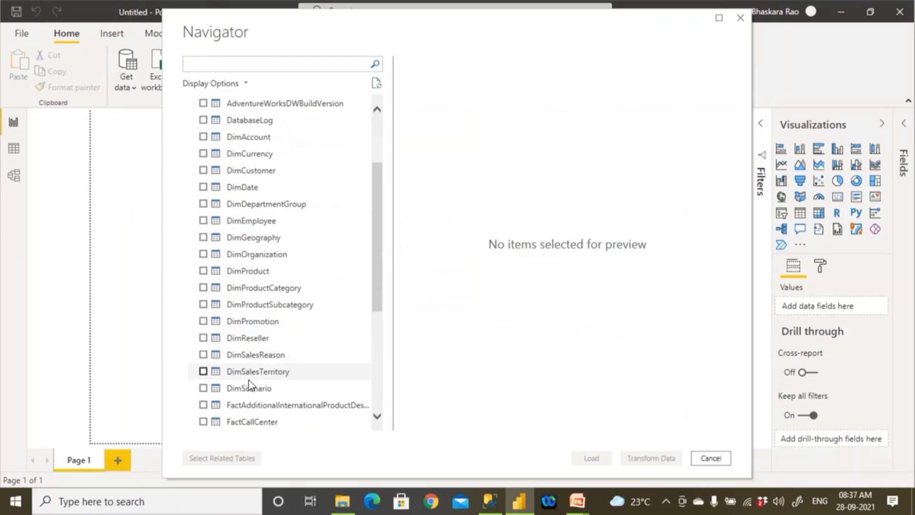
# - Check the remaining tables and functions at the end of the Navigator's AdventureWorksDW list for usp_GetEmp
pyautogui.scroll(-1, 250, 385)
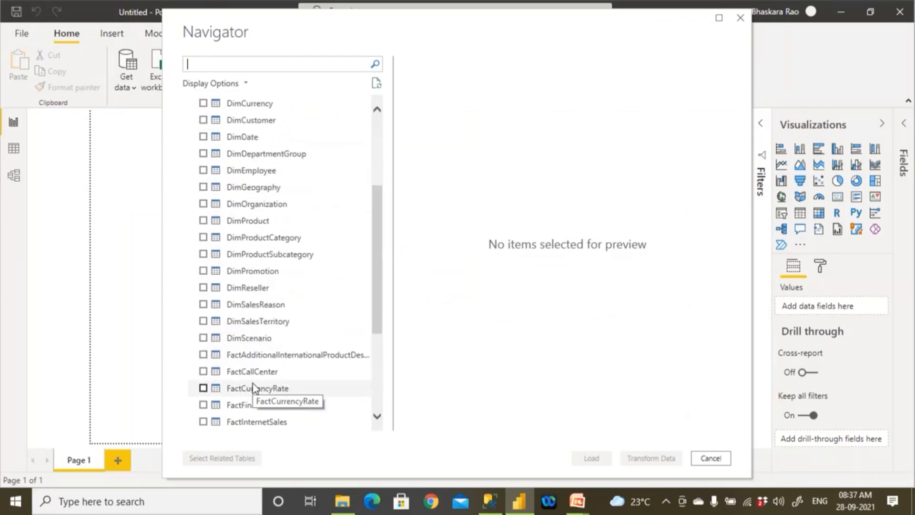
pyautogui.scroll(-1, 253, 388)
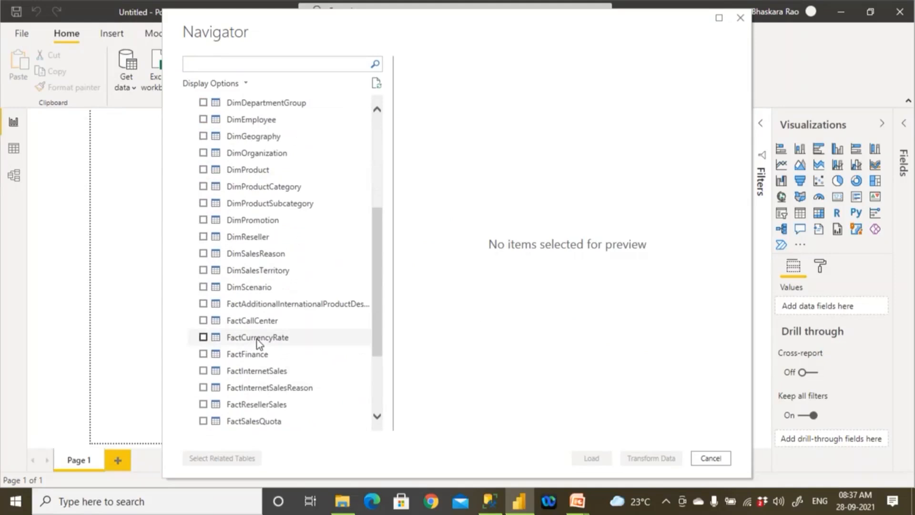
pyautogui.scroll(-1, 257, 343)
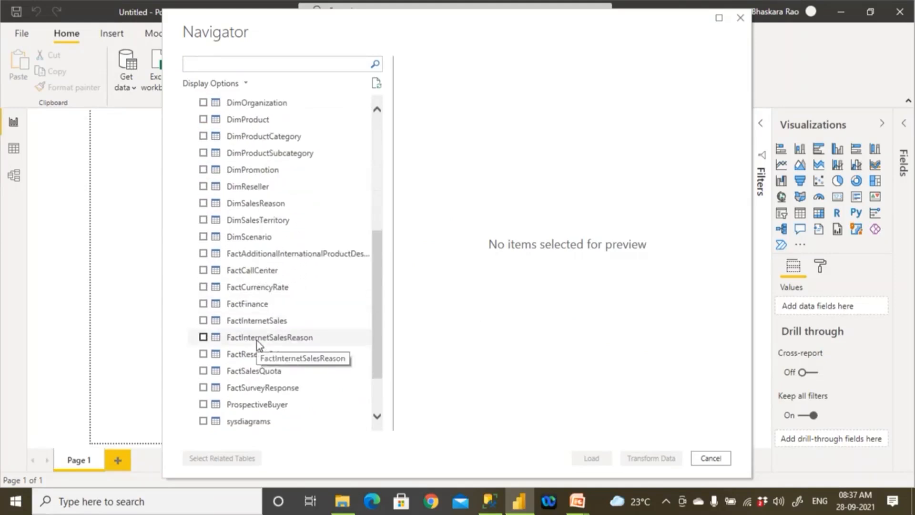
pyautogui.scroll(-1, 256, 340)
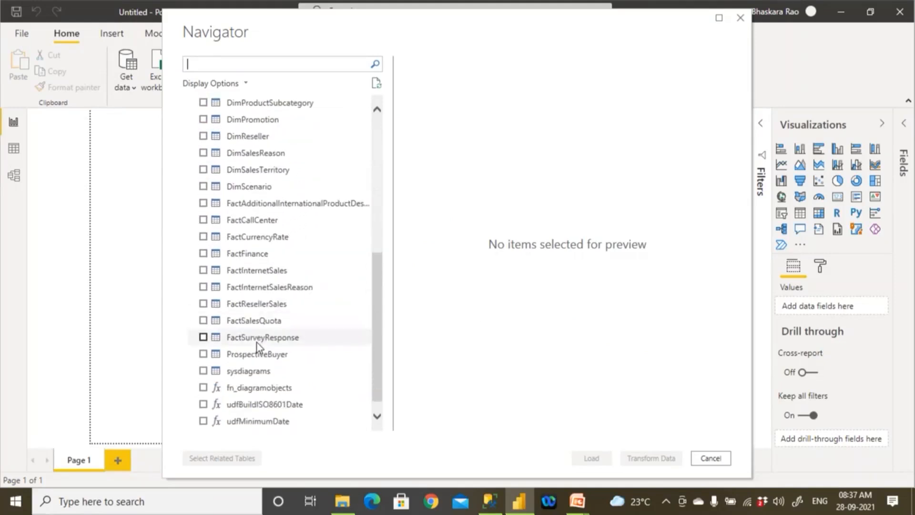
pyautogui.scroll(-1, 258, 392)
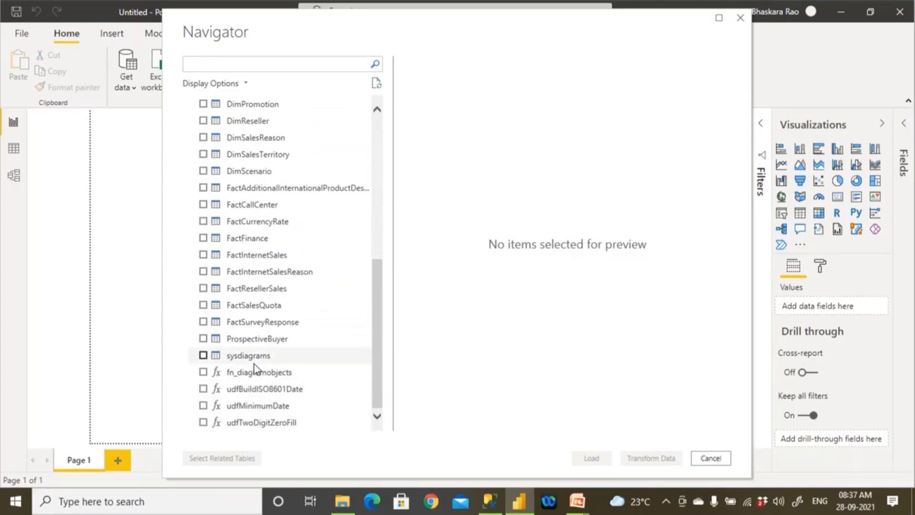
pyautogui.scroll(7, 332, 247)
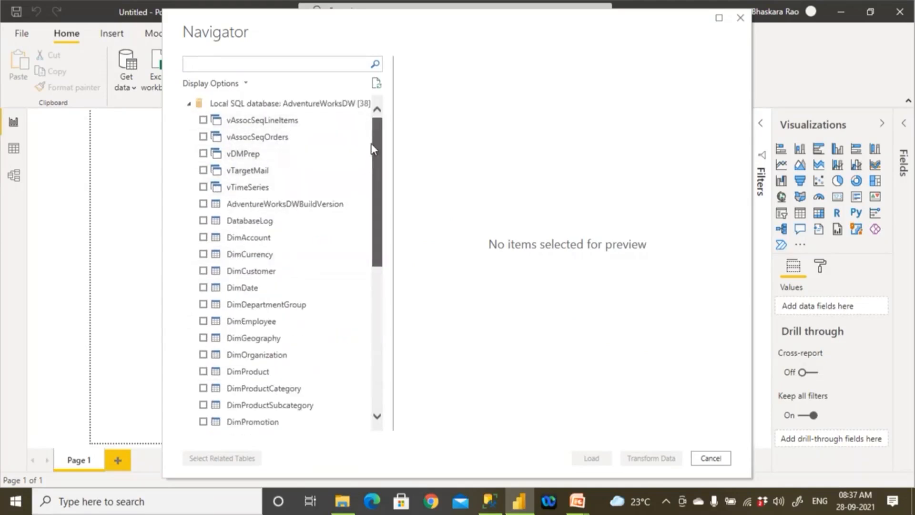
pyautogui.moveTo(377, 170); pyautogui.dragTo(374, 332)
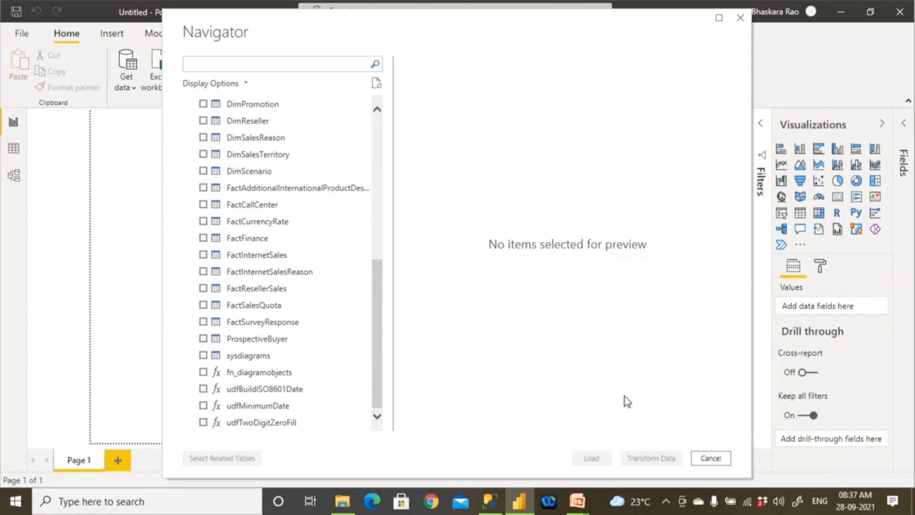
# - Switch to SQL Server Management Studio and change the create statement's header to create view View_GetEmp
pyautogui.click(491, 509)
pyautogui.doubleClick(401, 161)
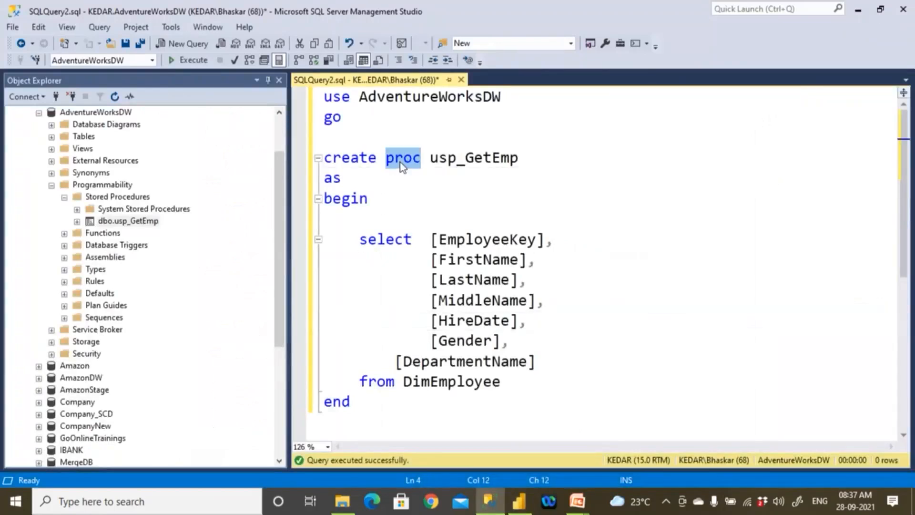
pyautogui.write('view')
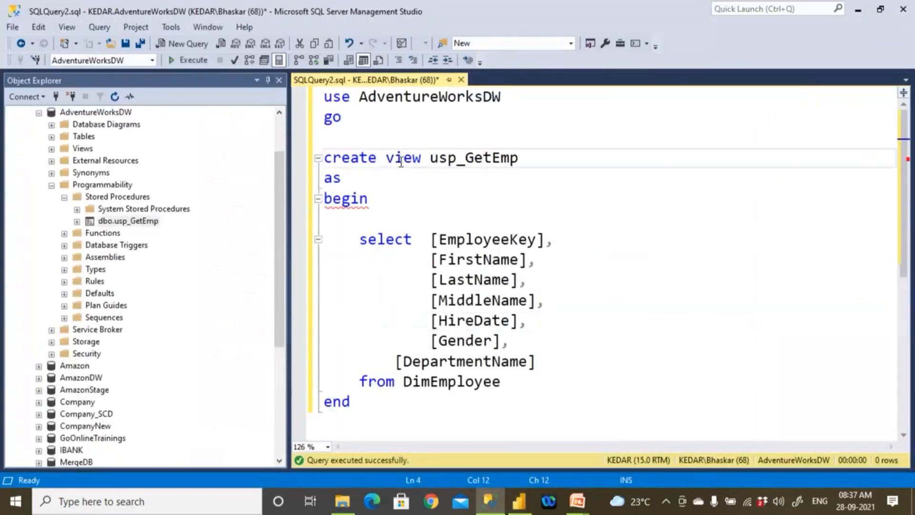
pyautogui.press('Right')
pyautogui.hotkey('shift', 'Right')
pyautogui.hotkey('shift', 'Right')
pyautogui.hotkey('shift', 'Right')
pyautogui.write('View')
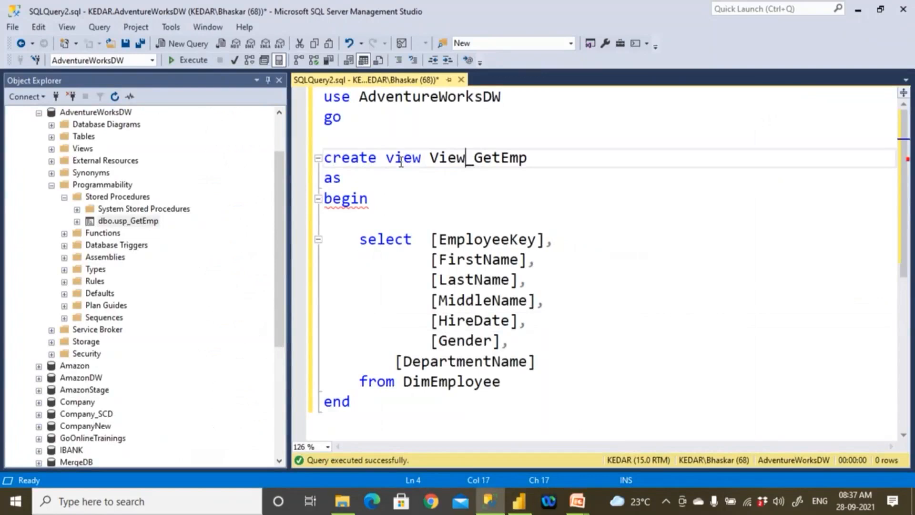
# - Remove the begin and end keywords and the blank line above select from the View_GetEmp definition
pyautogui.moveTo(324, 198); pyautogui.dragTo(384, 201)
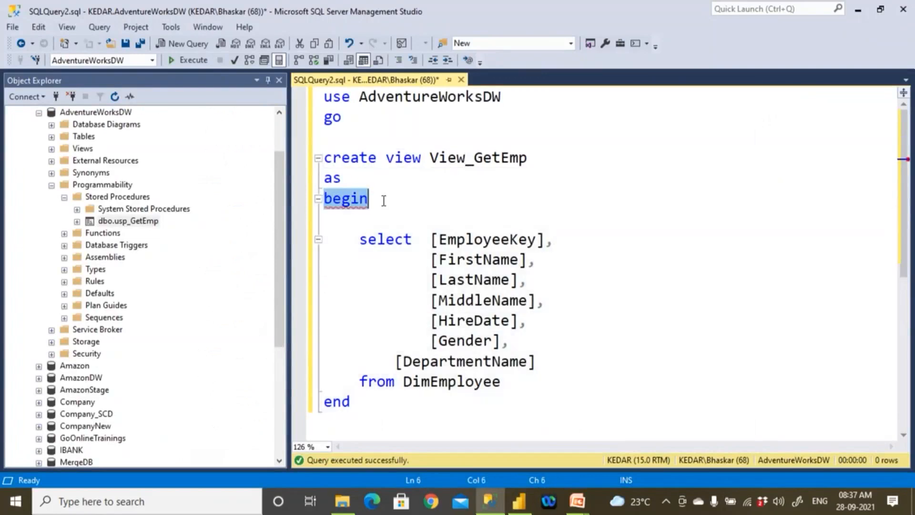
pyautogui.press('Delete')
pyautogui.press('Delete')
pyautogui.press('Delete')
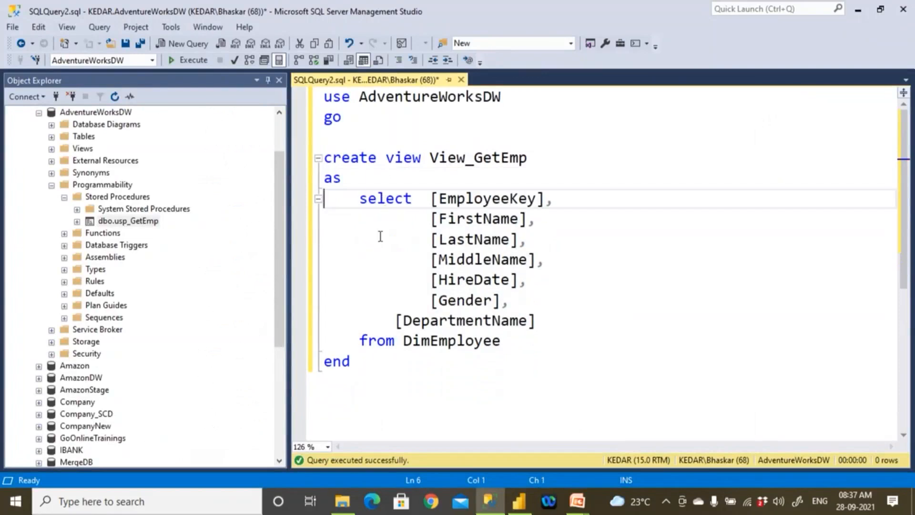
pyautogui.moveTo(365, 363); pyautogui.dragTo(297, 361)
pyautogui.press('Delete')
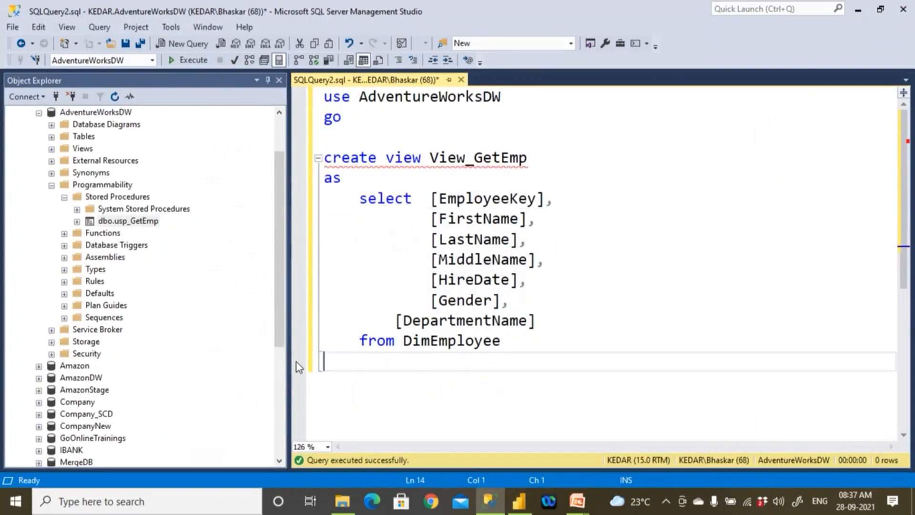
# - Insert the comment heading --T-SQ:L between the go line and the create view statement
pyautogui.click(380, 120)
pyautogui.press('Return')
pyautogui.press('Return')
pyautogui.write('--T')
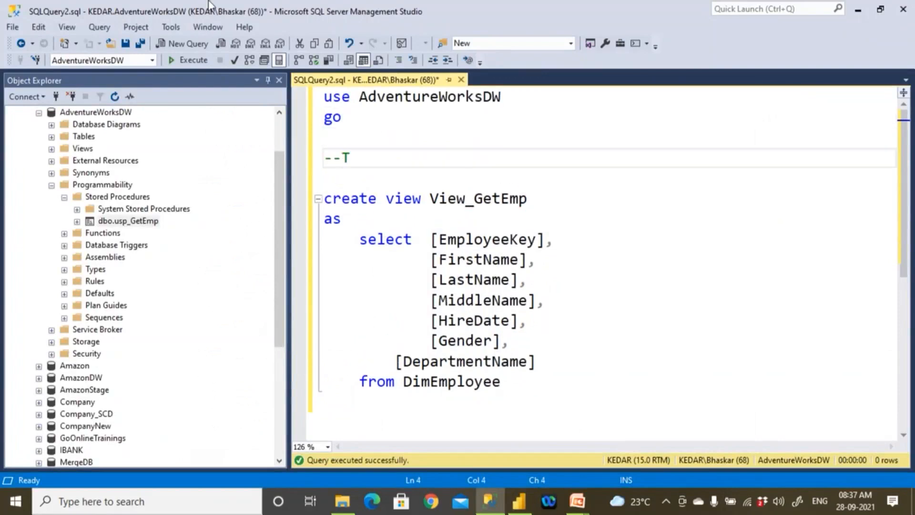
pyautogui.write('-SQ:L')
pyautogui.press('Return')
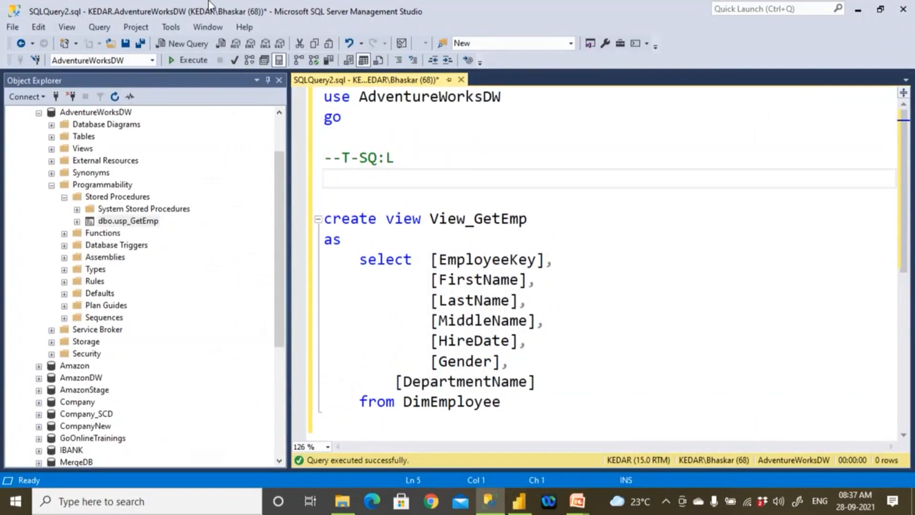
# - Add the comment lines --View, --SP and --Function under the T-SQL heading
pyautogui.write('--View')
pyautogui.press('Return')
pyautogui.write('--SP')
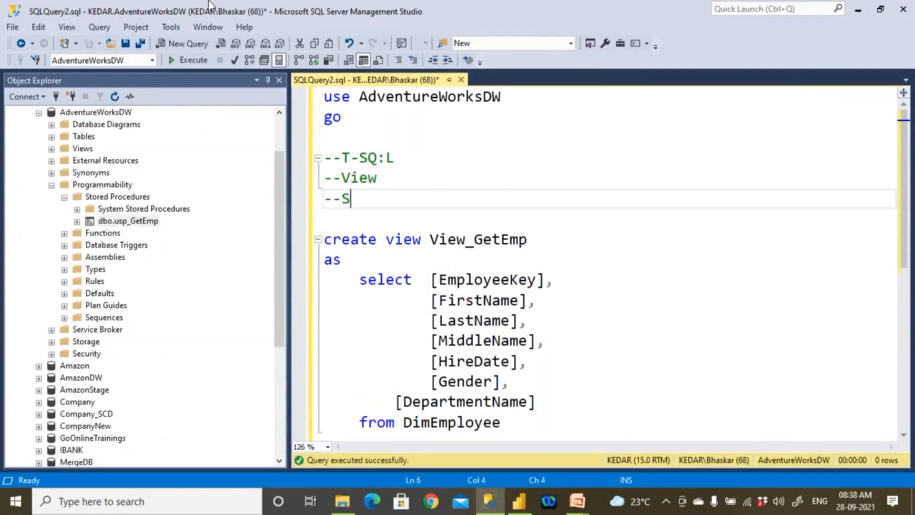
pyautogui.press('Return')
pyautogui.write('--')
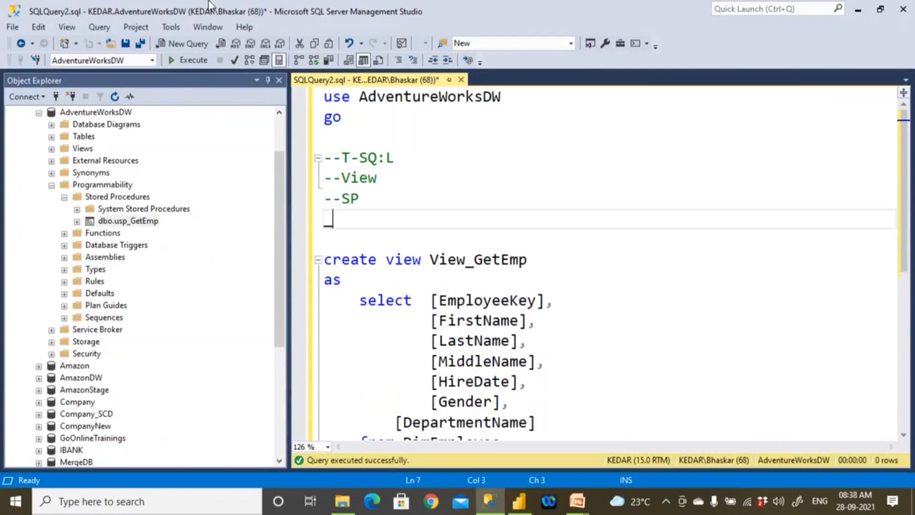
pyautogui.write('Function')
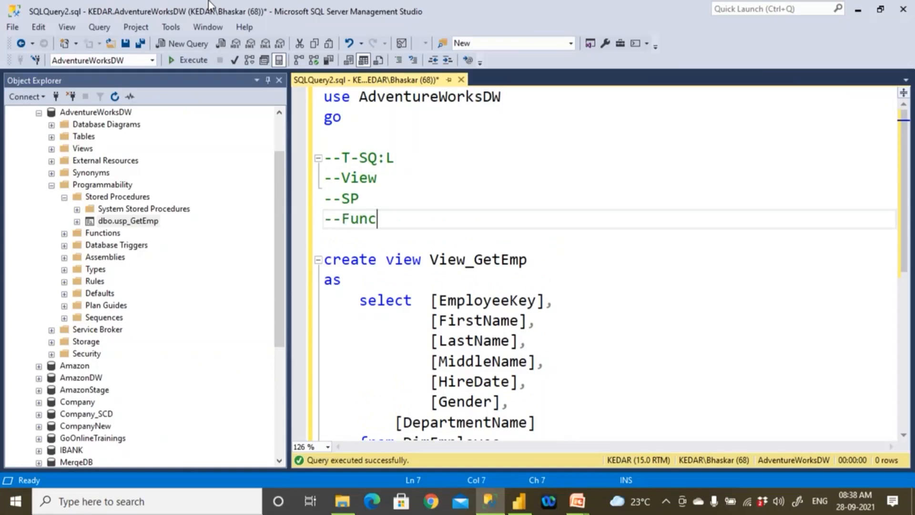
# - Insert the comment heading --SQL with the line -- Tables below it, above the T-SQL comment block
pyautogui.press('Up')
pyautogui.press('Up')
pyautogui.press('Up')
pyautogui.press('Up')
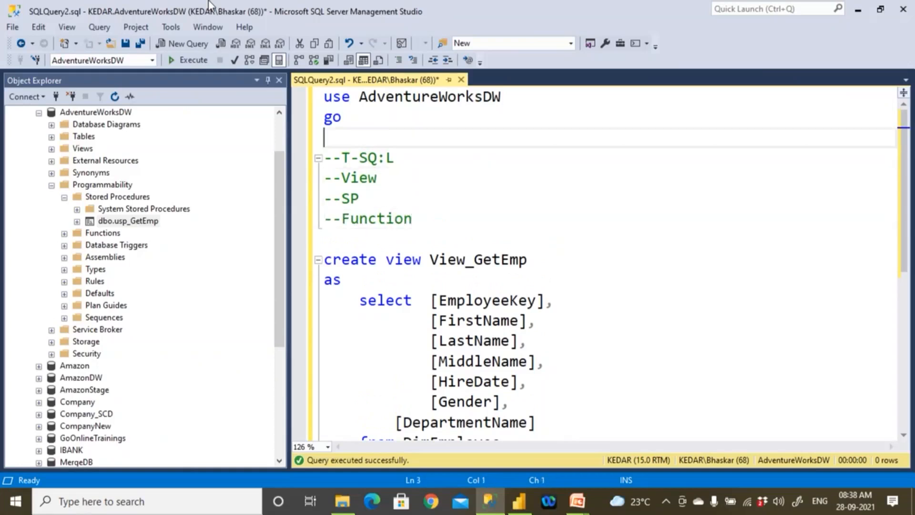
pyautogui.press('Return')
pyautogui.press('Return')
pyautogui.press('Up')
pyautogui.write('--SQL')
pyautogui.press('Return')
pyautogui.write('--')
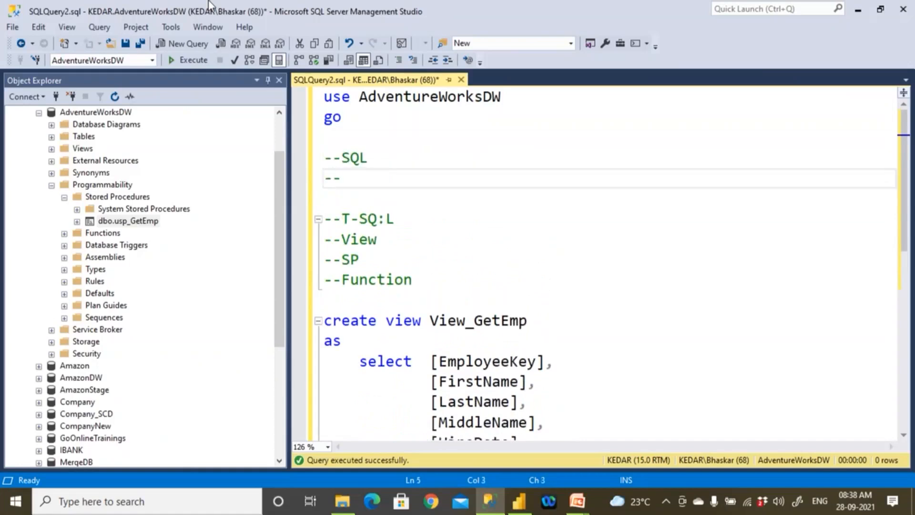
pyautogui.write(' Tables')
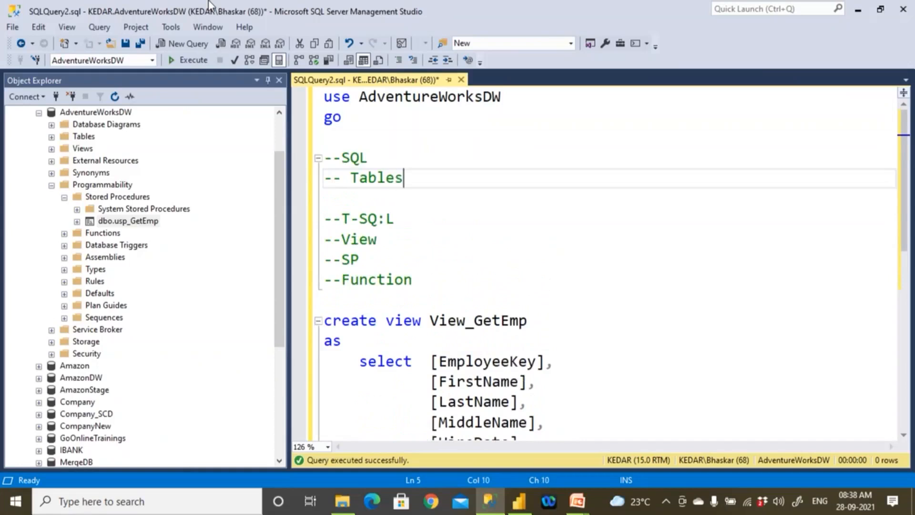
# - Add the comment lines --Temp Tables and --CTE below -- Tables
pyautogui.press('Return')
pyautogui.write('--')
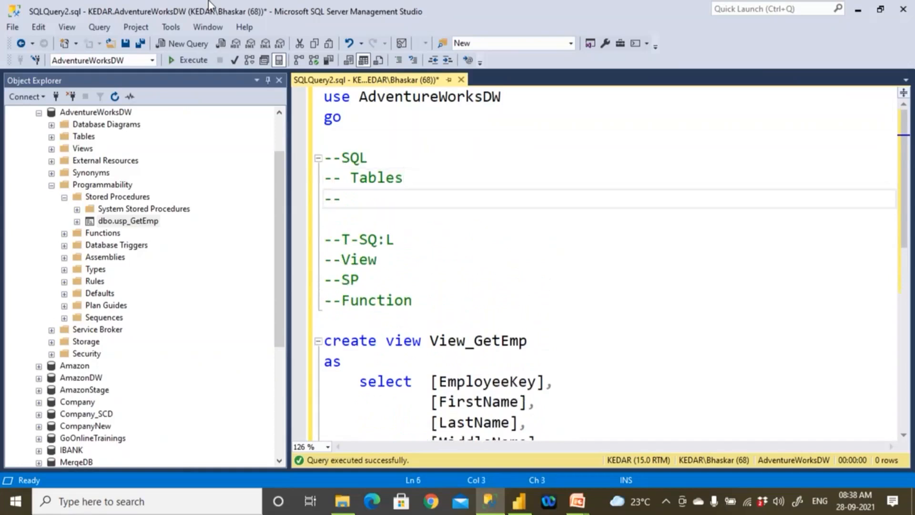
pyautogui.write('Temp Tables')
pyautogui.press('Return')
pyautogui.write('--CTE')
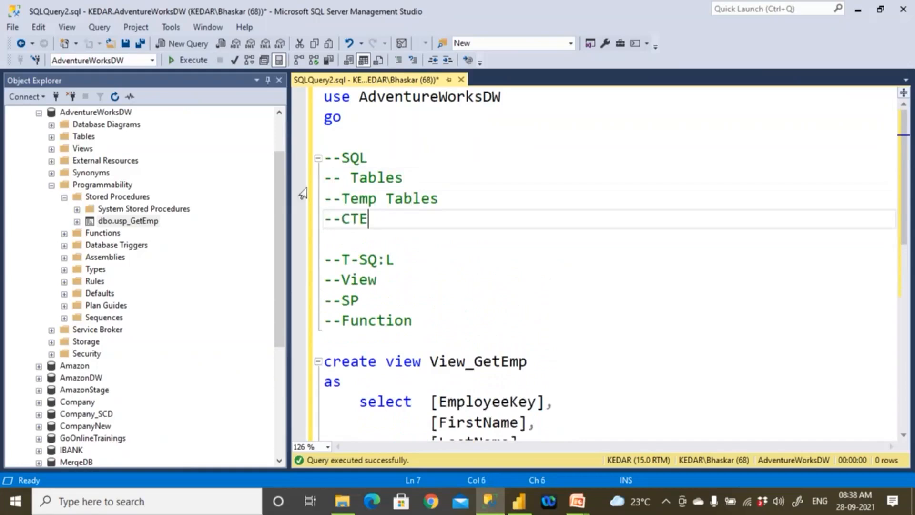
# - Extend the CTE comment line to read --CTE/Dervied Tables
pyautogui.moveTo(351, 177); pyautogui.dragTo(450, 174)
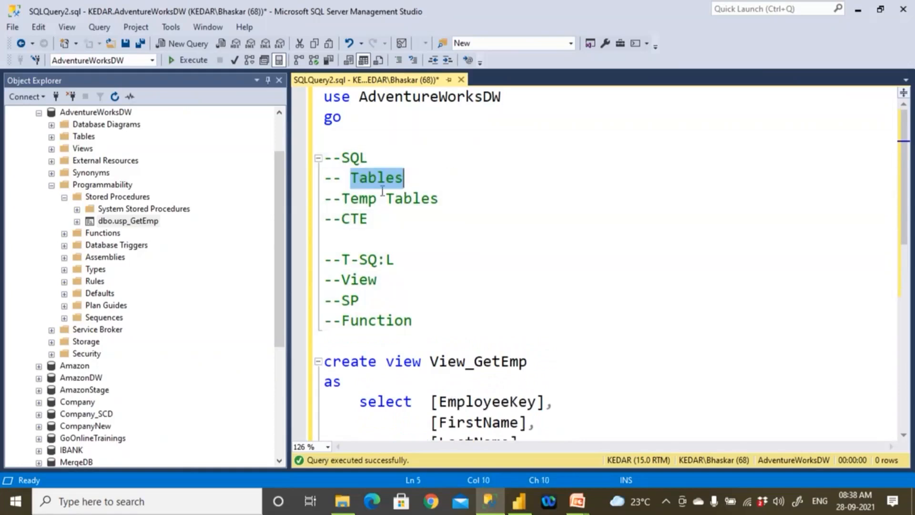
pyautogui.moveTo(343, 198); pyautogui.dragTo(439, 197)
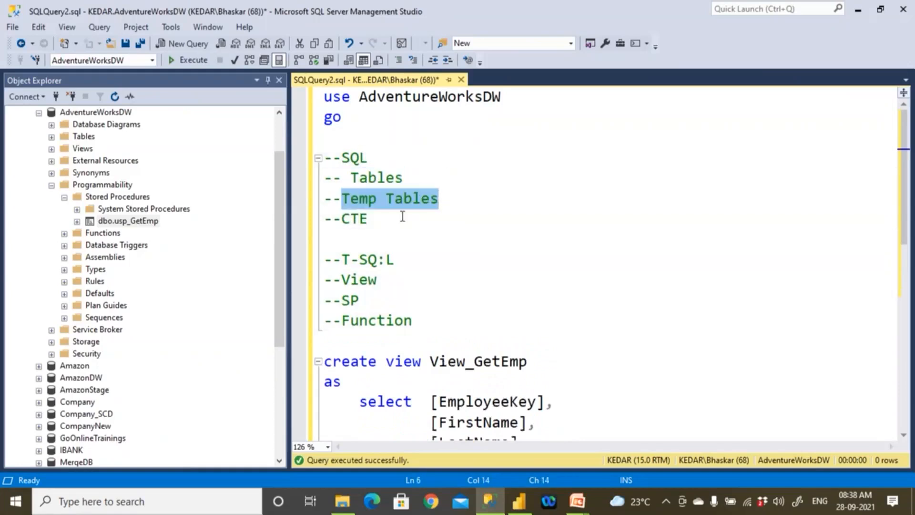
pyautogui.moveTo(342, 220); pyautogui.dragTo(378, 217)
pyautogui.click(379, 217)
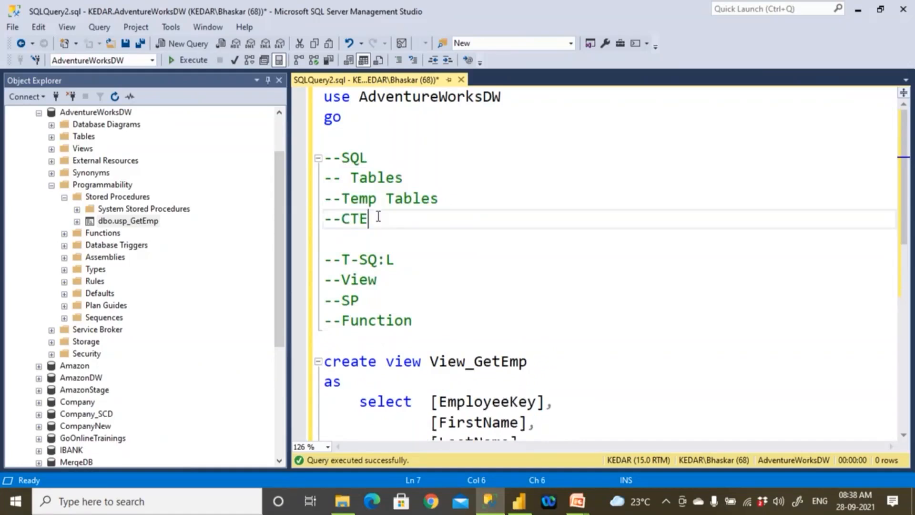
pyautogui.write('/Dervied Tab')
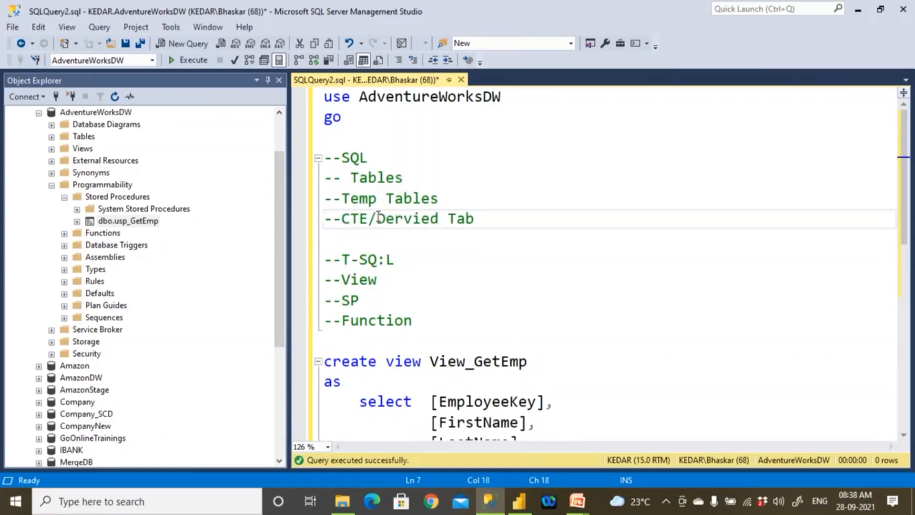
pyautogui.write('les')
# - Add the comment line --Queries to the SQL block and correct the second heading to --T-SQL
pyautogui.press('Return')
pyautogui.write('--Queries')
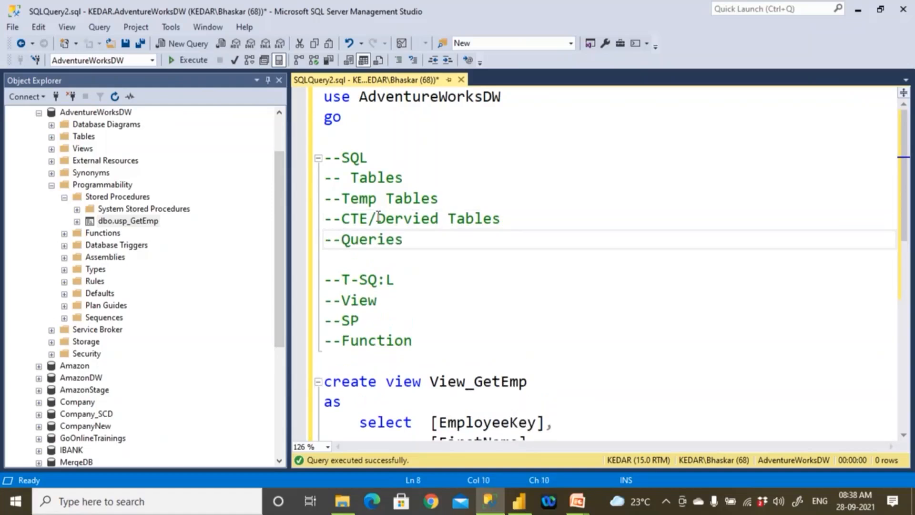
pyautogui.moveTo(325, 179); pyautogui.dragTo(324, 300)
pyautogui.press('Delete')
# - Review the View, SP and Function comment lines and the create view View_GetEmp statement below them
pyautogui.moveTo(368, 321); pyautogui.dragTo(305, 321)
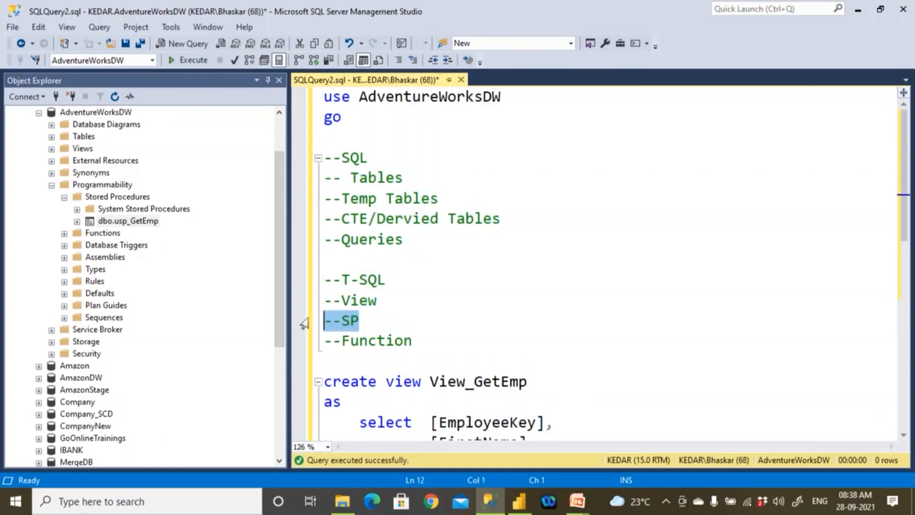
pyautogui.moveTo(429, 341); pyautogui.dragTo(317, 308)
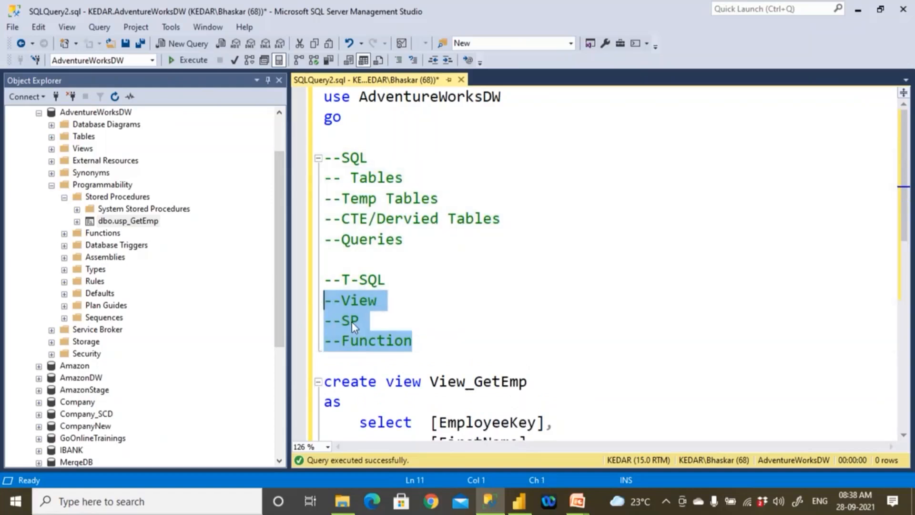
pyautogui.click(376, 322)
pyautogui.moveTo(376, 322); pyautogui.dragTo(307, 323)
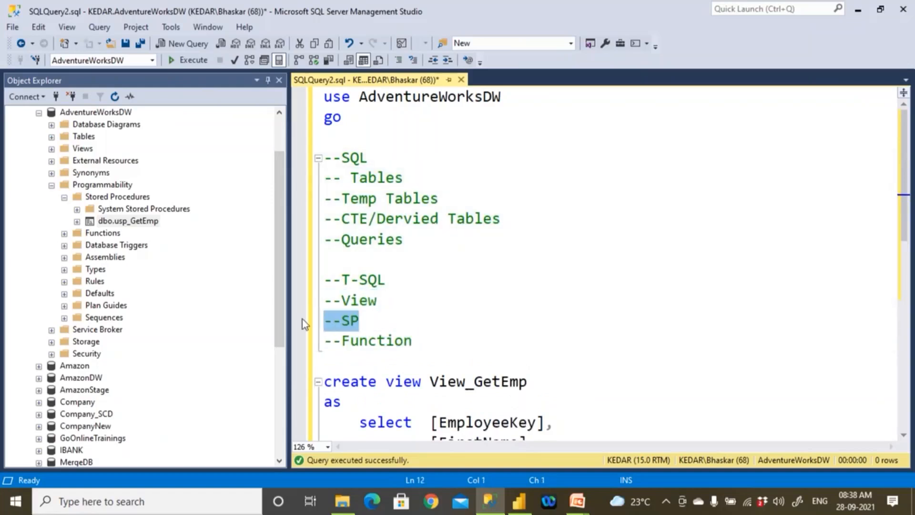
pyautogui.moveTo(376, 300); pyautogui.dragTo(339, 299)
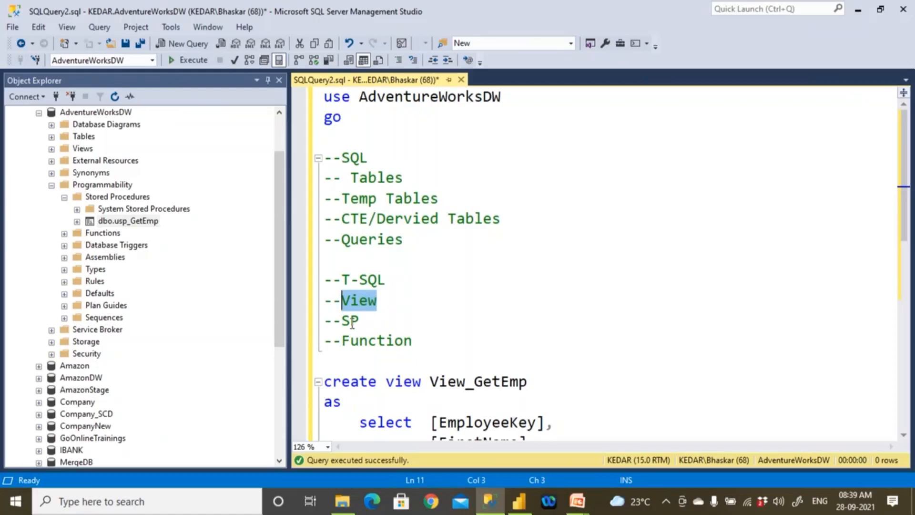
pyautogui.moveTo(341, 320)
pyautogui.mouseDown()
pyautogui.moveTo(367, 319)
pyautogui.moveTo(342, 305)
pyautogui.mouseUp()
pyautogui.scroll(-5, 413, 208)
pyautogui.scroll(2, 414, 208)
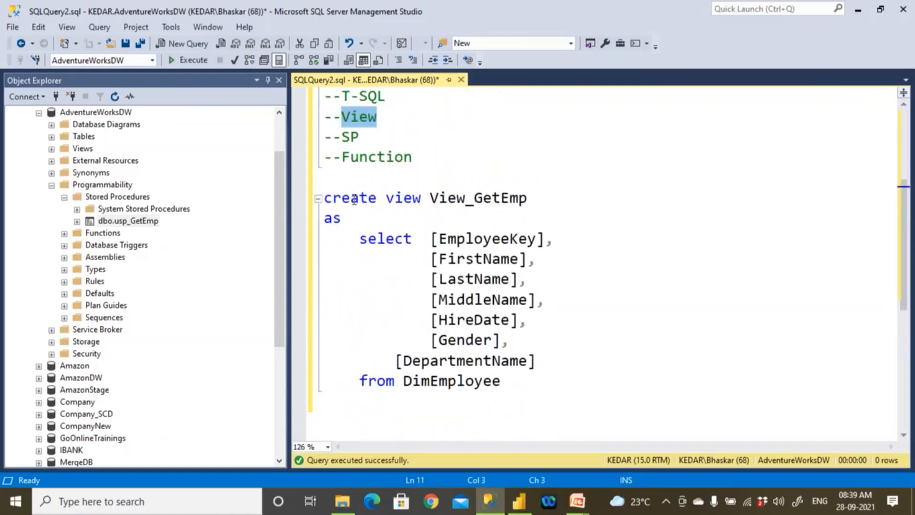
pyautogui.moveTo(486, 199); pyautogui.dragTo(509, 200)
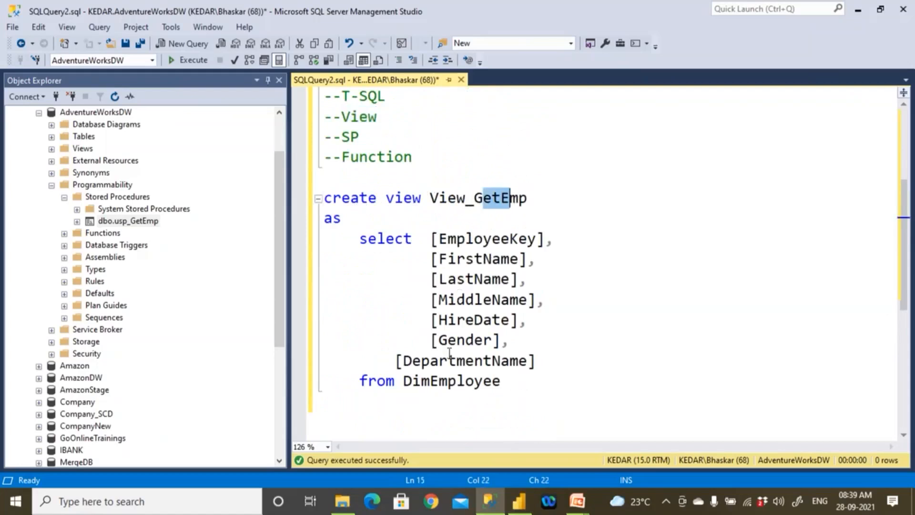
# - Add the batch separator Go below the from DimEmployee line, leaving one blank line between them
pyautogui.click(526, 376)
pyautogui.press('Return')
pyautogui.write('go')
pyautogui.press('BackSpace')
pyautogui.press('BackSpace')
pyautogui.press('BackSpace')
pyautogui.press('BackSpace')
pyautogui.press('Return')
pyautogui.press('Return')
pyautogui.write('Go')
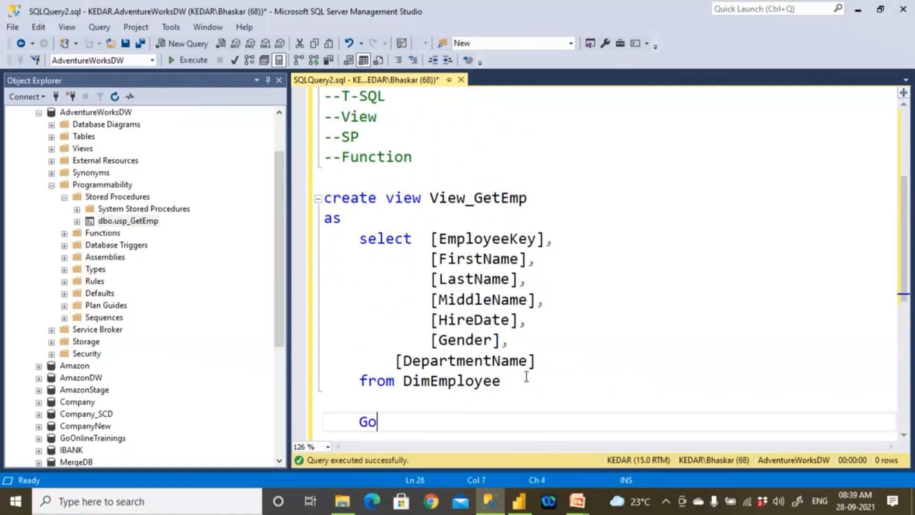
# - Execute the create view View_GetEmp statement including its Go line, and refresh the AdventureWorksDW database in the object tree
pyautogui.moveTo(377, 422); pyautogui.dragTo(269, 195)
pyautogui.click(188, 60)
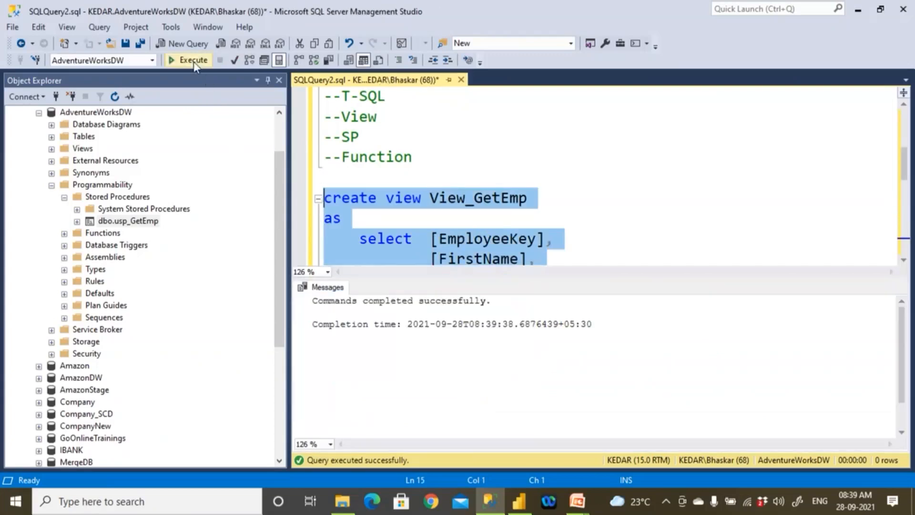
pyautogui.scroll(2, 101, 185)
pyautogui.click(95, 172)
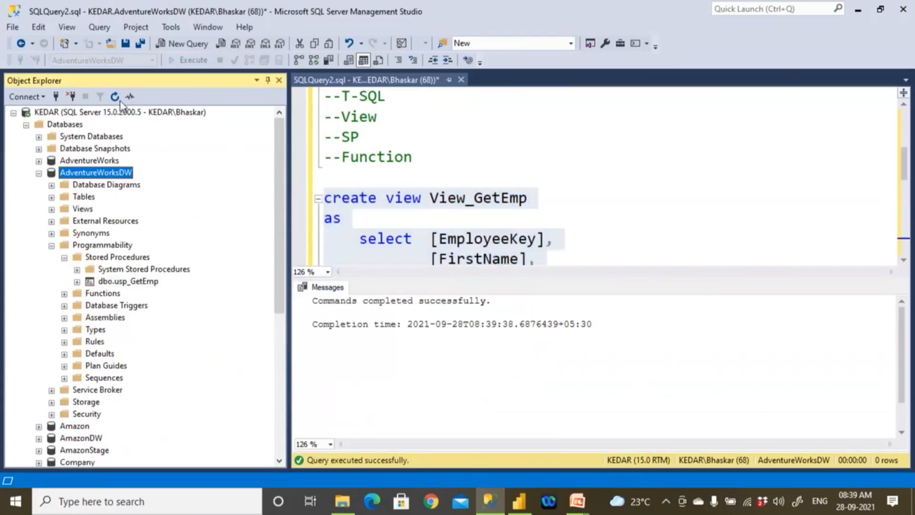
pyautogui.click(116, 97)
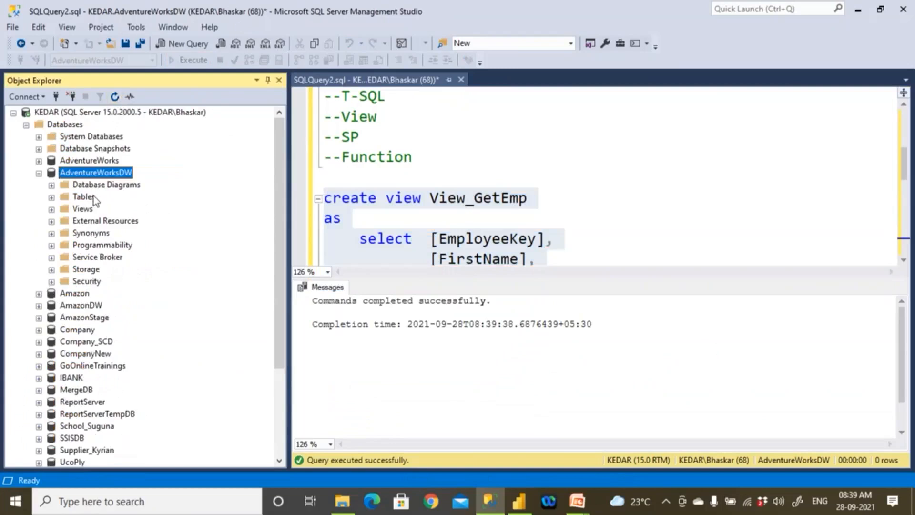
# - Browse the Tables and Views folders of AdventureWorksDW to locate dbo.View_GetEmp
pyautogui.doubleClick(93, 196)
pyautogui.scroll(3, 91, 190)
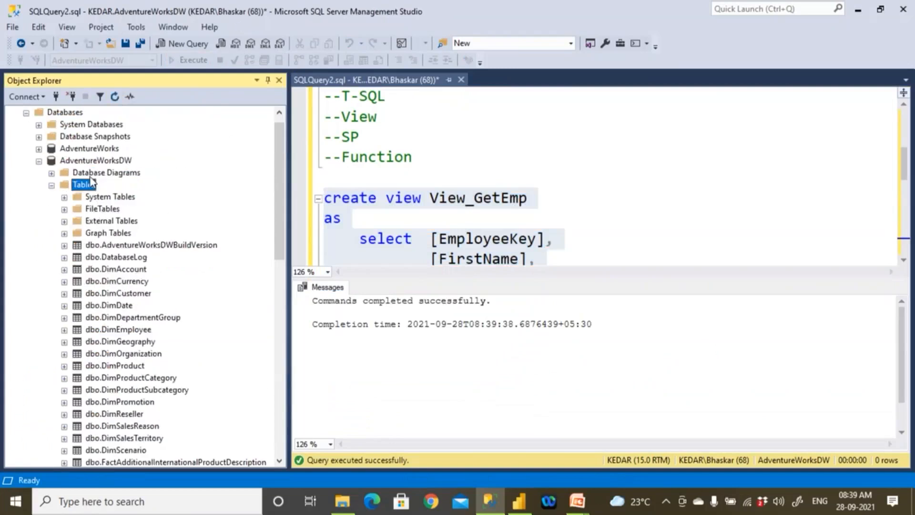
pyautogui.click(56, 184)
pyautogui.doubleClick(88, 198)
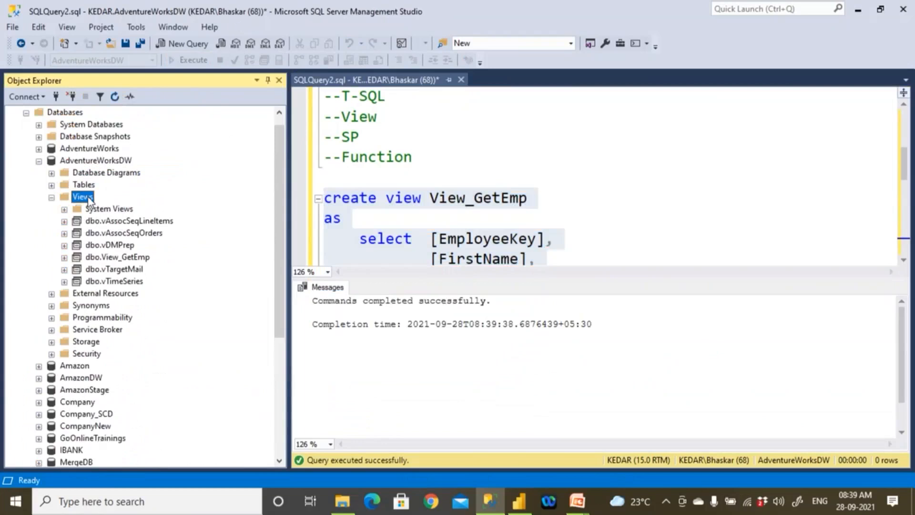
pyautogui.click(115, 260)
# - Add the comment line --Call View below the Go separator of the view definition, leaving blank lines between them
pyautogui.click(535, 198)
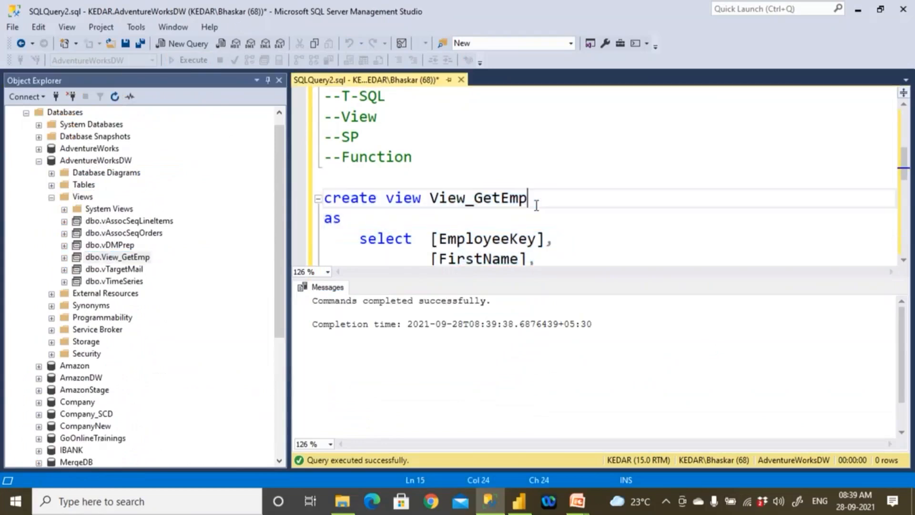
pyautogui.scroll(-6, 537, 207)
pyautogui.click(348, 177)
pyautogui.press('Return')
pyautogui.press('Return')
pyautogui.press('Tab')
pyautogui.write('--Cal')
pyautogui.press('BackSpace')
pyautogui.press('BackSpace')
pyautogui.press('BackSpace')
pyautogui.press('BackSpace')
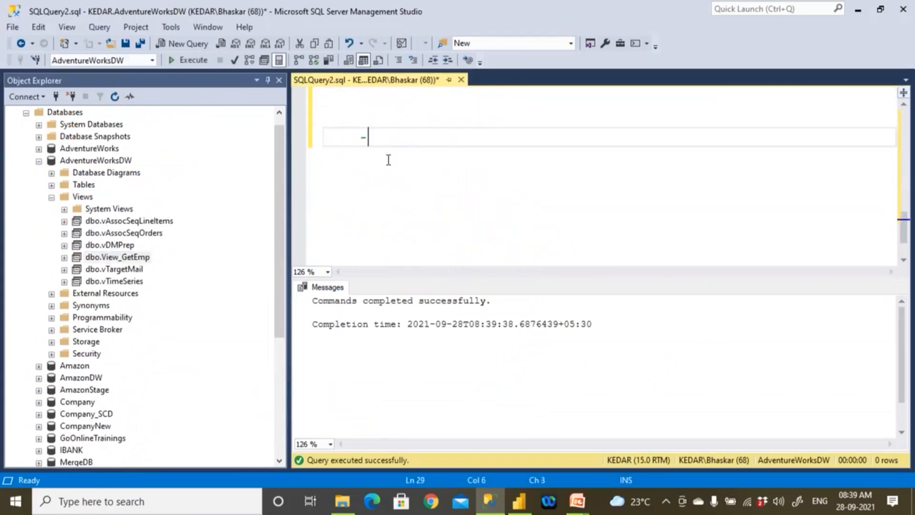
pyautogui.write('-Call View')
# - Write select * from [dbo].[View_GetEmp] below the --Call View comment and execute only that query
pyautogui.press('Return')
pyautogui.write('select * from')
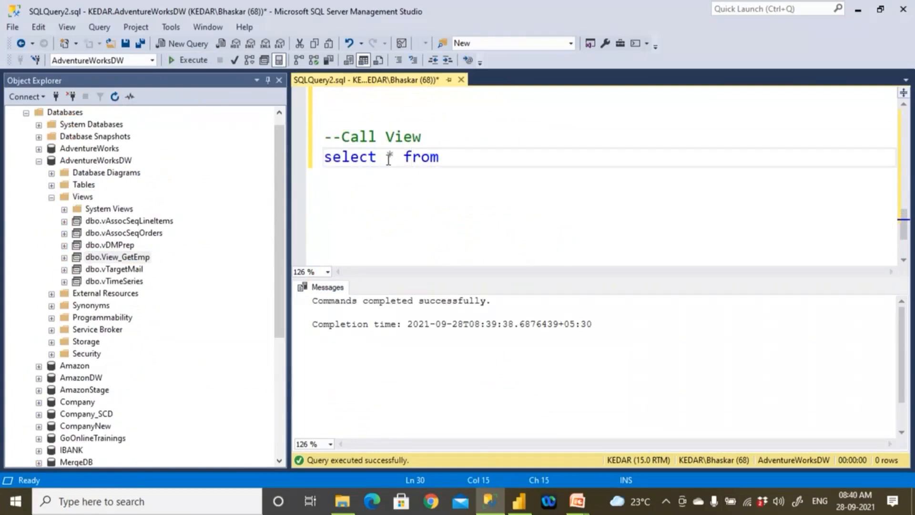
pyautogui.moveTo(143, 258); pyautogui.dragTo(474, 194)
pyautogui.scroll(1, 507, 184)
pyautogui.moveTo(619, 218); pyautogui.dragTo(324, 218)
pyautogui.click(190, 61)
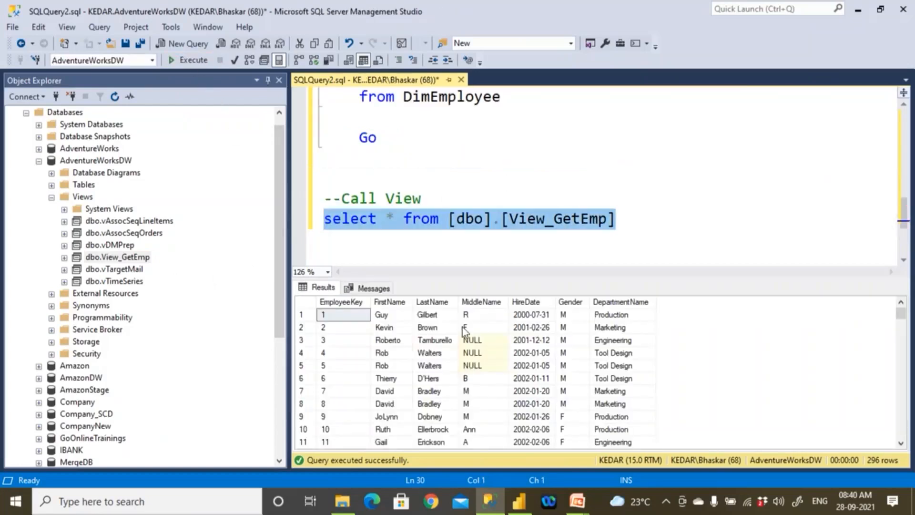
pyautogui.click(504, 236)
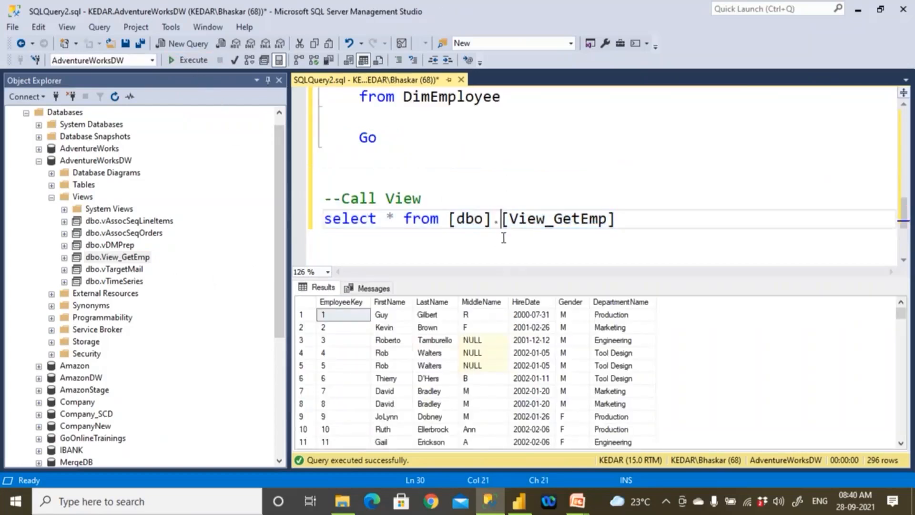
# - Switch to Power BI Desktop and dismiss the open Navigator without loading anything
pyautogui.click(519, 500)
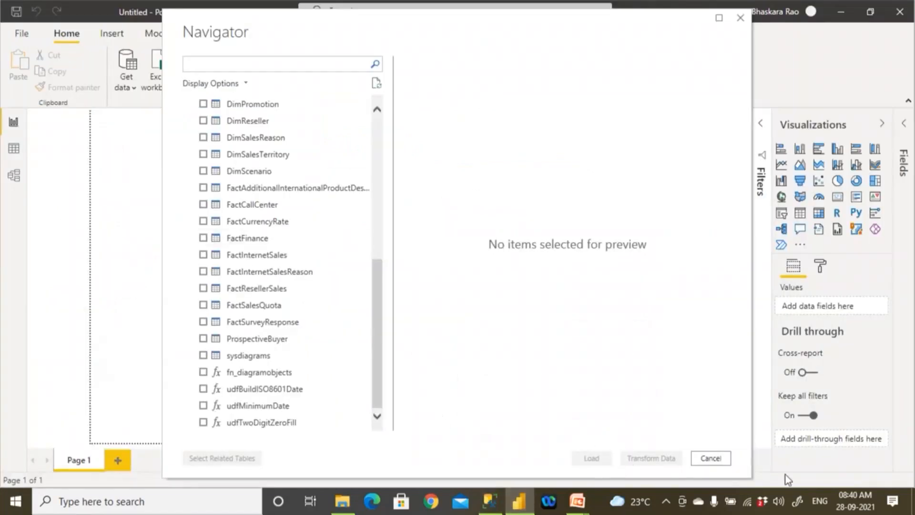
pyautogui.hotkey('alt', 'Tab')
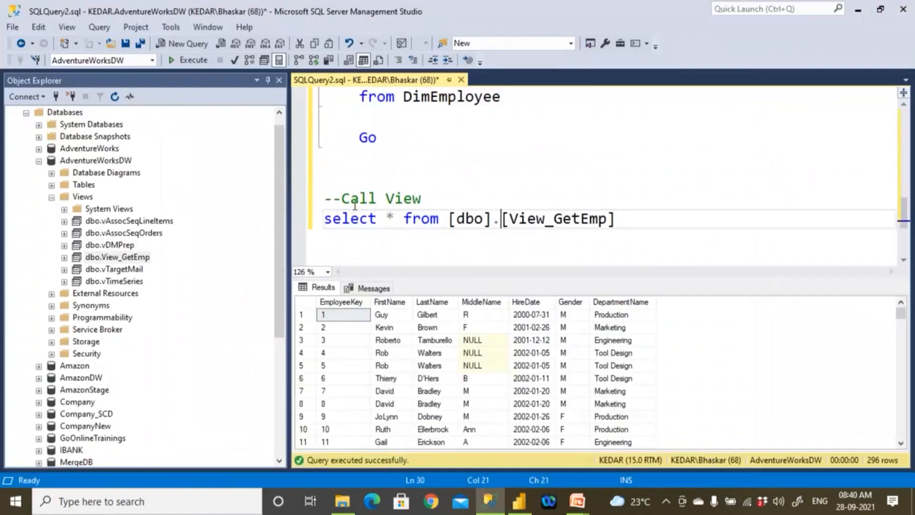
pyautogui.click(519, 500)
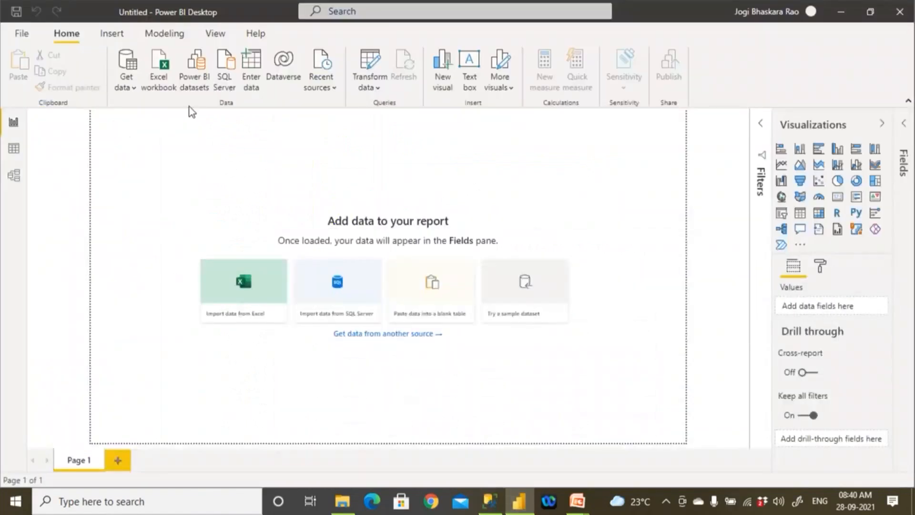
# - Connect to the SQL Server database AdventureWorksDW on server "." in Import mode
pyautogui.click(131, 82)
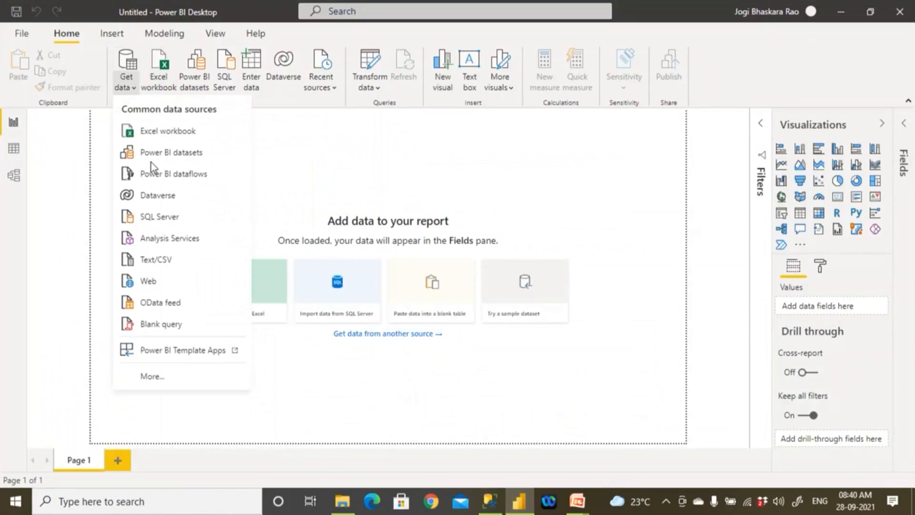
pyautogui.click(162, 216)
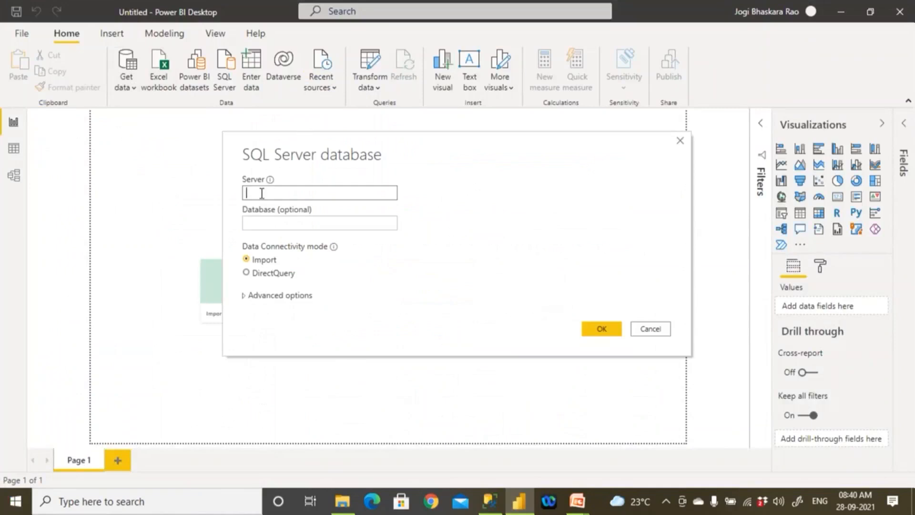
pyautogui.write('.')
pyautogui.click(267, 227)
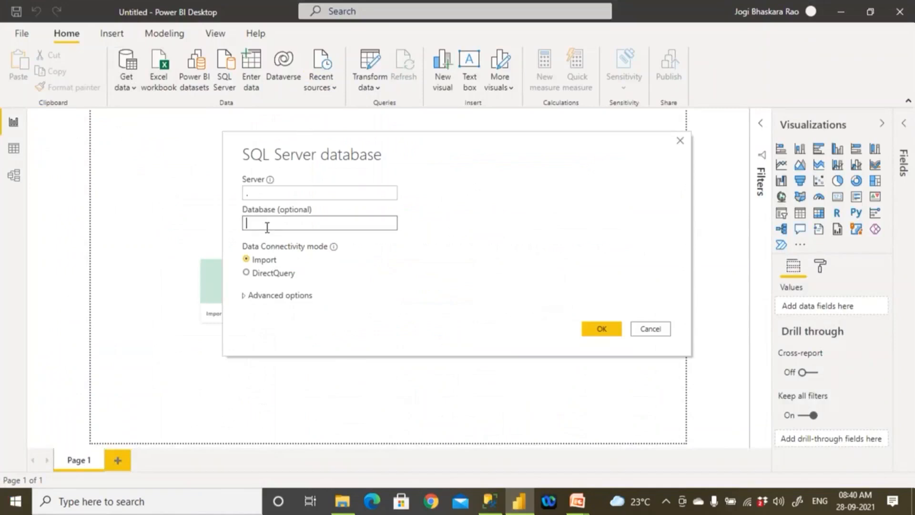
pyautogui.write('AdventureWorksDW')
pyautogui.click(595, 329)
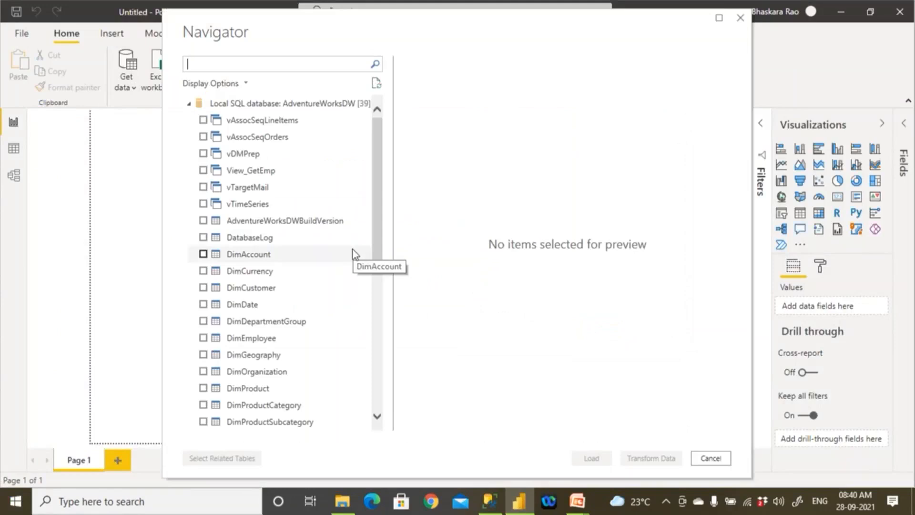
# - Preview the columns of View_GetEmp, then those of the DimEmployee table in its place
pyautogui.click(222, 172)
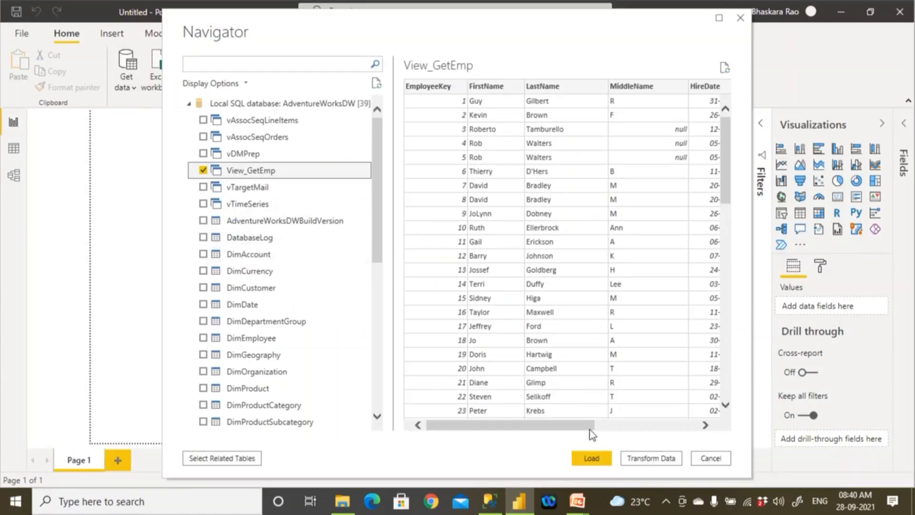
pyautogui.moveTo(574, 425); pyautogui.dragTo(397, 364)
pyautogui.click(202, 171)
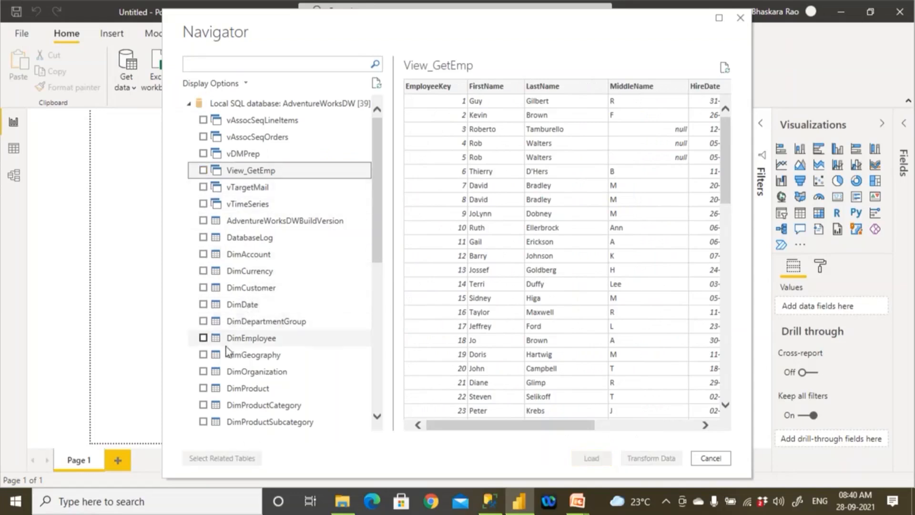
pyautogui.click(203, 338)
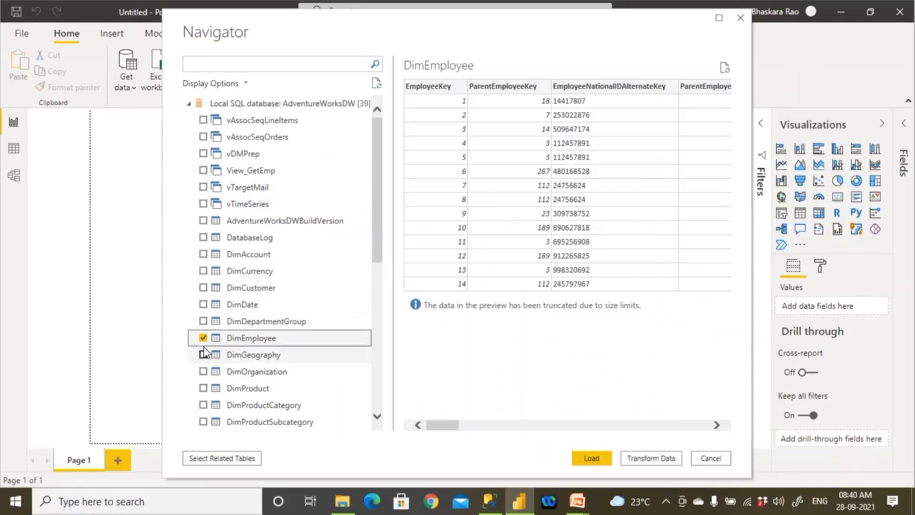
pyautogui.moveTo(450, 425); pyautogui.dragTo(702, 428)
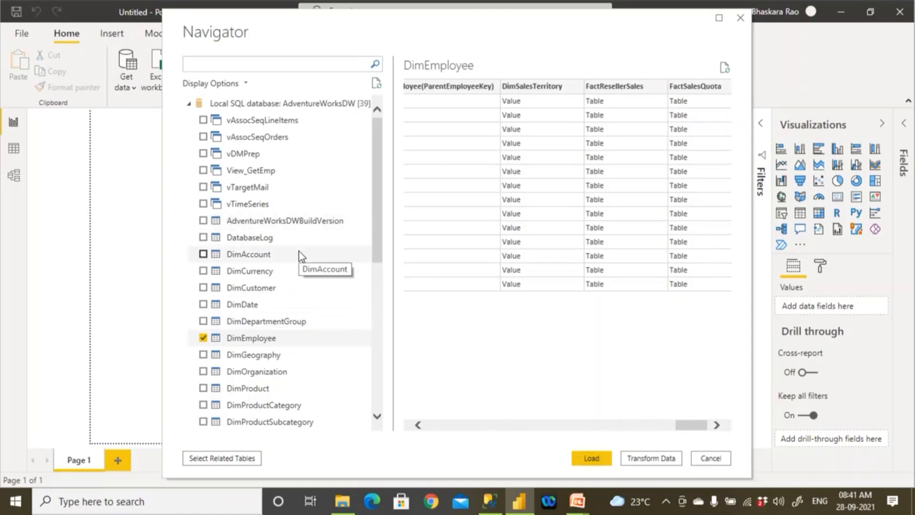
# - Deselect DimEmployee, select View_GetEmp instead, and view its columns through DepartmentName
pyautogui.click(203, 337)
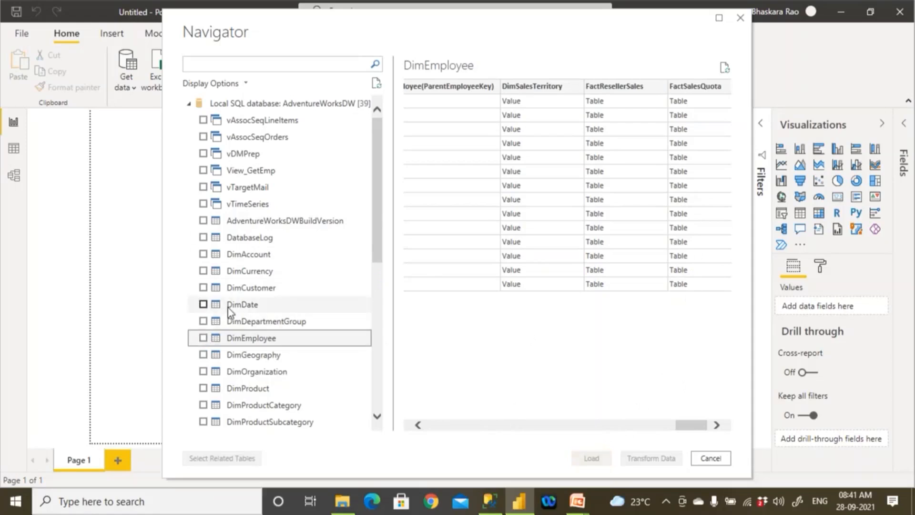
pyautogui.click(203, 170)
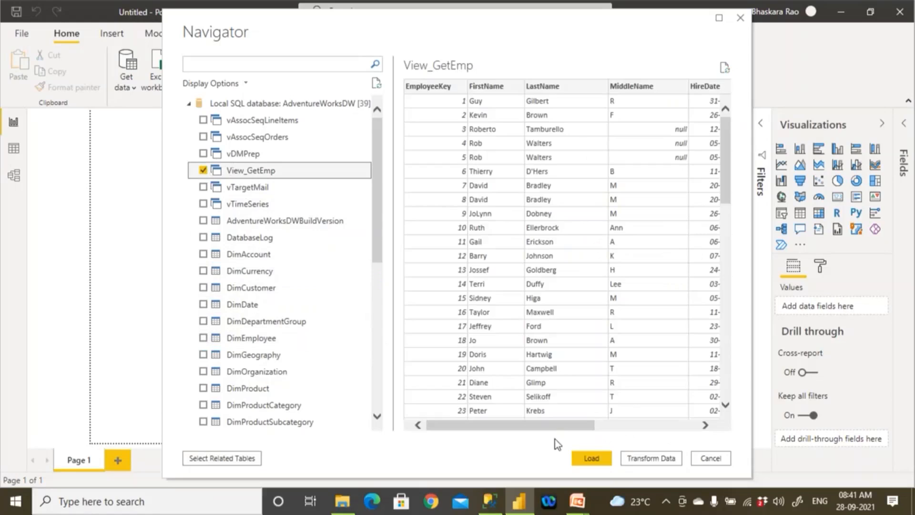
pyautogui.moveTo(593, 425); pyautogui.dragTo(678, 427)
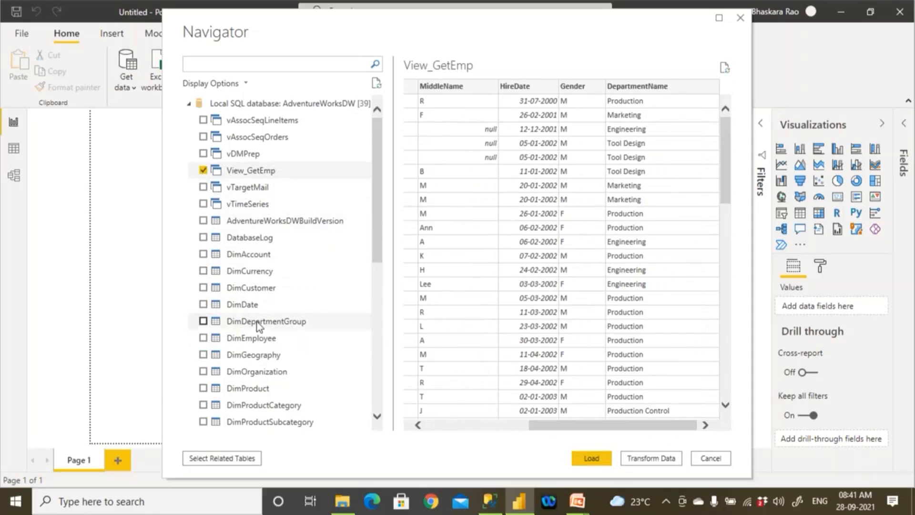
# - Add the DimProduct, DimGeography and DimDate tables to the selection
pyautogui.scroll(-3, 257, 324)
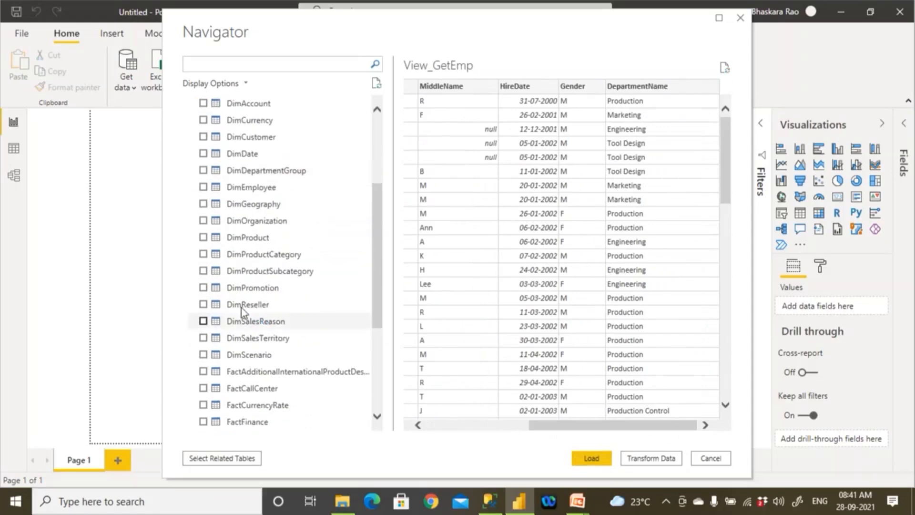
pyautogui.click(204, 237)
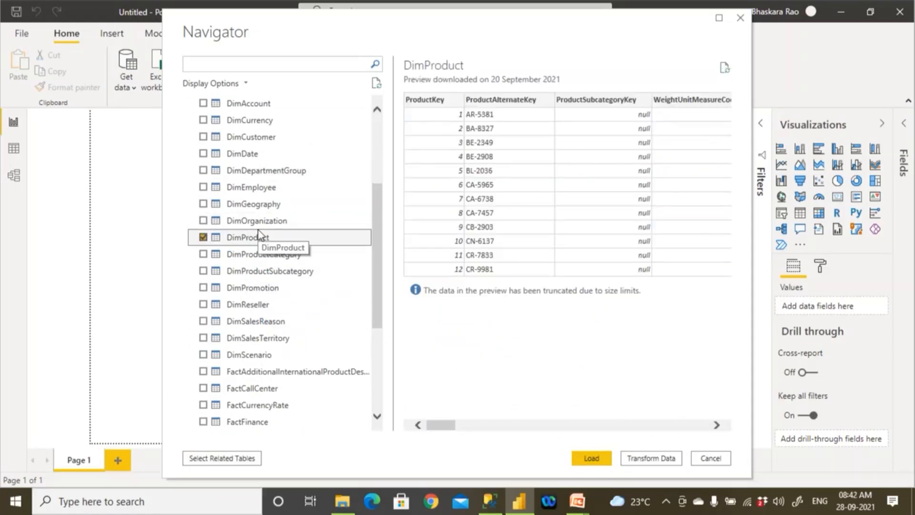
pyautogui.click(203, 204)
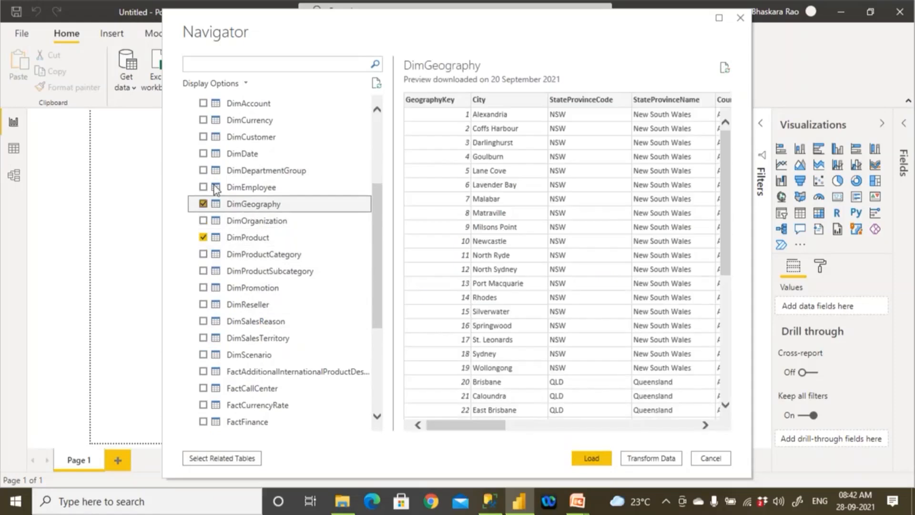
pyautogui.click(204, 154)
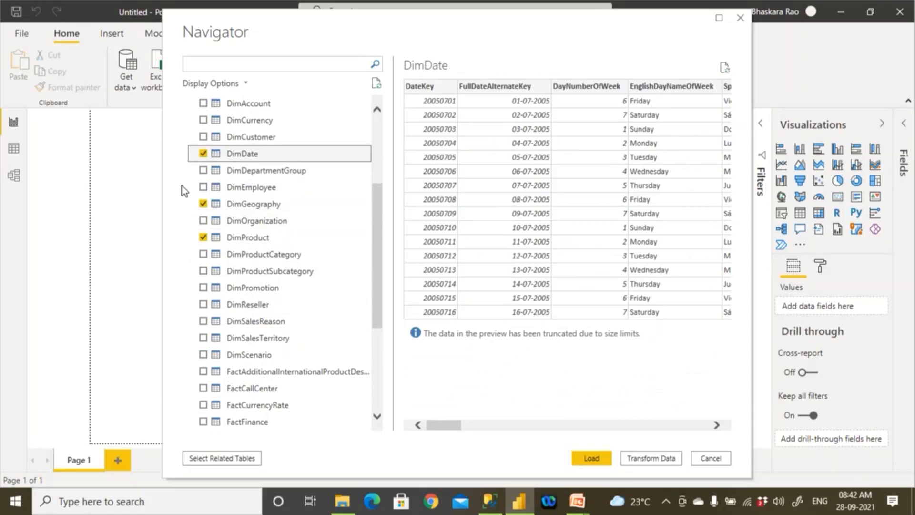
pyautogui.click(376, 416)
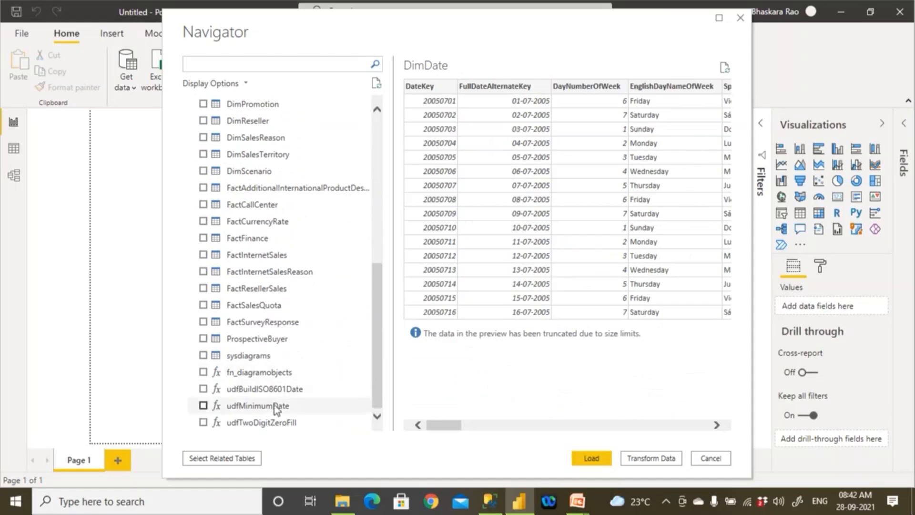
# - Switch to SQL Server Management Studio and review the View_GetEmp definition down to the --Call View query
pyautogui.click(501, 505)
pyautogui.scroll(4, 395, 222)
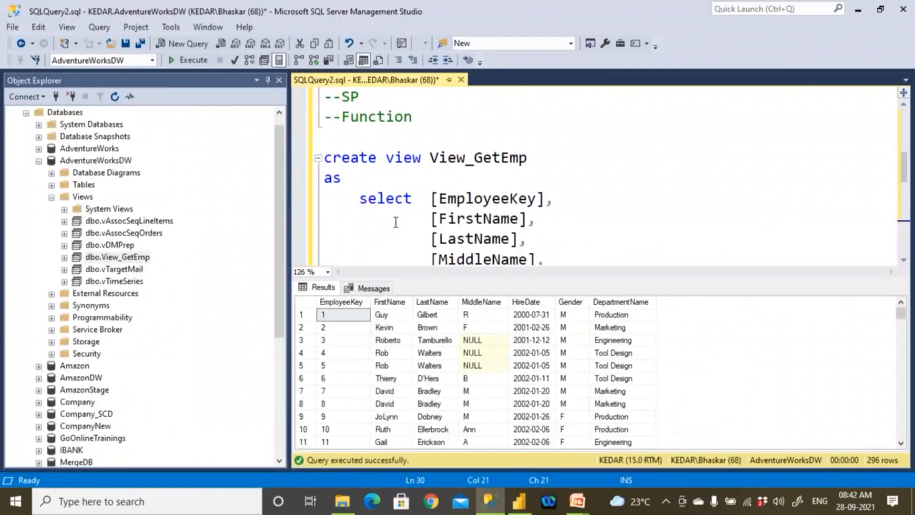
pyautogui.moveTo(430, 158); pyautogui.dragTo(527, 157)
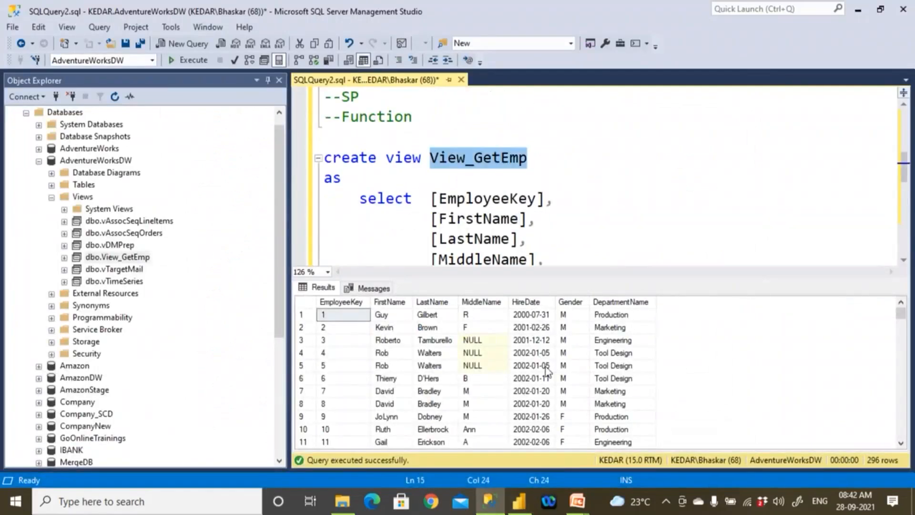
pyautogui.click(573, 198)
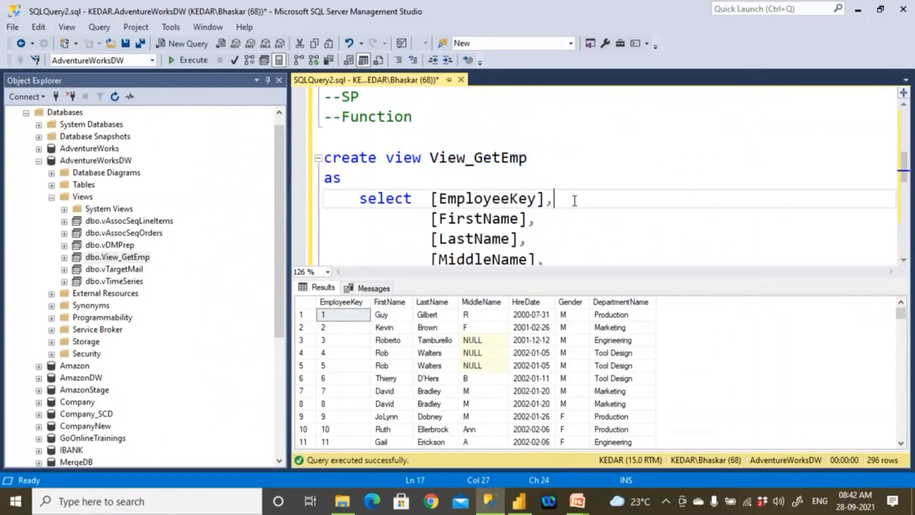
pyautogui.scroll(-3, 574, 200)
pyautogui.scroll(-3, 575, 200)
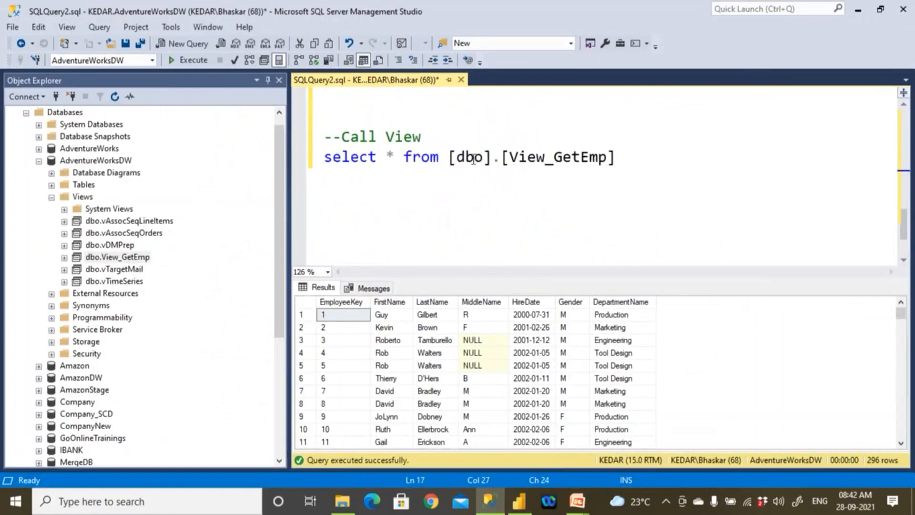
# - Run the select query on [dbo].[View_GetEmp] again
pyautogui.click(451, 159)
pyautogui.moveTo(547, 158); pyautogui.dragTo(277, 166)
pyautogui.click(208, 62)
# - Add a --Call Function comment below the View_GetEmp select query
pyautogui.click(668, 167)
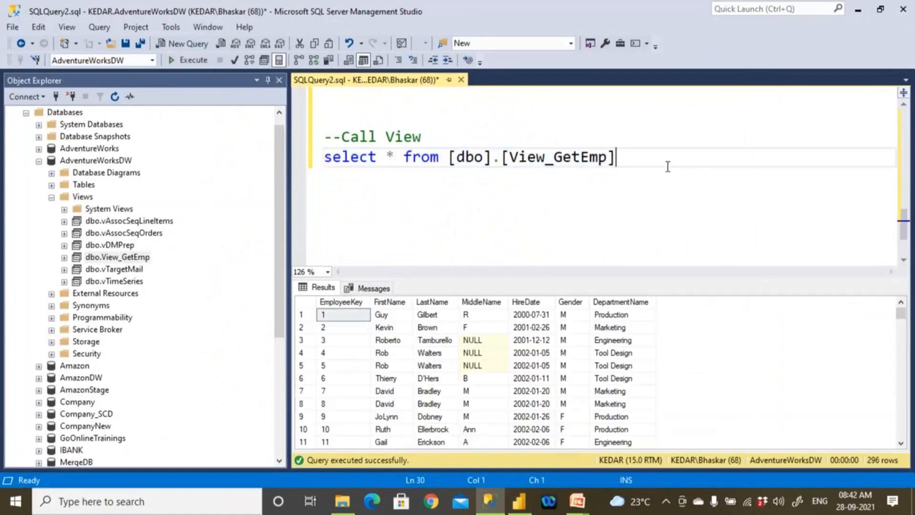
pyautogui.press('Return')
pyautogui.press('Return')
pyautogui.write('--Fu')
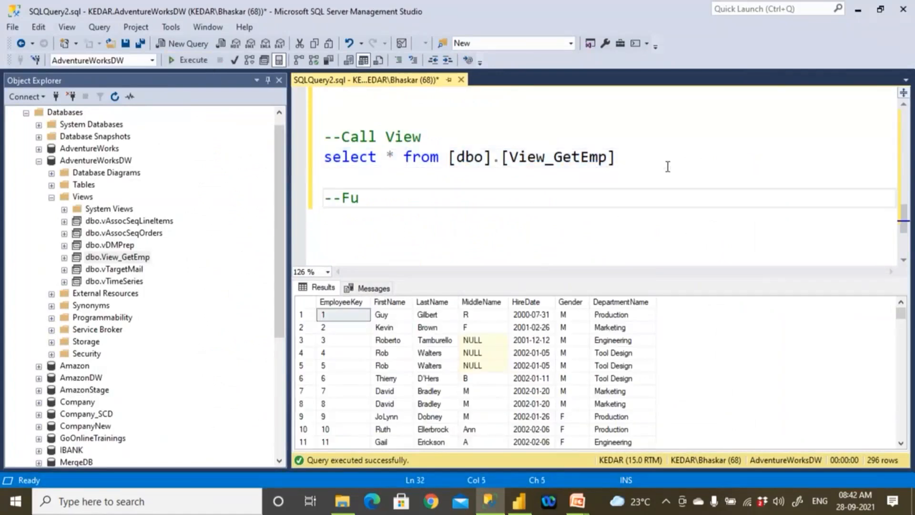
pyautogui.write('nction')
pyautogui.press('Left')
pyautogui.press('Left')
pyautogui.press('Left')
pyautogui.press('Left')
pyautogui.press('Left')
pyautogui.press('Left')
pyautogui.press('Left')
pyautogui.press('Left')
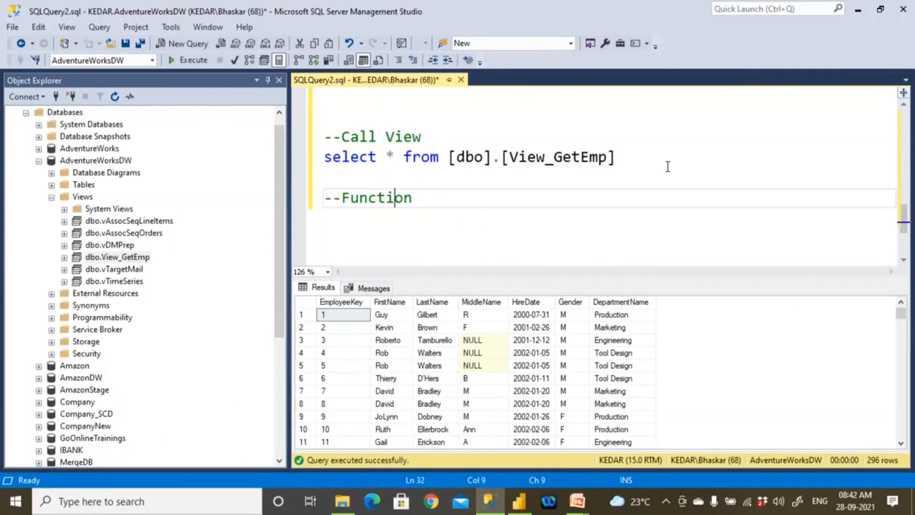
pyautogui.write('Call')
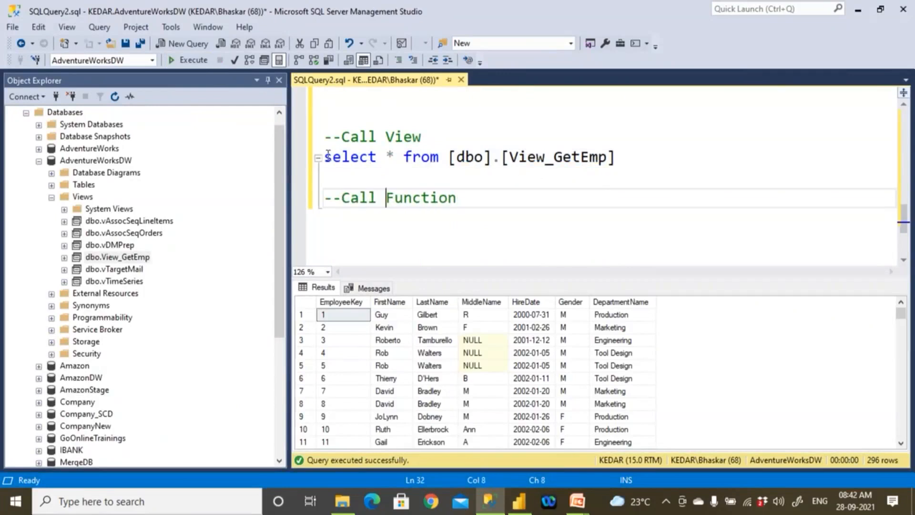
# - Copy the view's select query under the --Call Function comment and replace its [dbo].[ prefix with fn_
pyautogui.moveTo(325, 157); pyautogui.dragTo(404, 157)
pyautogui.moveTo(518, 162); pyautogui.dragTo(641, 161)
pyautogui.hotkey('ctrl', 'c')
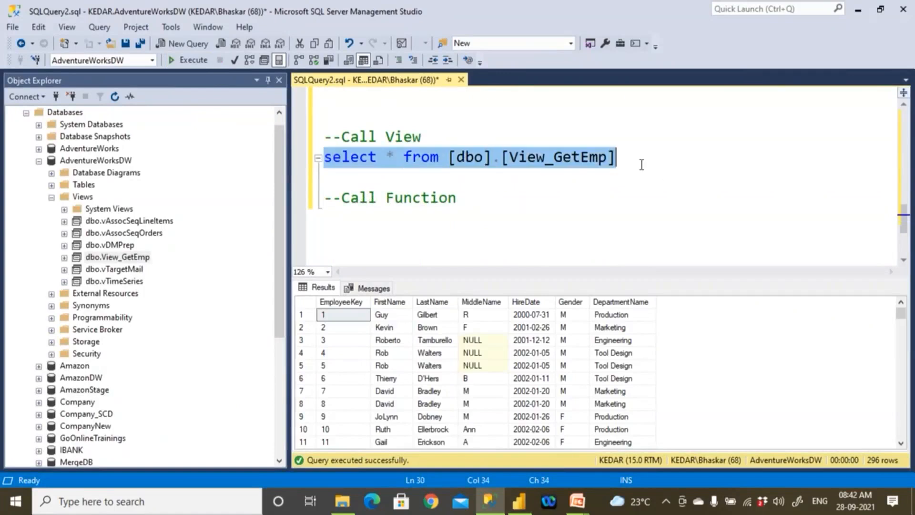
pyautogui.click(517, 200)
pyautogui.press('Return')
pyautogui.hotkey('ctrl', 'v')
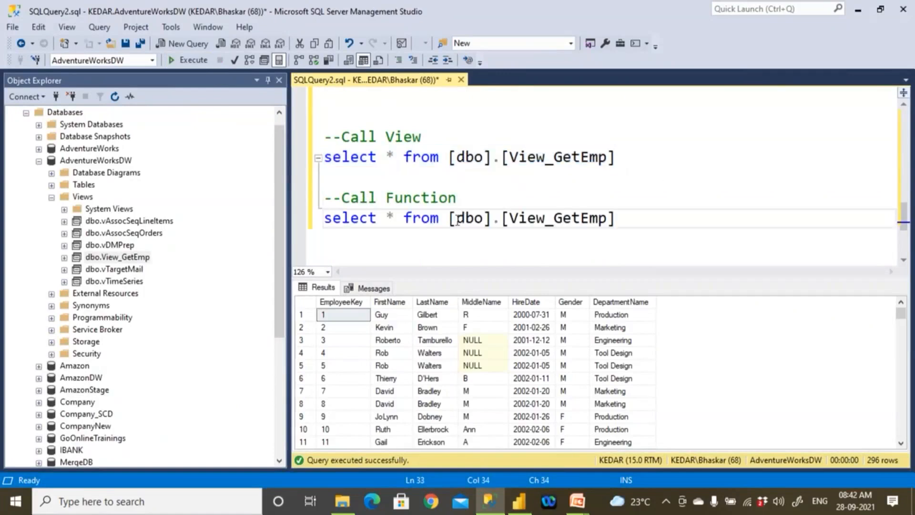
pyautogui.moveTo(450, 219); pyautogui.dragTo(508, 223)
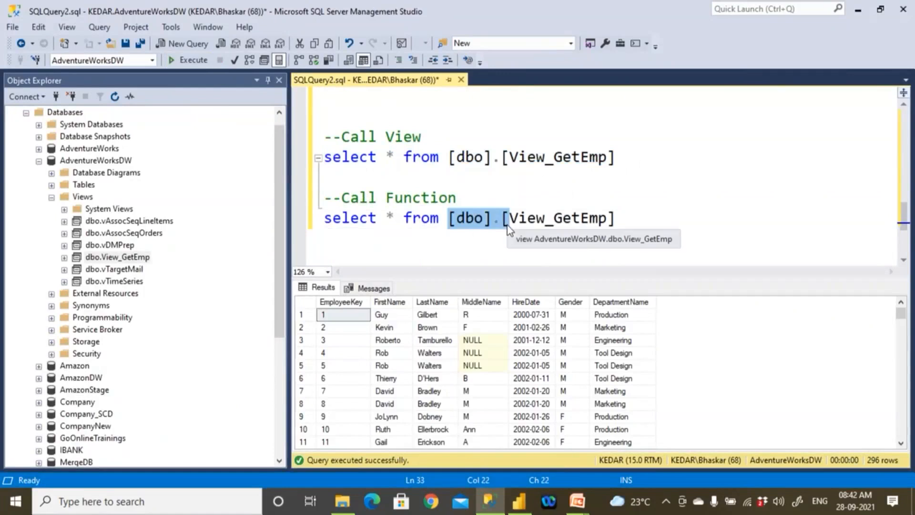
pyautogui.write('fn_')
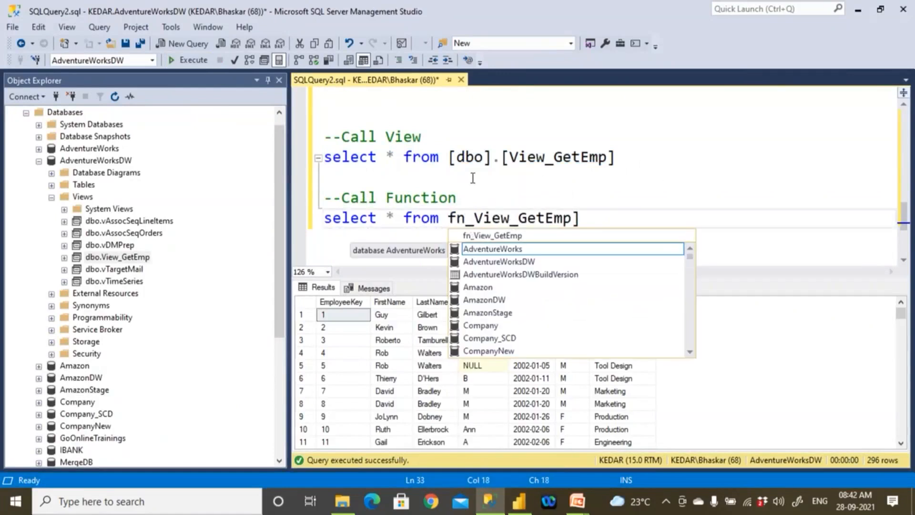
# - Remove the dbo prefix and brackets from the view query and the closing bracket from the fn_View_GetEmp query
pyautogui.click(451, 158)
pyautogui.moveTo(449, 158); pyautogui.dragTo(510, 158)
pyautogui.press('Delete')
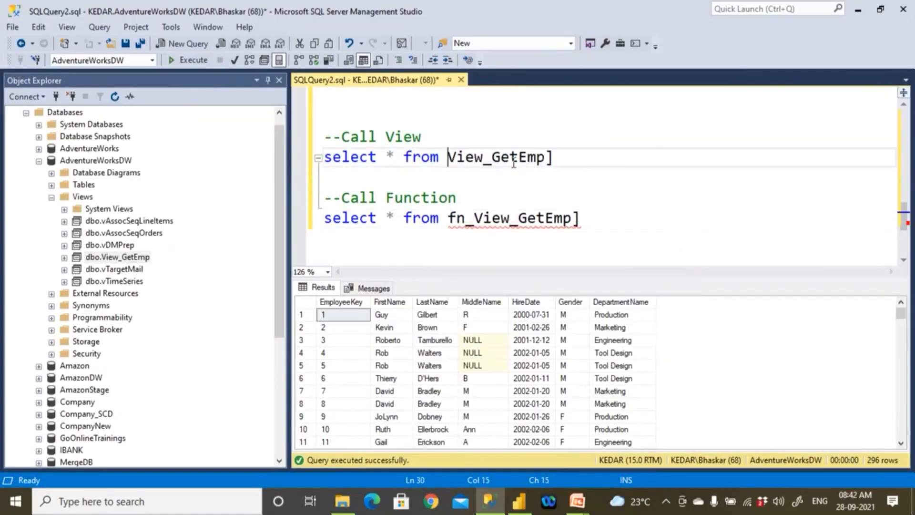
pyautogui.click(553, 158)
pyautogui.press('BackSpace')
pyautogui.click(585, 217)
pyautogui.press('BackSpace')
pyautogui.click(335, 217)
pyautogui.moveTo(336, 218); pyautogui.dragTo(586, 215)
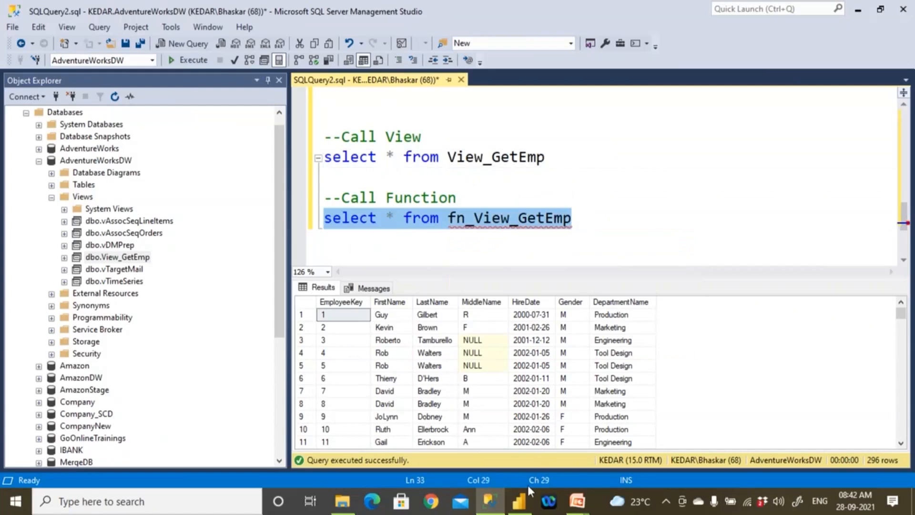
# - Switch to Power BI Desktop and add the FactInternetSales table to the Navigator selection
pyautogui.click(519, 503)
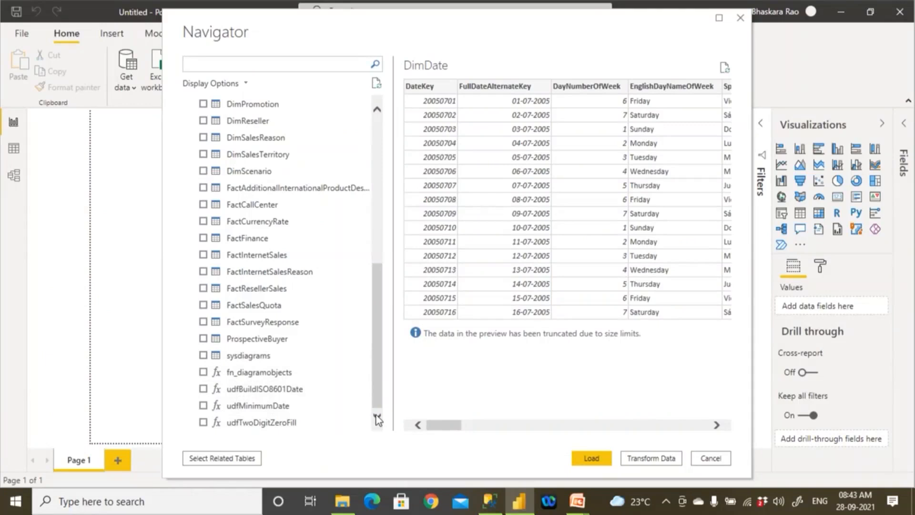
pyautogui.click(379, 131)
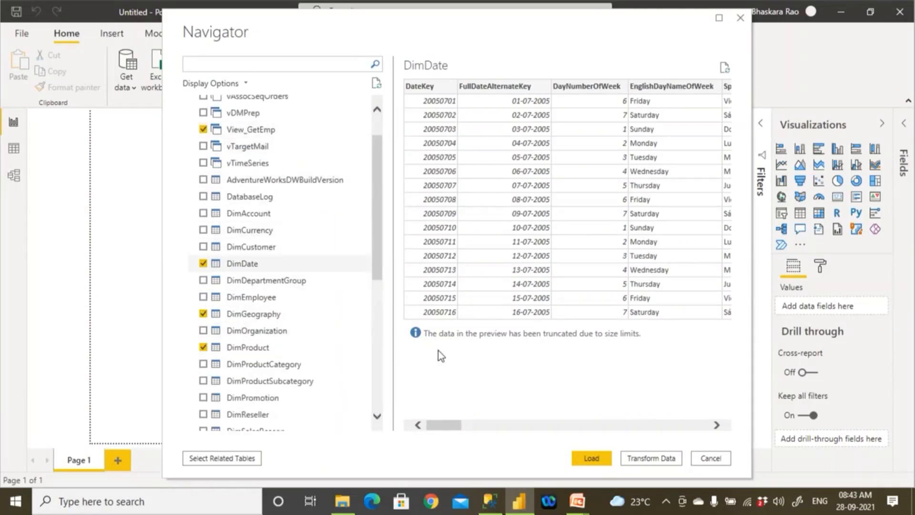
pyautogui.click(598, 456)
pyautogui.scroll(1, 323, 368)
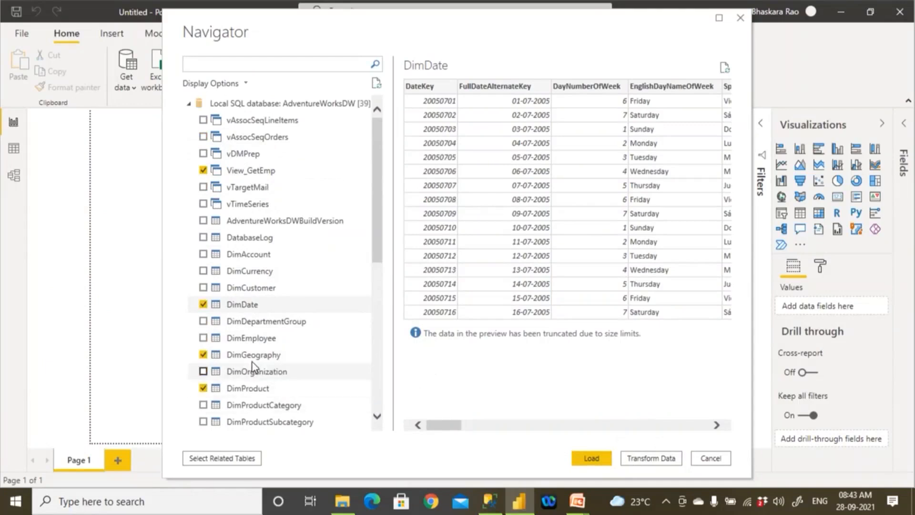
pyautogui.click(376, 418)
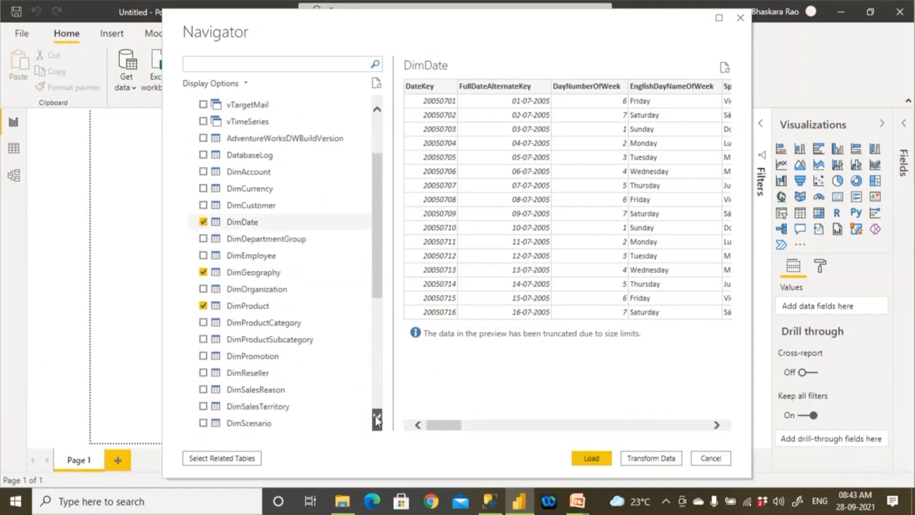
pyautogui.scroll(-2, 377, 417)
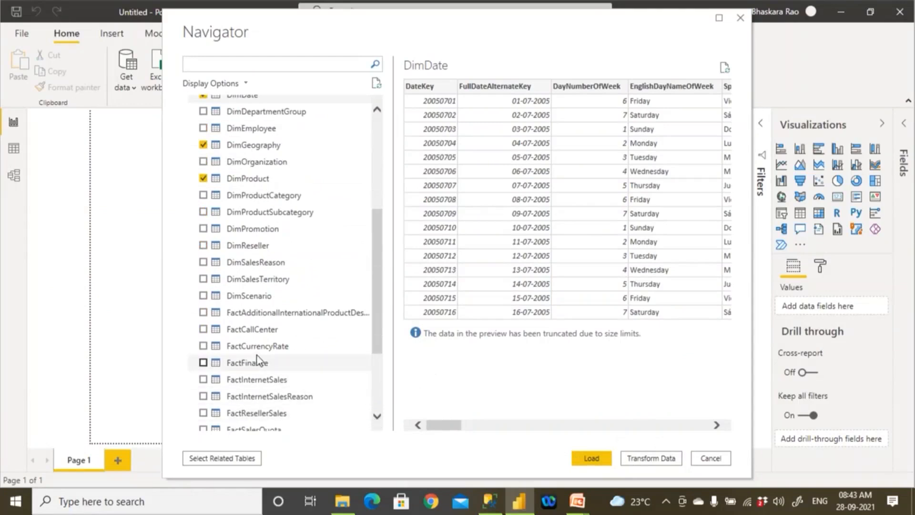
pyautogui.click(257, 379)
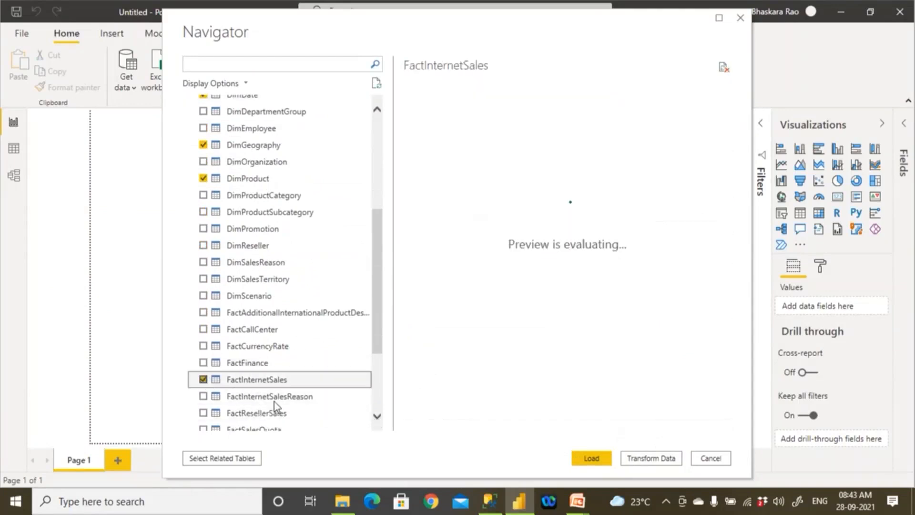
# - Add the DimProductCategory and DimProductSubcategory tables to the selection
pyautogui.scroll(-3, 378, 422)
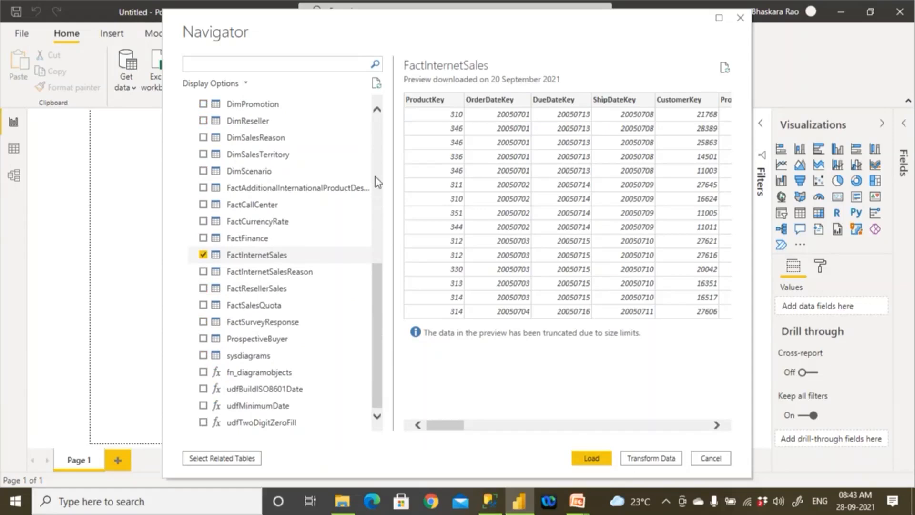
pyautogui.scroll(8, 376, 148)
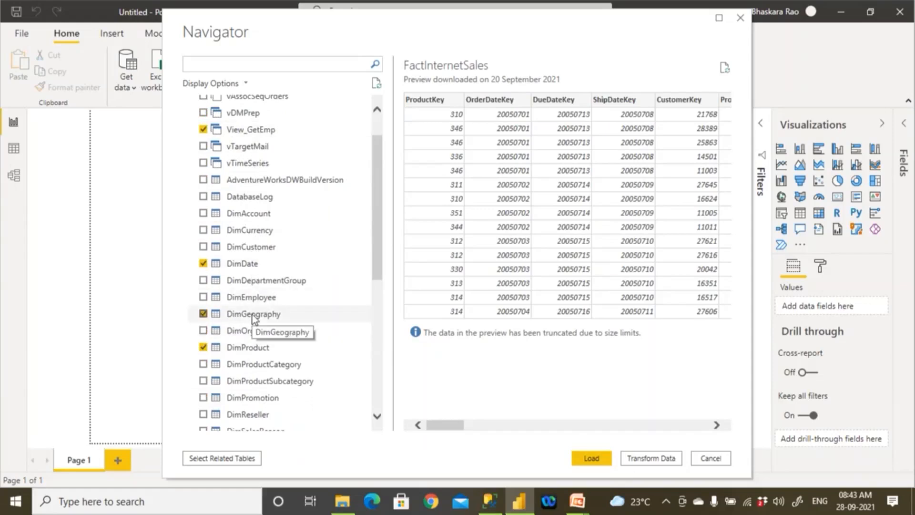
pyautogui.scroll(-1, 381, 271)
pyautogui.moveTo(382, 293); pyautogui.dragTo(380, 302)
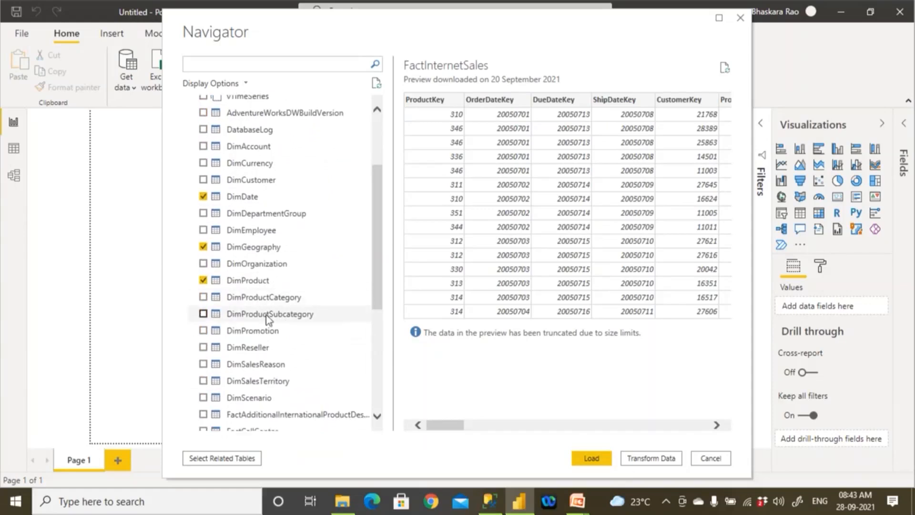
pyautogui.click(204, 297)
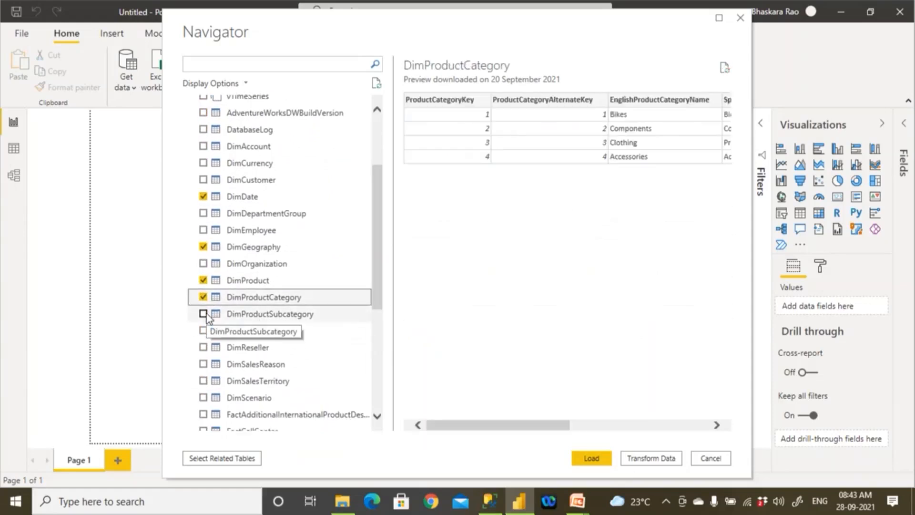
pyautogui.click(204, 314)
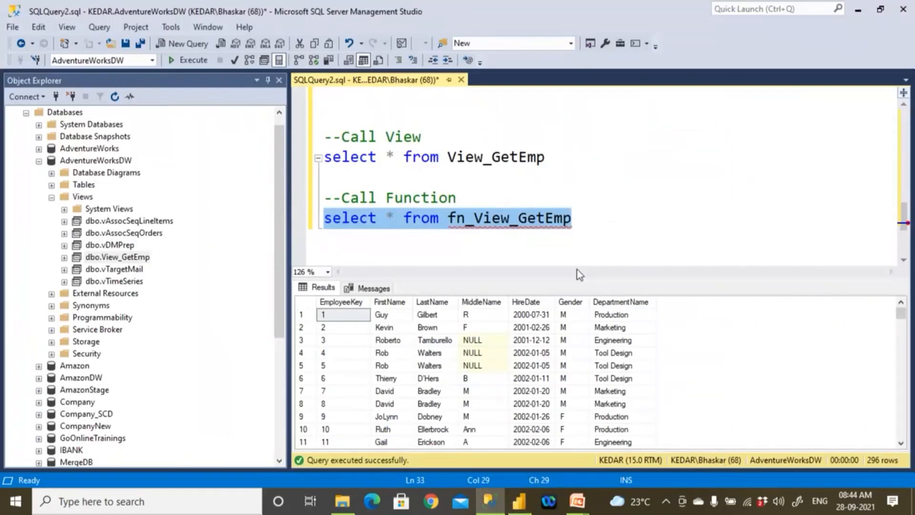
# - Switch to SQL Server Management Studio, hide the current query's results and open a new query window
pyautogui.click(570, 250)
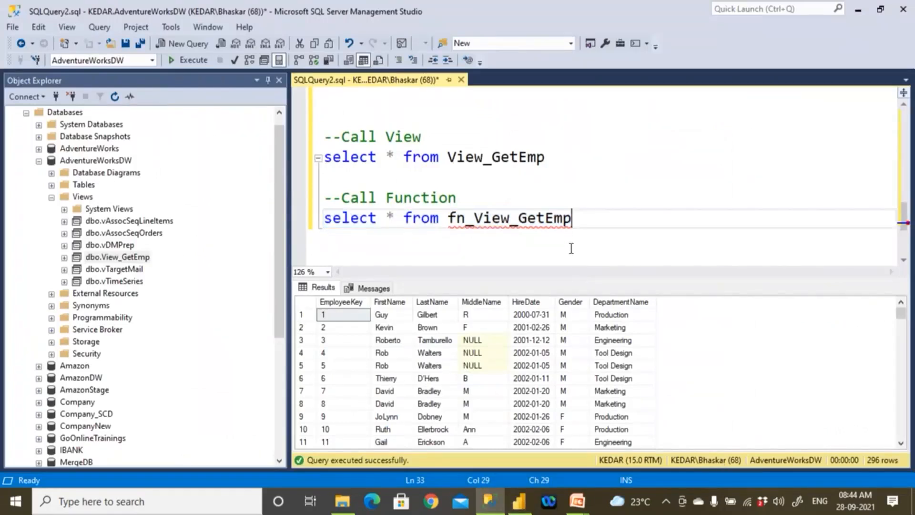
pyautogui.scroll(5, 571, 248)
pyautogui.hotkey('ctrl', 'r')
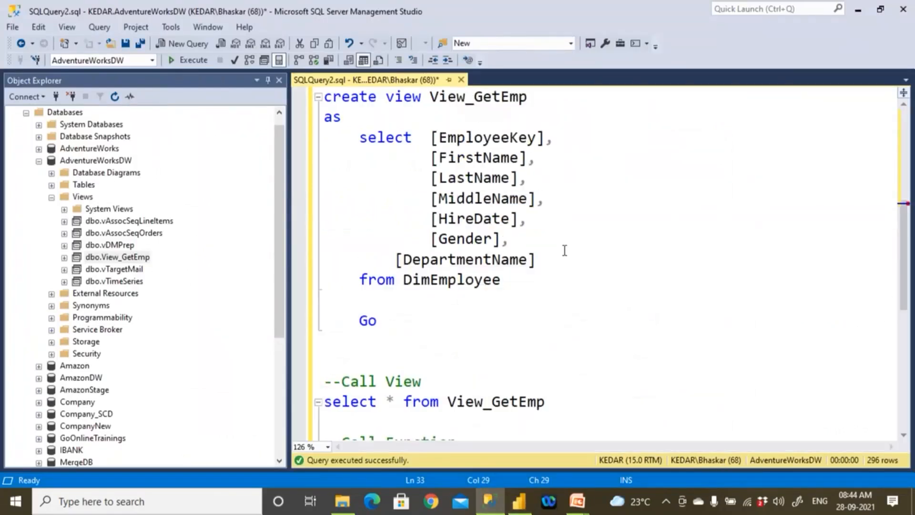
pyautogui.scroll(5, 564, 250)
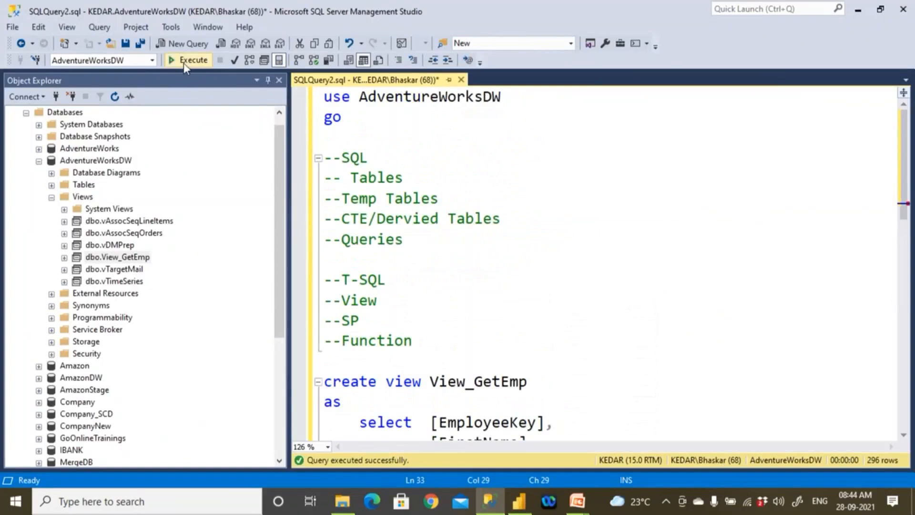
pyautogui.click(188, 43)
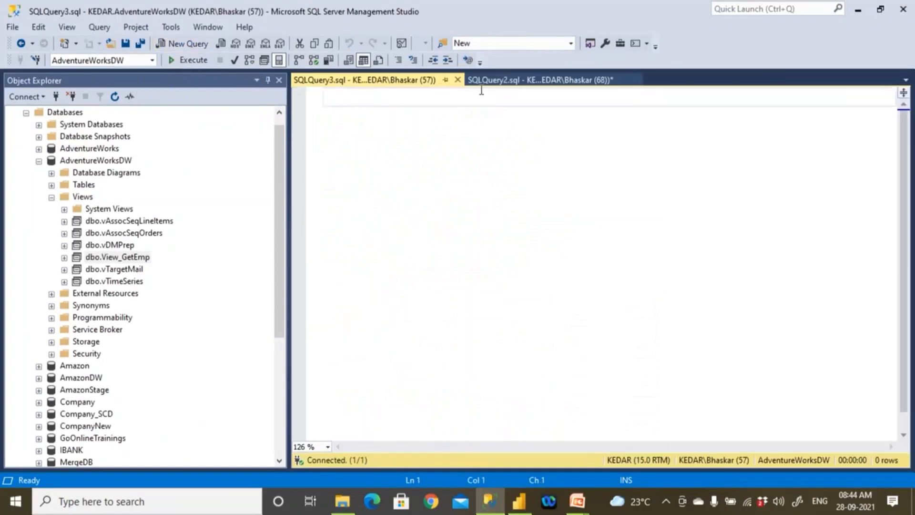
# - Copy the use AdventureWorksDW and go lines from SQLQuery2.sql into the new query and run them
pyautogui.click(497, 81)
pyautogui.moveTo(356, 120); pyautogui.dragTo(309, 101)
pyautogui.hotkey('ctrl', 'c')
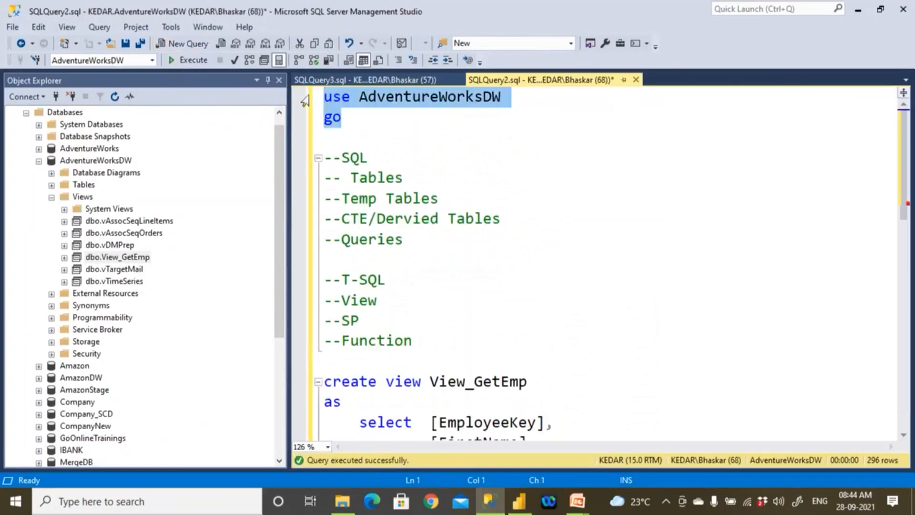
pyautogui.click(329, 81)
pyautogui.hotkey('ctrl', 'v')
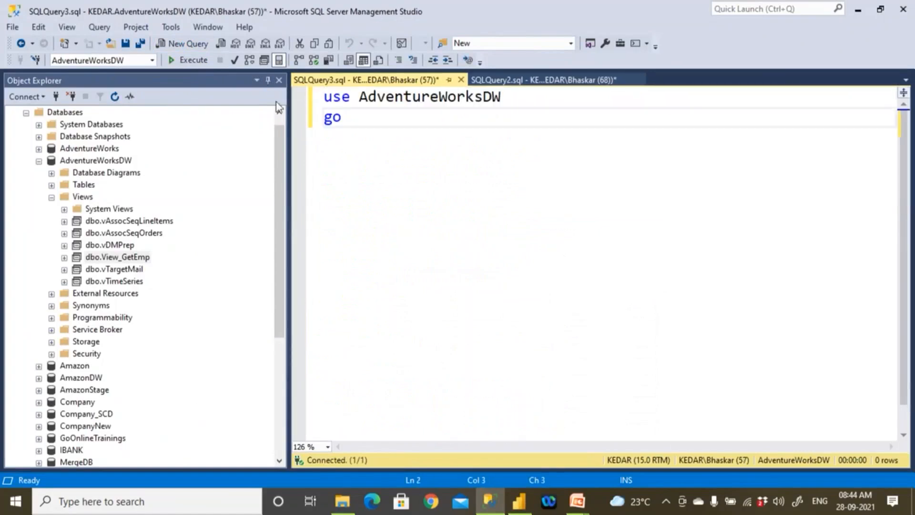
pyautogui.click(193, 60)
# - Write select * from DimProduct below the go line and run only that statement
pyautogui.press('Return')
pyautogui.press('Return')
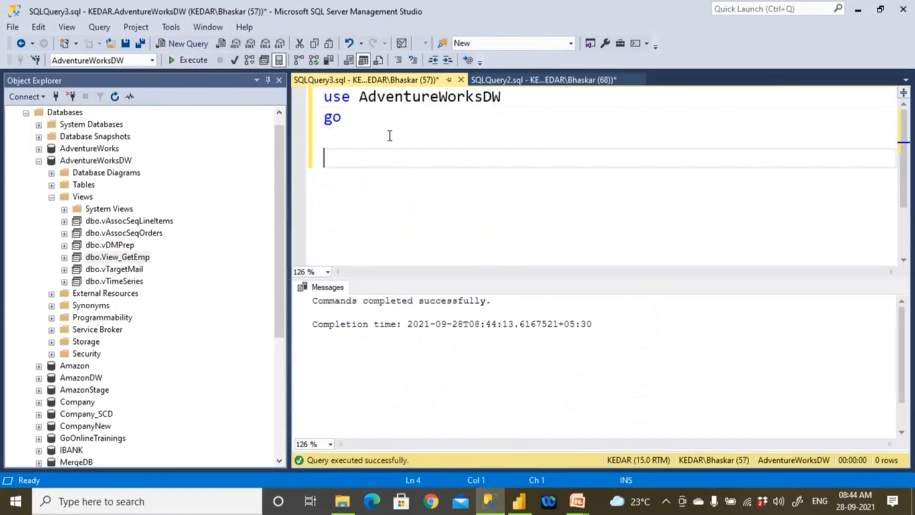
pyautogui.hotkey('ctrl', 'v')
pyautogui.hotkey('ctrl', 'z')
pyautogui.write('select *')
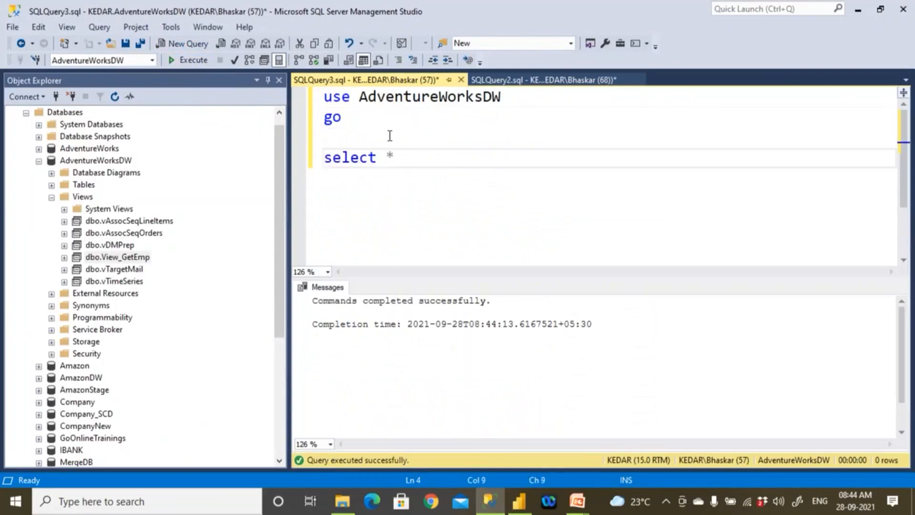
pyautogui.write(' from Dimp')
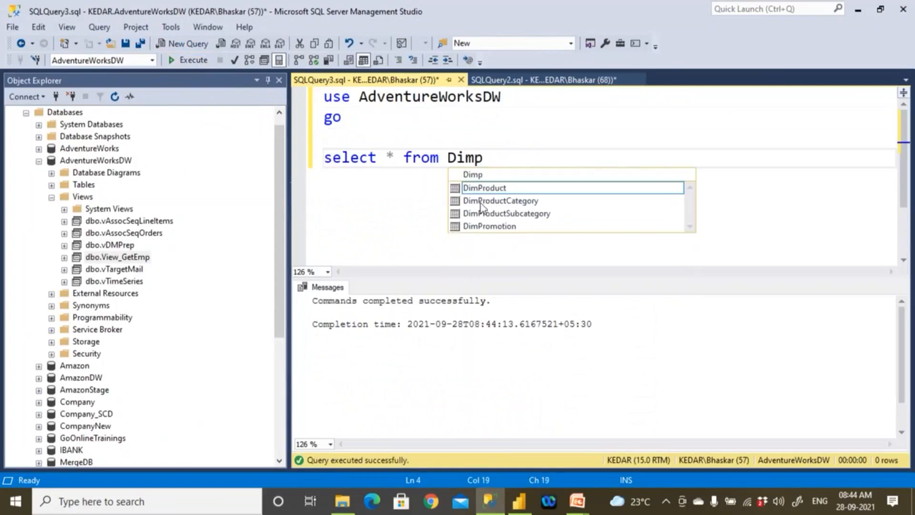
pyautogui.doubleClick(488, 191)
pyautogui.moveTo(542, 156); pyautogui.dragTo(284, 164)
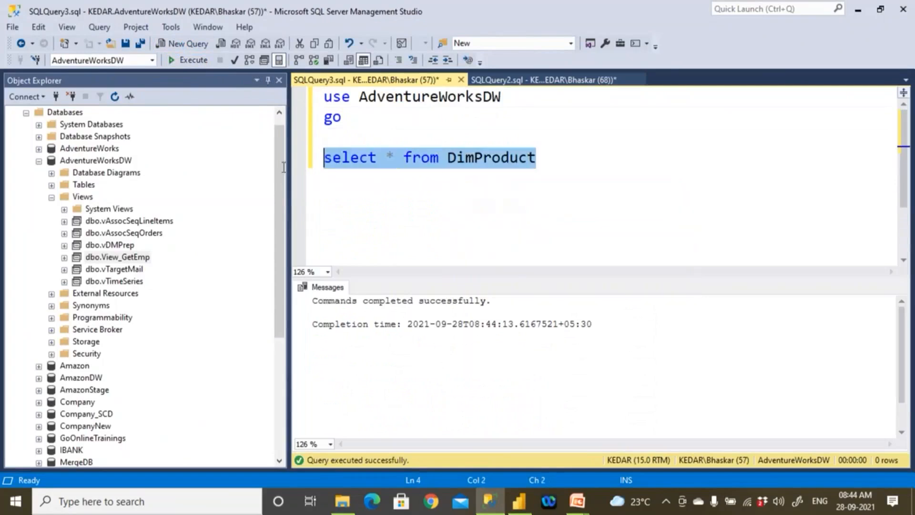
pyautogui.click(200, 61)
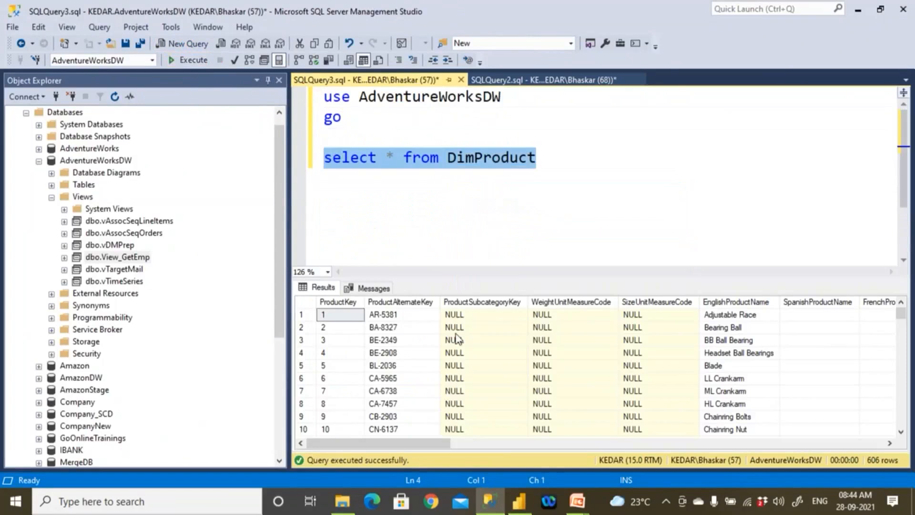
# - Examine the DimProduct result columns, from the product key, subcategory and measure codes through to Status
pyautogui.click(733, 300)
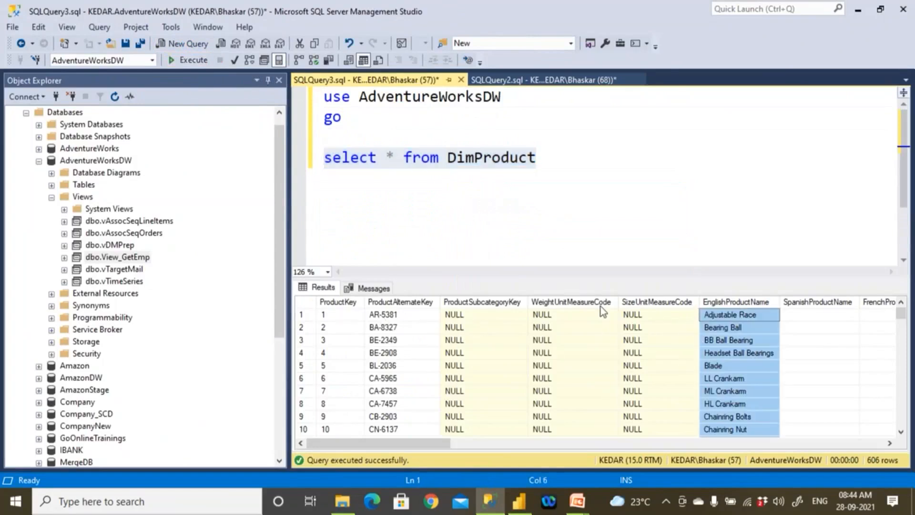
pyautogui.click(498, 302)
pyautogui.click(554, 302)
pyautogui.click(628, 302)
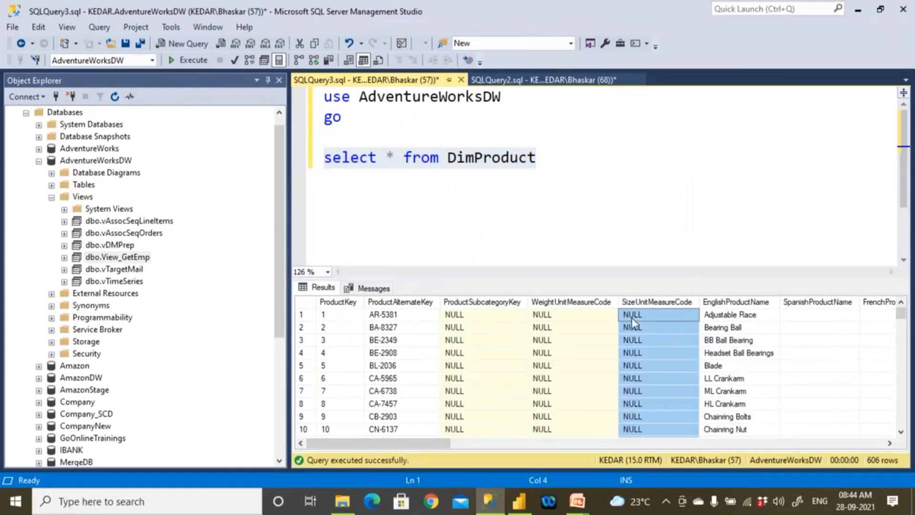
pyautogui.click(353, 303)
pyautogui.moveTo(411, 438); pyautogui.dragTo(600, 443)
pyautogui.moveTo(713, 450); pyautogui.dragTo(858, 445)
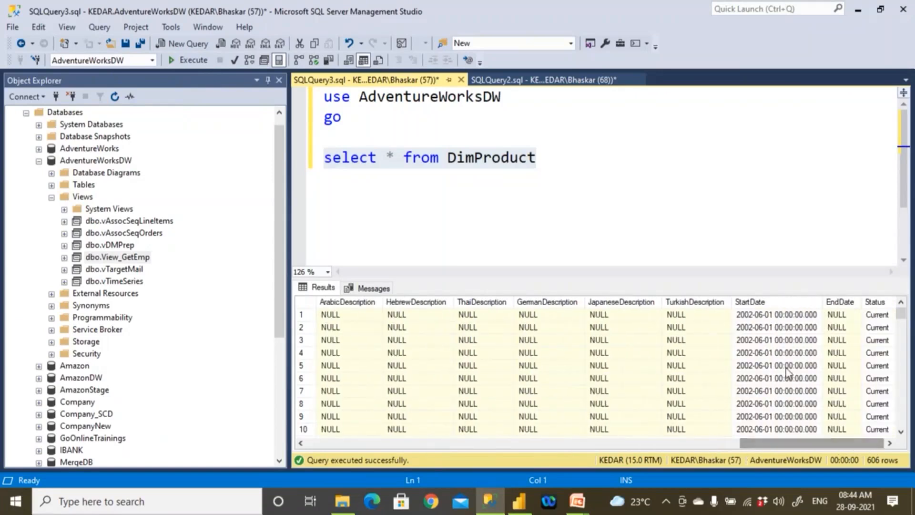
# - Duplicate the select * from DimProduct statement on a new line directly below it
pyautogui.click(476, 302)
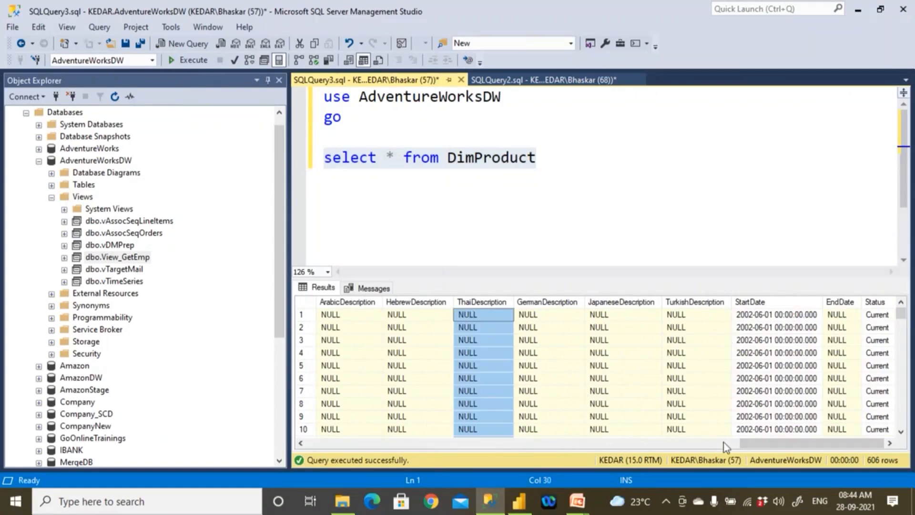
pyautogui.moveTo(756, 447); pyautogui.dragTo(561, 416)
pyautogui.click(544, 180)
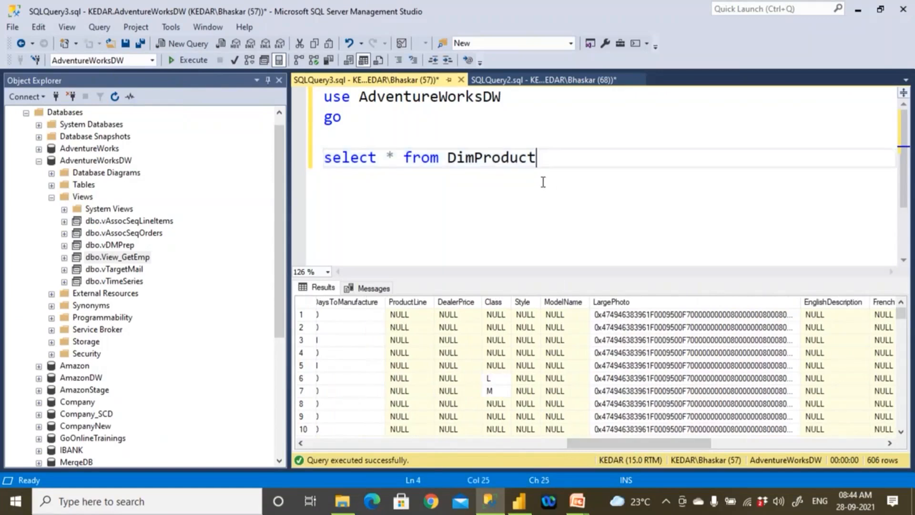
pyautogui.moveTo(552, 163); pyautogui.dragTo(296, 164)
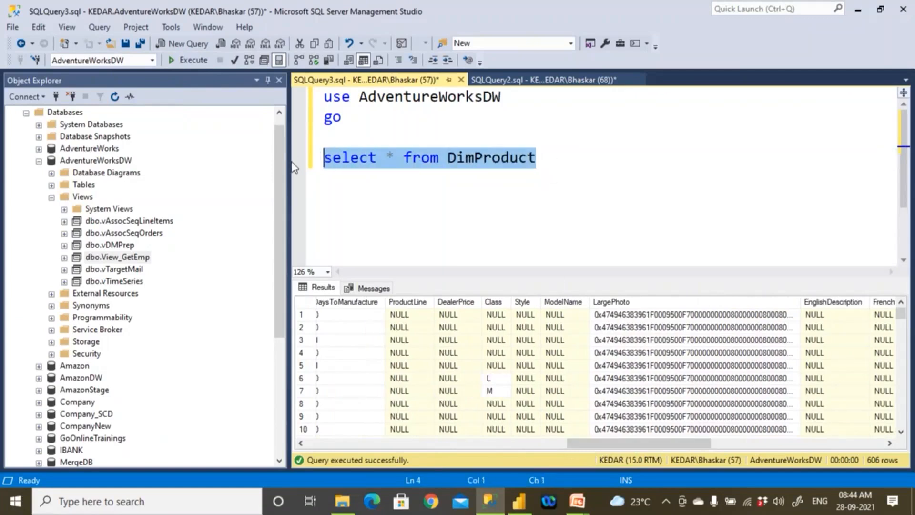
pyautogui.hotkey('ctrl', 'c')
pyautogui.click(565, 150)
pyautogui.press('Return')
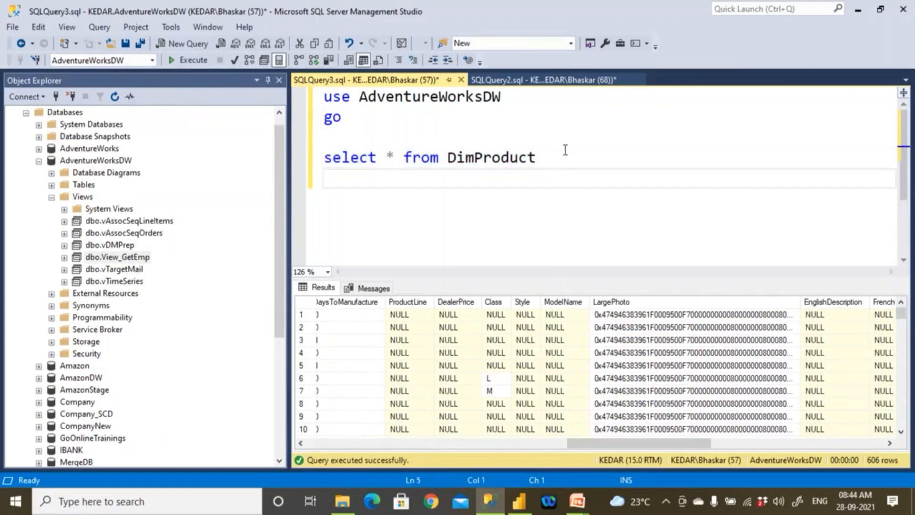
pyautogui.hotkey('ctrl', 'v')
# - Try changing the table name in the copied statement to DimSubcategoryProduct
pyautogui.press('Left')
pyautogui.press('Left')
pyautogui.press('Left')
pyautogui.press('Left')
pyautogui.press('Left')
pyautogui.press('Left')
pyautogui.press('Left')
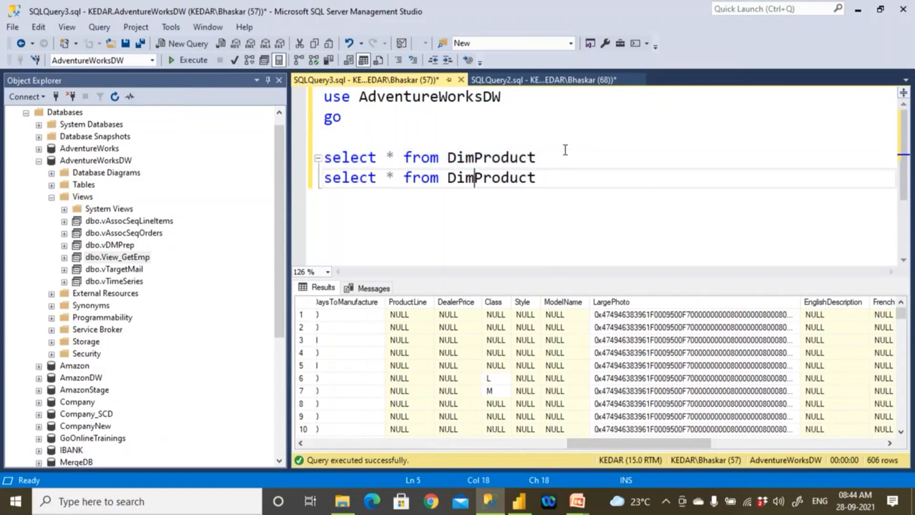
pyautogui.write('Sub')
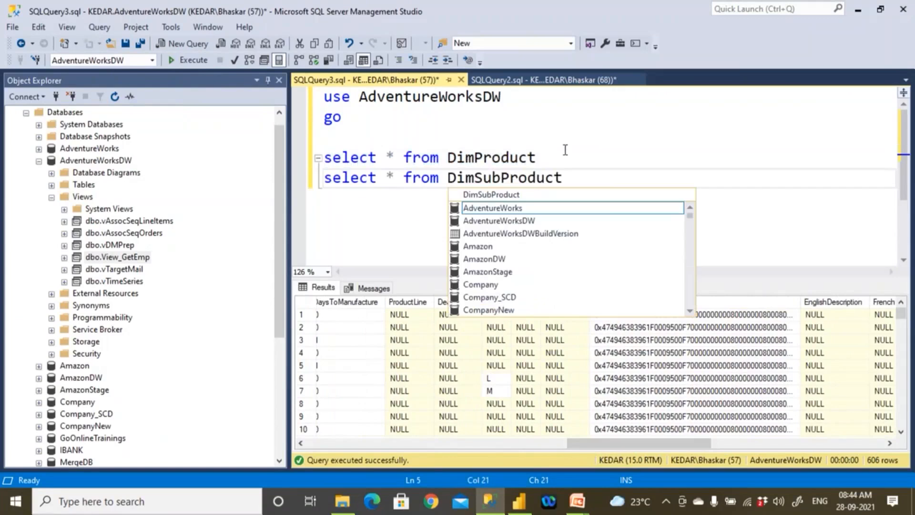
pyautogui.write('cate')
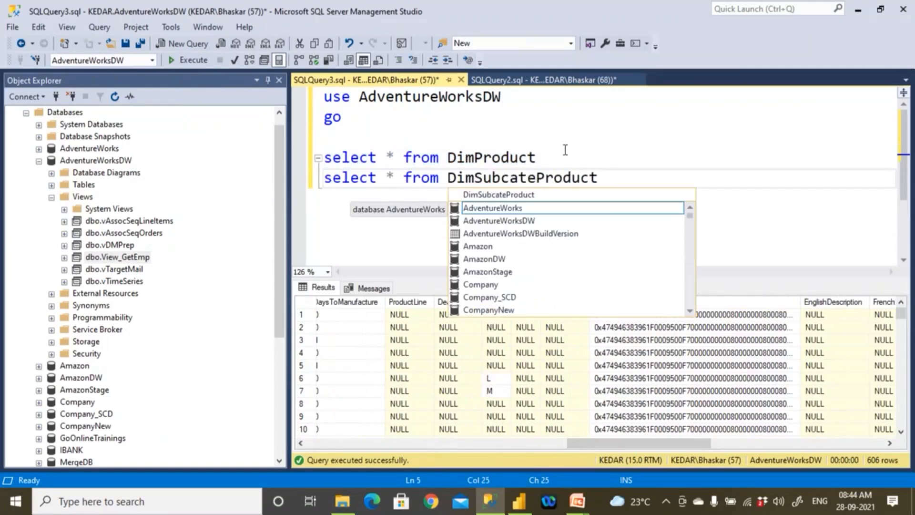
pyautogui.write('gory')
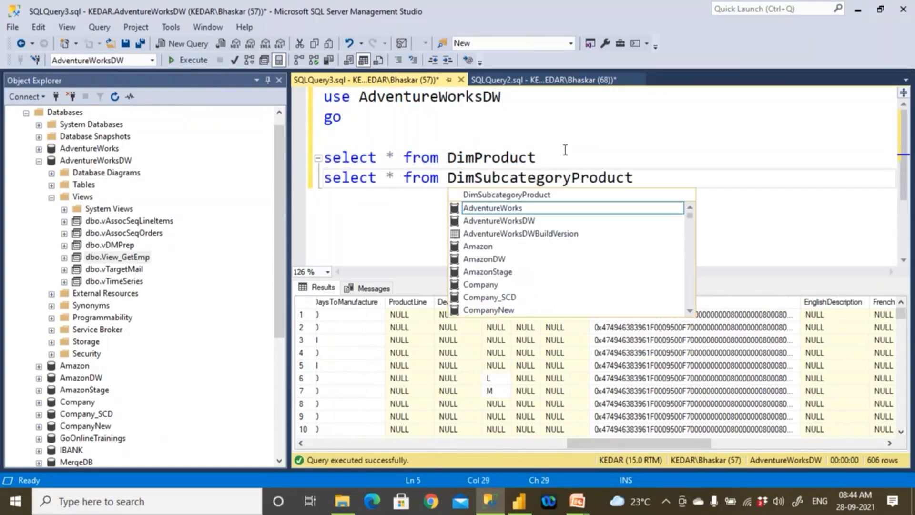
# - Replace the table name in the second select statement with DimProductSubcategory
pyautogui.moveTo(644, 183); pyautogui.dragTo(293, 162)
pyautogui.click(478, 183)
pyautogui.click(641, 178)
pyautogui.press('BackSpace')
pyautogui.press('BackSpace')
pyautogui.press('BackSpace')
pyautogui.press('BackSpace')
pyautogui.press('BackSpace')
pyautogui.press('BackSpace')
pyautogui.press('BackSpace')
pyautogui.press('BackSpace')
pyautogui.press('BackSpace')
pyautogui.press('BackSpace')
pyautogui.press('BackSpace')
pyautogui.press('BackSpace')
pyautogui.press('BackSpace')
pyautogui.press('BackSpace')
pyautogui.press('BackSpace')
pyautogui.press('BackSpace')
pyautogui.press('BackSpace')
pyautogui.press('BackSpace')
pyautogui.press('BackSpace')
pyautogui.press('BackSpace')
pyautogui.press('BackSpace')
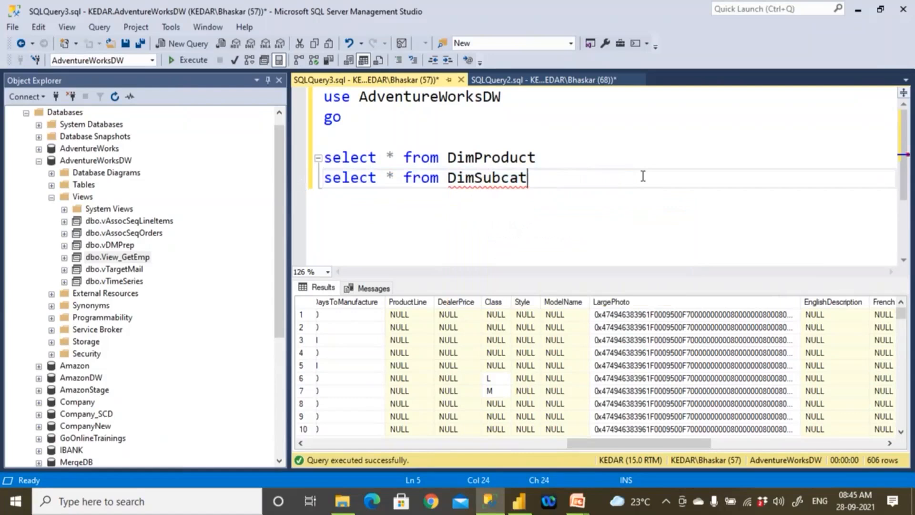
pyautogui.write('Dim')
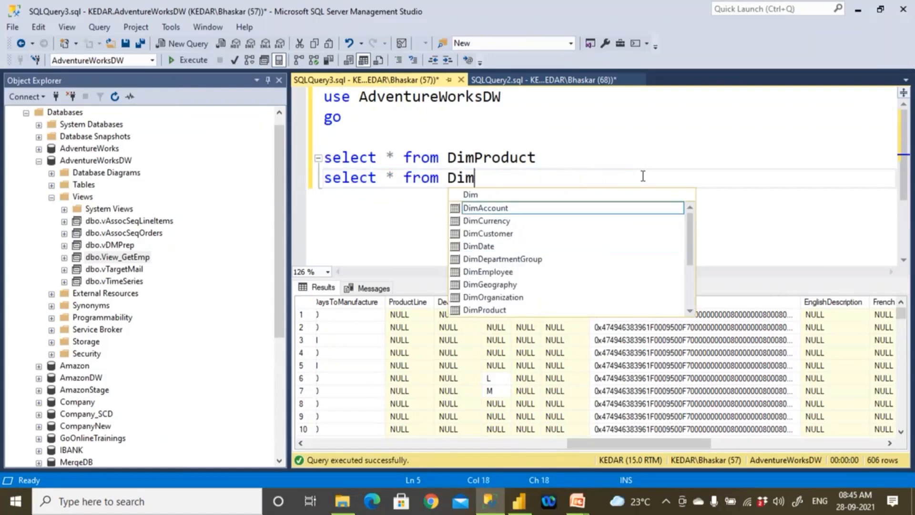
pyautogui.write('Sub')
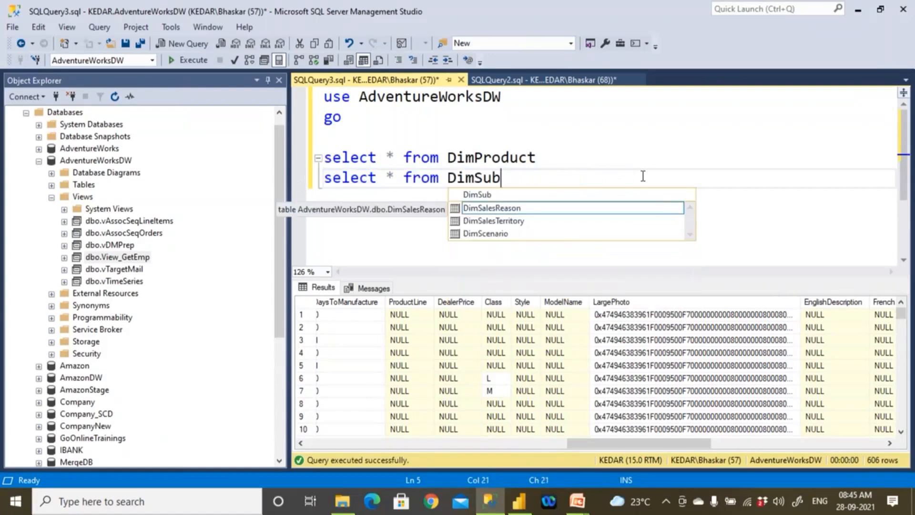
pyautogui.press('BackSpace')
pyautogui.press('BackSpace')
pyautogui.press('BackSpace')
pyautogui.write('pro')
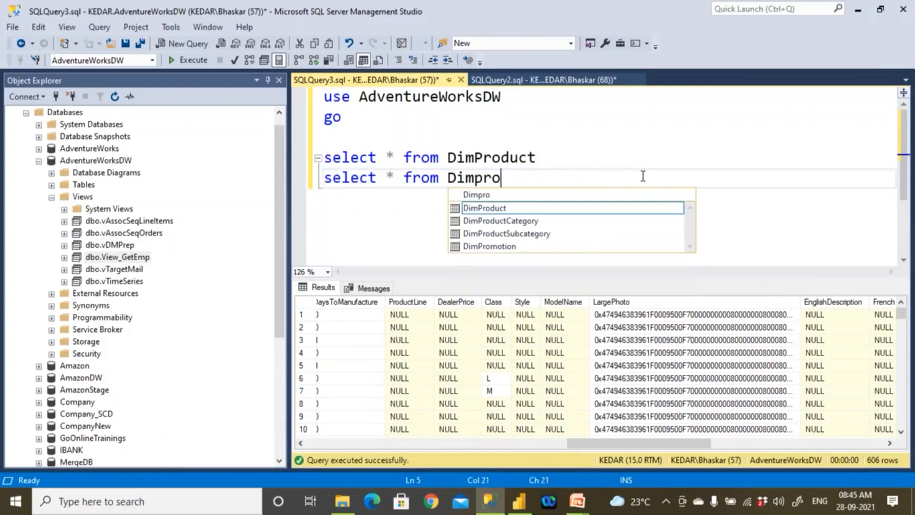
pyautogui.doubleClick(550, 233)
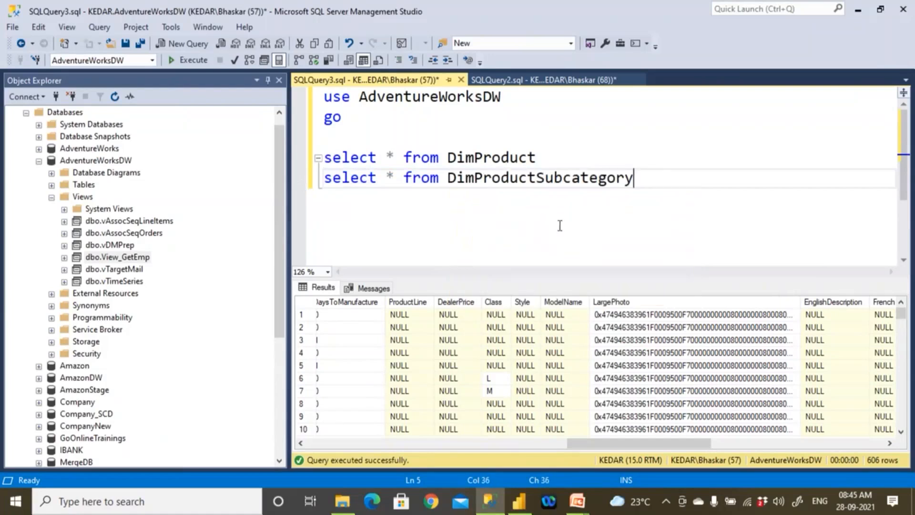
# - Run only the DimProductSubcategory statement and select the EnglishProductSubcategoryName column in its results
pyautogui.hotkey('shift', 'Home')
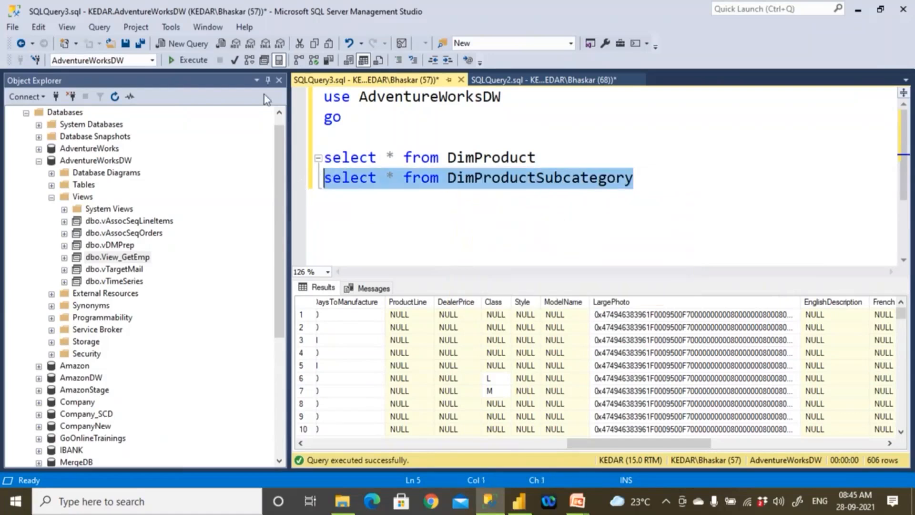
pyautogui.click(189, 60)
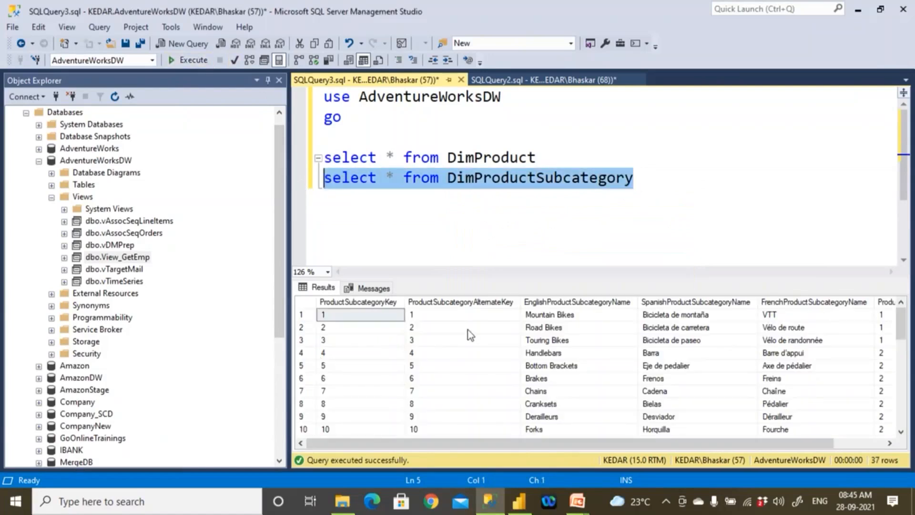
pyautogui.click(588, 303)
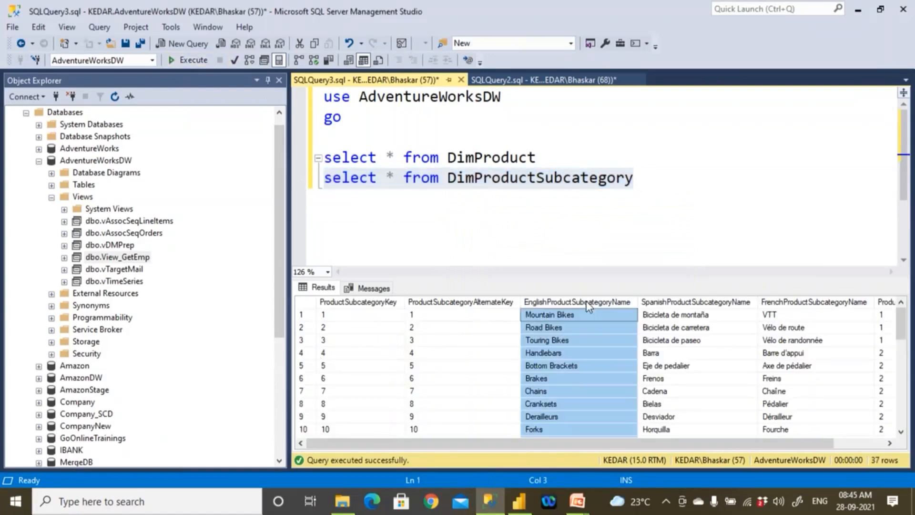
# - Run only the DimProduct statement again and select the first column of its results
pyautogui.click(539, 165)
pyautogui.hotkey('shift', 'Home')
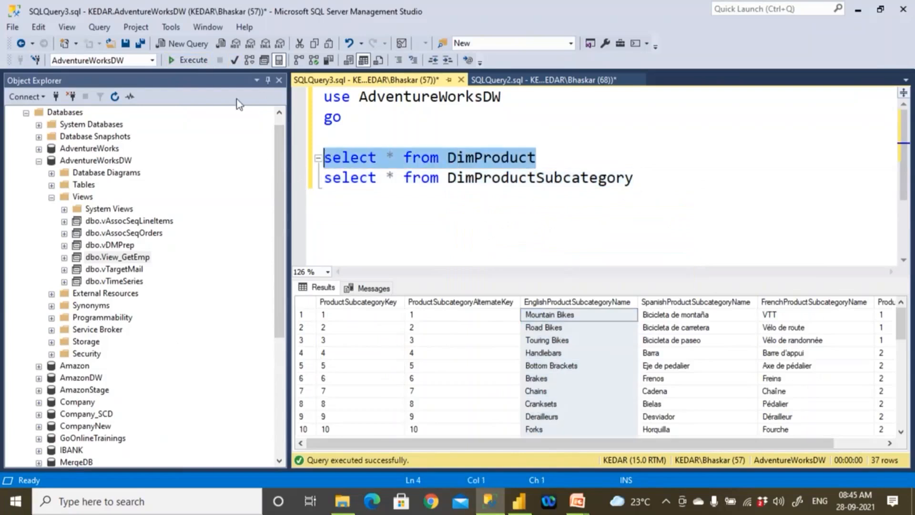
pyautogui.click(195, 64)
pyautogui.click(343, 304)
# - Rerun only the DimProductSubcategory statement to show the subcategory rows again
pyautogui.click(544, 191)
pyautogui.hotkey('shift', 'Home')
pyautogui.click(203, 64)
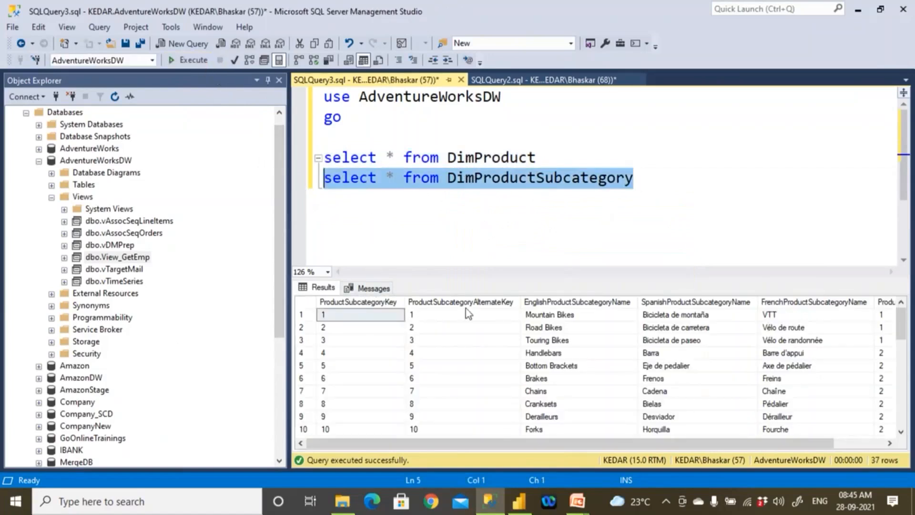
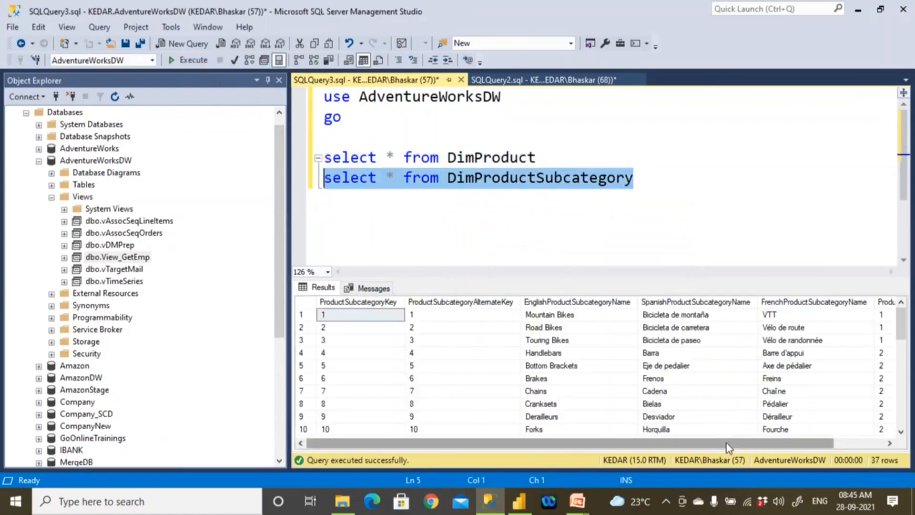
# - Select the ProductCategoryKey column in the DimProductSubcategory results to examine its link to the categories
pyautogui.moveTo(726, 443); pyautogui.dragTo(782, 442)
pyautogui.click(863, 302)
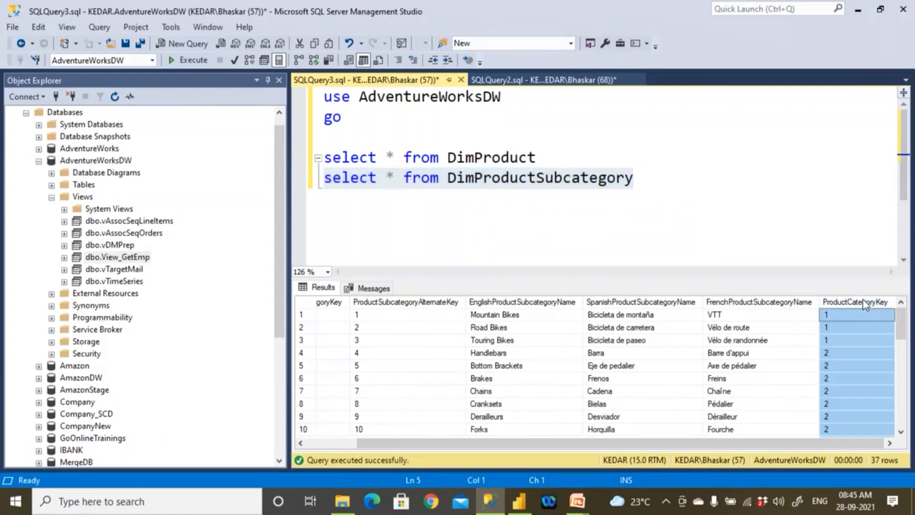
pyautogui.click(322, 442)
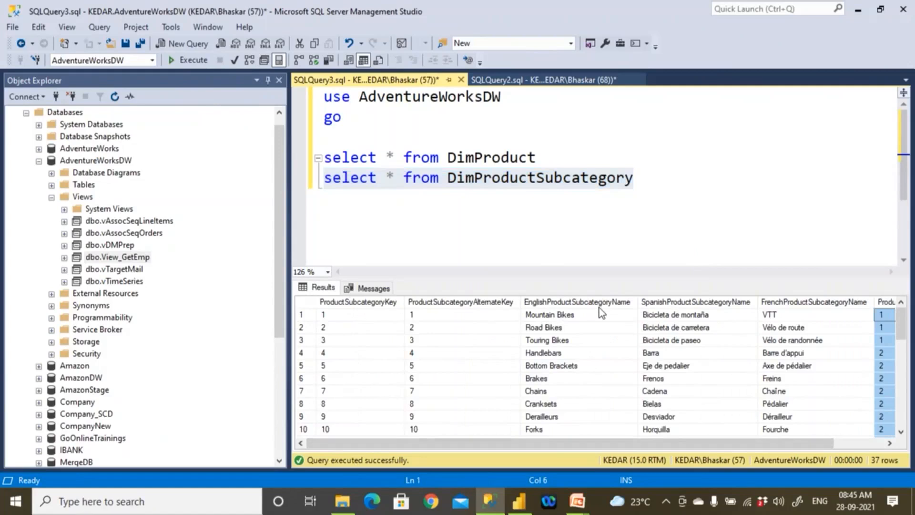
# - Add a third statement below the other two, reading select * from DimProductCategory
pyautogui.click(664, 185)
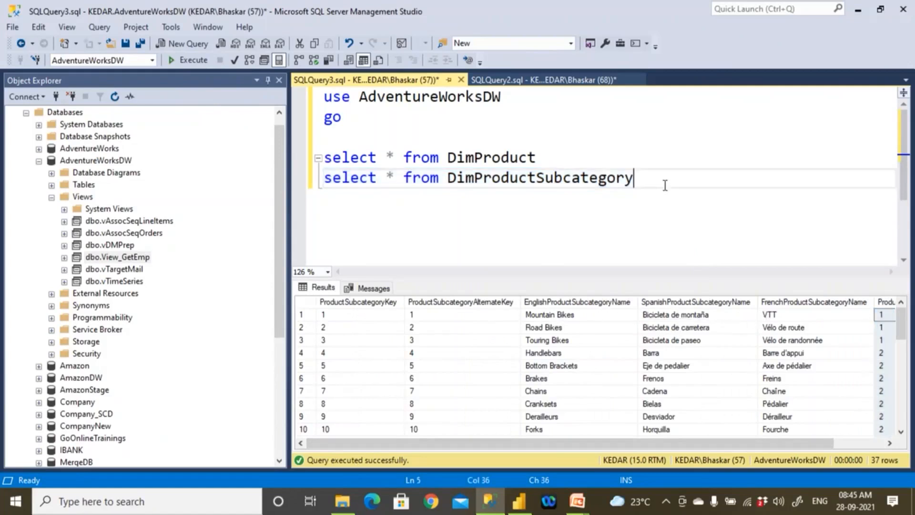
pyautogui.moveTo(665, 185); pyautogui.dragTo(230, 193)
pyautogui.hotkey('ctrl', 'c')
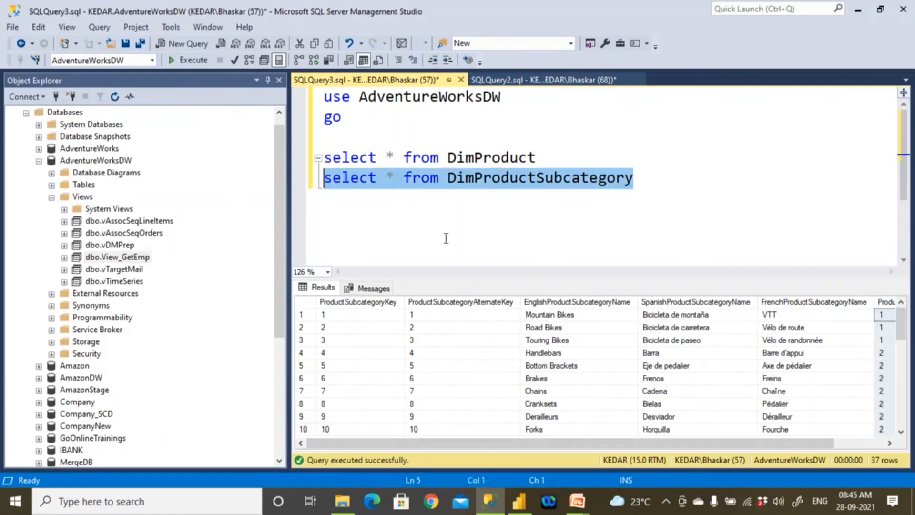
pyautogui.click(641, 186)
pyautogui.press('Return')
pyautogui.hotkey('ctrl', 'v')
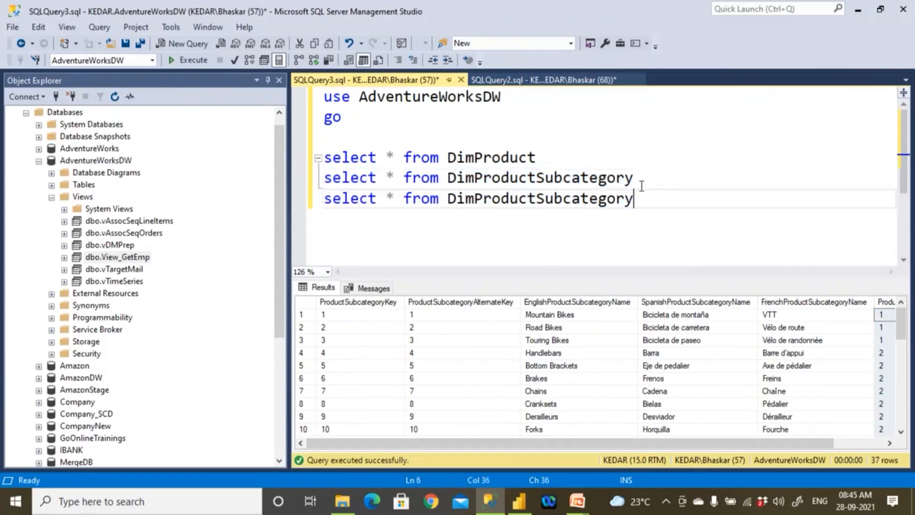
pyautogui.press('Left')
pyautogui.press('Left')
pyautogui.press('Left')
pyautogui.press('Left')
pyautogui.press('Left')
pyautogui.press('Left')
pyautogui.press('Left')
pyautogui.press('Left')
pyautogui.hotkey('shift', 'Left')
pyautogui.hotkey('shift', 'Left')
pyautogui.hotkey('shift', 'Left')
pyautogui.press('Delete')
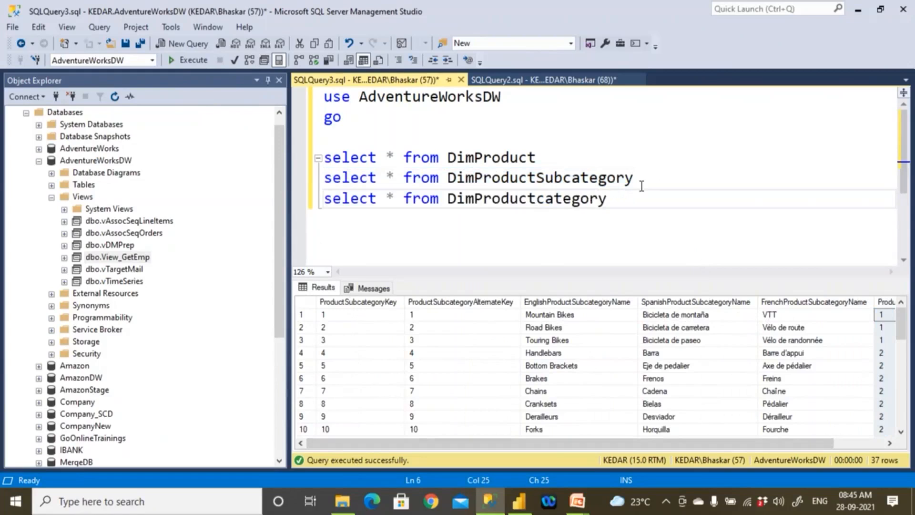
pyautogui.write('C')
pyautogui.press('Delete')
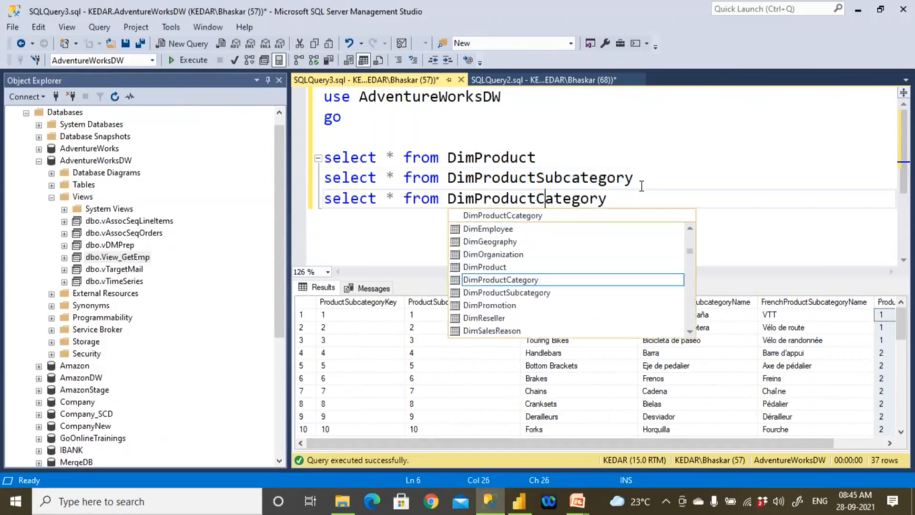
# - Run only the DimProductCategory statement and examine the category names in the EnglishProductCategoryName column
pyautogui.moveTo(618, 201); pyautogui.dragTo(323, 199)
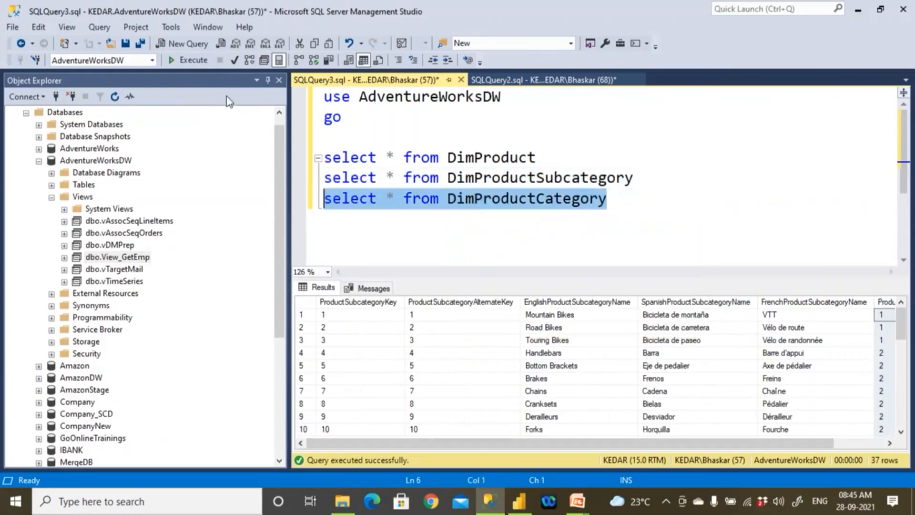
pyautogui.click(204, 61)
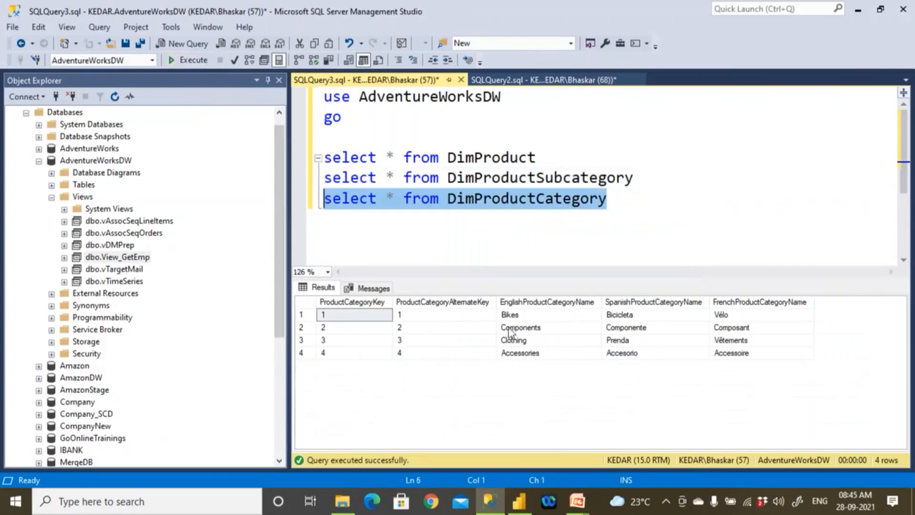
pyautogui.click(544, 318)
pyautogui.click(545, 326)
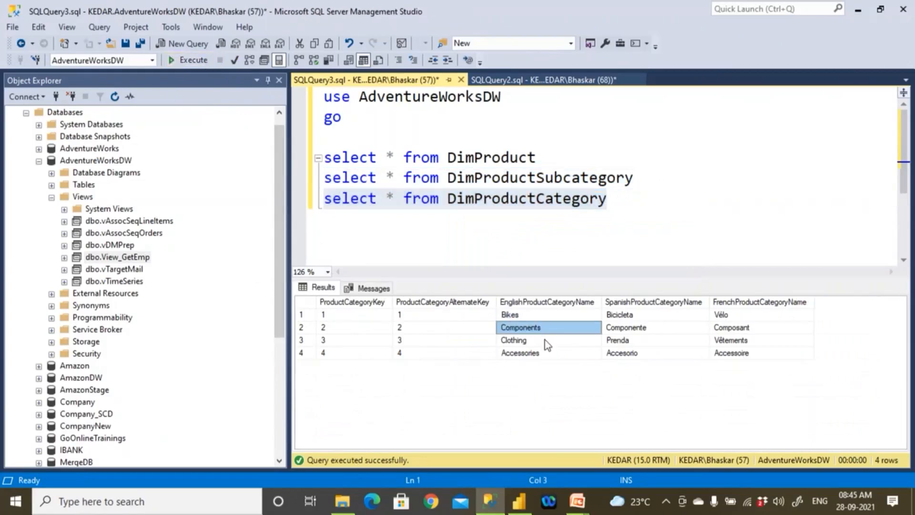
pyautogui.click(545, 340)
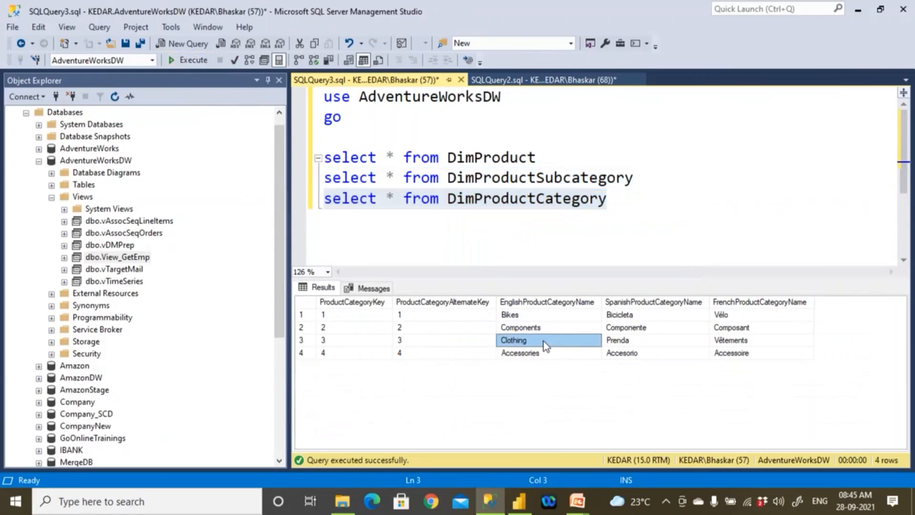
# - Examine the key columns of the category results and select the whole ProductCategoryKey column
pyautogui.click(373, 304)
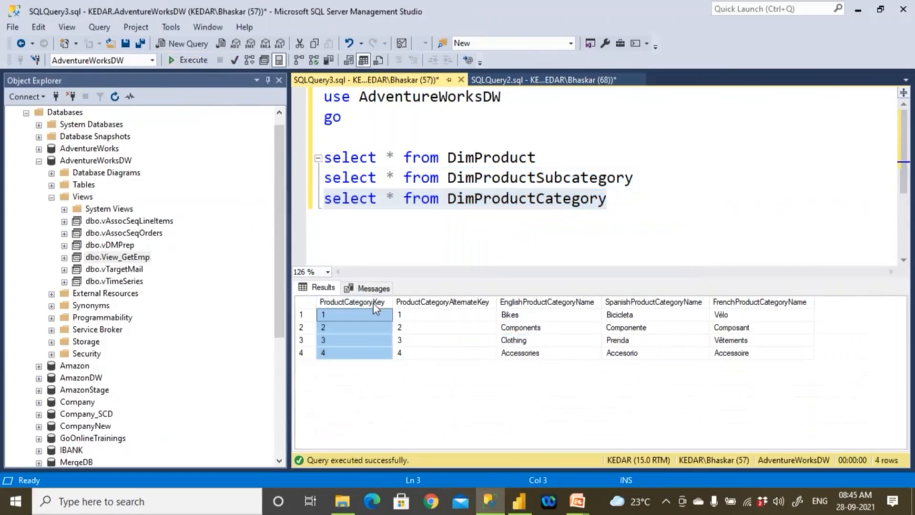
pyautogui.click(425, 314)
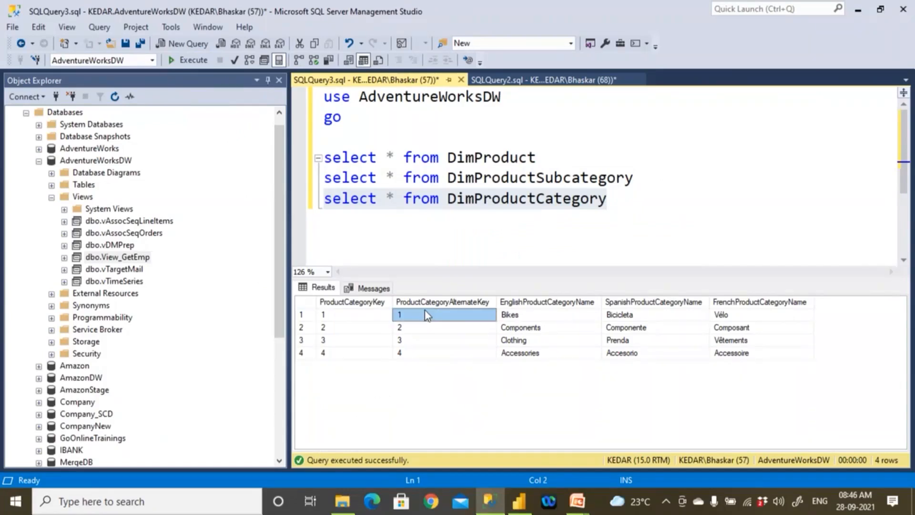
pyautogui.click(344, 318)
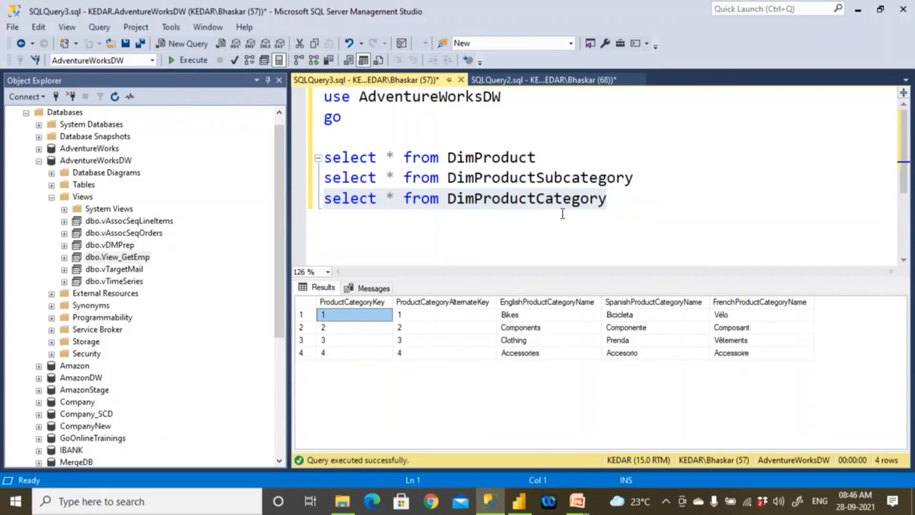
pyautogui.moveTo(643, 179); pyautogui.dragTo(324, 179)
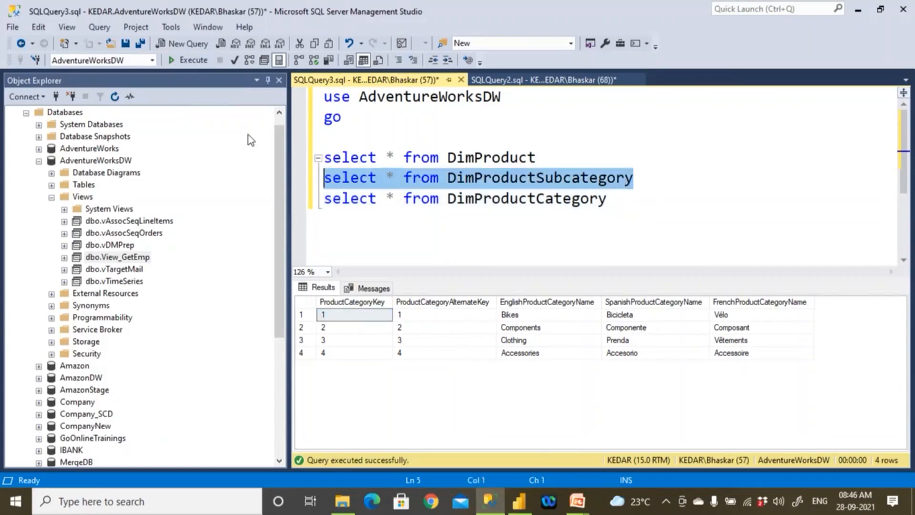
pyautogui.click(359, 304)
pyautogui.moveTo(612, 198); pyautogui.dragTo(324, 198)
pyautogui.click(323, 308)
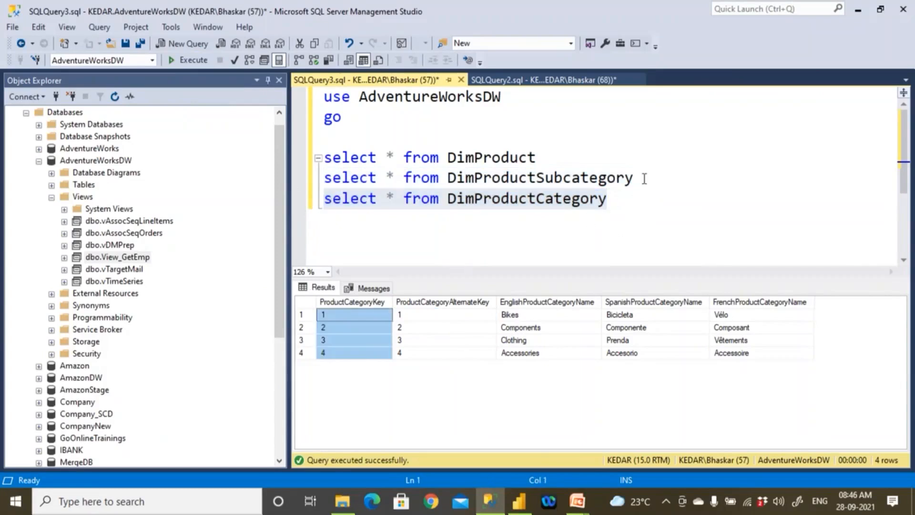
# - Run only the DimProductSubcategory statement and select the ProductCategoryKey column in its results
pyautogui.moveTo(645, 178); pyautogui.dragTo(324, 178)
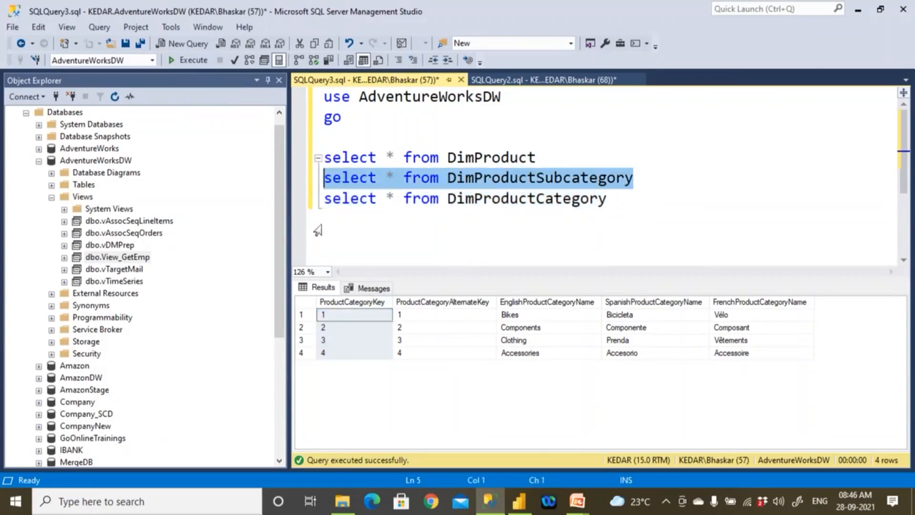
pyautogui.click(189, 62)
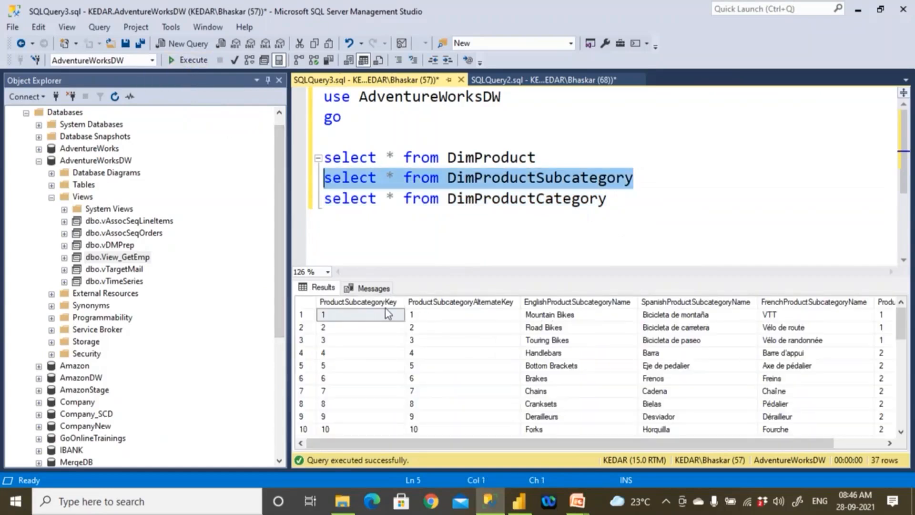
pyautogui.moveTo(463, 445); pyautogui.dragTo(514, 445)
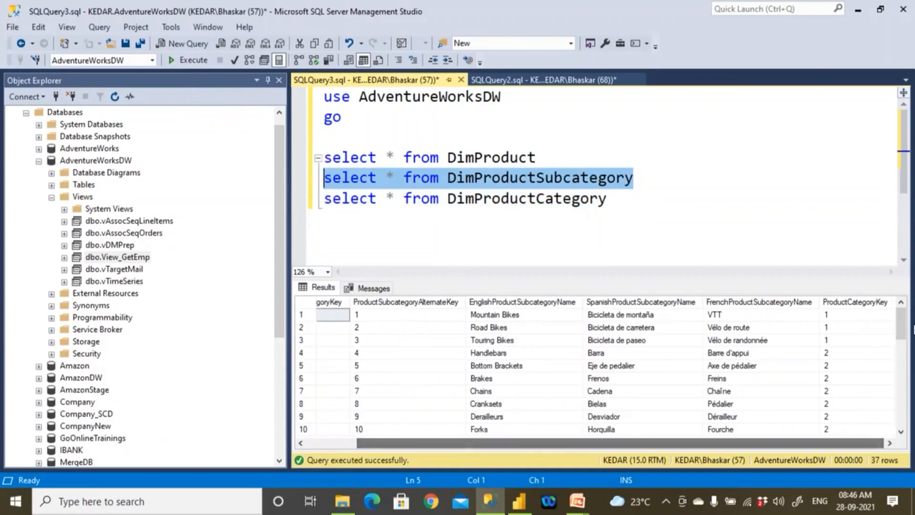
pyautogui.click(874, 303)
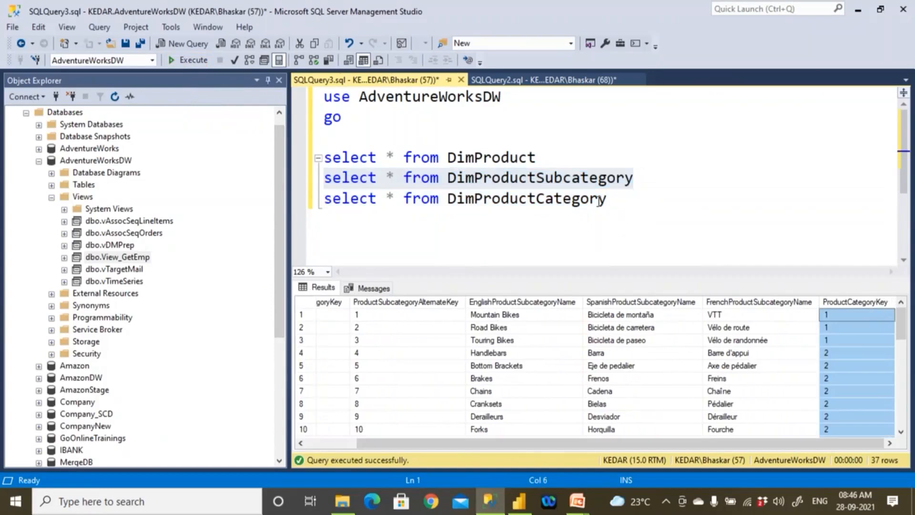
# - Rerun the DimProductCategory and DimProductSubcategory statements separately to compare their ProductCategoryKey columns
pyautogui.moveTo(602, 199); pyautogui.dragTo(324, 199)
pyautogui.click(189, 60)
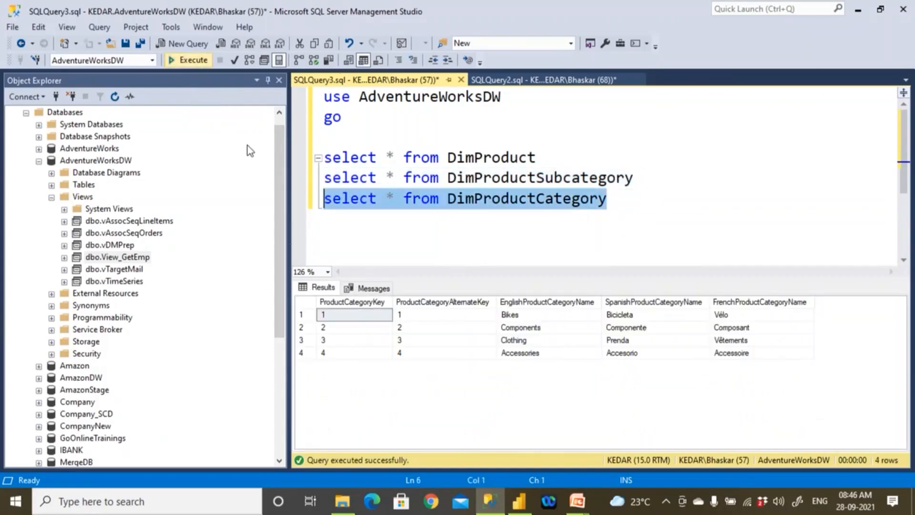
pyautogui.moveTo(633, 177); pyautogui.dragTo(544, 178)
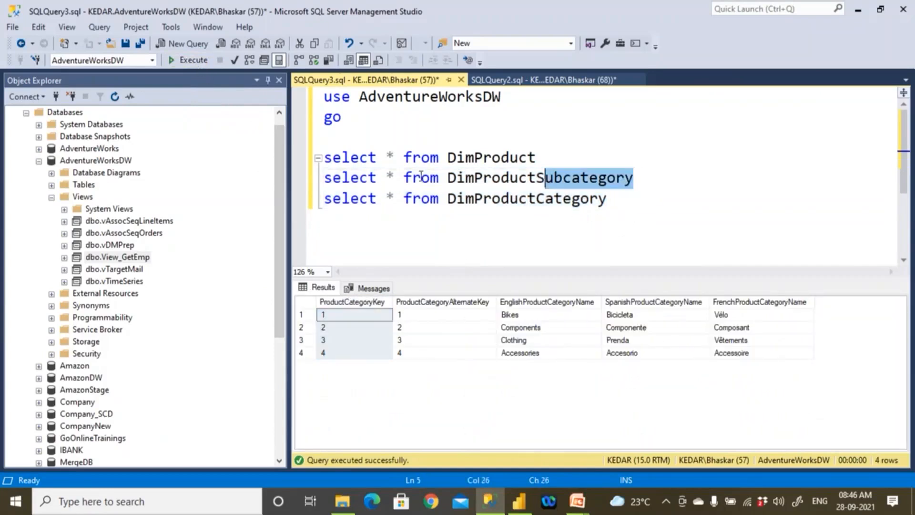
pyautogui.moveTo(420, 177); pyautogui.dragTo(298, 179)
pyautogui.click(191, 60)
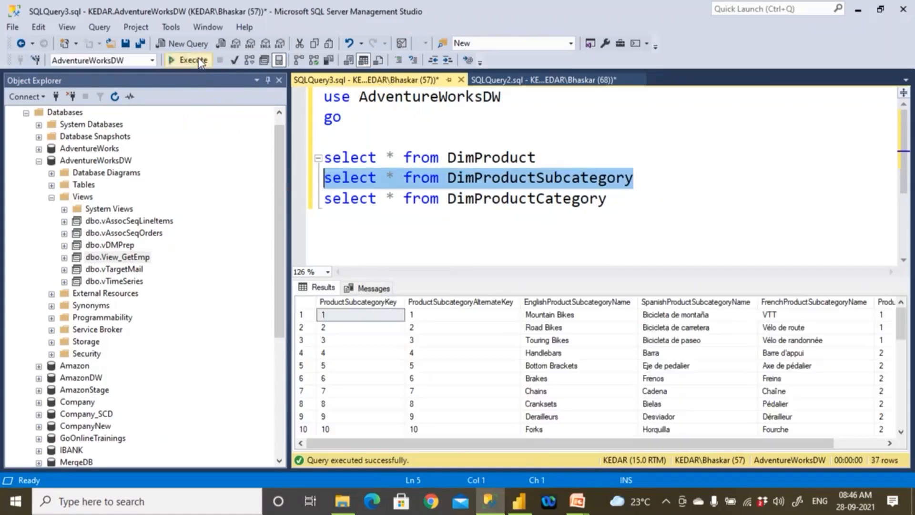
pyautogui.moveTo(788, 443); pyautogui.dragTo(839, 442)
# - Highlight the table names DimProductCategory, DimProductSubcategory and DimProduct one after another in the query
pyautogui.doubleClick(593, 200)
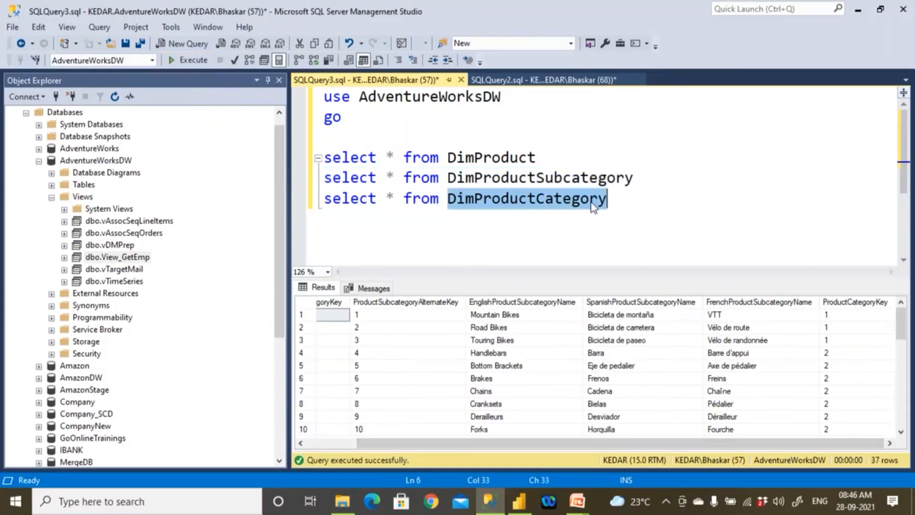
pyautogui.doubleClick(593, 181)
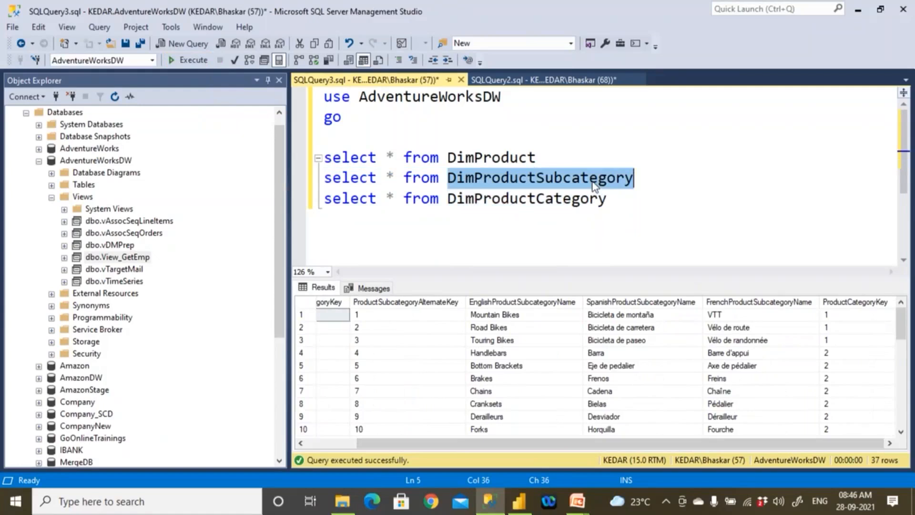
pyautogui.doubleClick(498, 157)
pyautogui.click(574, 157)
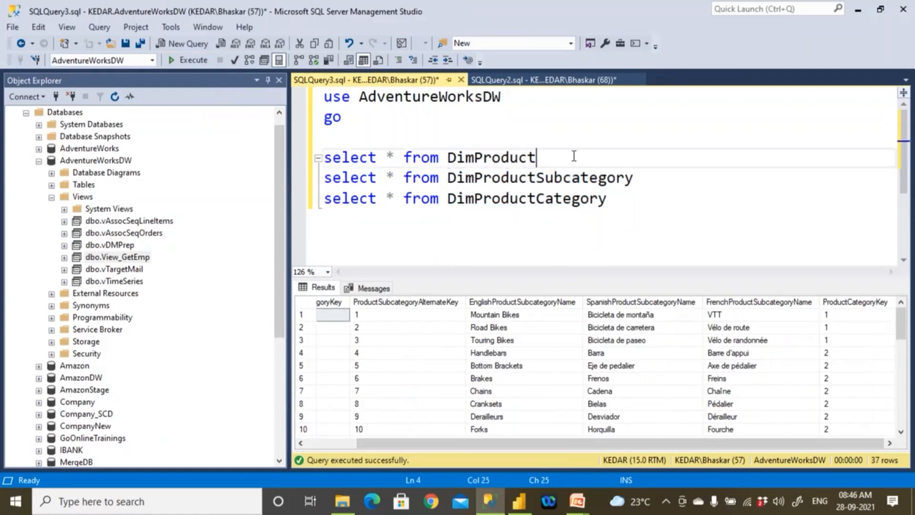
# - Select the ProductSubcategoryKey column in the DimProductSubcategory results
pyautogui.moveTo(553, 443); pyautogui.dragTo(344, 419)
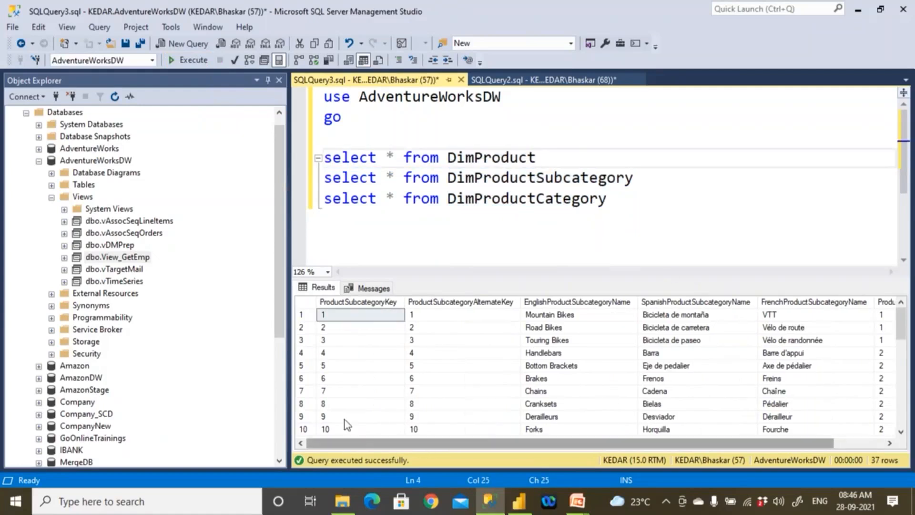
pyautogui.click(366, 316)
pyautogui.click(376, 305)
# - Run only the DimProduct statement, select its ProductSubcategoryKey column and examine rows that have a subcategory key
pyautogui.moveTo(536, 157); pyautogui.dragTo(274, 139)
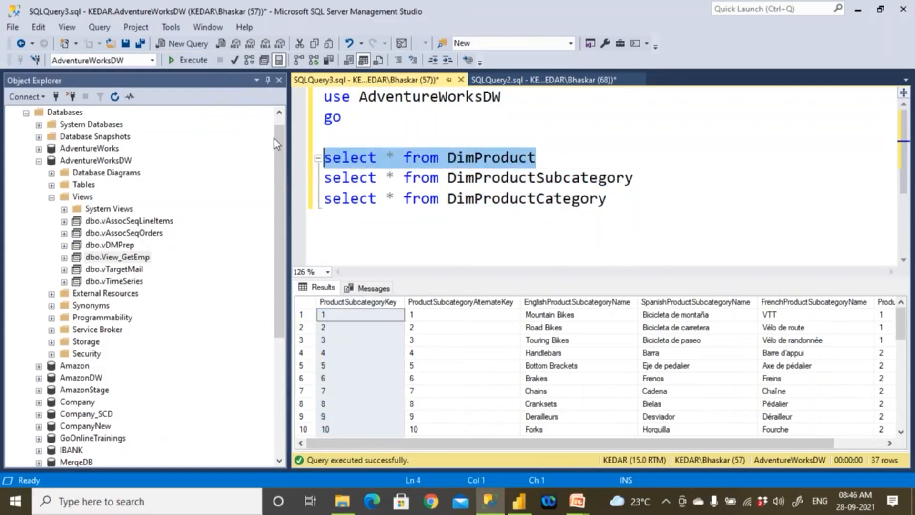
pyautogui.click(190, 60)
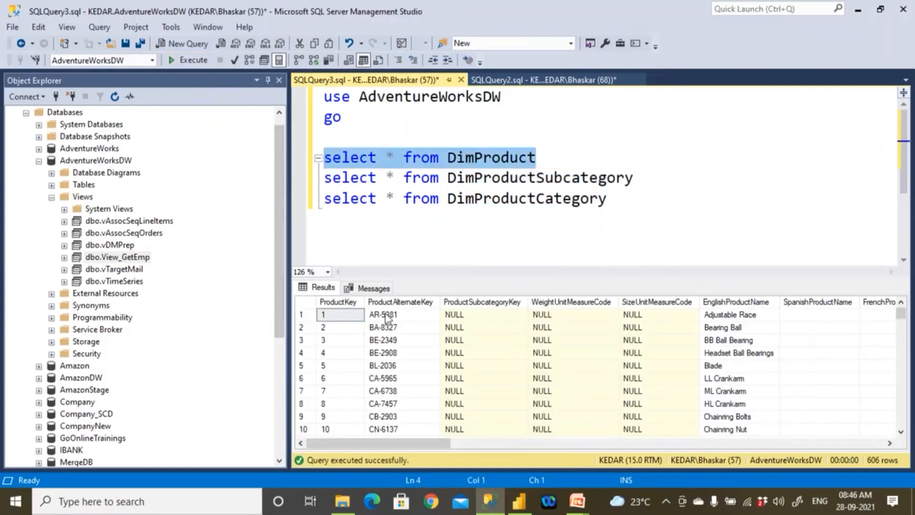
pyautogui.click(485, 305)
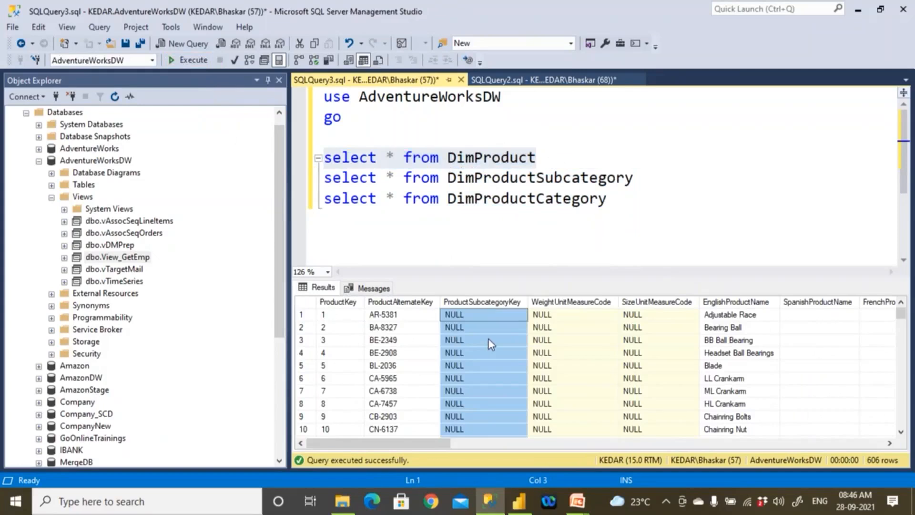
pyautogui.moveTo(901, 314); pyautogui.dragTo(902, 359)
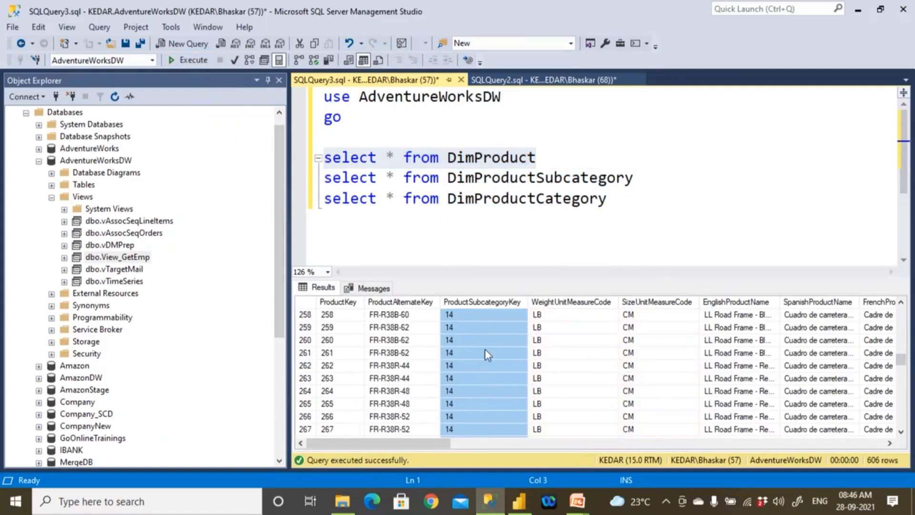
# - Mark the three table names in the query again, going up from DimProductCategory to DimProduct
pyautogui.moveTo(615, 200); pyautogui.dragTo(465, 199)
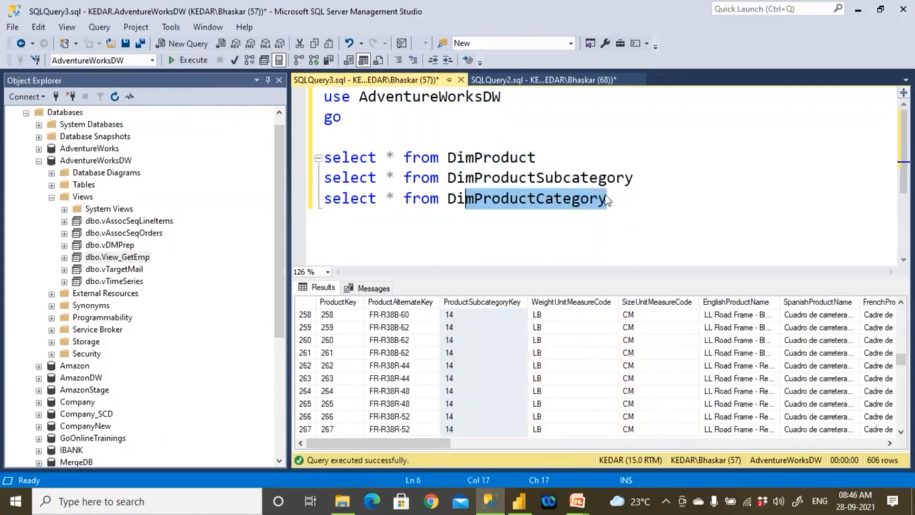
pyautogui.moveTo(634, 177); pyautogui.dragTo(447, 178)
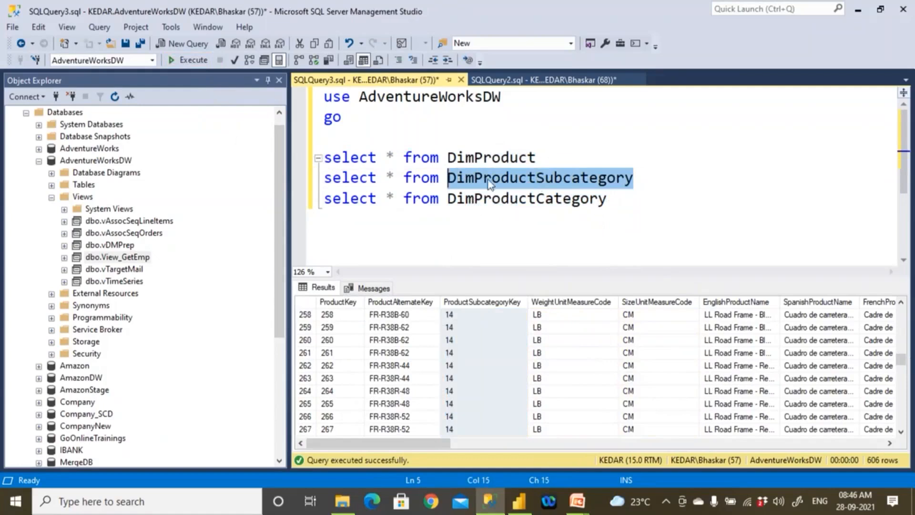
pyautogui.moveTo(536, 158); pyautogui.dragTo(466, 159)
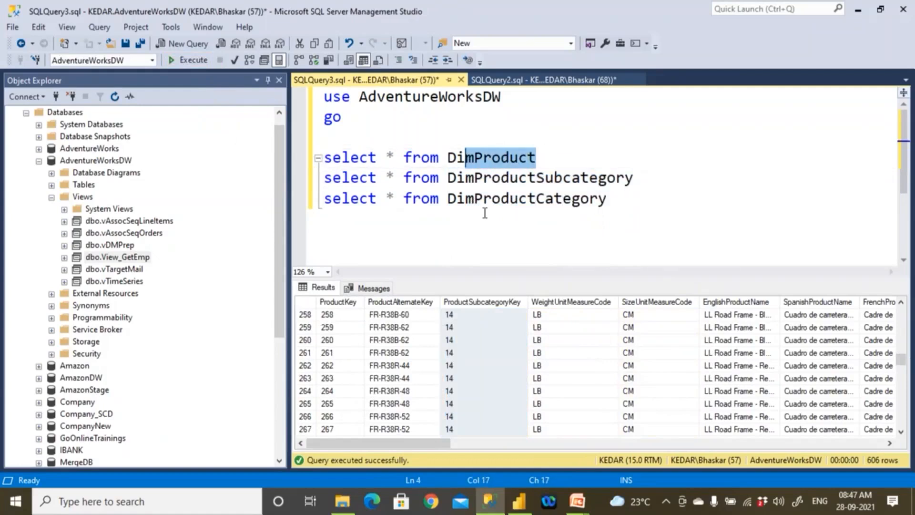
pyautogui.moveTo(483, 158); pyautogui.dragTo(569, 155)
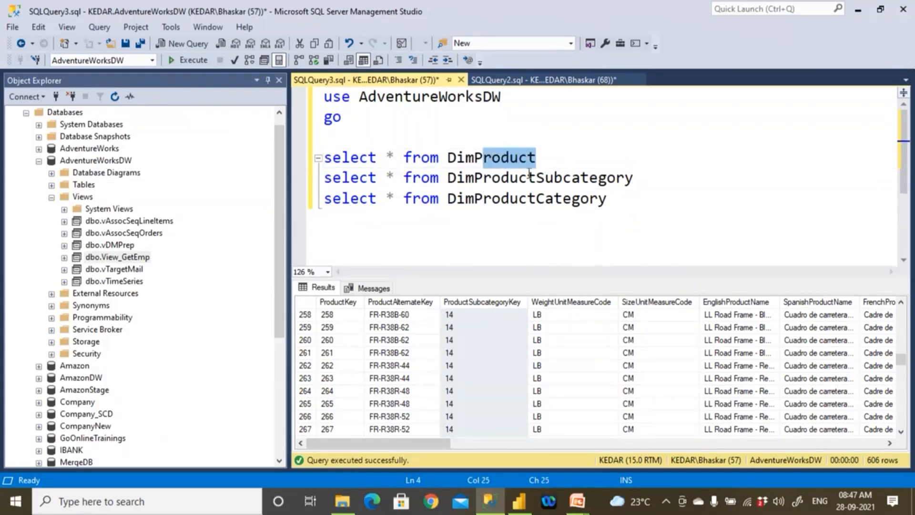
# - Mark the DimProductSubcategory and DimProductCategory table names in the query
pyautogui.moveTo(522, 178); pyautogui.dragTo(642, 178)
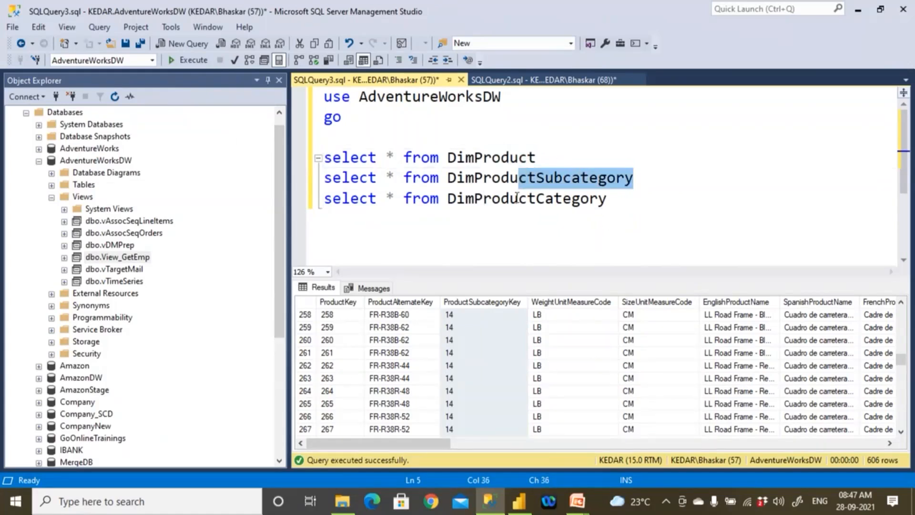
pyautogui.moveTo(520, 198); pyautogui.dragTo(625, 198)
pyautogui.click(625, 198)
# - Add blank lines above the three select statements and highlight each statement's table name from DimProduct down to DimProductCategory
pyautogui.click(418, 121)
pyautogui.press('Return')
pyautogui.press('Return')
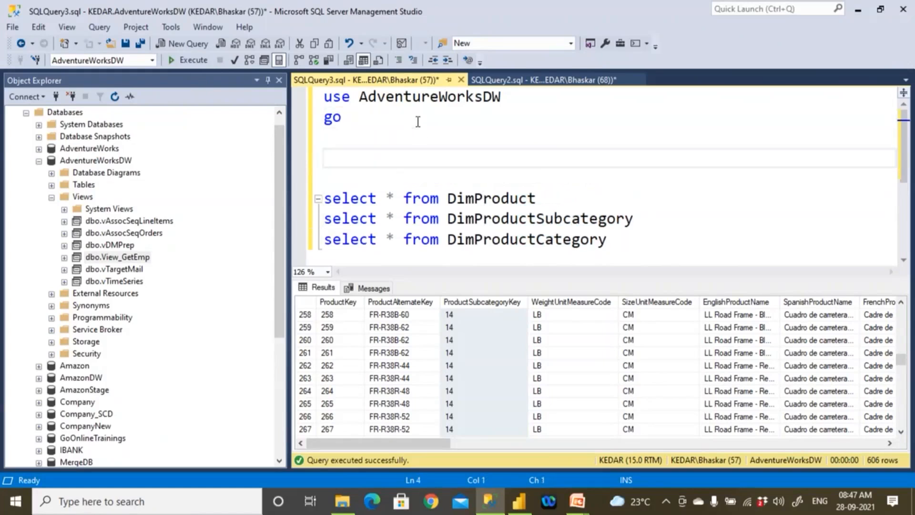
pyautogui.doubleClick(498, 198)
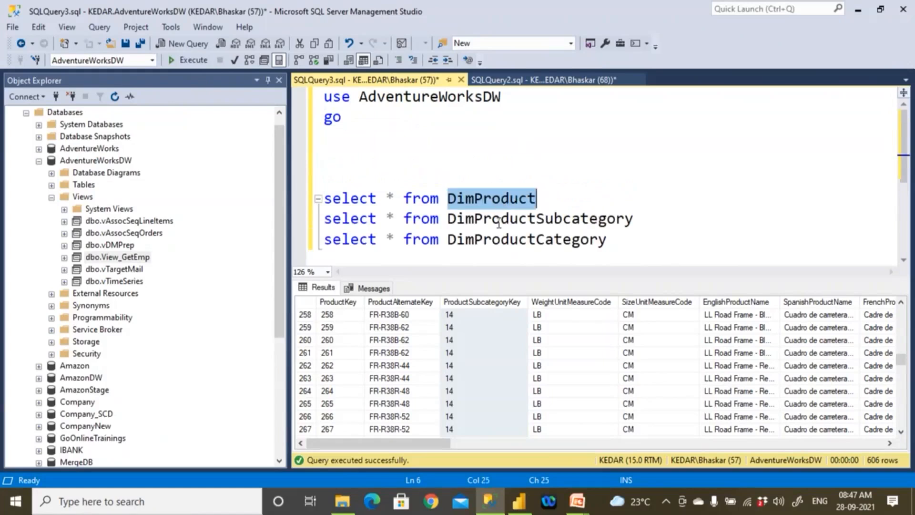
pyautogui.doubleClick(499, 218)
pyautogui.doubleClick(500, 238)
# - Write a create view line for view_DimProducts above the select statements
pyautogui.click(400, 166)
pyautogui.write('create ')
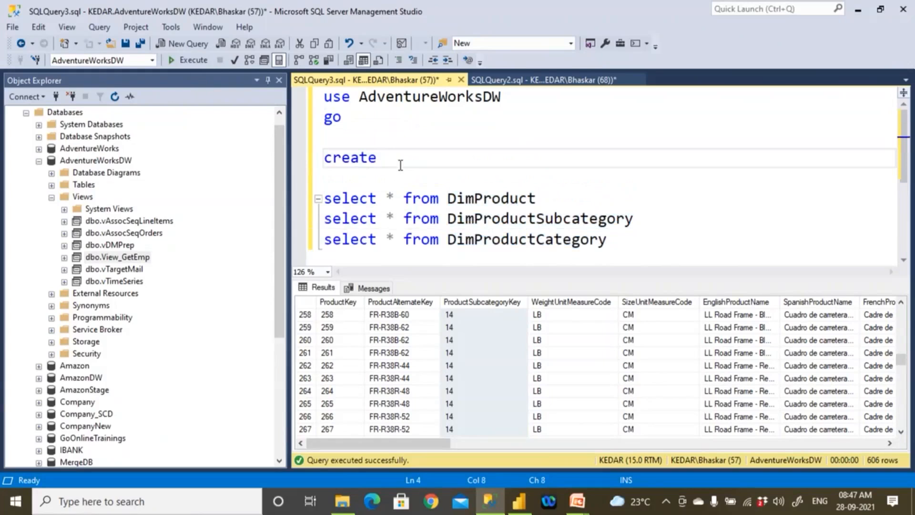
pyautogui.write('view view')
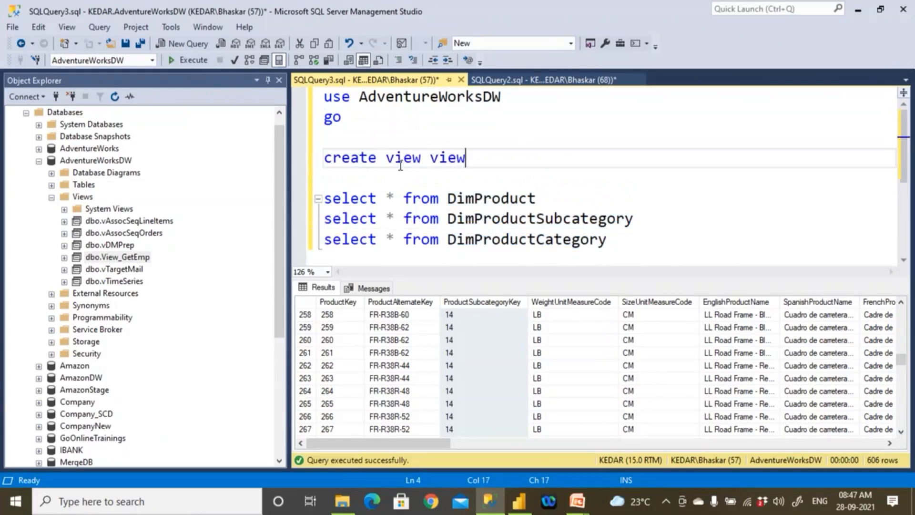
pyautogui.write('_Getpro')
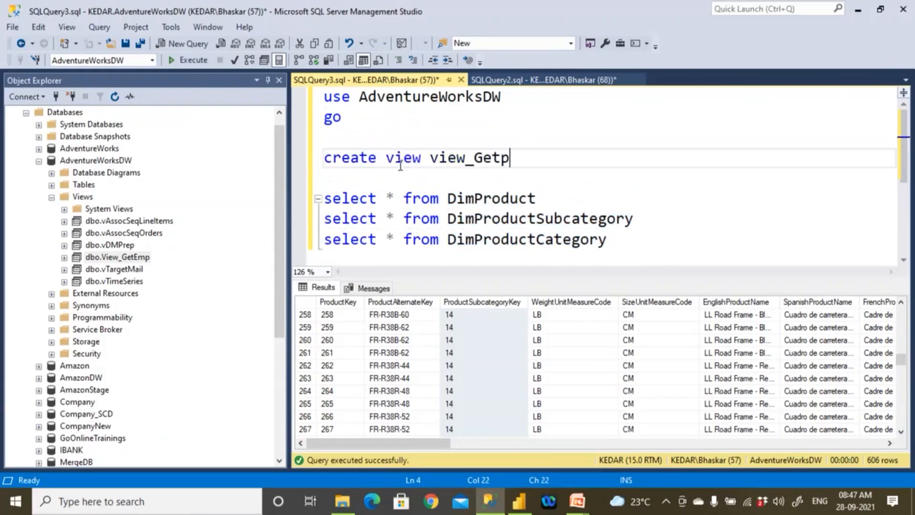
pyautogui.press('BackSpace')
pyautogui.press('BackSpace')
pyautogui.press('BackSpace')
pyautogui.press('BackSpace')
pyautogui.press('BackSpace')
pyautogui.press('BackSpace')
pyautogui.press('BackSpace')
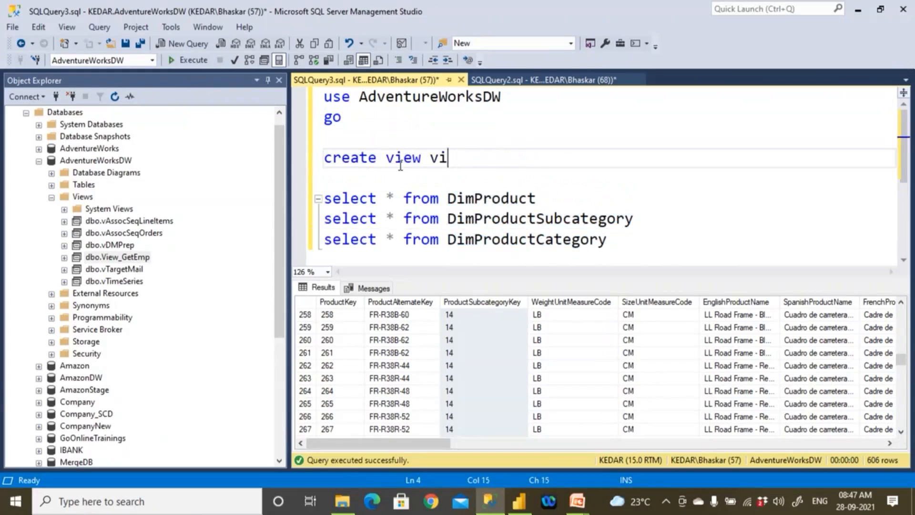
pyautogui.write('ew_')
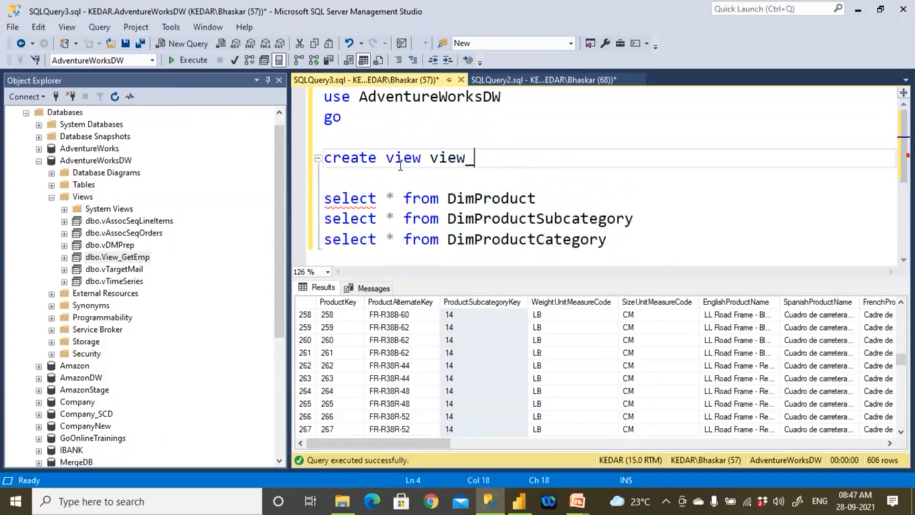
pyautogui.write('DimProducts')
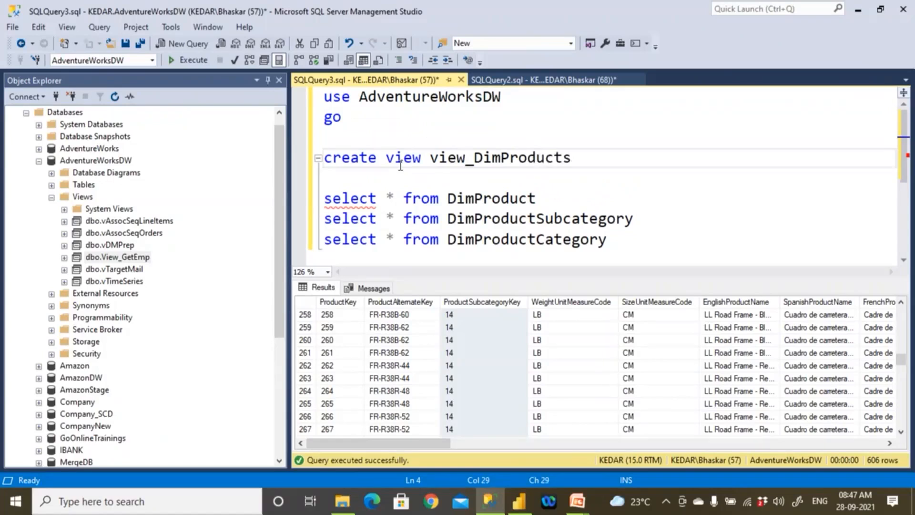
# - Add the as keyword below the create view line and remove the extra blank line before the select statements
pyautogui.press('Return')
pyautogui.write('as')
pyautogui.press('Return')
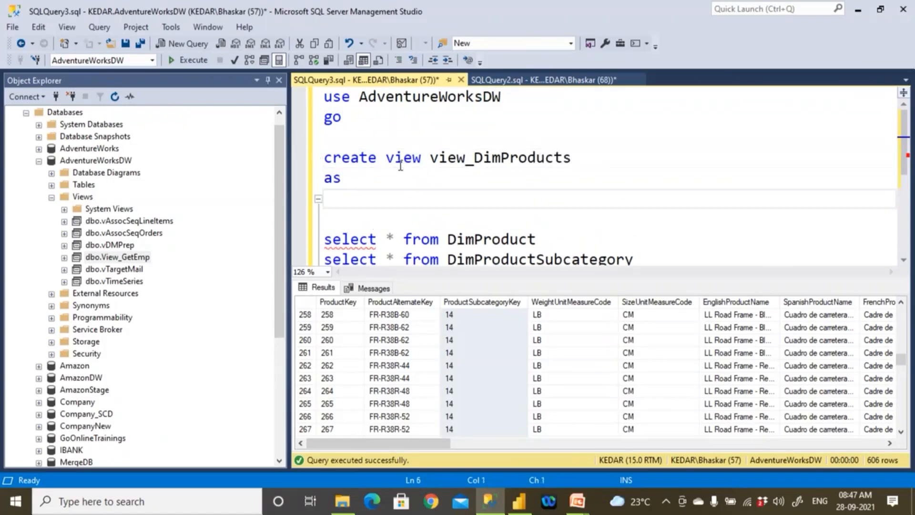
pyautogui.press('Delete')
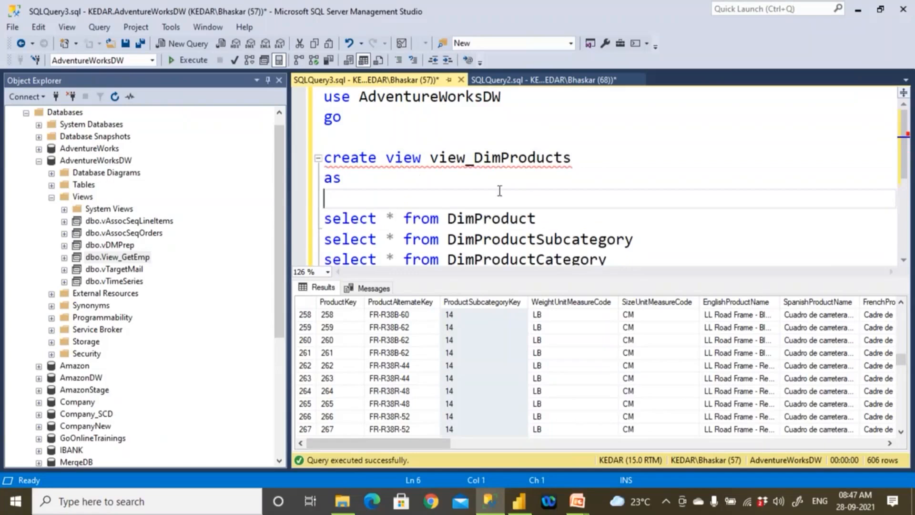
# - Alias DimProduct as P in the first select statement and join it with DimProductSubcategory as PS
pyautogui.click(544, 216)
pyautogui.write('as ')
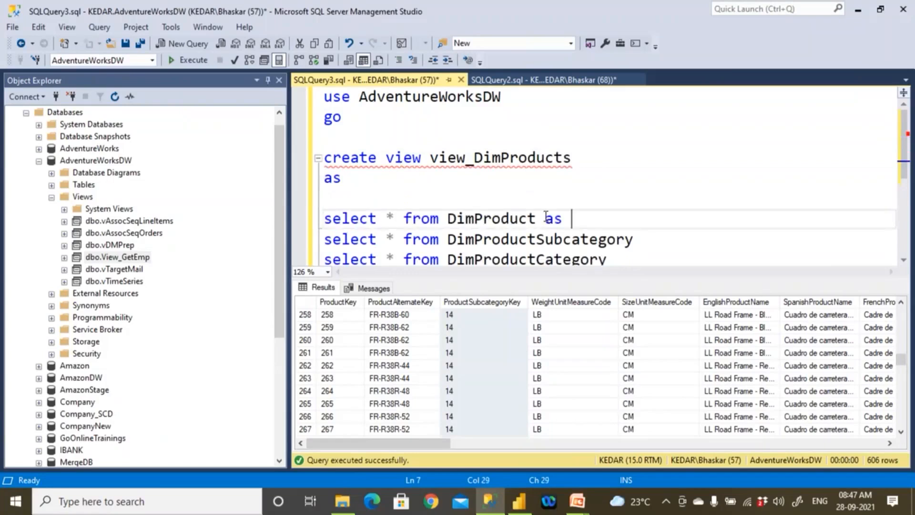
pyautogui.write('P join')
pyautogui.doubleClick(518, 241)
pyautogui.hotkey('ctrl', 'c')
pyautogui.click(671, 220)
pyautogui.hotkey('ctrl', 'v')
pyautogui.write('as PS')
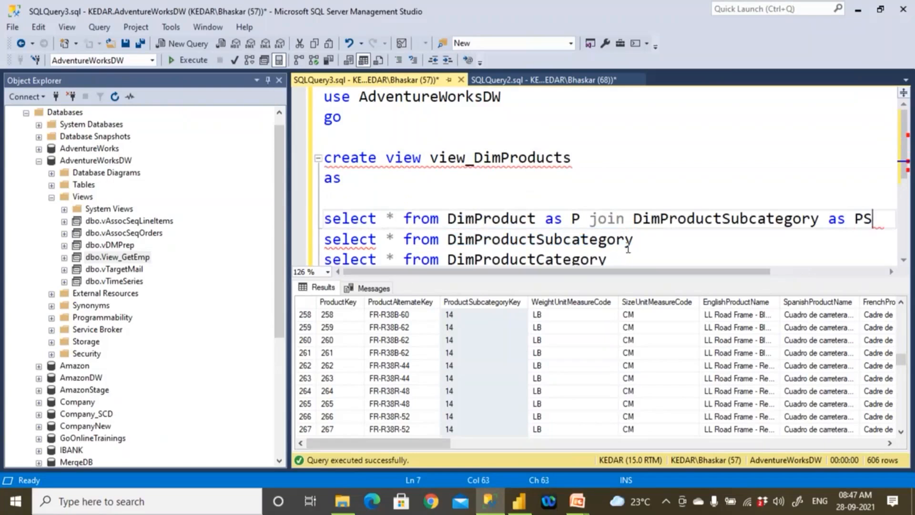
# - Add blank lines after the joined select statement and move its from clause onto a separate line
pyautogui.press('Return')
pyautogui.press('Return')
pyautogui.click(405, 220)
pyautogui.press('Return')
# - Start the join condition on an indented line below the from clause with on P.ProductSubcategoryKey
pyautogui.click(807, 233)
pyautogui.press('Return')
pyautogui.press('Tab')
pyautogui.write('on P')
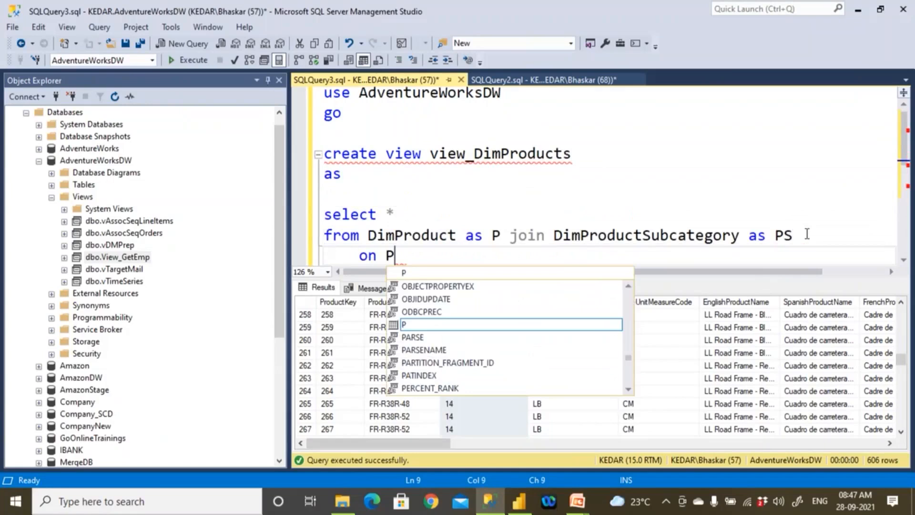
pyautogui.write('.')
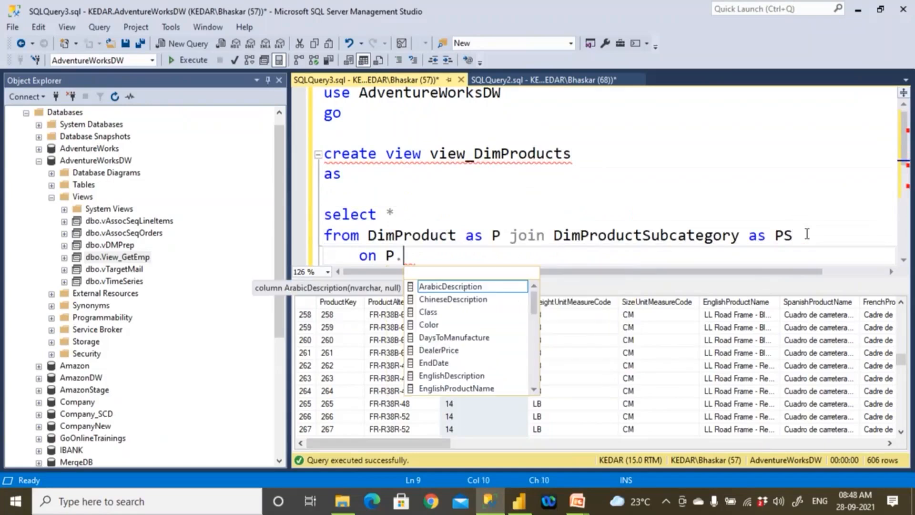
pyautogui.write('P')
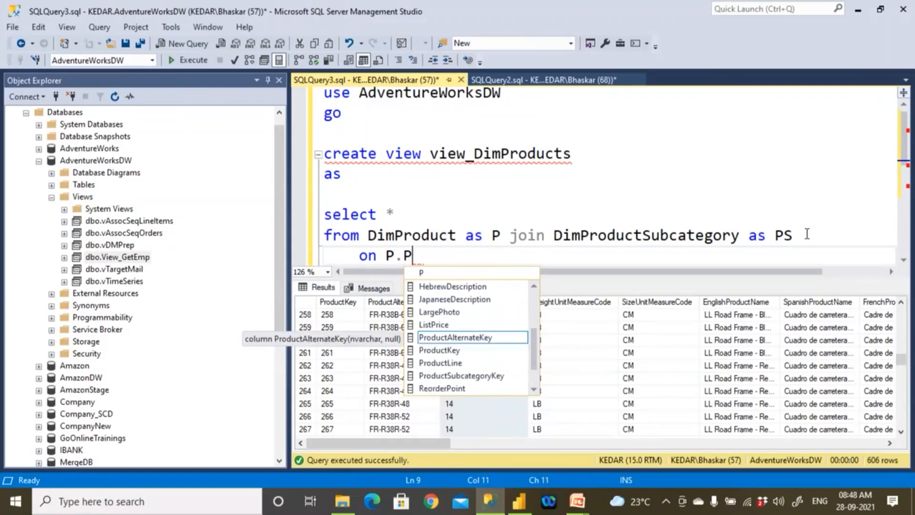
pyautogui.press('Down')
pyautogui.press('Down')
pyautogui.press('Down')
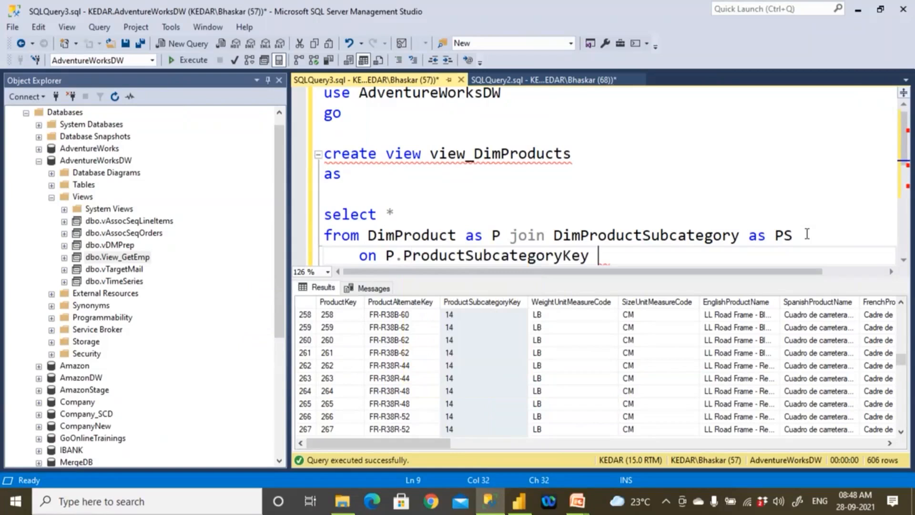
# - Complete the join condition by equating it to PS.ProductSubcategoryKey
pyautogui.write('= PS.')
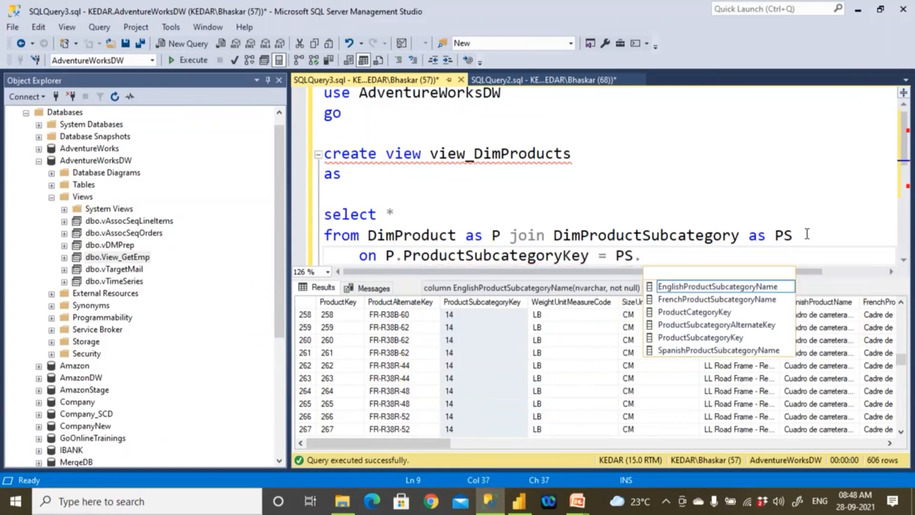
pyautogui.press('Down')
pyautogui.press('Down')
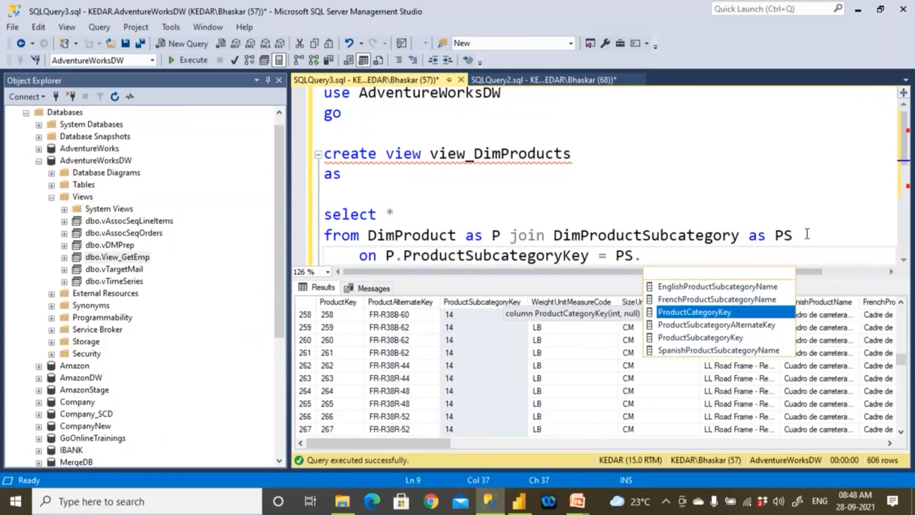
pyautogui.press('Down')
pyautogui.press('Down')
pyautogui.press('Tab')
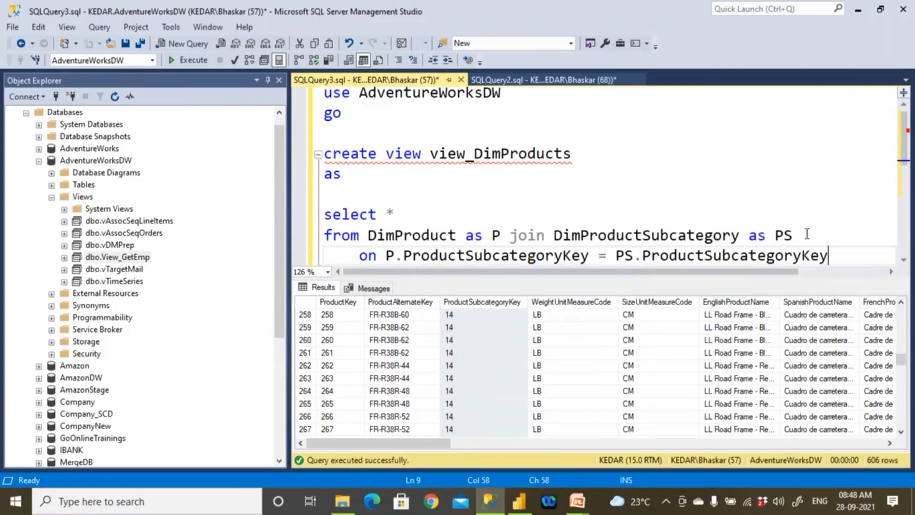
# - Run only the select statement that joins DimProduct and DimProductSubcategory
pyautogui.scroll(-1, 690, 209)
pyautogui.hotkey('shift', 'Left')
pyautogui.hotkey('shift', 'Left')
pyautogui.moveTo(828, 194); pyautogui.dragTo(325, 153)
pyautogui.click(188, 61)
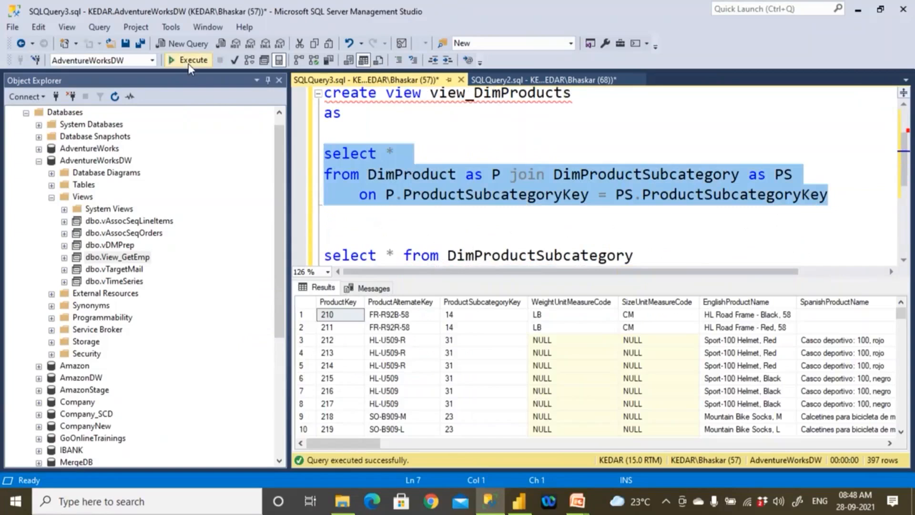
# - Add a second join below the join condition with DimProductSubcategory as PC
pyautogui.doubleClick(493, 257)
pyautogui.hotkey('ctrl', 'c')
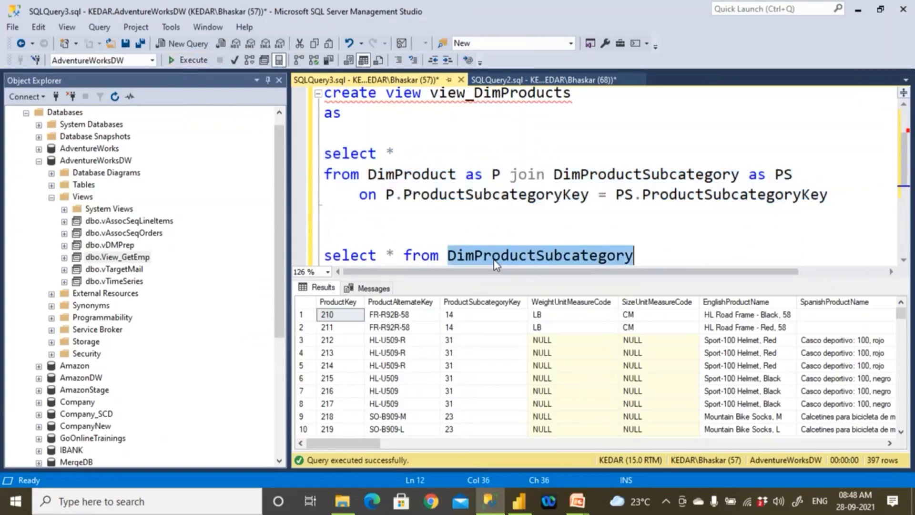
pyautogui.click(428, 217)
pyautogui.write('join')
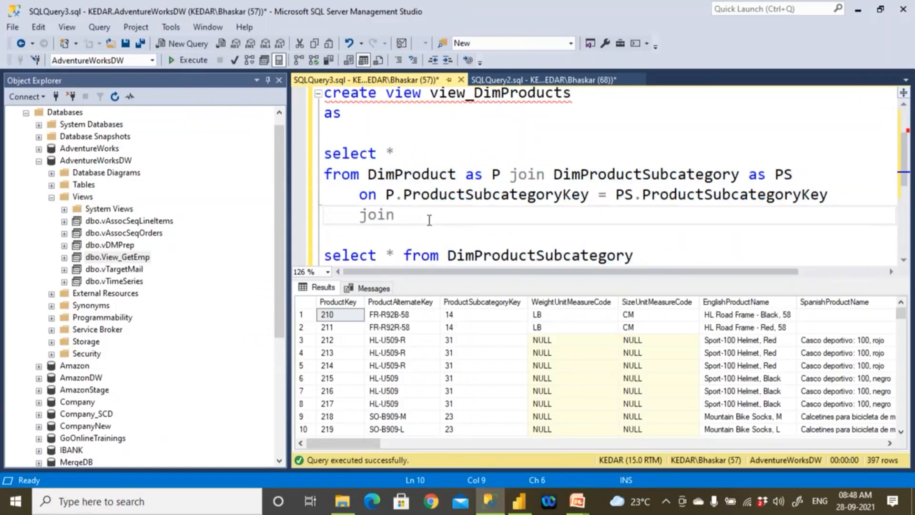
pyautogui.press('Return')
pyautogui.hotkey('ctrl', 'v')
pyautogui.write('as ')
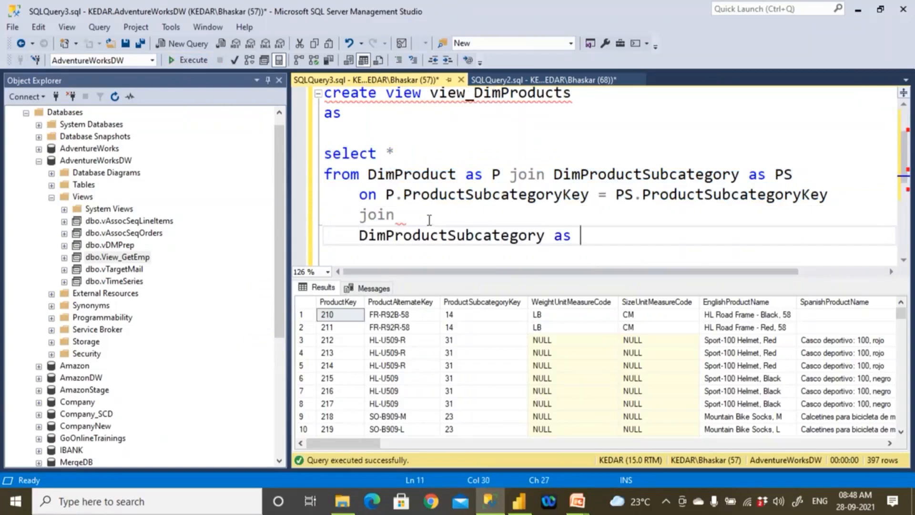
pyautogui.write('PC')
# - Put the first join keyword and DimProductSubcategory as PS on separate lines and hide the query results
pyautogui.click(512, 174)
pyautogui.press('Return')
pyautogui.press('Tab')
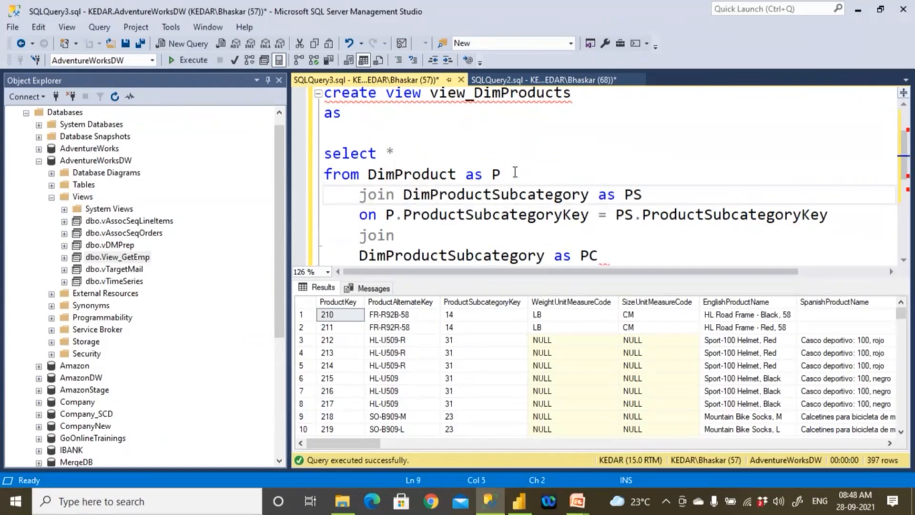
pyautogui.click(409, 196)
pyautogui.press('Return')
pyautogui.hotkey('ctrl', 'r')
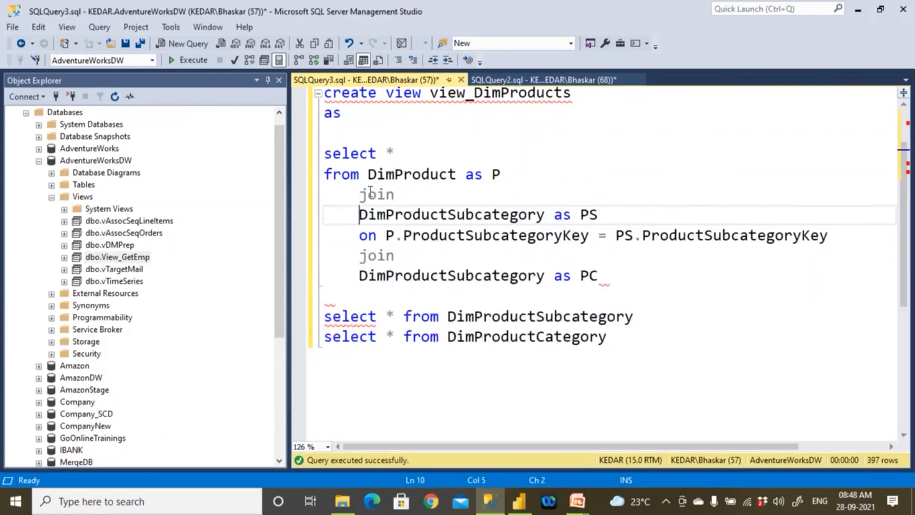
# - Indent the join, table and on lines one more level and align DimProduct as P with them
pyautogui.moveTo(368, 174); pyautogui.dragTo(493, 175)
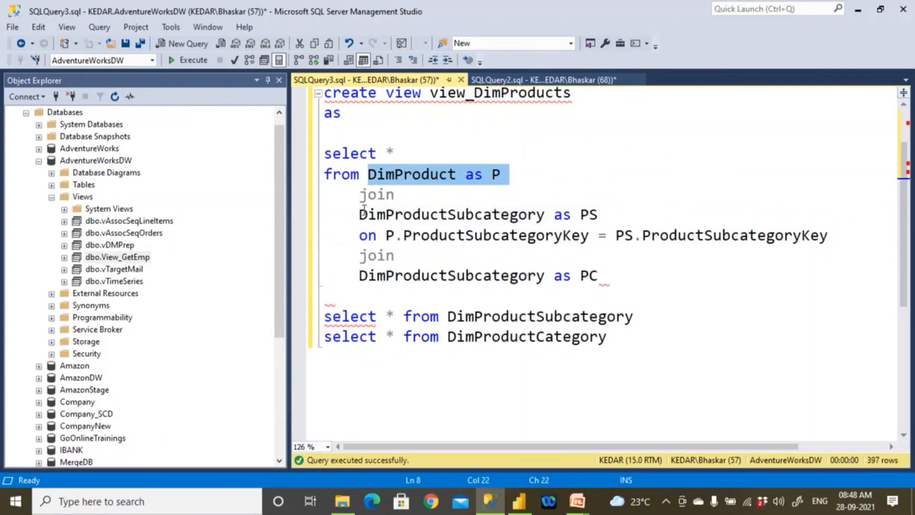
pyautogui.click(360, 194)
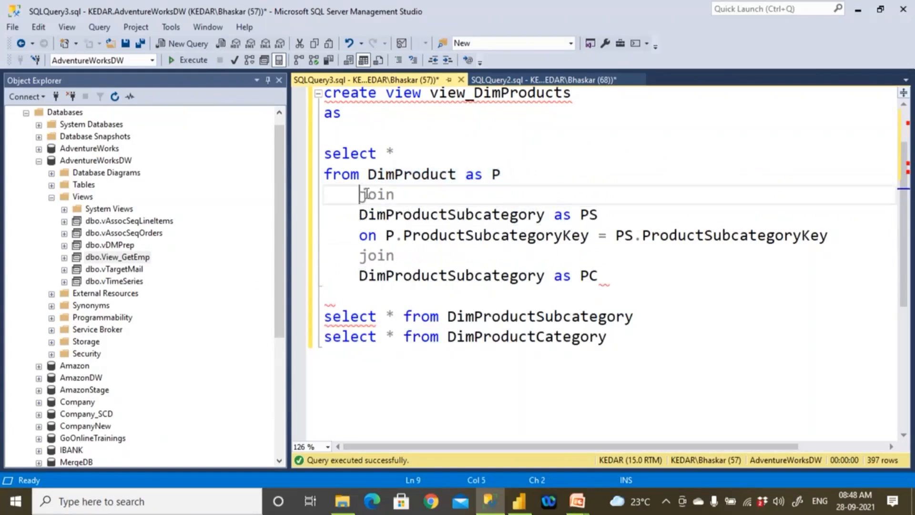
pyautogui.press('Tab')
pyautogui.click(361, 214)
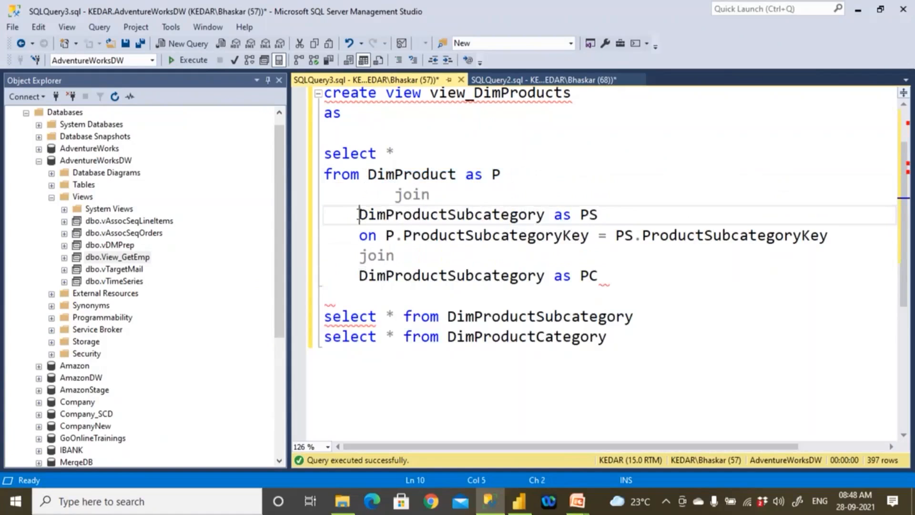
pyautogui.press('Tab')
pyautogui.click(362, 233)
pyautogui.press('Tab')
pyautogui.click(359, 255)
pyautogui.press('Tab')
pyautogui.click(355, 276)
pyautogui.press('Tab')
pyautogui.click(368, 174)
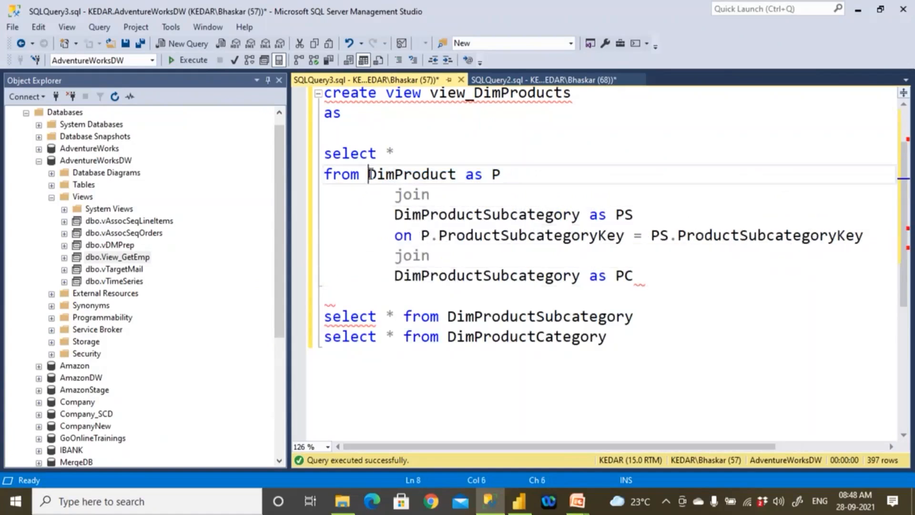
pyautogui.press('Tab')
# - Add the second join's condition on PC.ProductCategoryKey = PS.ProductCategoryKey on a separate line
pyautogui.doubleClick(403, 276)
pyautogui.click(647, 277)
pyautogui.press('Return')
pyautogui.write('o')
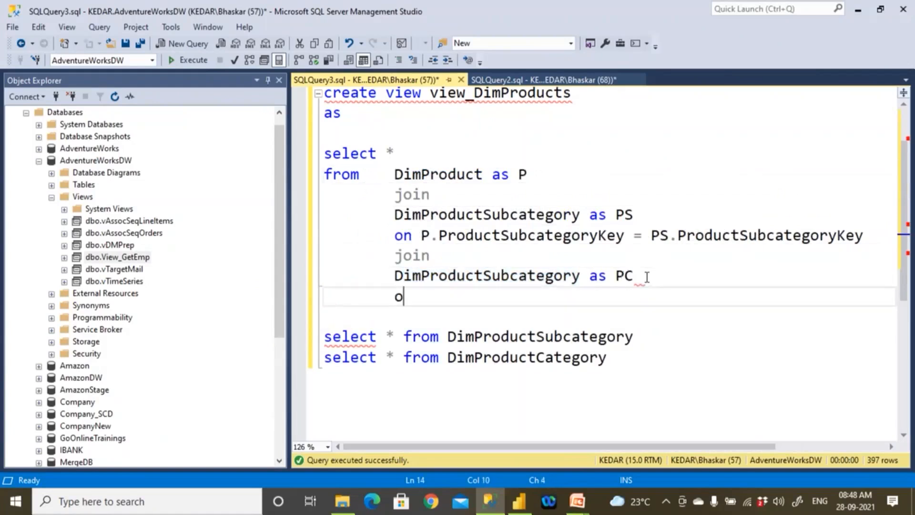
pyautogui.write('n PC.')
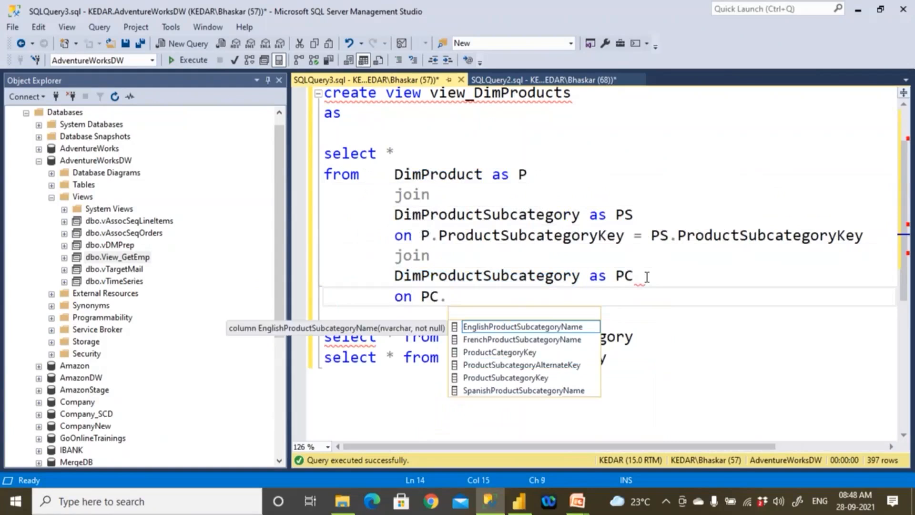
pyautogui.doubleClick(533, 356)
pyautogui.write('= ')
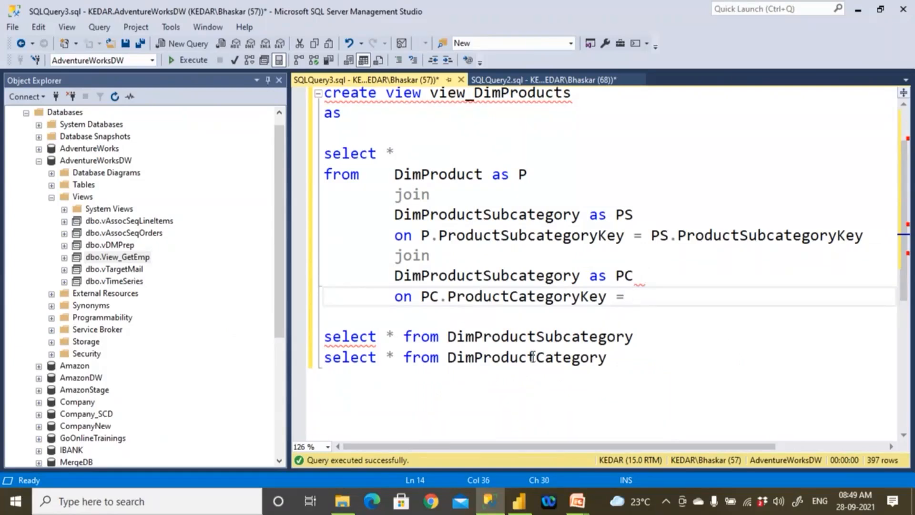
pyautogui.write('PS.P')
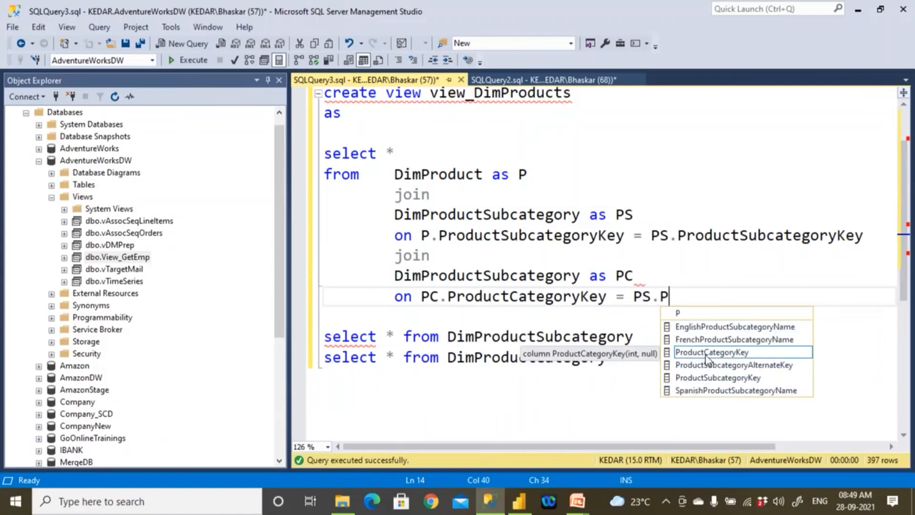
pyautogui.press('Tab')
# - Add a select * from DimProduct query above the DimProductSubcategory query, with an extra blank line separating it from the view definition
pyautogui.doubleClick(413, 175)
pyautogui.hotkey('ctrl', 'c')
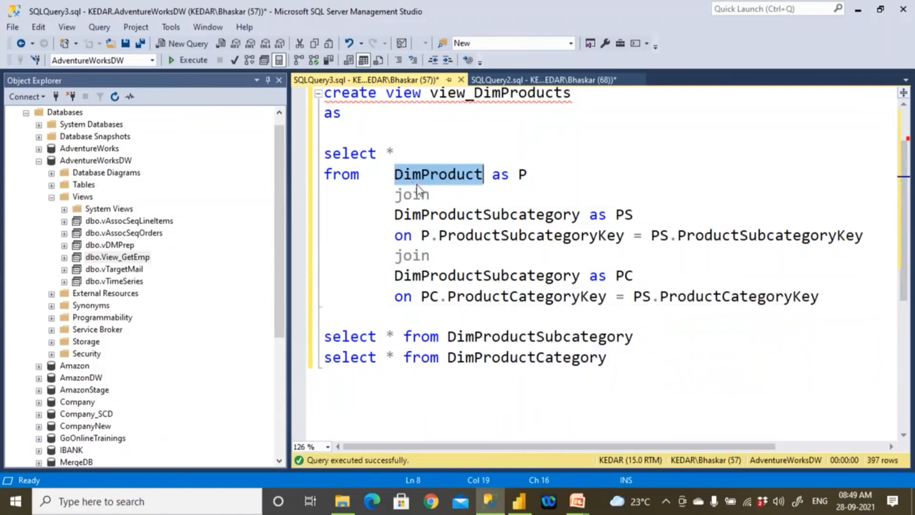
pyautogui.click(370, 318)
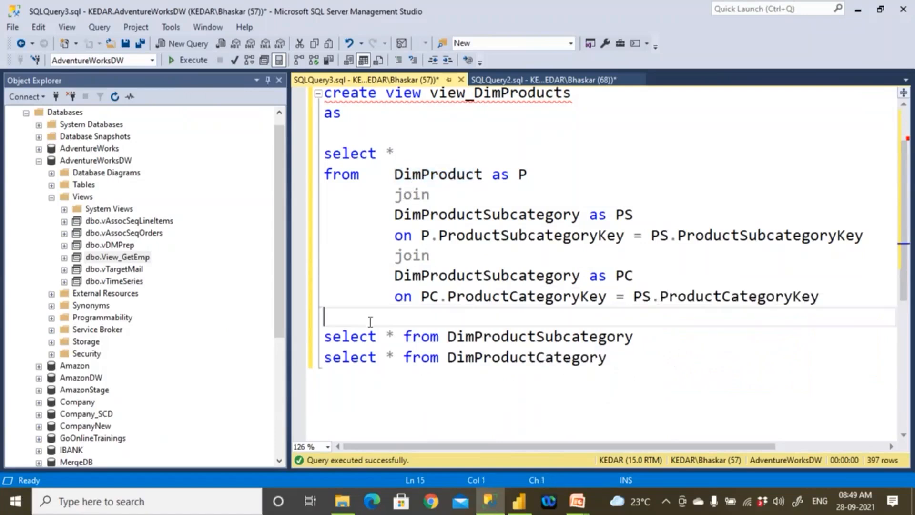
pyautogui.press('Return')
pyautogui.hotkey('ctrl', 'v')
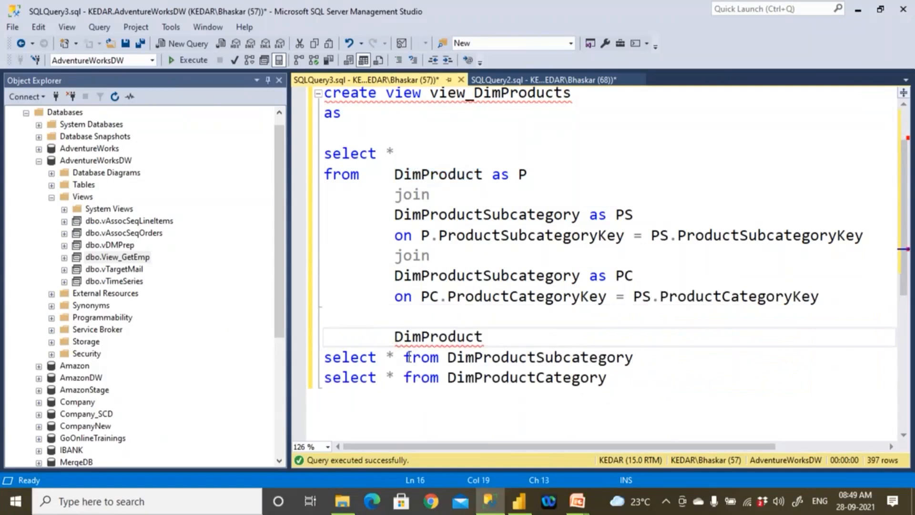
pyautogui.moveTo(439, 358); pyautogui.dragTo(378, 358)
pyautogui.moveTo(295, 357); pyautogui.dragTo(278, 356)
pyautogui.hotkey('ctrl', 'c')
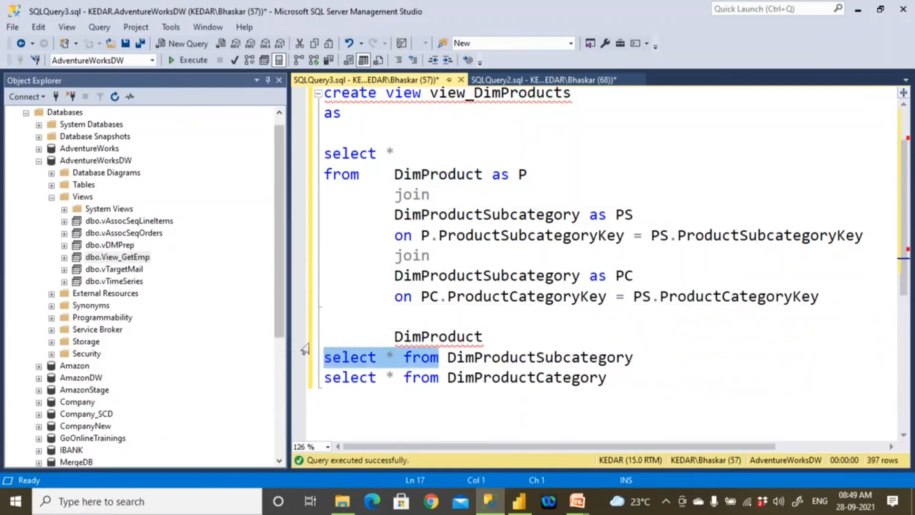
pyautogui.click(329, 336)
pyautogui.hotkey('ctrl', 'v')
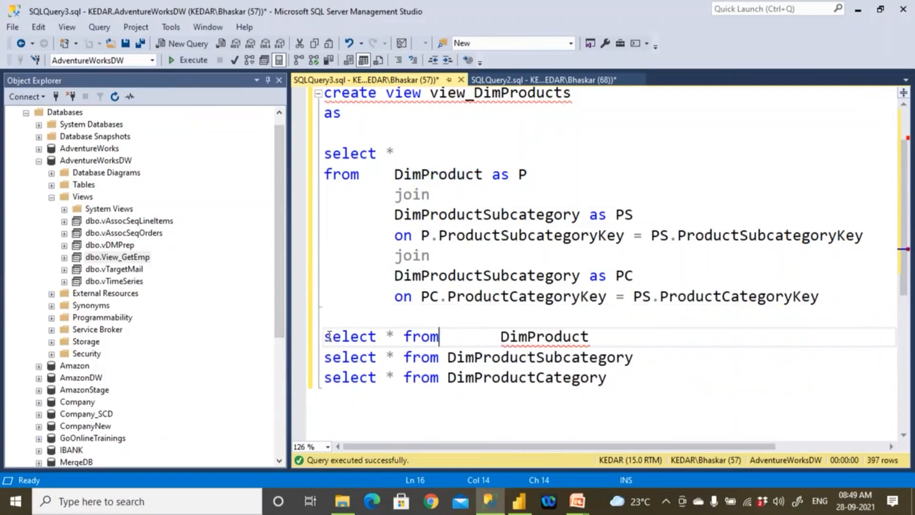
pyautogui.press('Delete')
pyautogui.press('Delete')
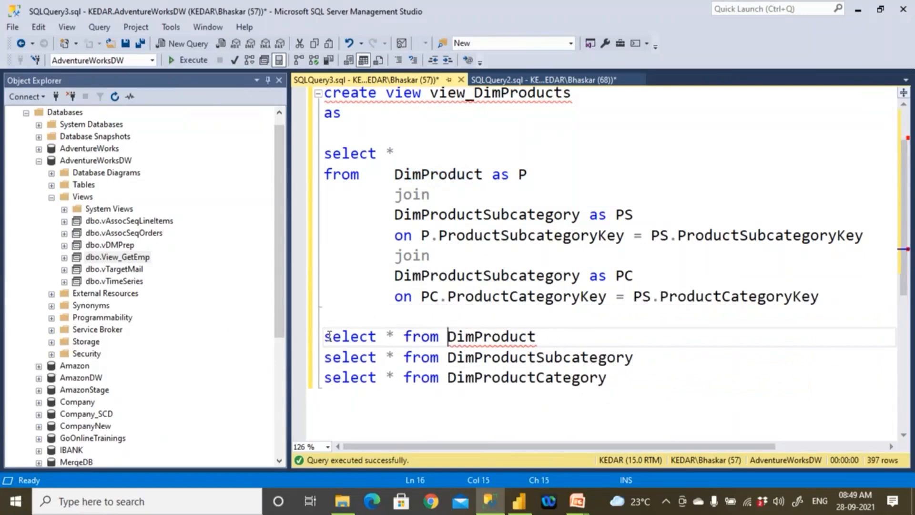
pyautogui.click(517, 315)
pyautogui.press('Return')
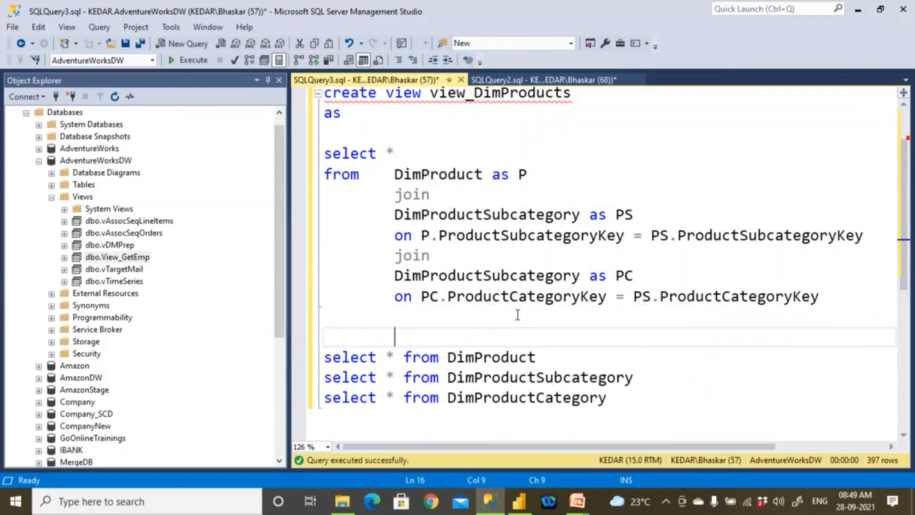
# - Replace the asterisk in the view's select list with ProductKey followed by a comma
pyautogui.moveTo(386, 154); pyautogui.dragTo(403, 153)
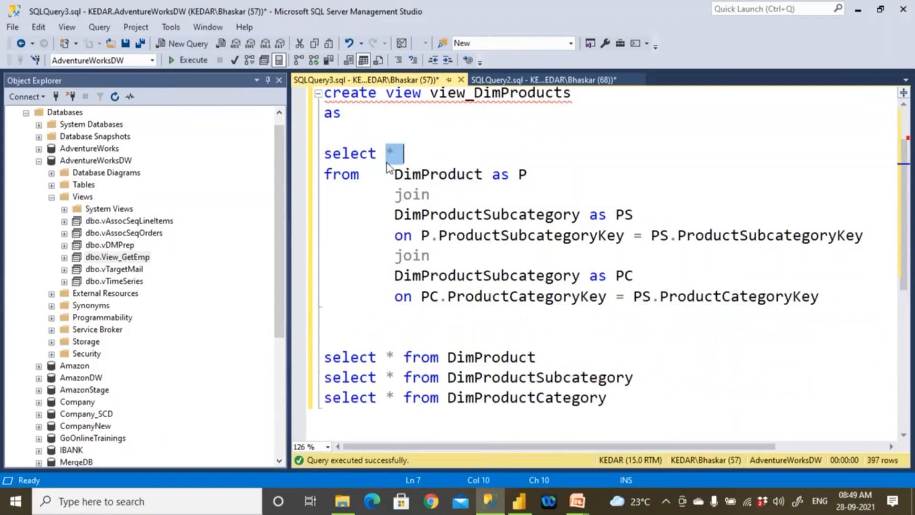
pyautogui.write('Pro')
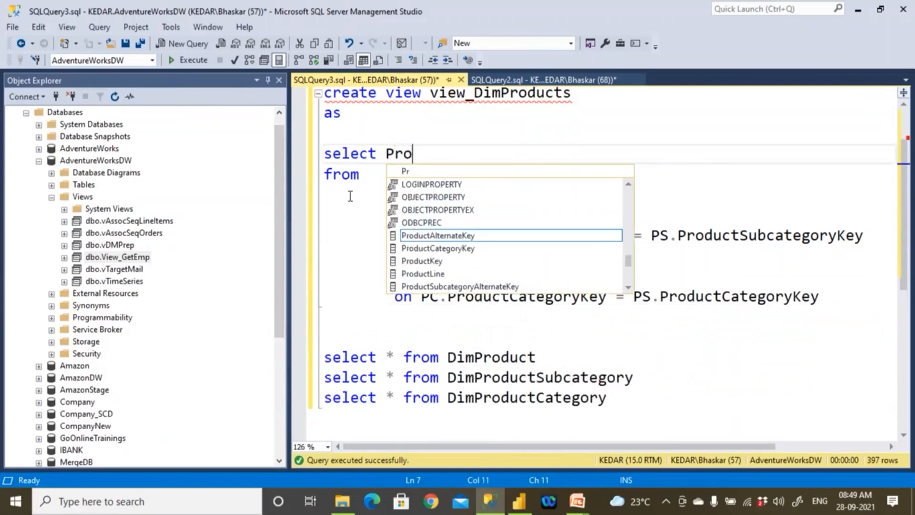
pyautogui.press('Down')
pyautogui.press('Down')
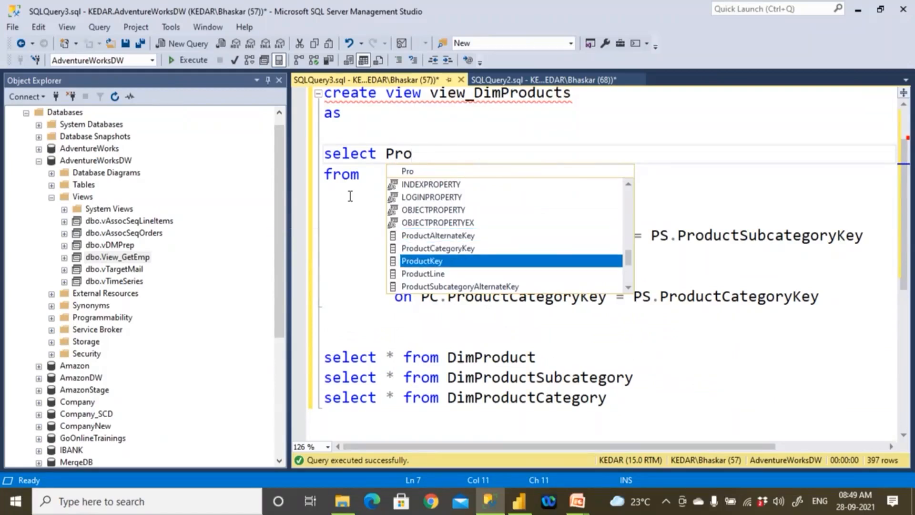
pyautogui.write(',')
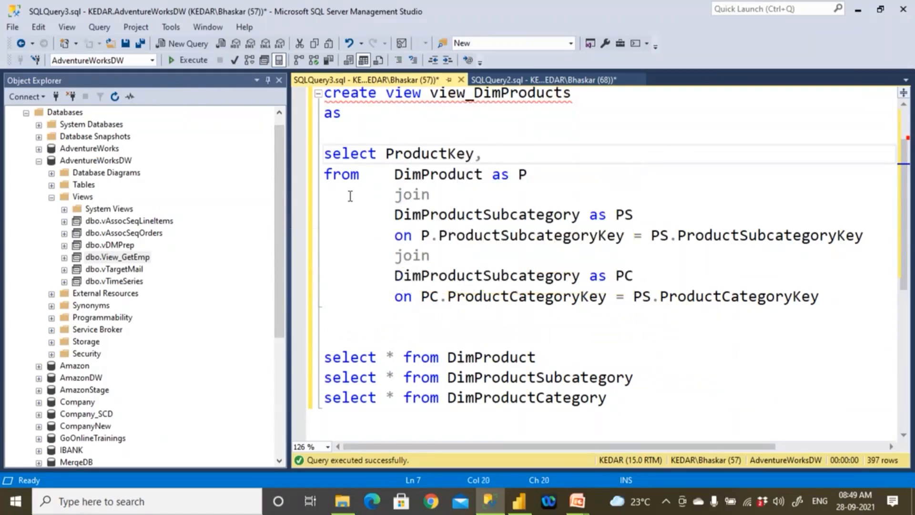
# - Collapse the Views folder, run only the DimProduct query and inspect its ProductKey and EnglishProductName columns
pyautogui.click(52, 198)
pyautogui.moveTo(543, 357); pyautogui.dragTo(305, 337)
pyautogui.click(184, 61)
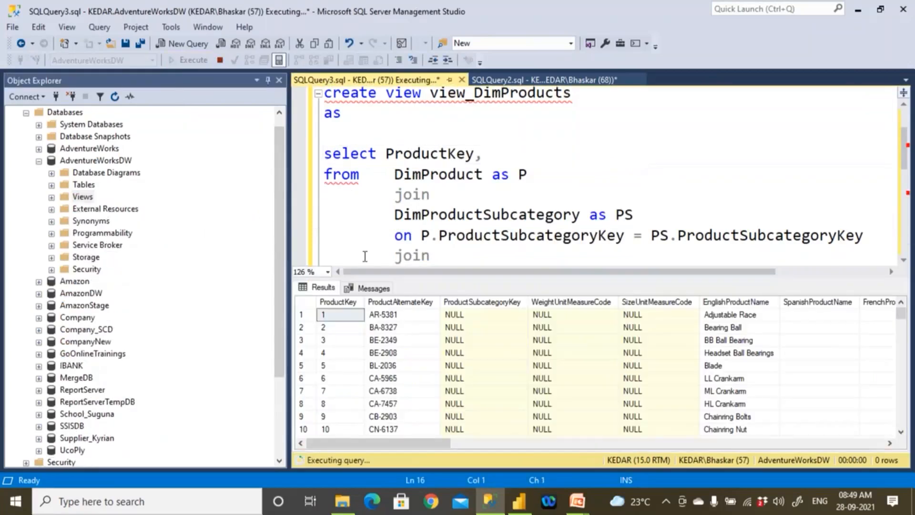
pyautogui.click(339, 304)
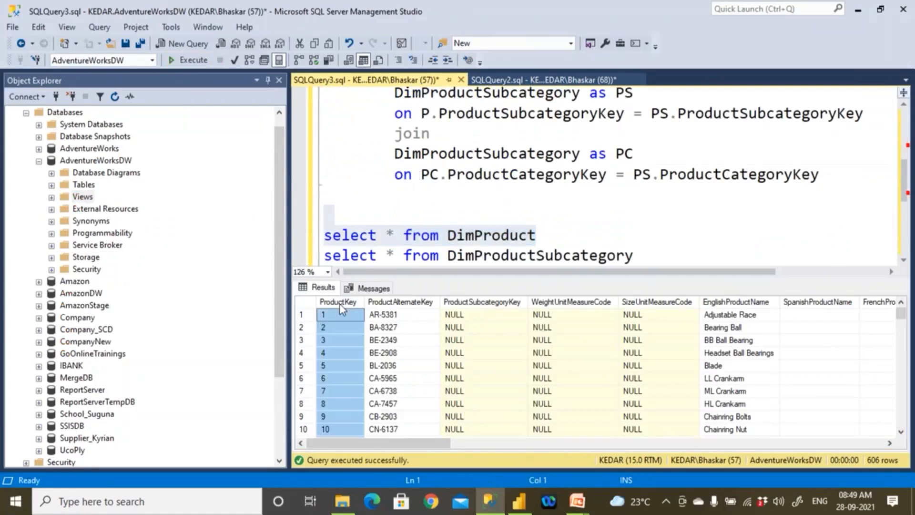
pyautogui.click(739, 304)
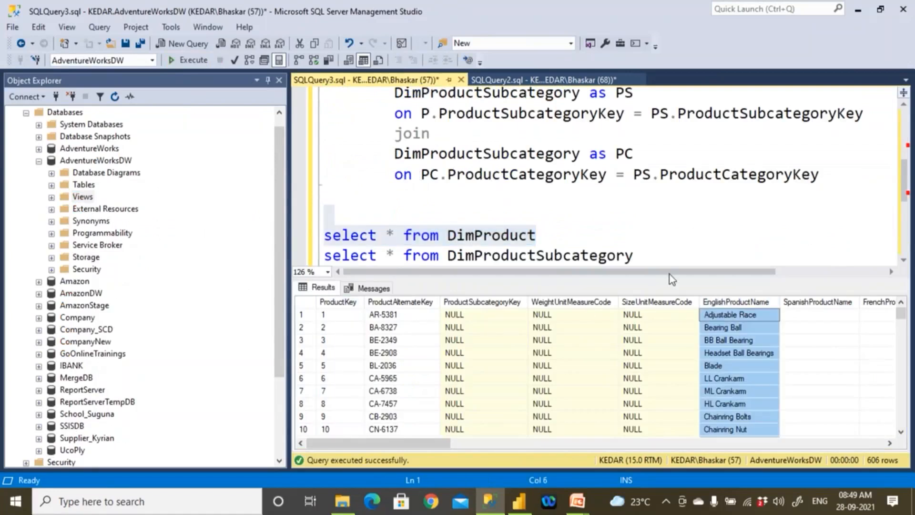
# - Add EnglishProductName and a comma after ProductKey in the view's select list
pyautogui.click(553, 221)
pyautogui.scroll(-1, 553, 221)
pyautogui.scroll(3, 546, 217)
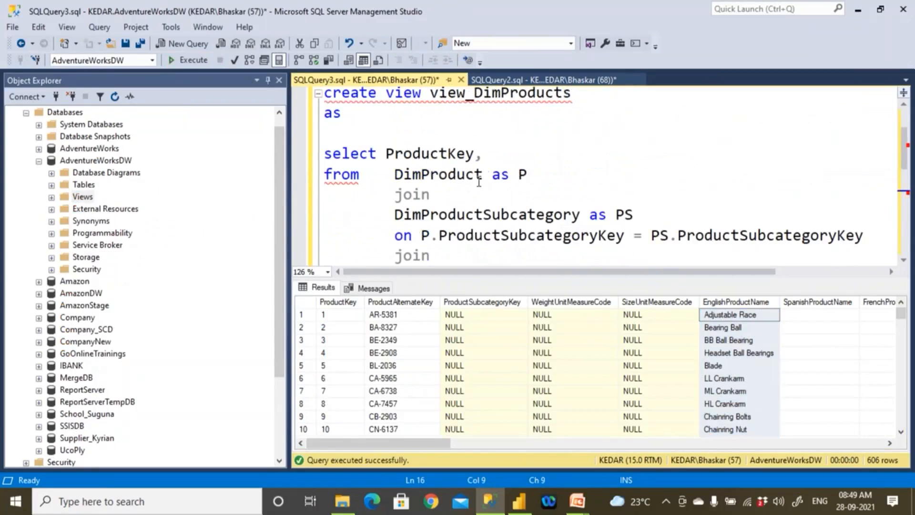
pyautogui.click(492, 158)
pyautogui.write('Eng')
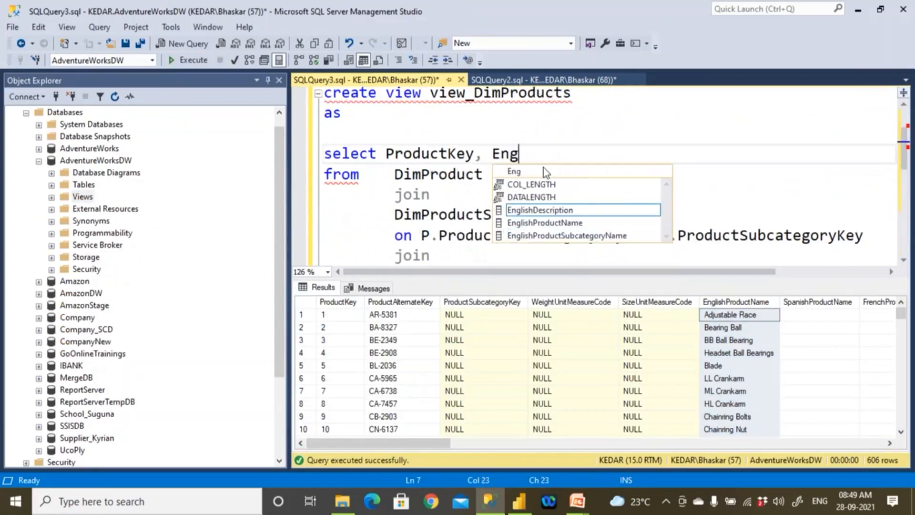
pyautogui.write('li')
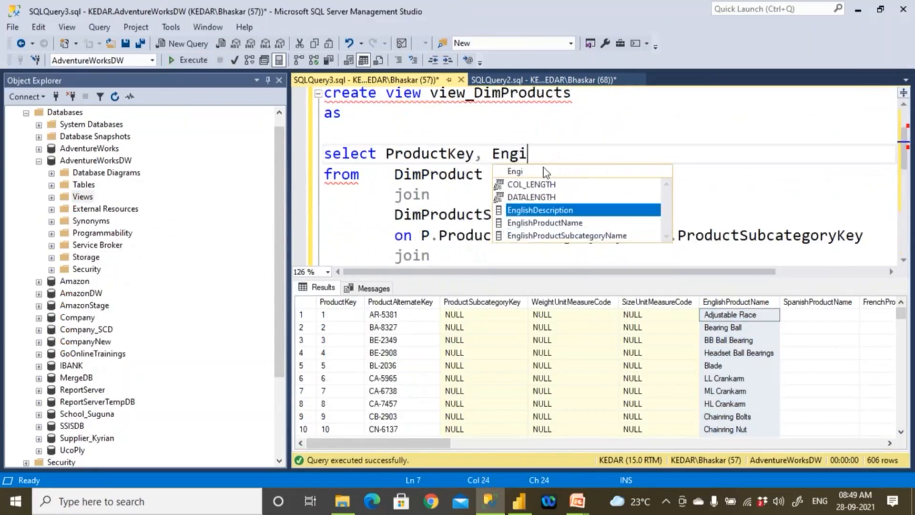
pyautogui.press('Down')
pyautogui.write(',')
# - Look through the remaining DimProduct result columns and return to EnglishProductName
pyautogui.moveTo(428, 443); pyautogui.dragTo(875, 484)
pyautogui.moveTo(839, 447); pyautogui.dragTo(375, 445)
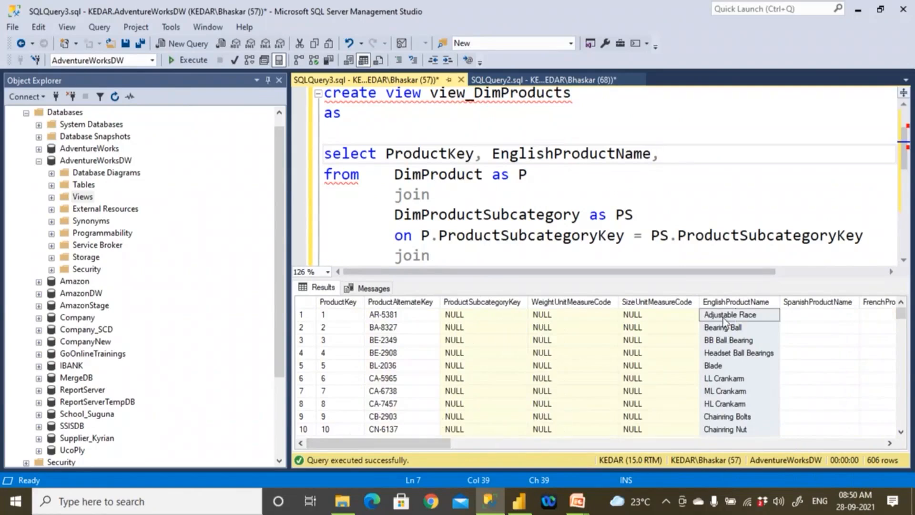
pyautogui.click(738, 304)
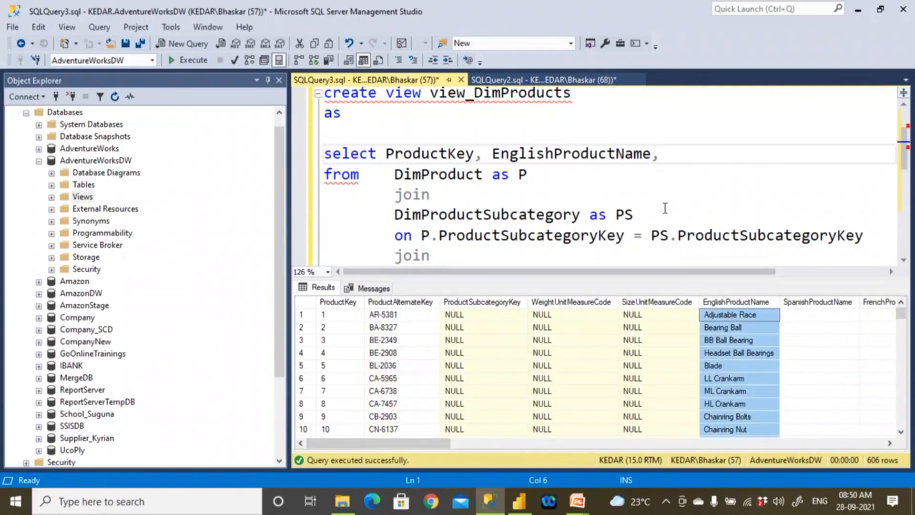
# - Run only the DimProductSubcategory query and inspect its EnglishProductSubcategoryName column
pyautogui.click(543, 241)
pyautogui.scroll(-2, 543, 240)
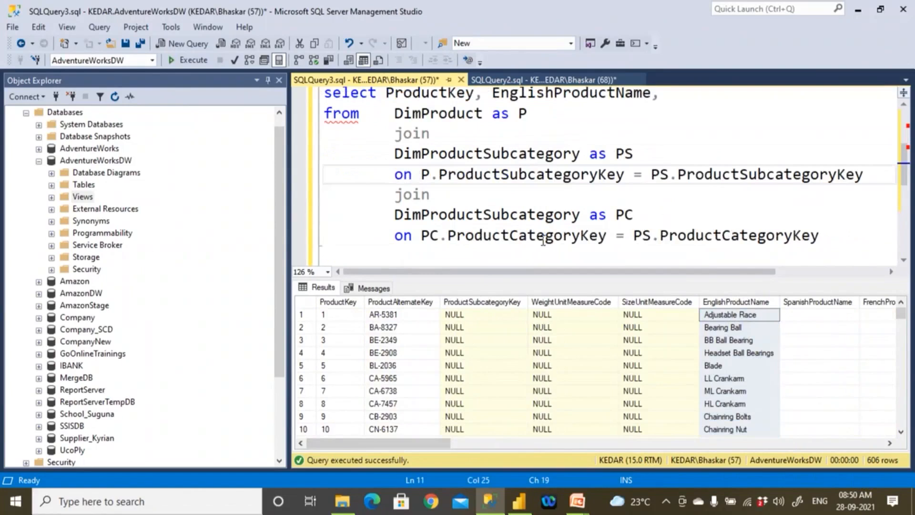
pyautogui.scroll(-1, 628, 216)
pyautogui.click(638, 195)
pyautogui.keyDown('shift'); pyautogui.click(324, 196); pyautogui.keyUp('shift')
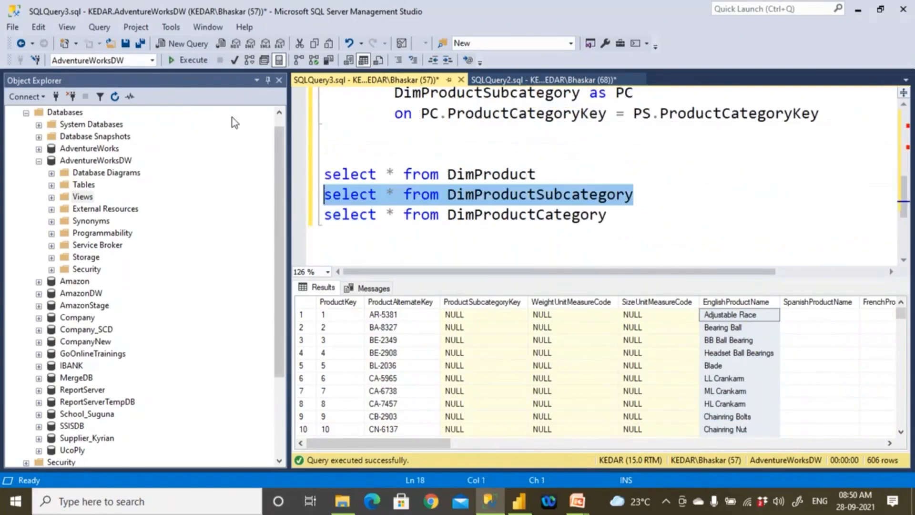
pyautogui.click(187, 65)
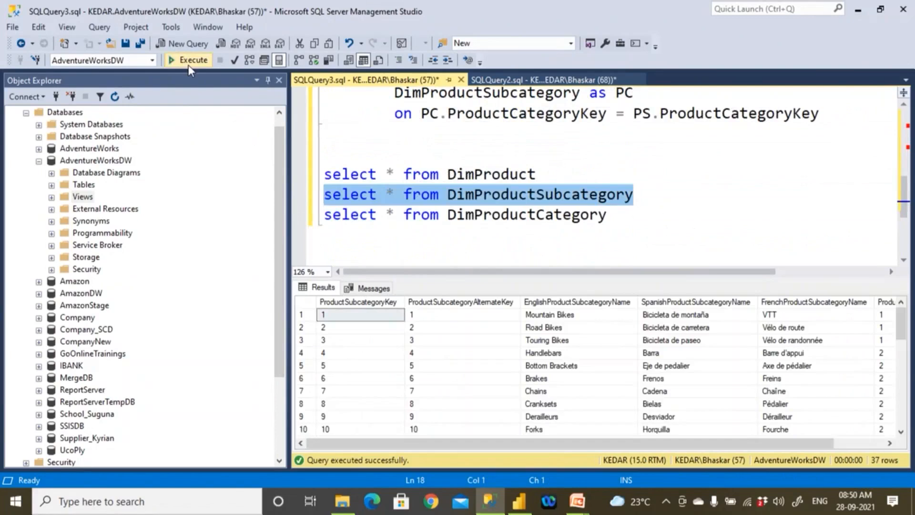
pyautogui.click(560, 304)
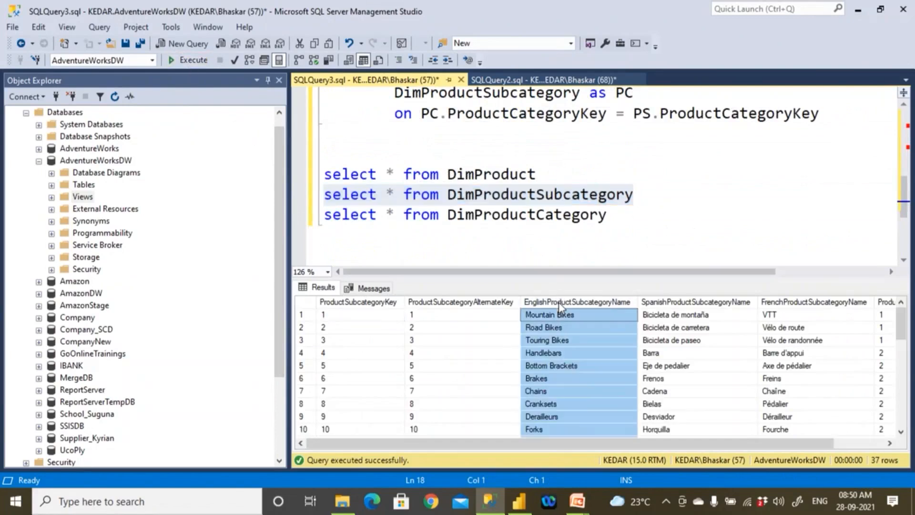
pyautogui.click(560, 315)
# - Put EnglishProductName on a separate indented line under ProductKey and start another line below it
pyautogui.click(551, 204)
pyautogui.scroll(2, 550, 203)
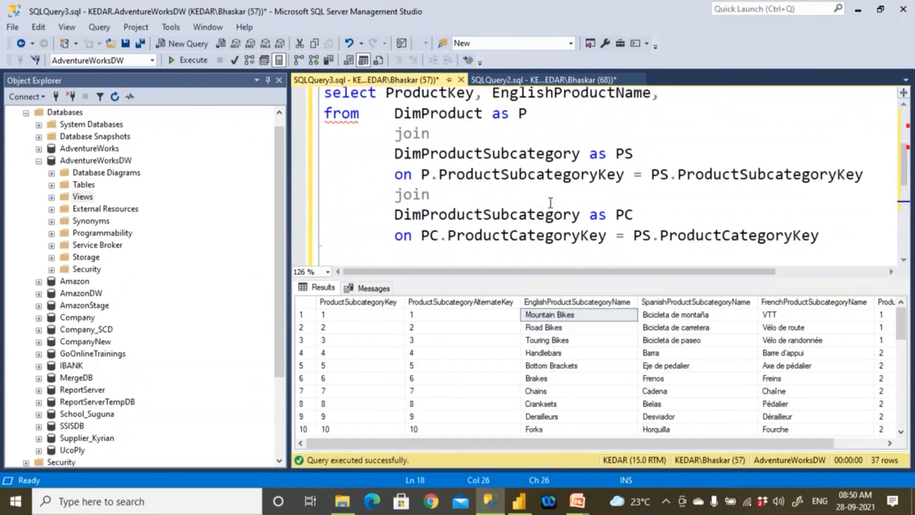
pyautogui.scroll(2, 551, 203)
pyautogui.click(664, 220)
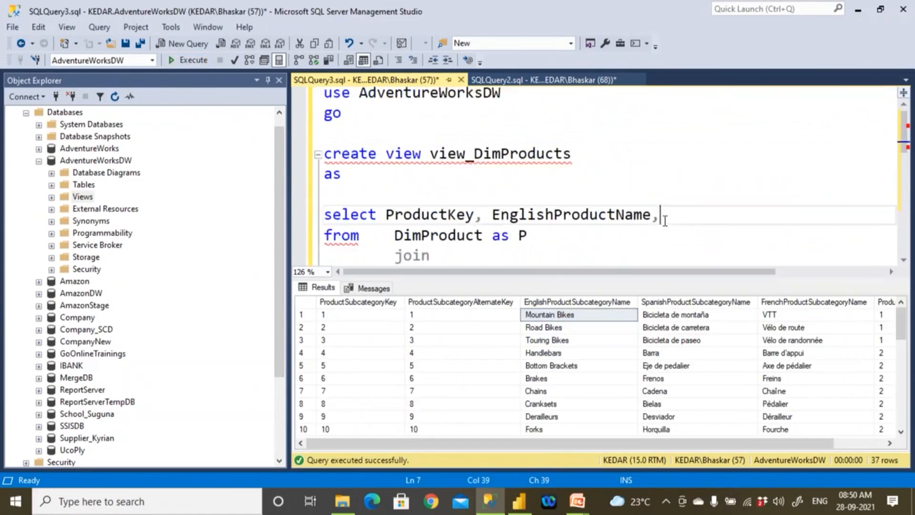
pyautogui.press('Return')
pyautogui.press('Tab')
pyautogui.press('Tab')
pyautogui.press('Up')
pyautogui.press('Left')
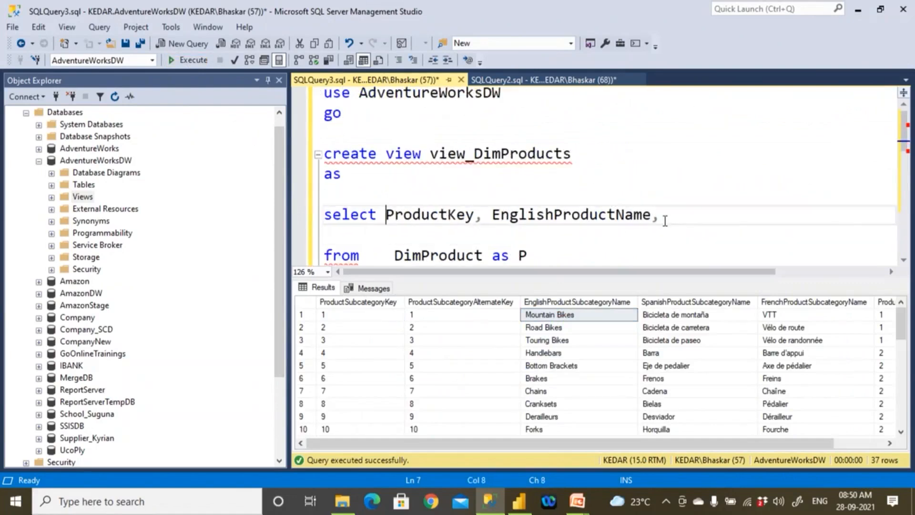
pyautogui.press('Right')
pyautogui.press('Right')
pyautogui.press('Right')
pyautogui.press('Right')
pyautogui.press('Right')
pyautogui.press('Right')
pyautogui.press('Right')
pyautogui.press('Right')
pyautogui.press('Right')
pyautogui.press('Right')
pyautogui.press('Right')
pyautogui.press('Right')
pyautogui.press('Return')
pyautogui.press('Tab')
# - Add EnglishProductSubcategoryName and a comma as the third column of the view's select list and start a new line
pyautogui.press('Tab')
pyautogui.press('End')
pyautogui.press('Return')
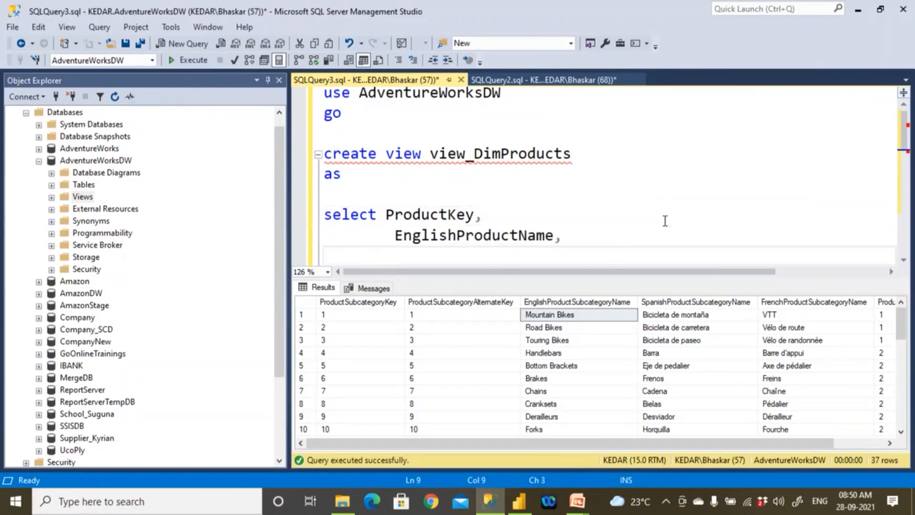
pyautogui.write('Eng')
pyautogui.press('Down')
pyautogui.press('Down')
pyautogui.press('Tab')
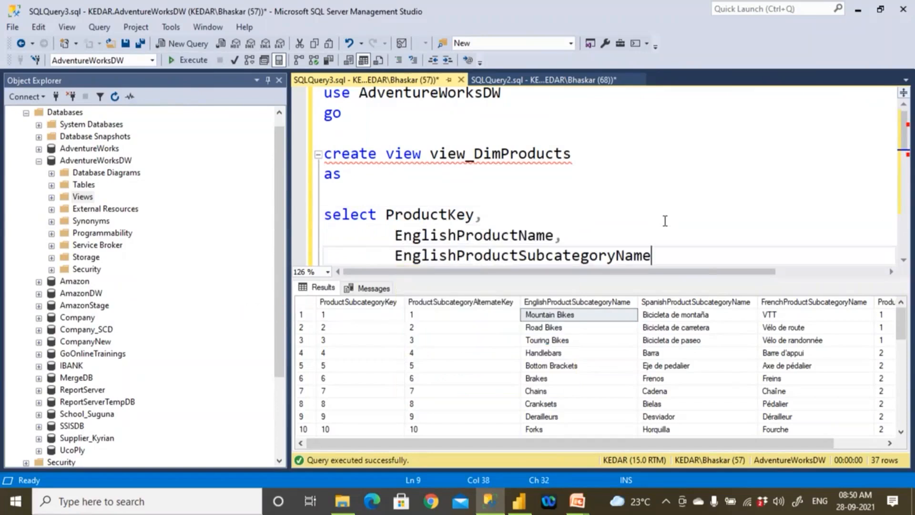
pyautogui.press('Return')
# - Begin the fourth column with Eng and look through the suggested column names
pyautogui.write('Eng')
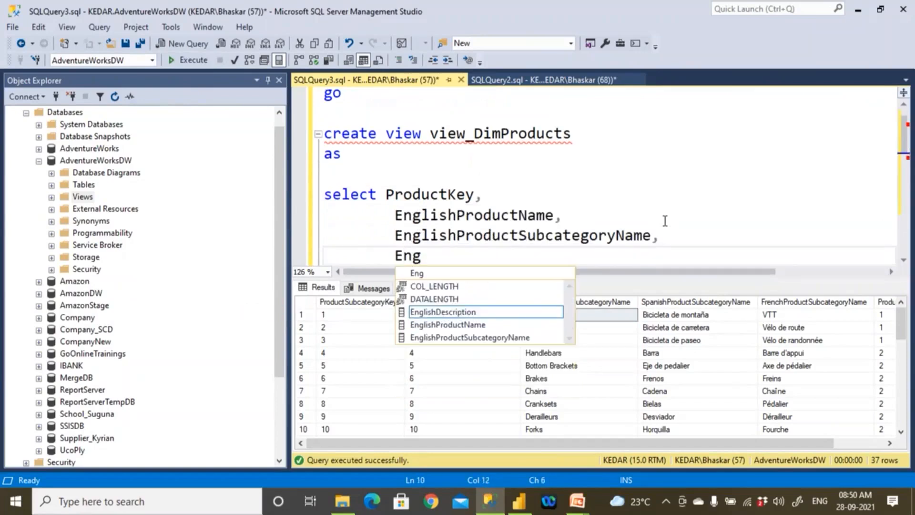
pyautogui.press('Down')
pyautogui.press('Down')
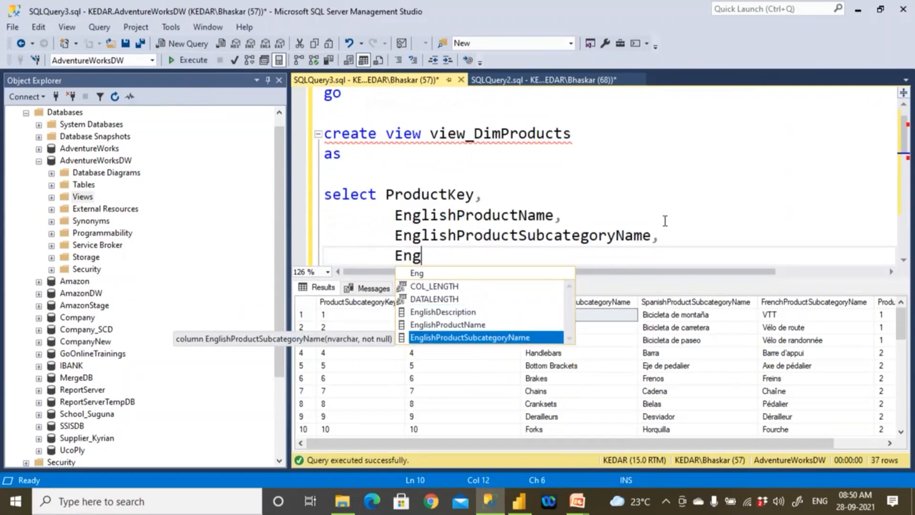
# - Run only the DimProductCategory query and inspect its EnglishProductCategoryName column
pyautogui.click(649, 218)
pyautogui.scroll(-3, 649, 218)
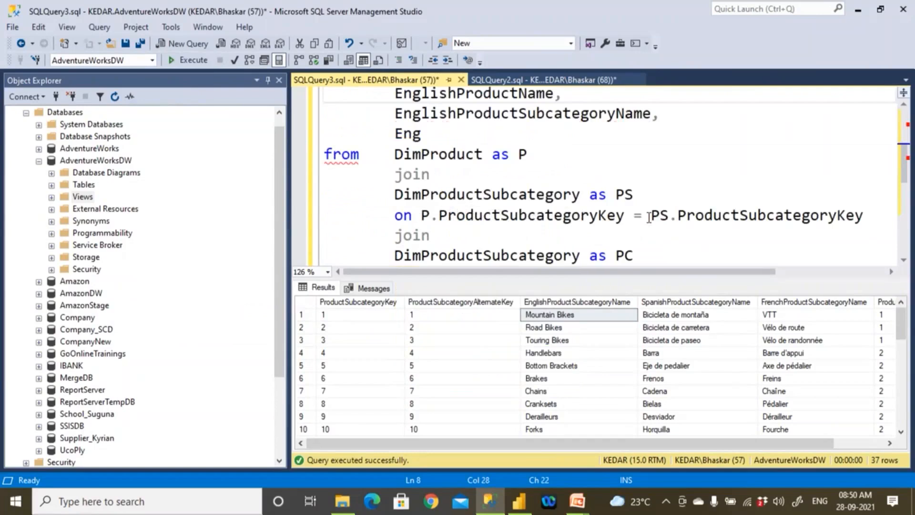
pyautogui.scroll(-1, 645, 220)
pyautogui.moveTo(610, 195); pyautogui.dragTo(324, 195)
pyautogui.click(197, 62)
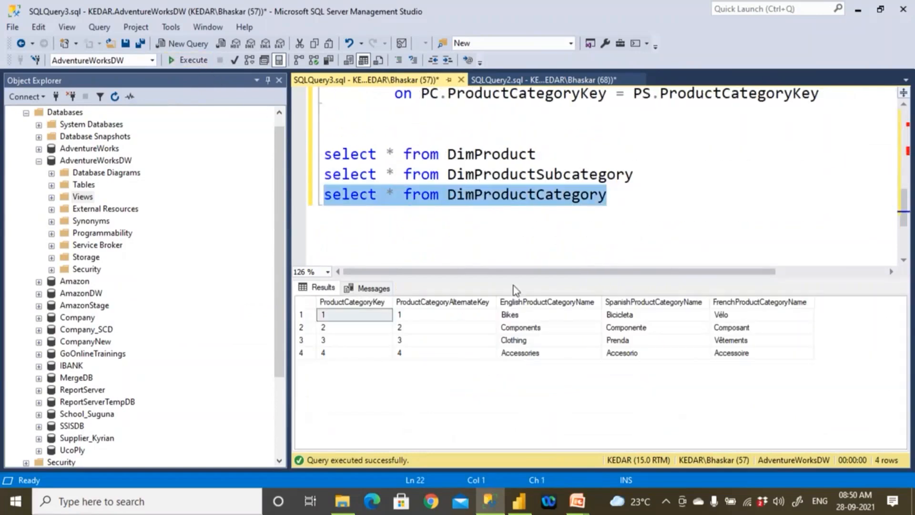
pyautogui.click(535, 304)
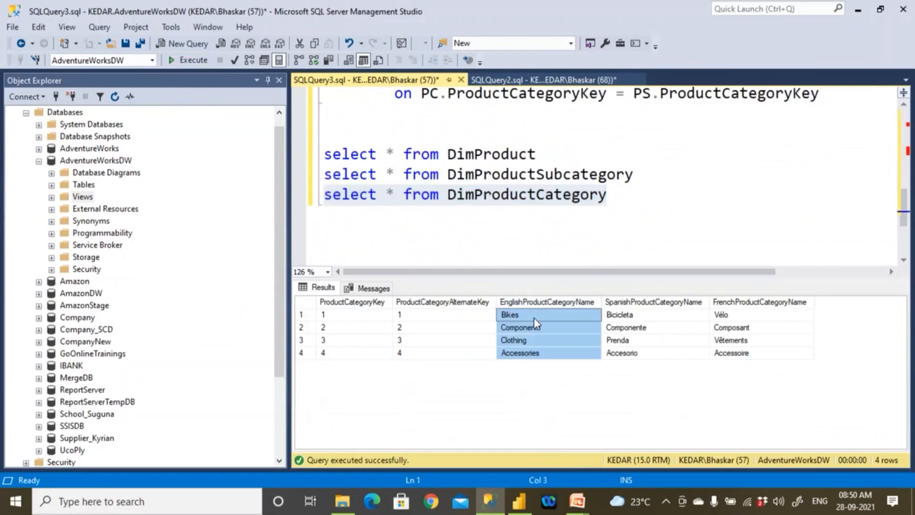
pyautogui.click(533, 318)
# - Extend the fourth column's Eng to English and append ProductSubcategoryName with its comma, copied from the third column
pyautogui.click(544, 231)
pyautogui.scroll(3, 514, 224)
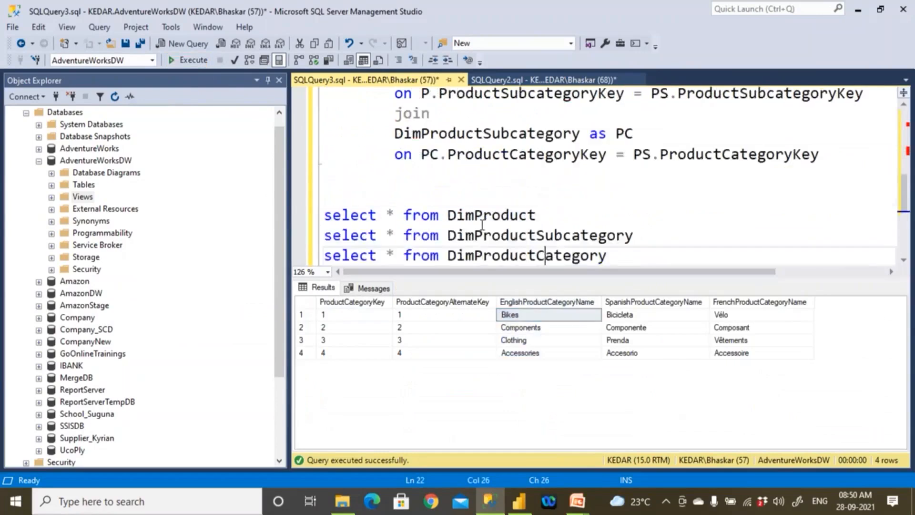
pyautogui.click(431, 139)
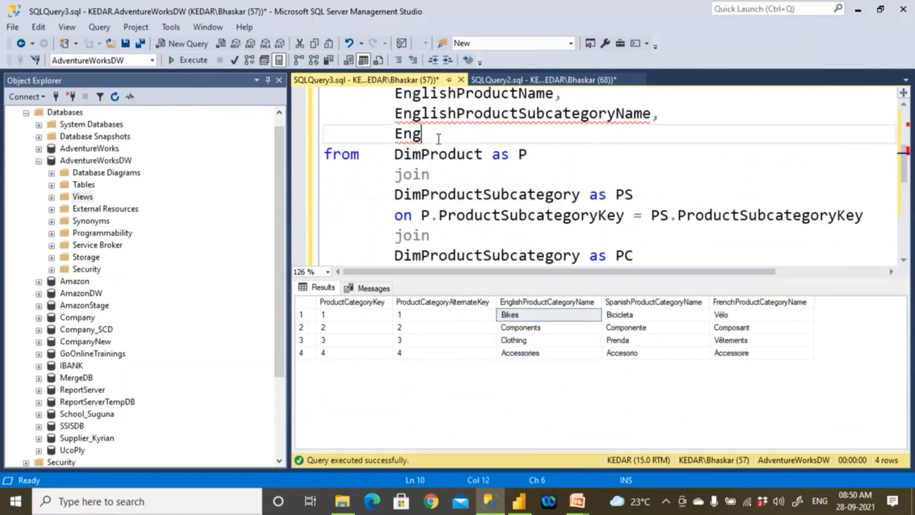
pyautogui.write('lish')
pyautogui.press('Escape')
pyautogui.press('BackSpace')
pyautogui.moveTo(452, 114); pyautogui.dragTo(675, 118)
pyautogui.hotkey('ctrl', 'c')
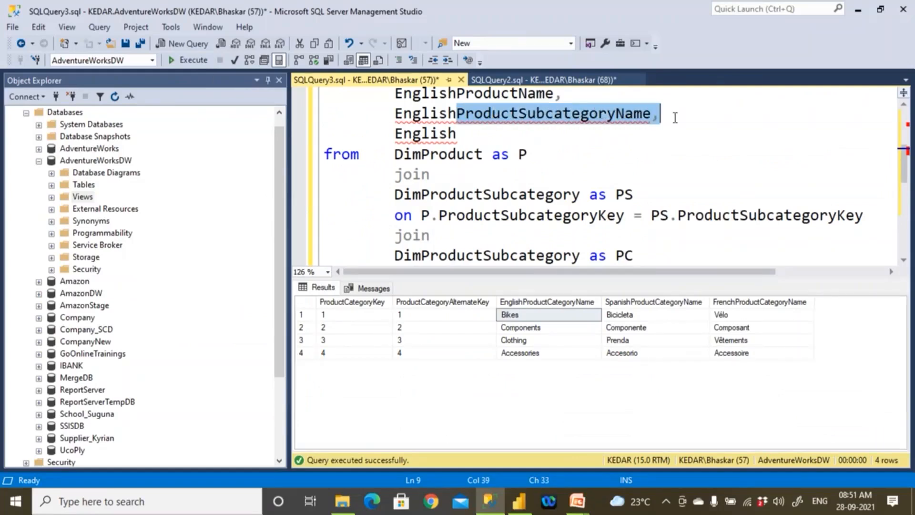
pyautogui.doubleClick(453, 134)
pyautogui.click(471, 135)
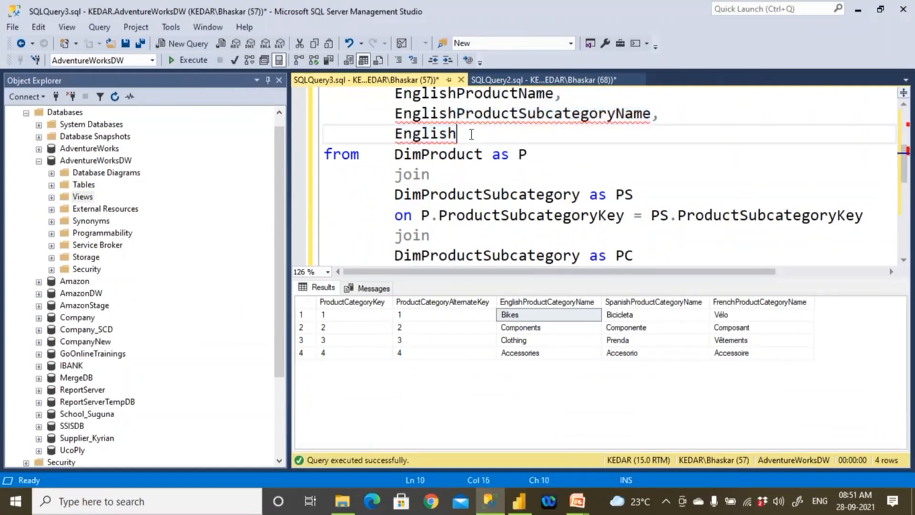
pyautogui.hotkey('ctrl', 'v')
# - Correct the fourth column to EnglishProductCategoryName, remove its trailing comma and hide the query results
pyautogui.moveTo(518, 134); pyautogui.dragTo(552, 138)
pyautogui.press('BackSpace')
pyautogui.hotkey('shift', 'Right')
pyautogui.hotkey('ctrl', 'shift', 'u')
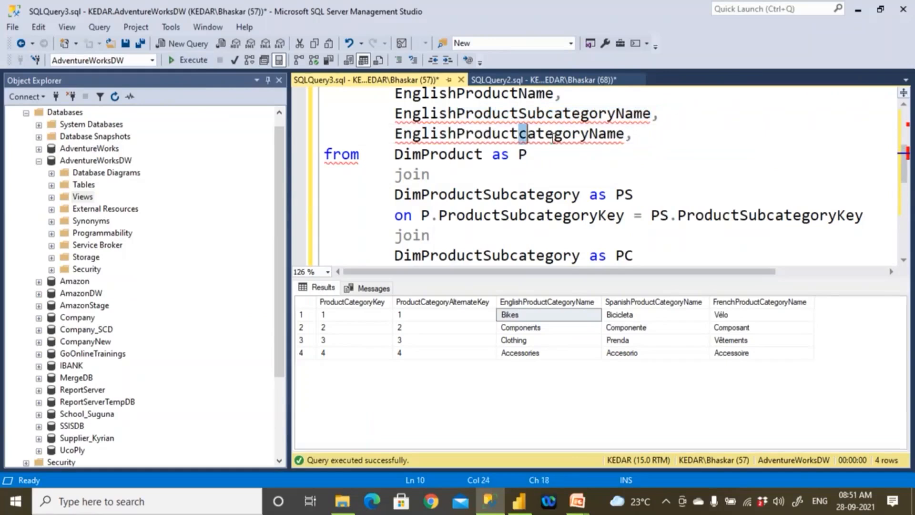
pyautogui.write('C')
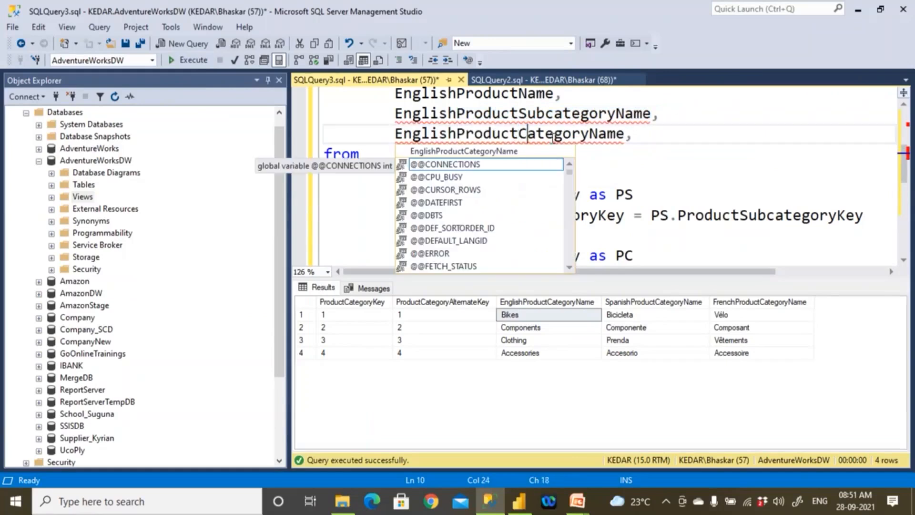
pyautogui.click(660, 172)
pyautogui.hotkey('ctrl', 'r')
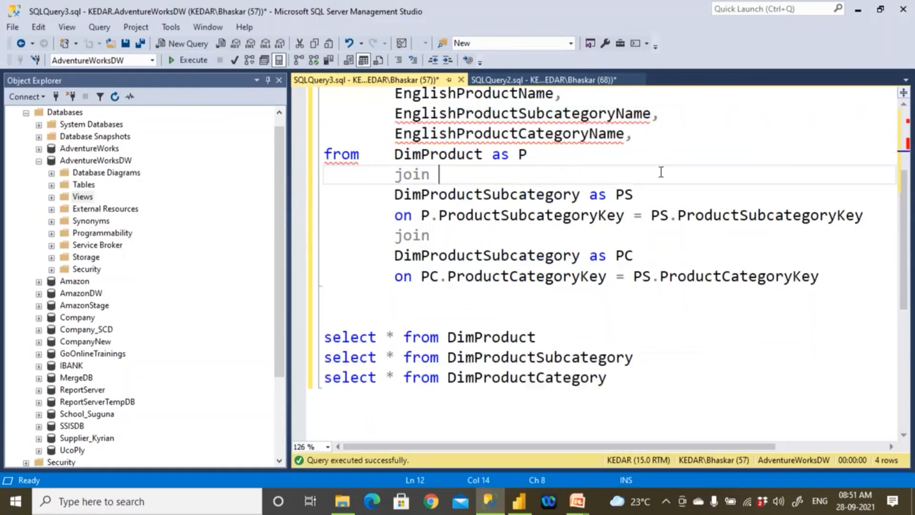
pyautogui.click(639, 138)
pyautogui.press('BackSpace')
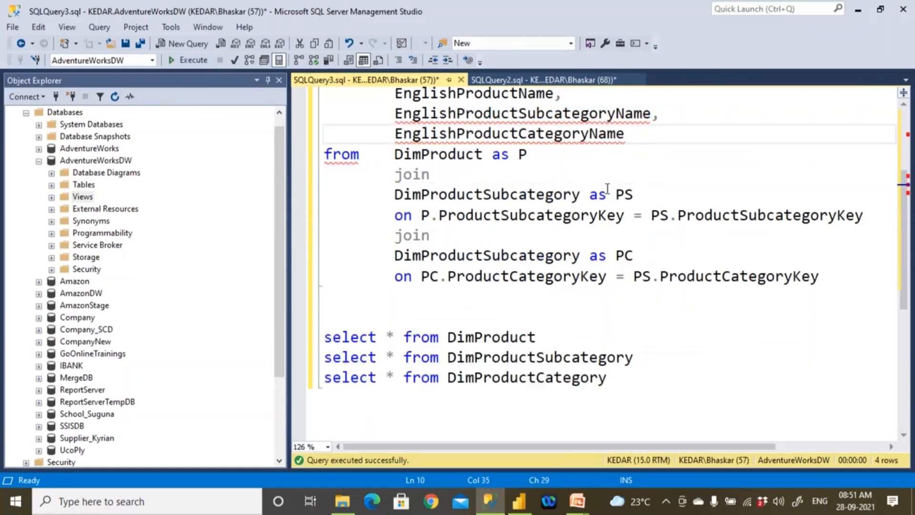
# - Add a Go line directly below the last join condition of the view's select statement
pyautogui.scroll(2, 813, 294)
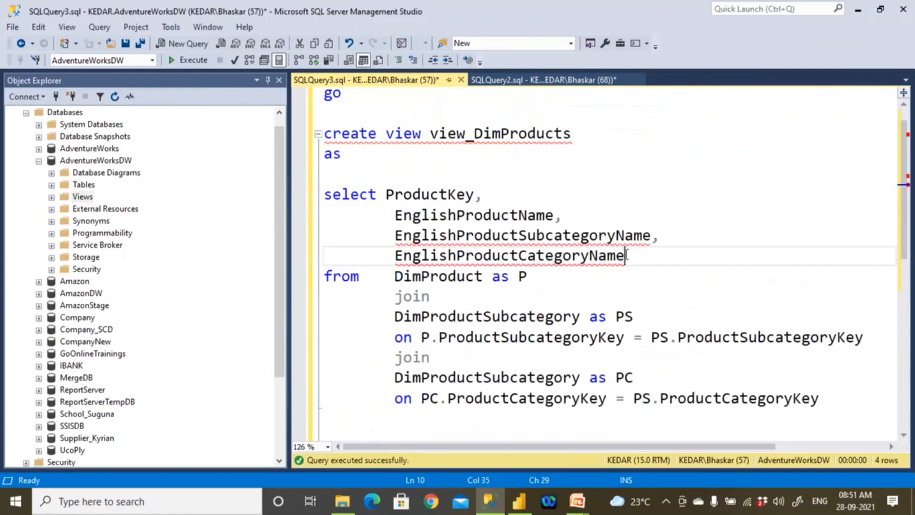
pyautogui.scroll(-1, 462, 279)
pyautogui.click(825, 342)
pyautogui.press('Return')
pyautogui.write('Go')
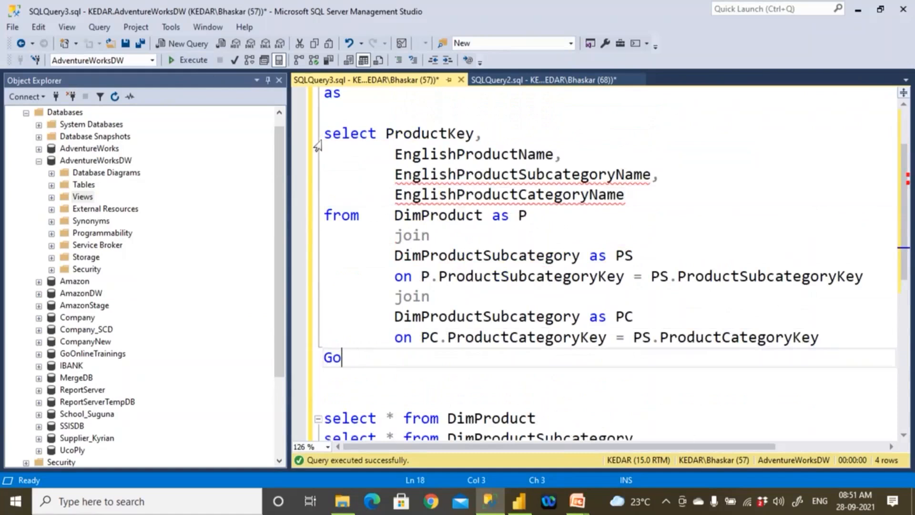
# - Run only the view's select statement, read its messages and hide the output
pyautogui.moveTo(322, 134); pyautogui.dragTo(831, 343)
pyautogui.press('F5')
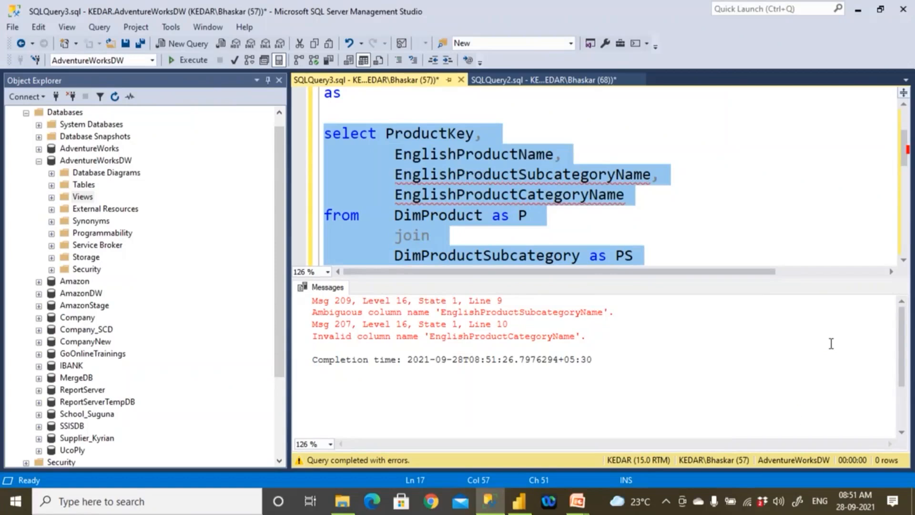
pyautogui.hotkey('ctrl', 'r')
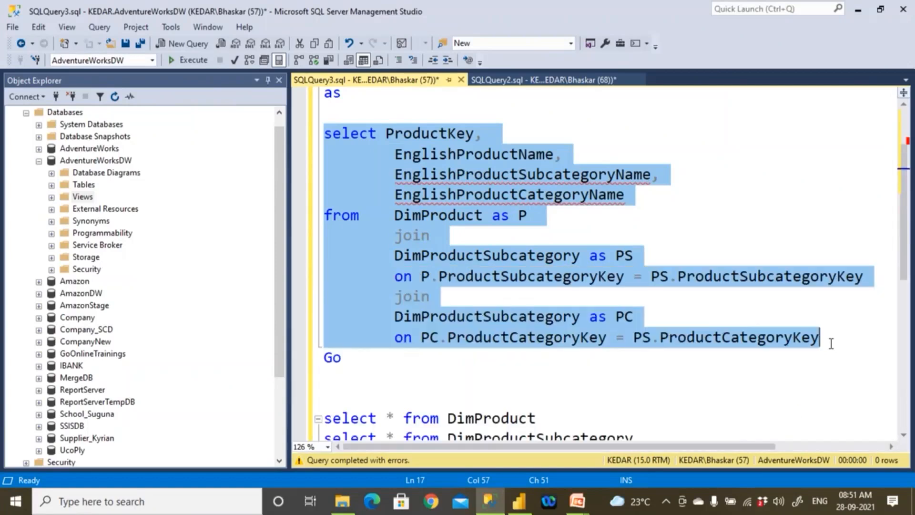
pyautogui.click(751, 411)
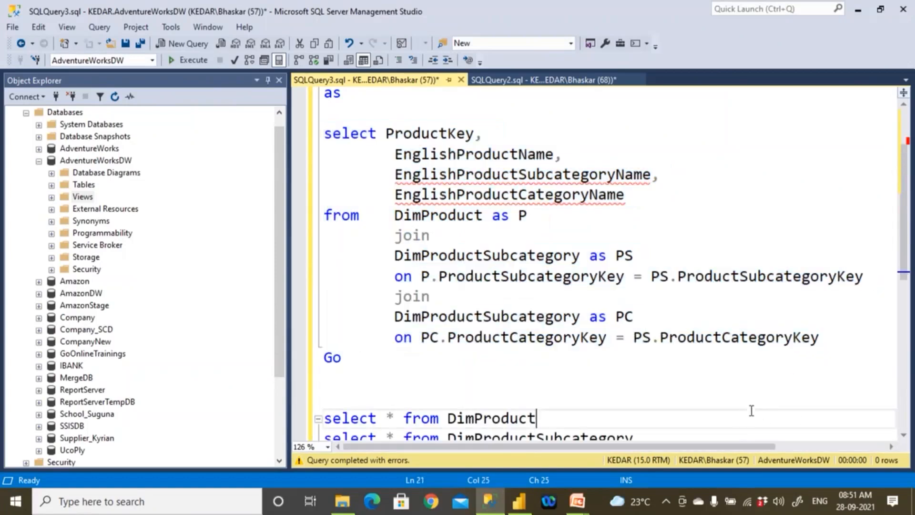
# - Qualify EnglishProductSubcategoryName with the PS. alias and EnglishProductCategoryName with the PC. alias
pyautogui.click(396, 175)
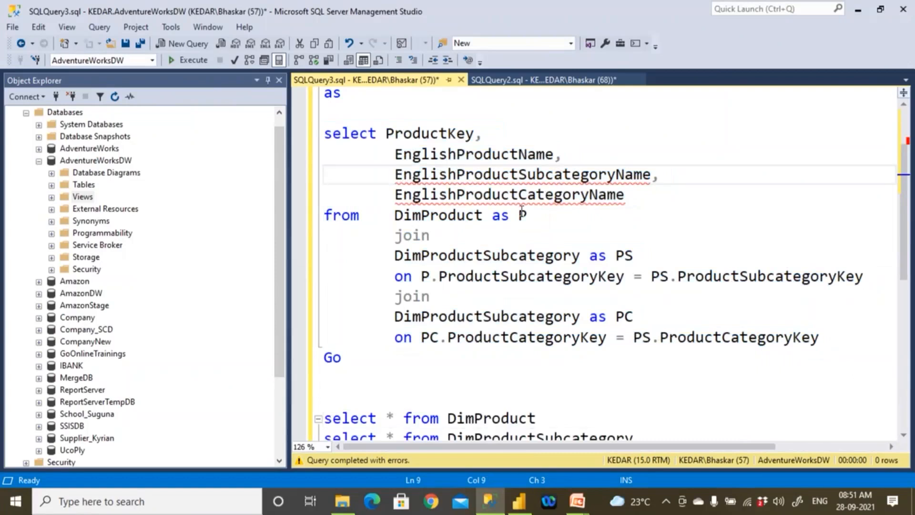
pyautogui.write('PS.')
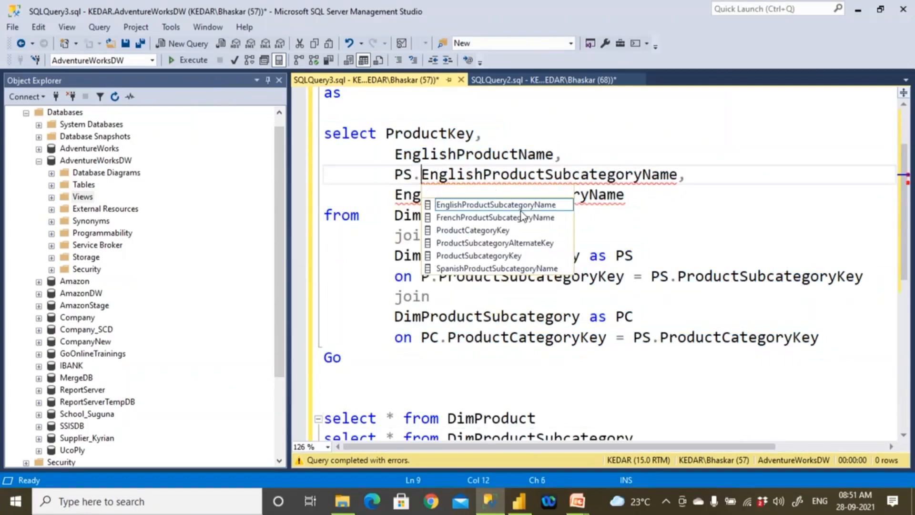
pyautogui.click(395, 195)
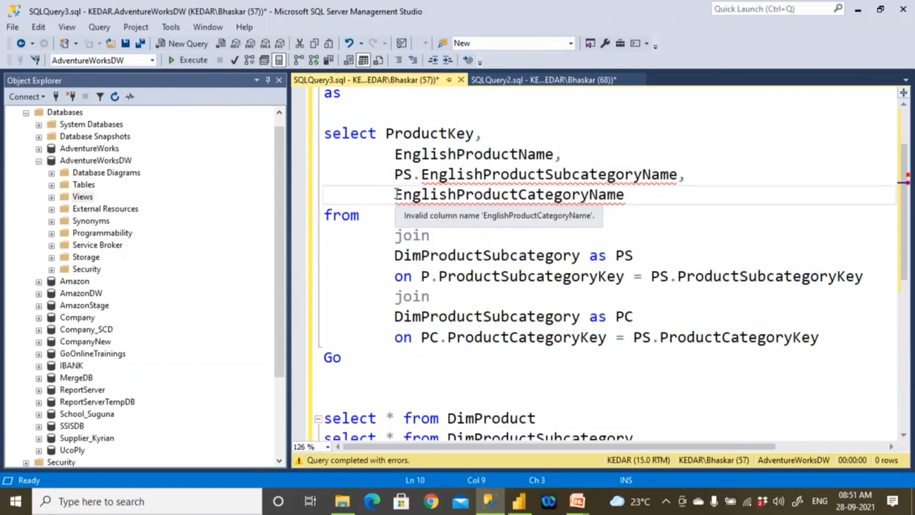
pyautogui.write('PC.')
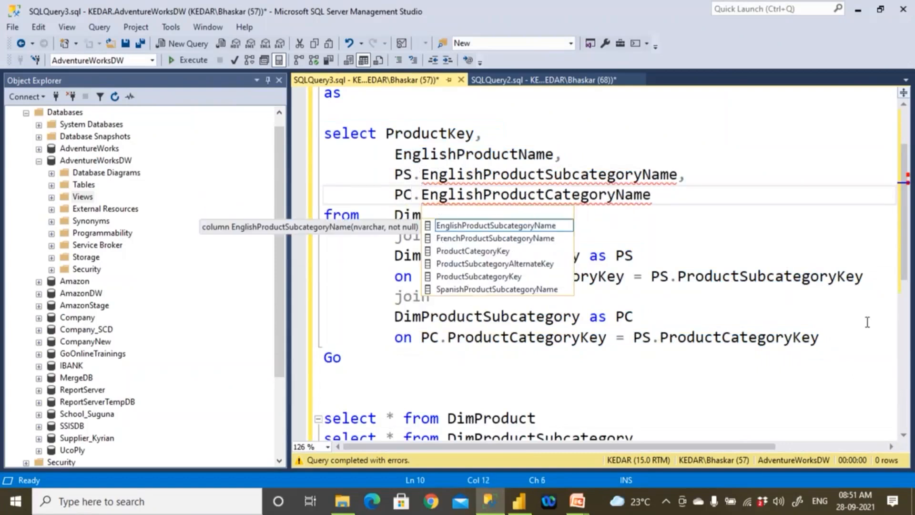
pyautogui.click(459, 324)
# - Try to run the select statement with the qualified columns, read the messages and hide the output
pyautogui.moveTo(340, 356); pyautogui.dragTo(287, 152)
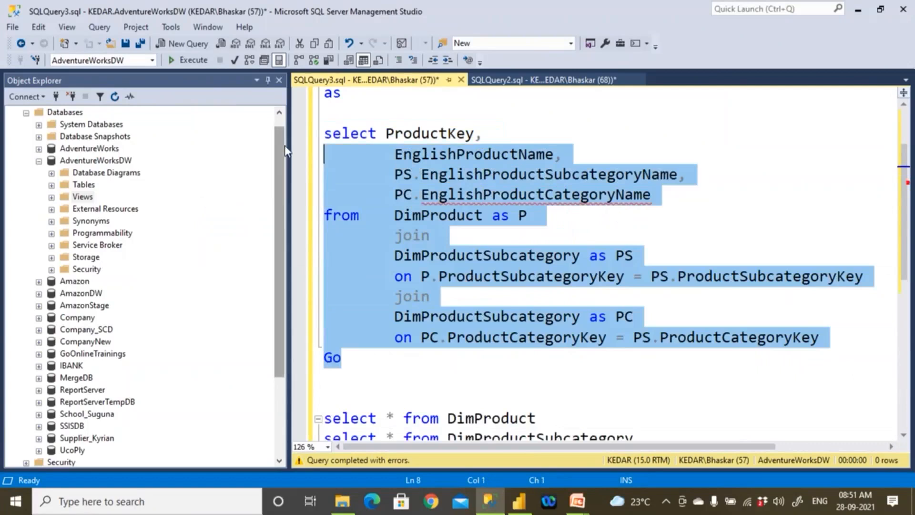
pyautogui.click(187, 60)
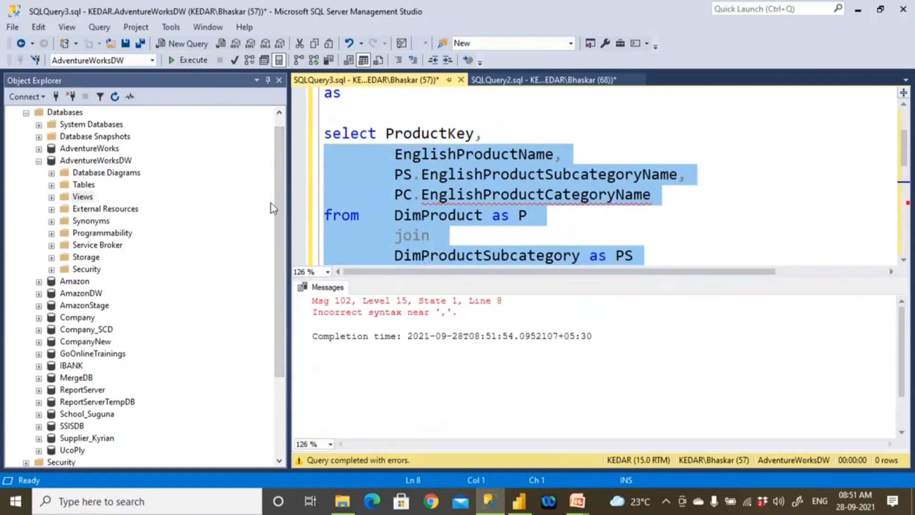
pyautogui.click(657, 214)
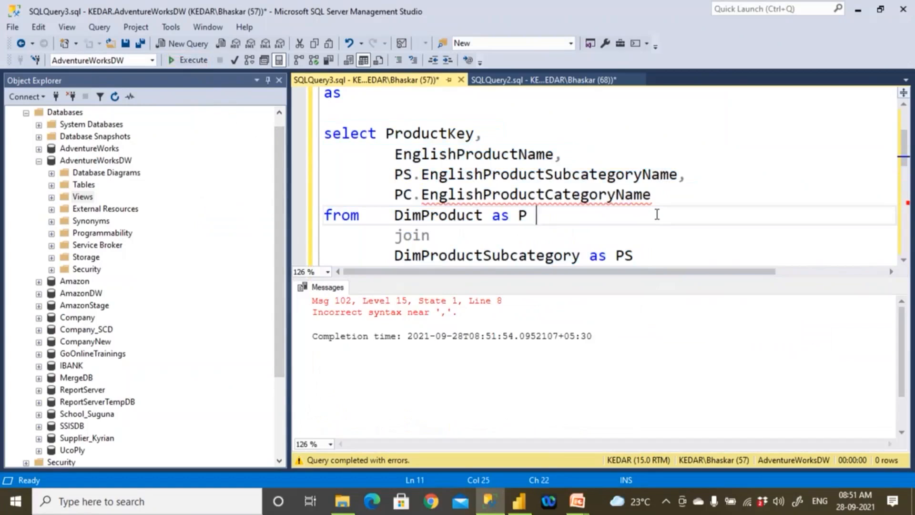
pyautogui.hotkey('ctrl', 'r')
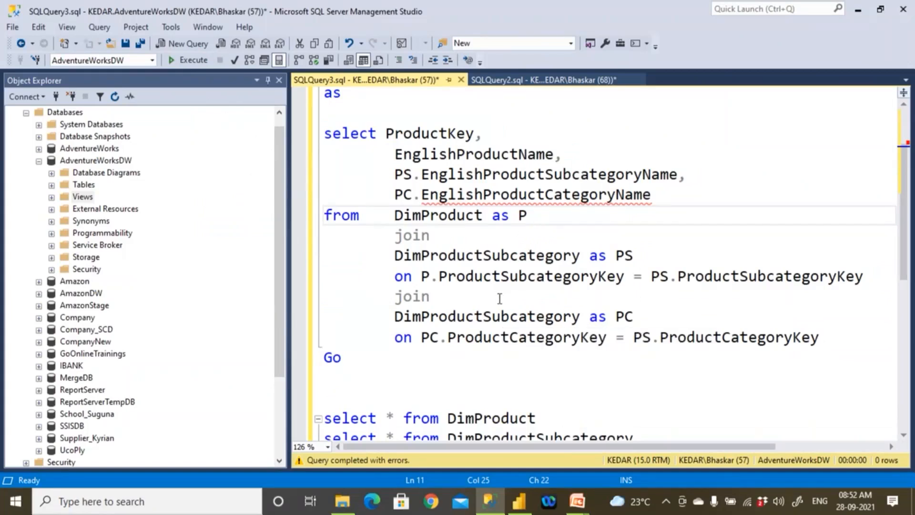
# - Change the table of the second join, aliased PC, to DimProductCategory and check the three joined table names
pyautogui.moveTo(482, 315); pyautogui.dragTo(518, 325)
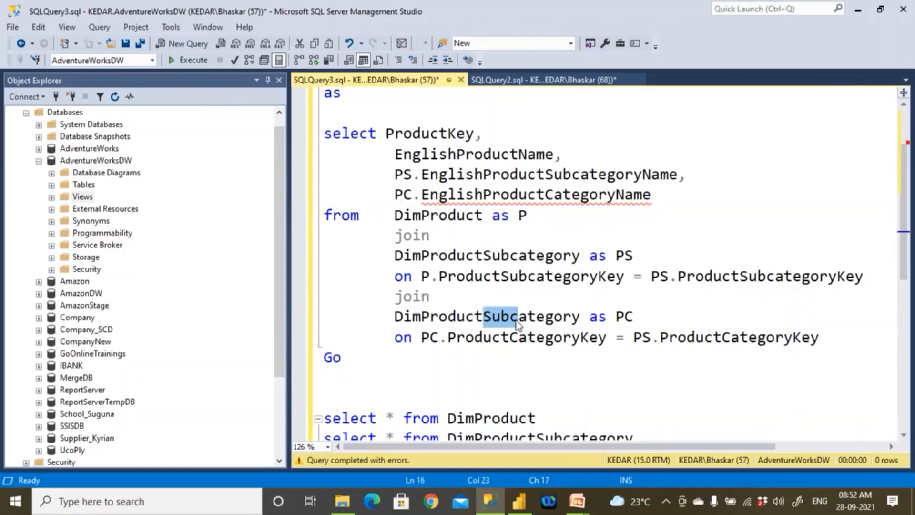
pyautogui.write('C')
pyautogui.click(577, 295)
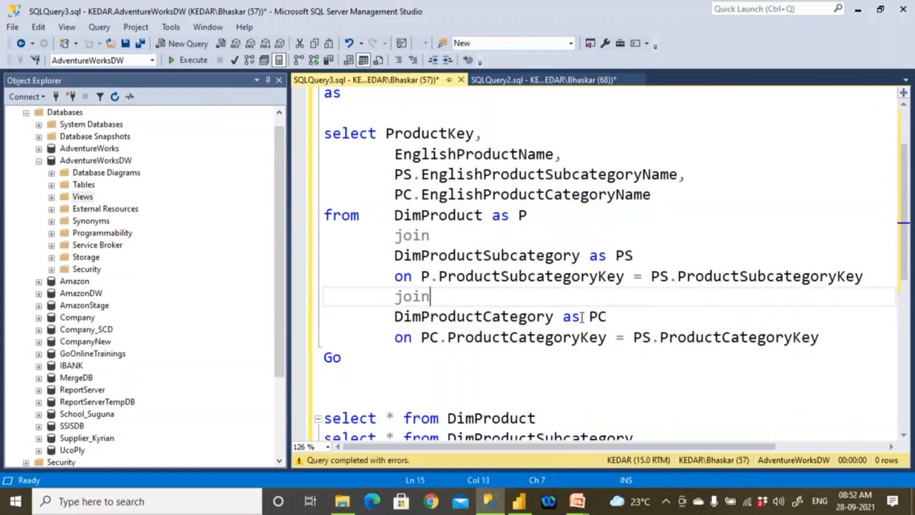
pyautogui.moveTo(395, 215); pyautogui.dragTo(483, 217)
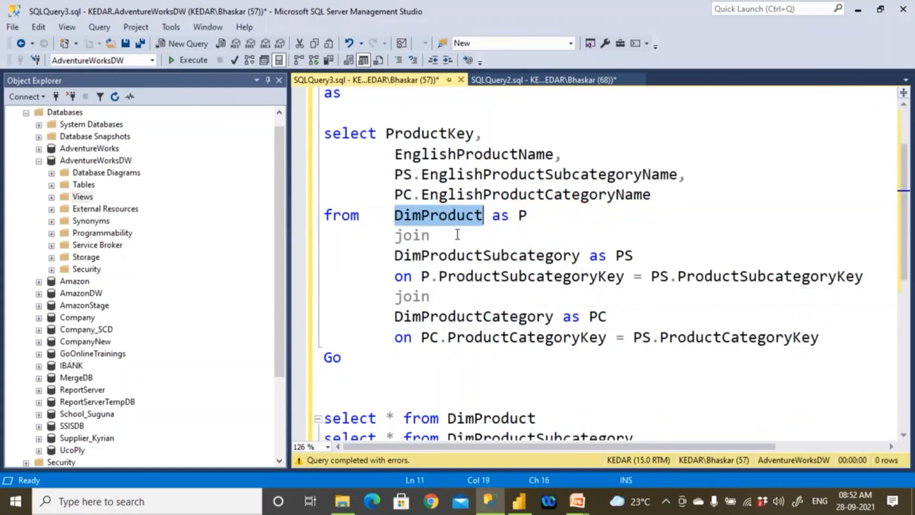
pyautogui.moveTo(395, 255); pyautogui.dragTo(580, 256)
pyautogui.moveTo(395, 317); pyautogui.dragTo(564, 316)
pyautogui.click(452, 363)
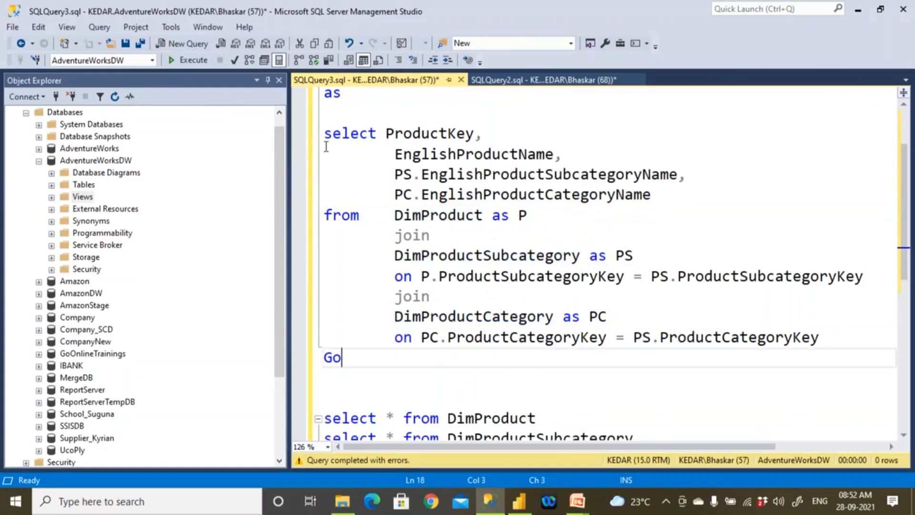
# - Run the view's full select statement without Go and inspect the ProductKey and EnglishProductName result columns
pyautogui.moveTo(325, 137); pyautogui.dragTo(697, 318)
pyautogui.keyDown('shift'); pyautogui.click(834, 335); pyautogui.keyUp('shift')
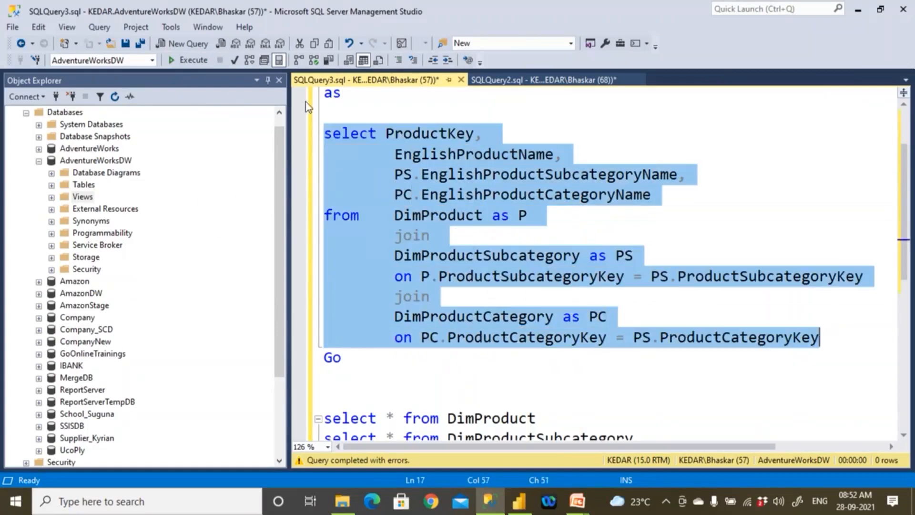
pyautogui.click(186, 61)
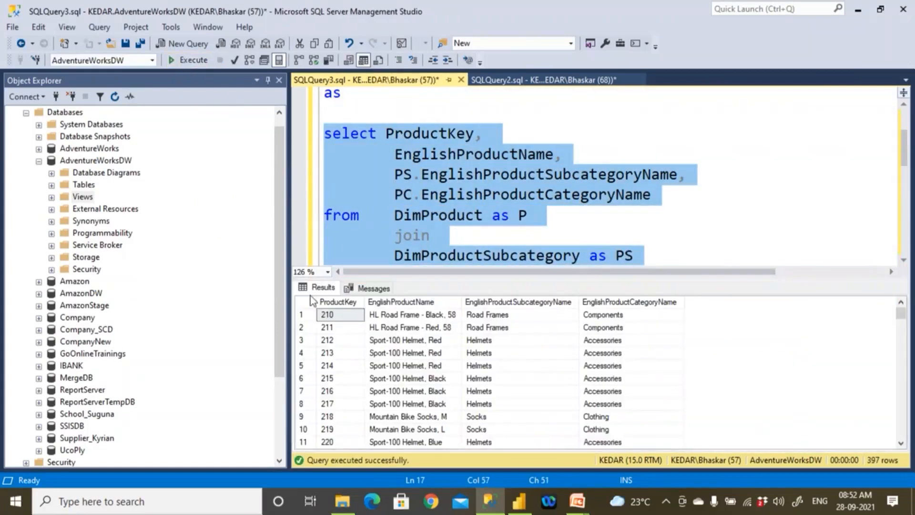
pyautogui.click(347, 307)
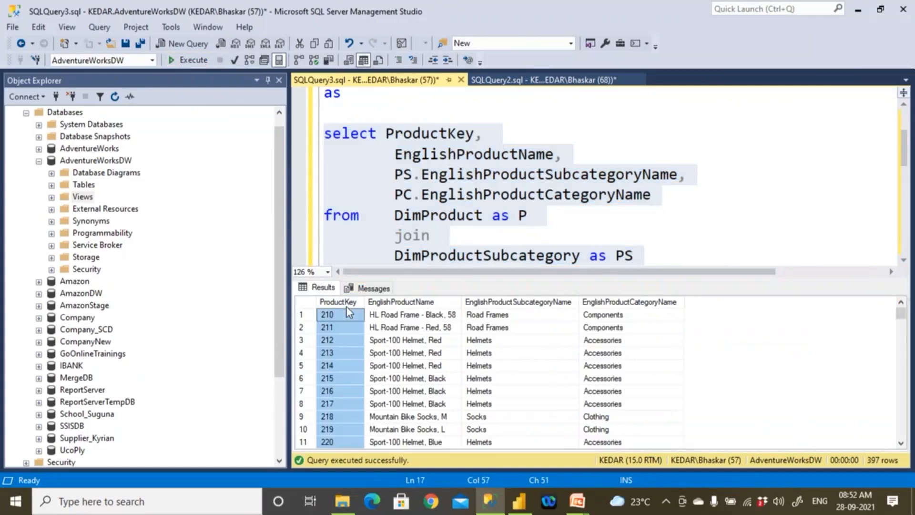
pyautogui.click(398, 309)
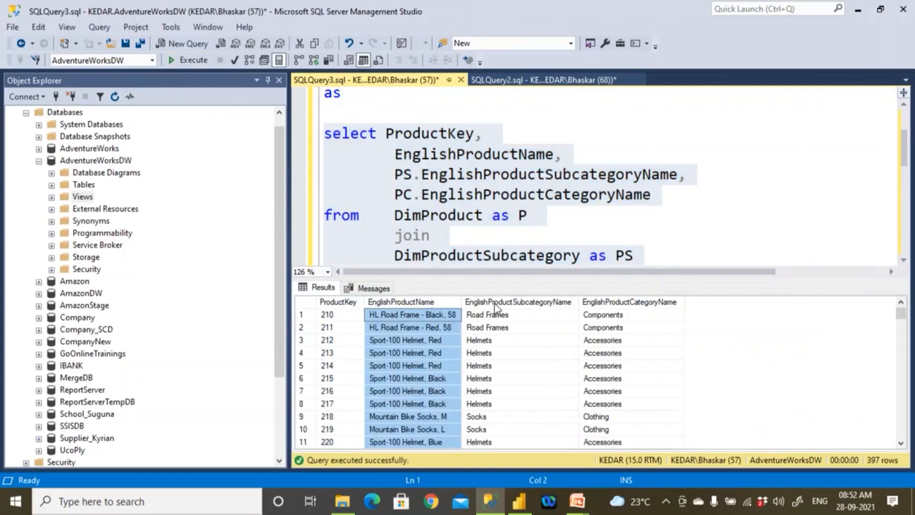
# - Alias the EnglishProductName column as ProductName in the view's select list
pyautogui.click(500, 233)
pyautogui.click(575, 159)
pyautogui.press('Left')
pyautogui.write('as Produ')
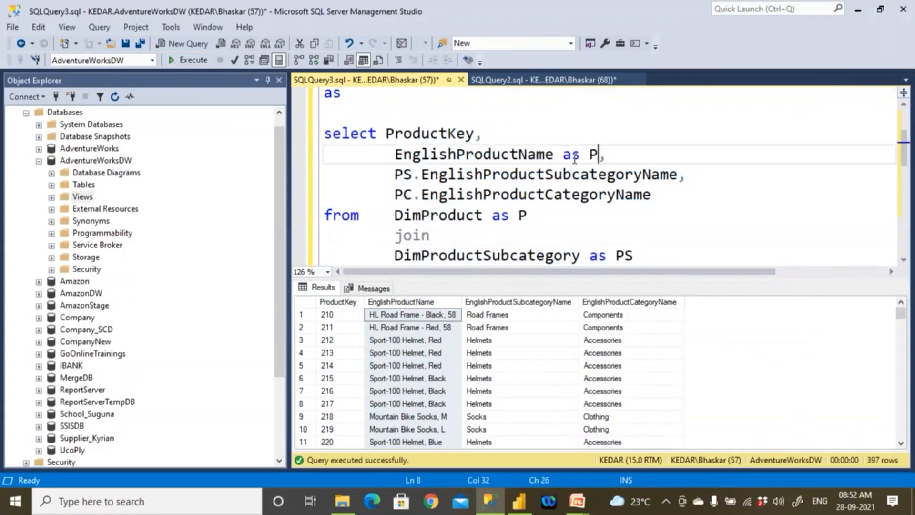
pyautogui.write('ctName')
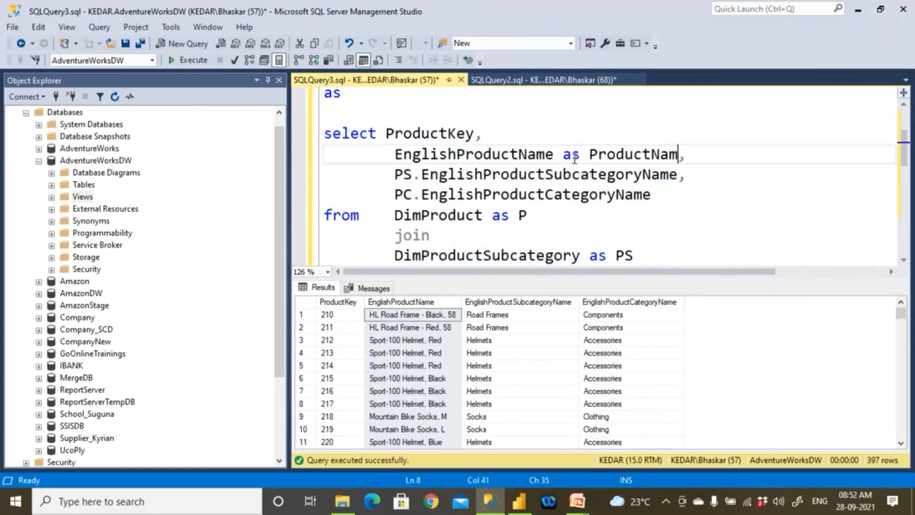
# - Alias the PS.EnglishProductSubcategoryName column as ProductSubcategory in the view's select list
pyautogui.click(548, 178)
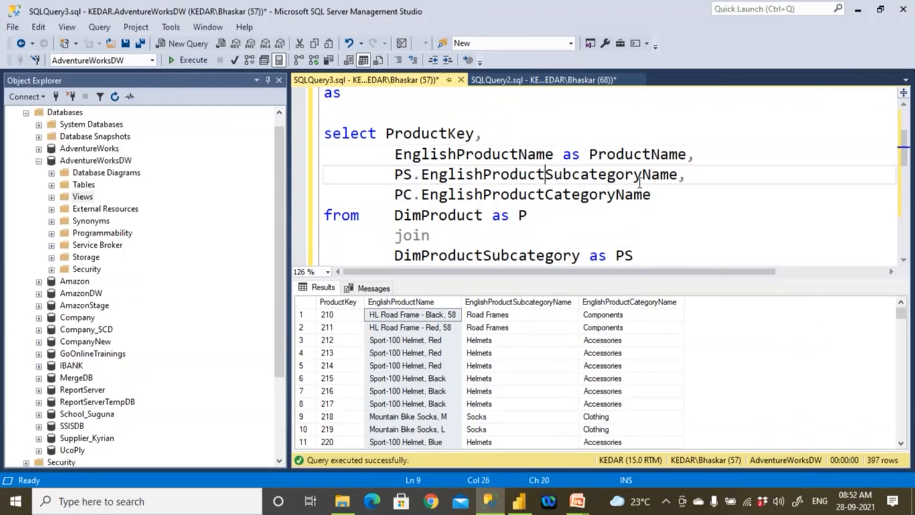
pyautogui.keyDown('shift'); pyautogui.click(681, 179); pyautogui.keyUp('shift')
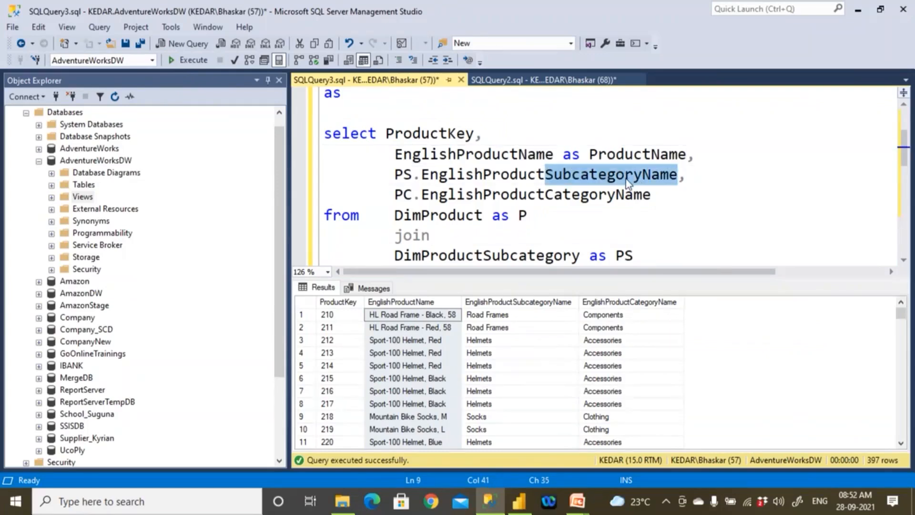
pyautogui.click(484, 174)
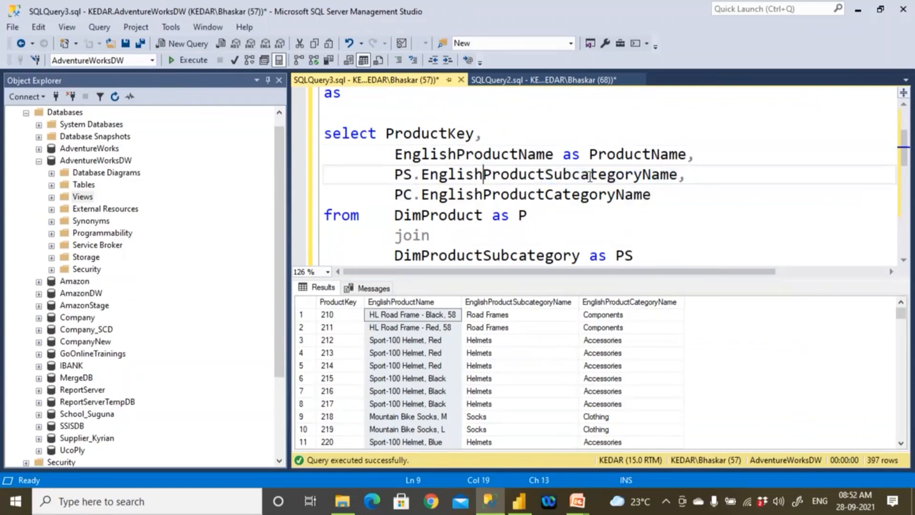
pyautogui.keyDown('shift'); pyautogui.click(638, 176); pyautogui.keyUp('shift')
pyautogui.hotkey('ctrl', 'c')
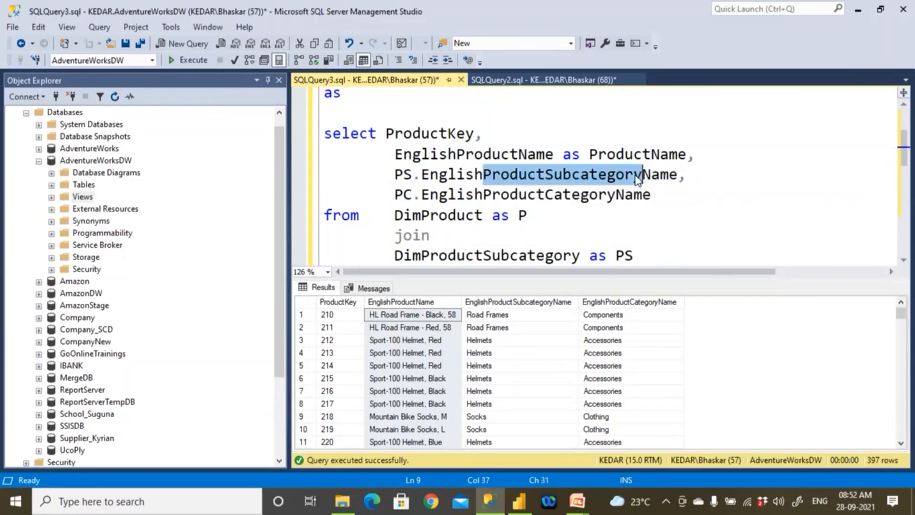
pyautogui.click(680, 176)
pyautogui.write('ad')
pyautogui.press('BackSpace')
pyautogui.press('BackSpace')
pyautogui.write('s')
pyautogui.hotkey('ctrl', 'v')
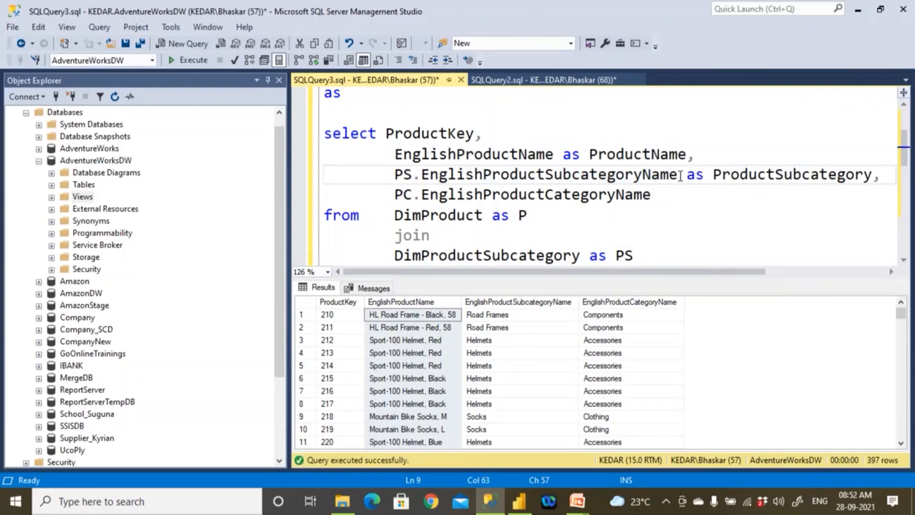
# - Alias the PC.EnglishProductCategoryName column as ProductCategory and hide the results
pyautogui.moveTo(483, 195); pyautogui.dragTo(616, 206)
pyautogui.hotkey('ctrl', 'c')
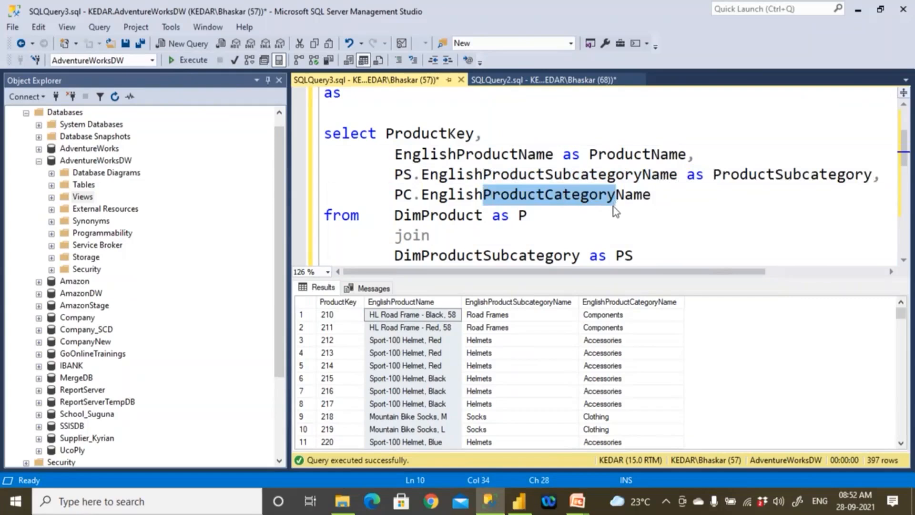
pyautogui.click(667, 200)
pyautogui.write('as')
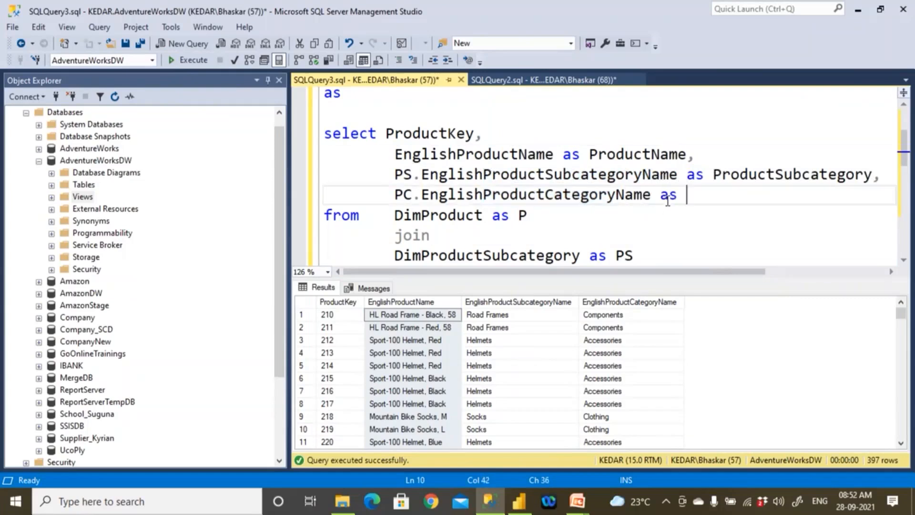
pyautogui.hotkey('ctrl', 'v')
pyautogui.hotkey('ctrl', 'r')
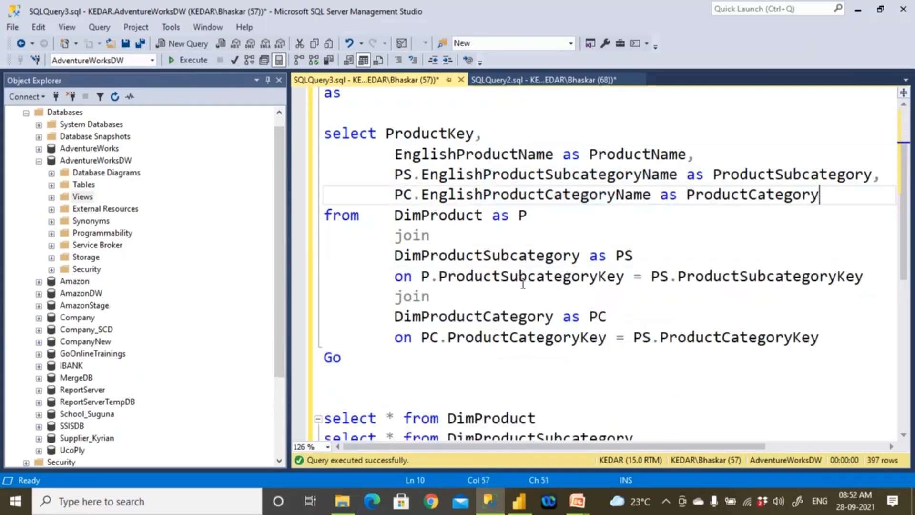
# - Run the view's select statement without Go, check the ProductName, ProductSubcategory and ProductCategory result columns, and hide the results
pyautogui.moveTo(320, 138); pyautogui.dragTo(845, 333)
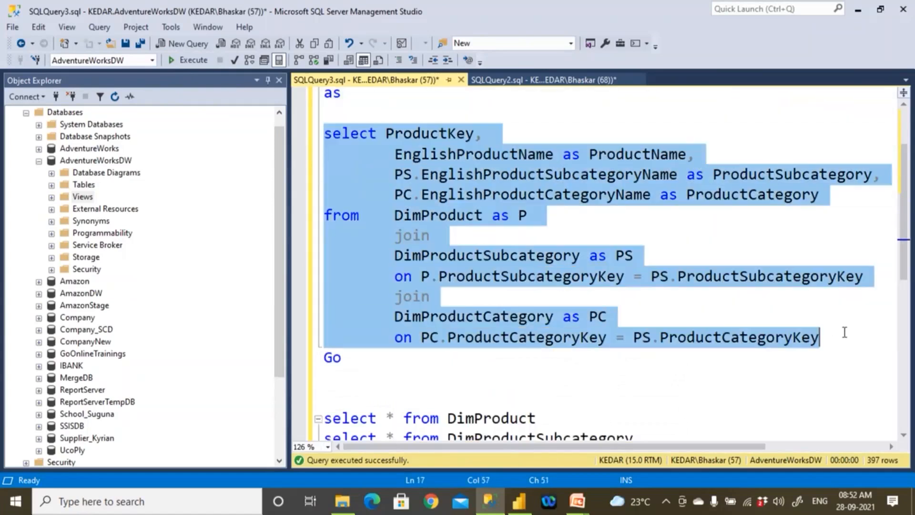
pyautogui.click(186, 62)
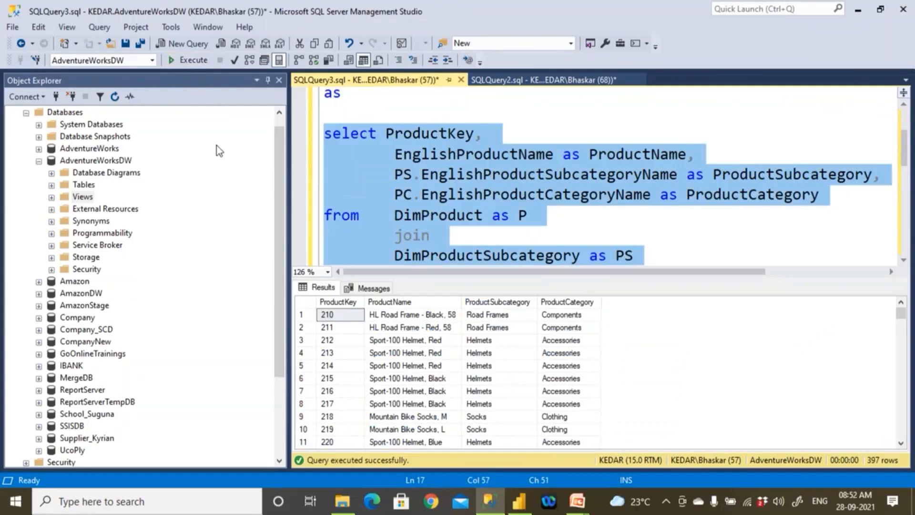
pyautogui.click(379, 303)
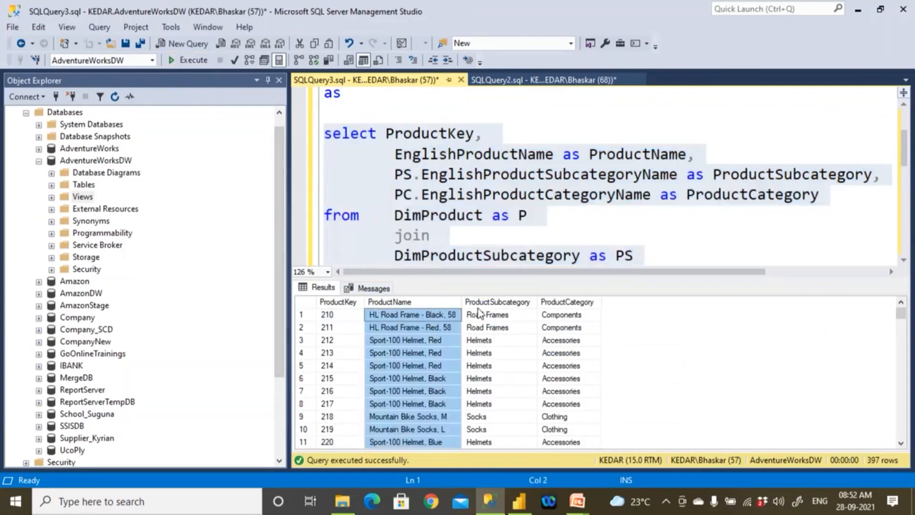
pyautogui.click(479, 307)
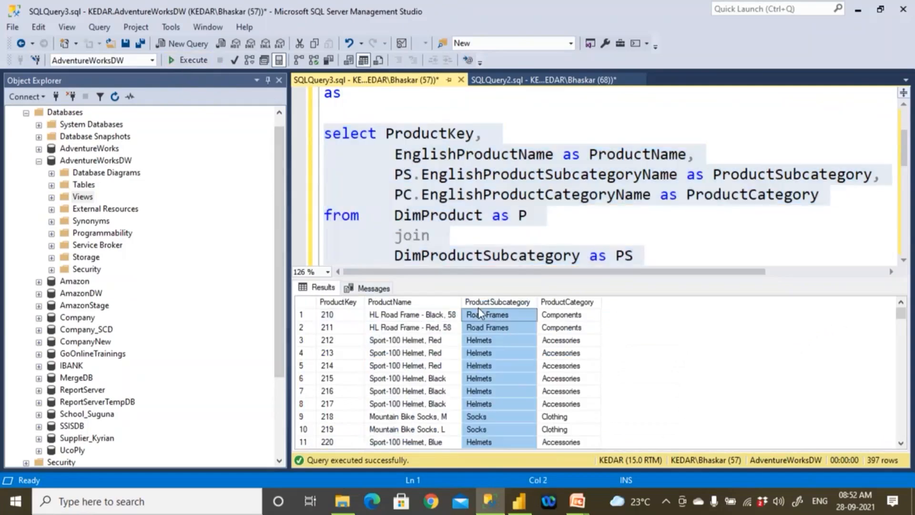
pyautogui.click(567, 304)
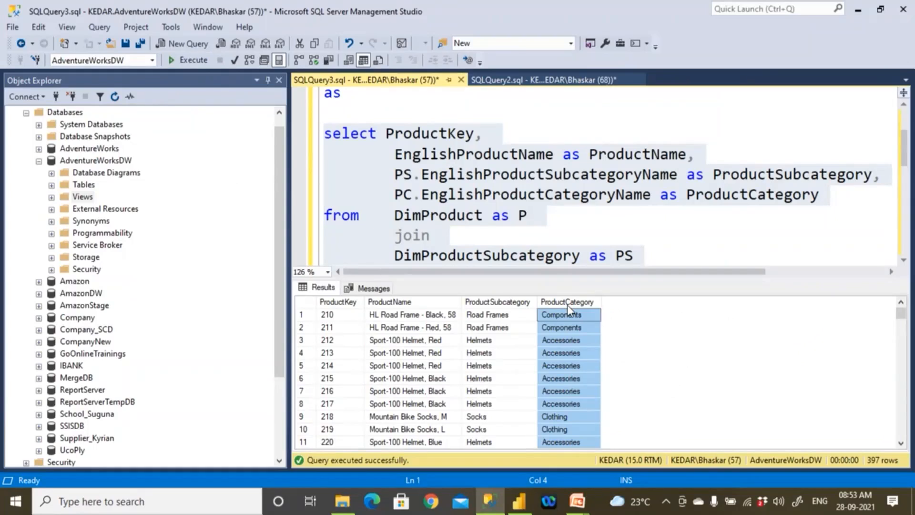
pyautogui.hotkey('ctrl', 'r')
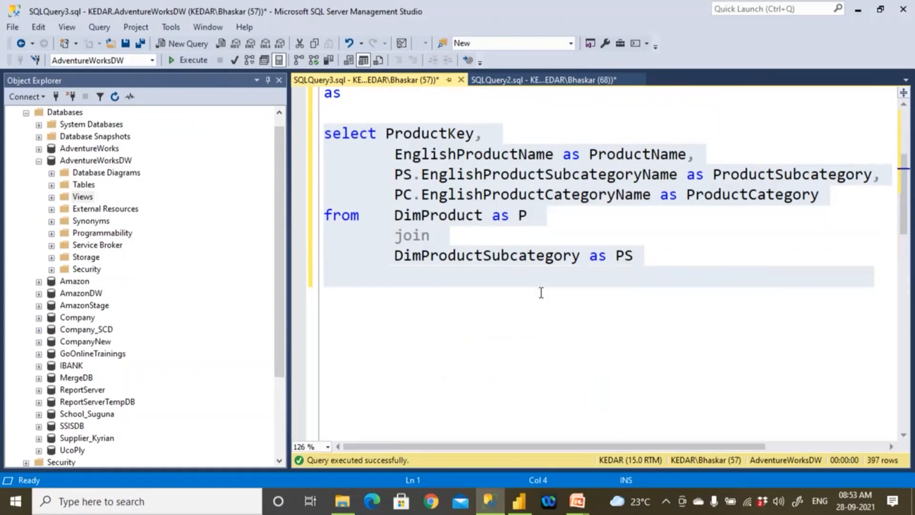
# - Execute the script from use AdventureWorksDW through the closing Go to create view_DimProducts, and expand the database's Tables folder
pyautogui.scroll(2, 500, 276)
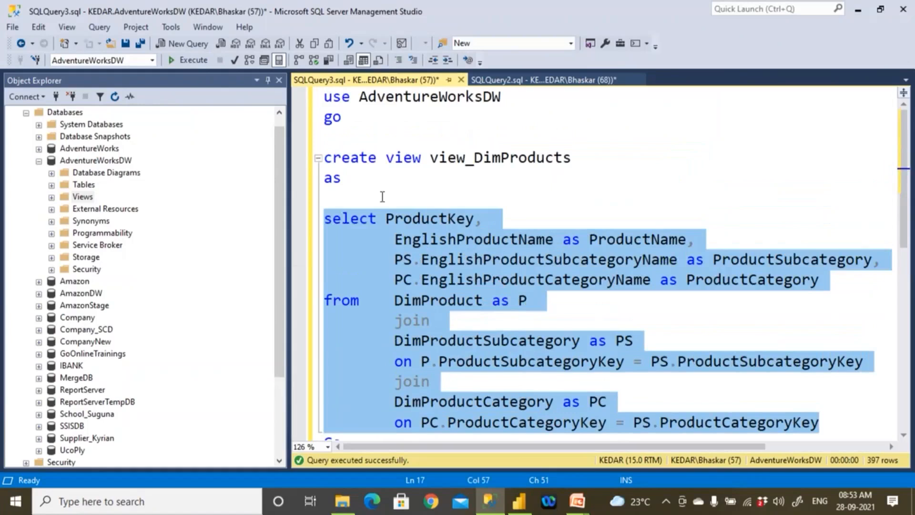
pyautogui.click(366, 140)
pyautogui.scroll(-1, 384, 438)
pyautogui.moveTo(361, 391); pyautogui.dragTo(324, 95)
pyautogui.moveTo(326, 129); pyautogui.dragTo(225, 66)
pyautogui.click(189, 59)
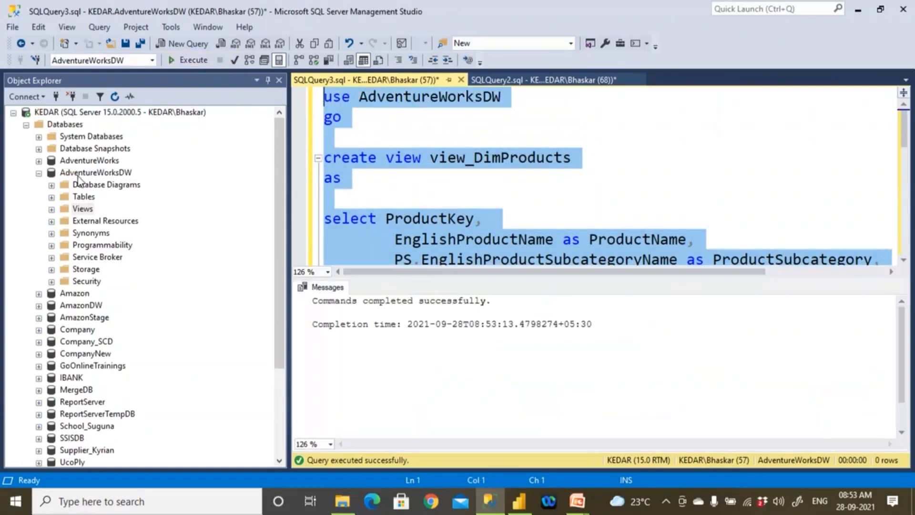
pyautogui.click(81, 173)
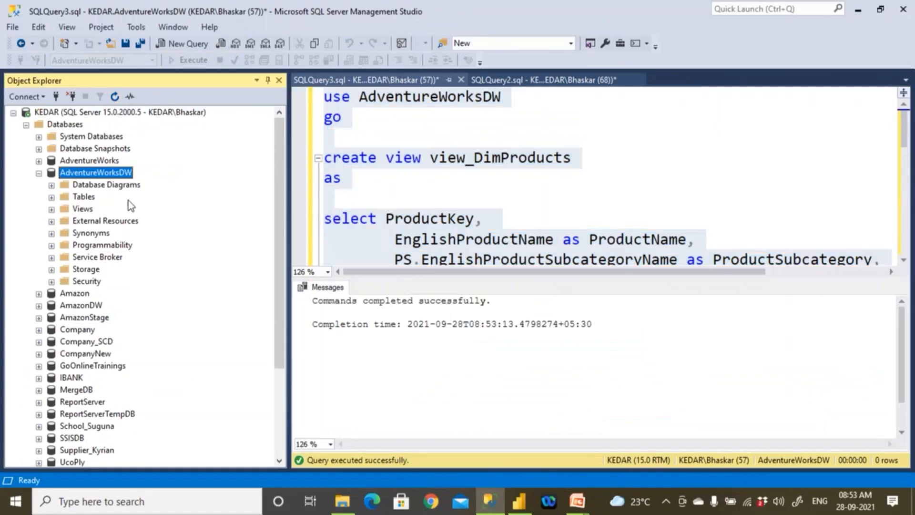
pyautogui.doubleClick(88, 197)
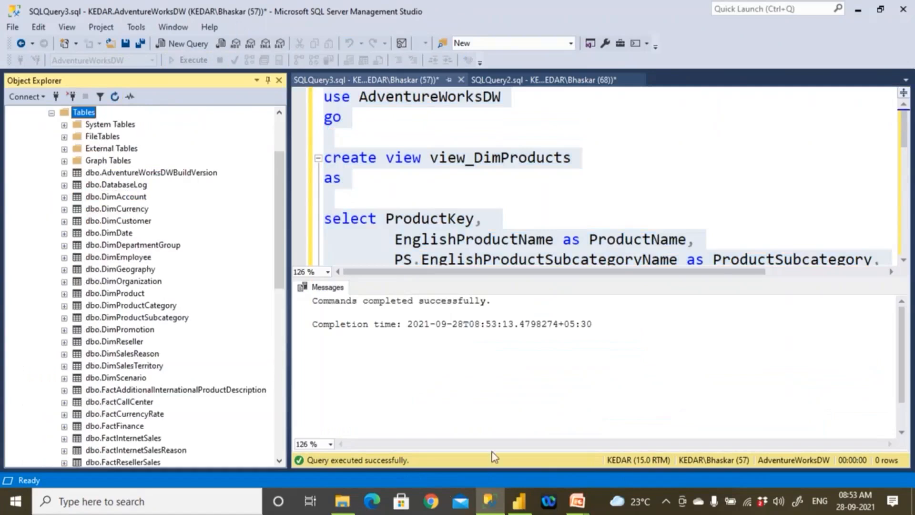
# - Switch to Power BI Desktop and connect to the SQL Server database AdventureWorksDW on server "." in Import mode
pyautogui.click(519, 500)
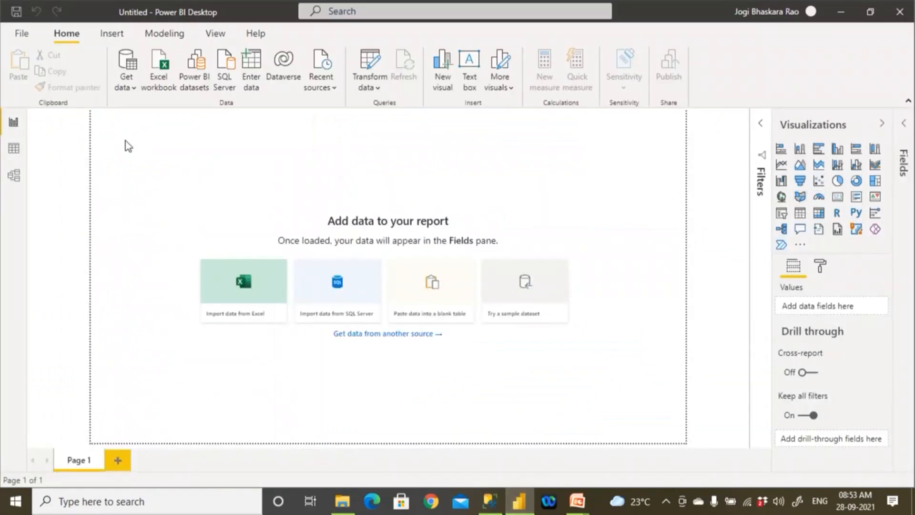
pyautogui.click(133, 91)
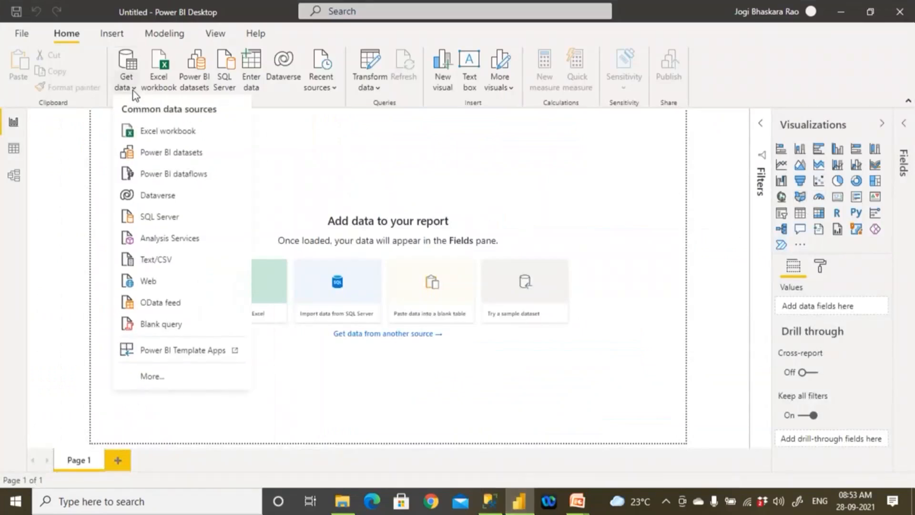
pyautogui.click(152, 216)
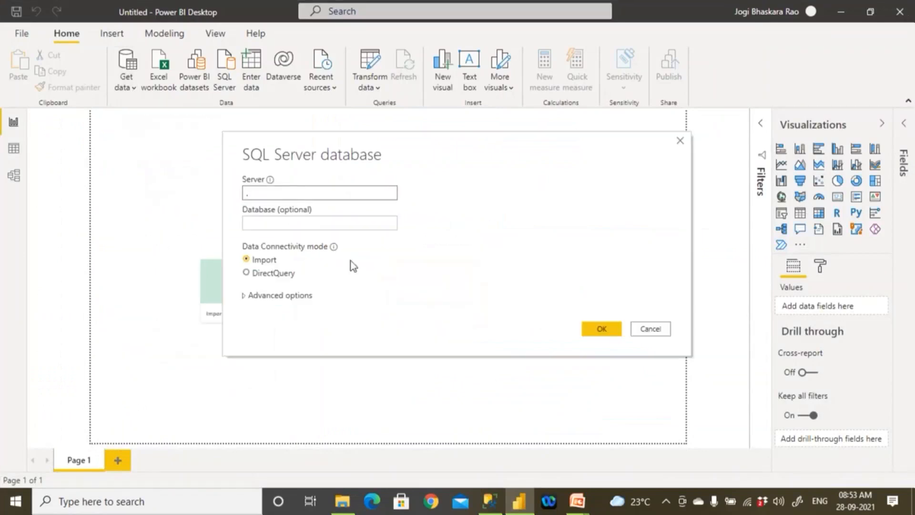
pyautogui.click(491, 499)
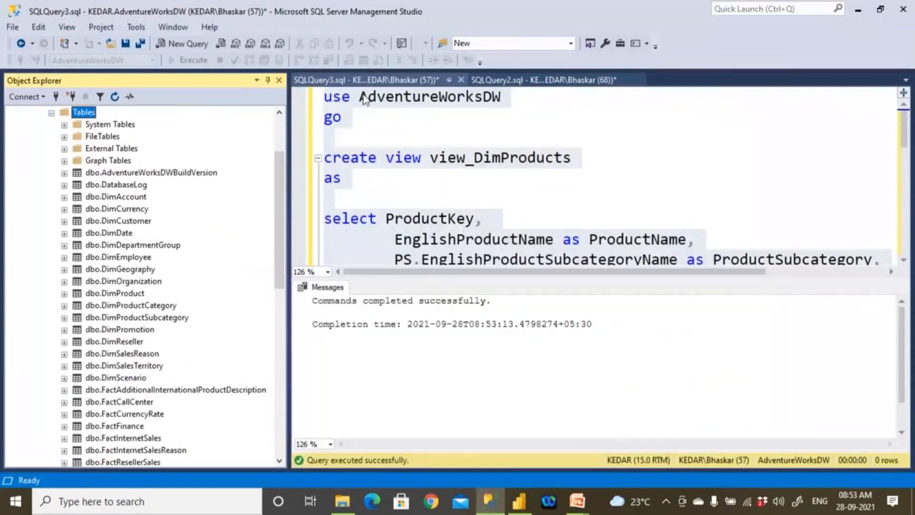
pyautogui.doubleClick(393, 98)
pyautogui.hotkey('ctrl', 'c')
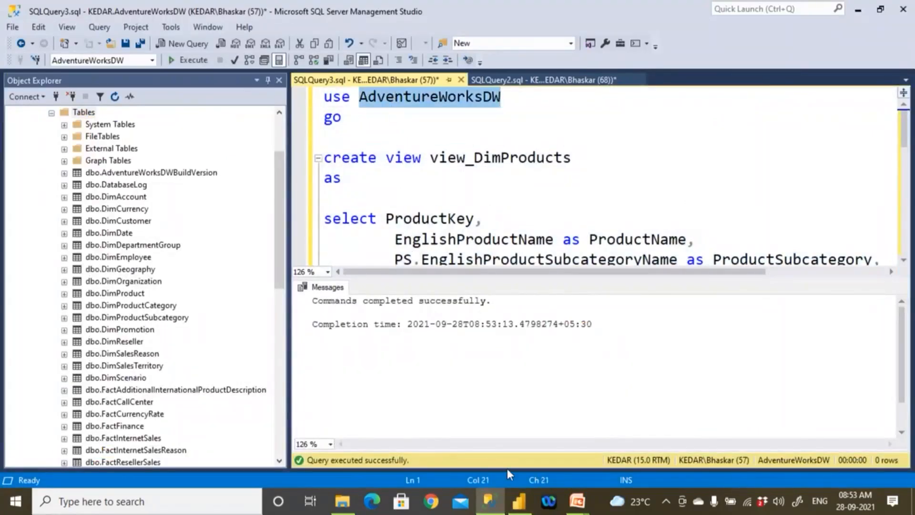
pyautogui.click(519, 500)
pyautogui.click(278, 220)
pyautogui.hotkey('ctrl', 'v')
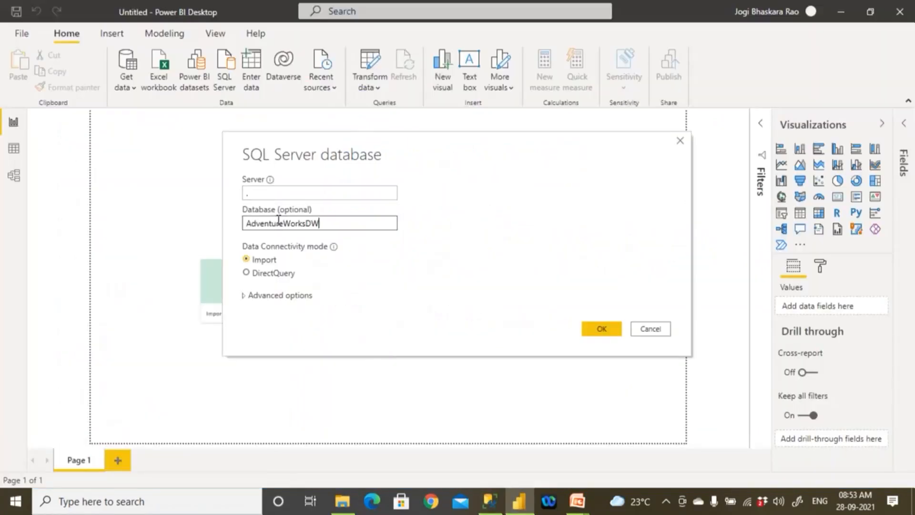
pyautogui.click(599, 331)
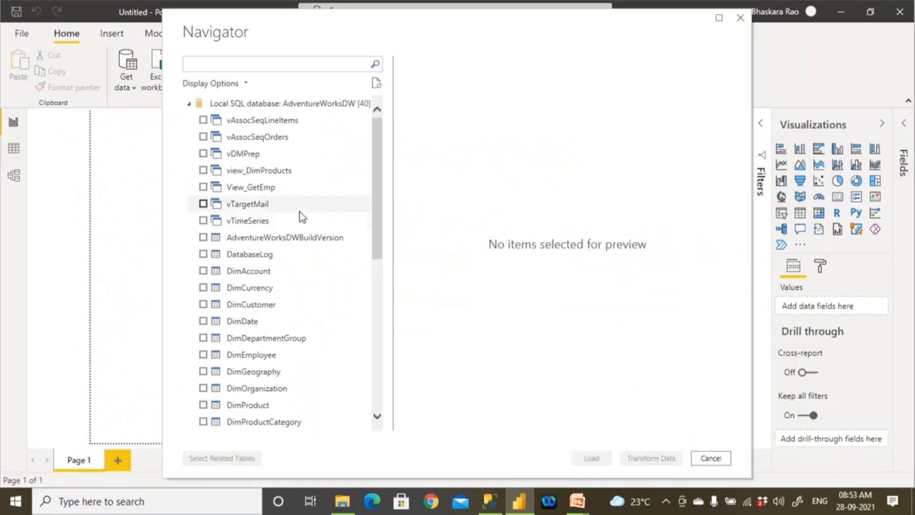
# - Select view_DimProducts among the database's views and tables in the Navigator and preview its columns through ProductCategory
pyautogui.scroll(-3, 374, 298)
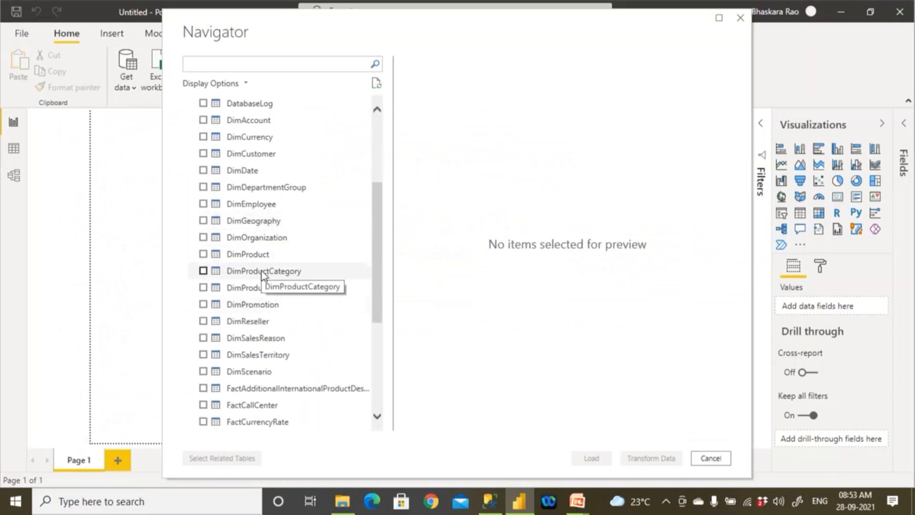
pyautogui.scroll(3, 267, 261)
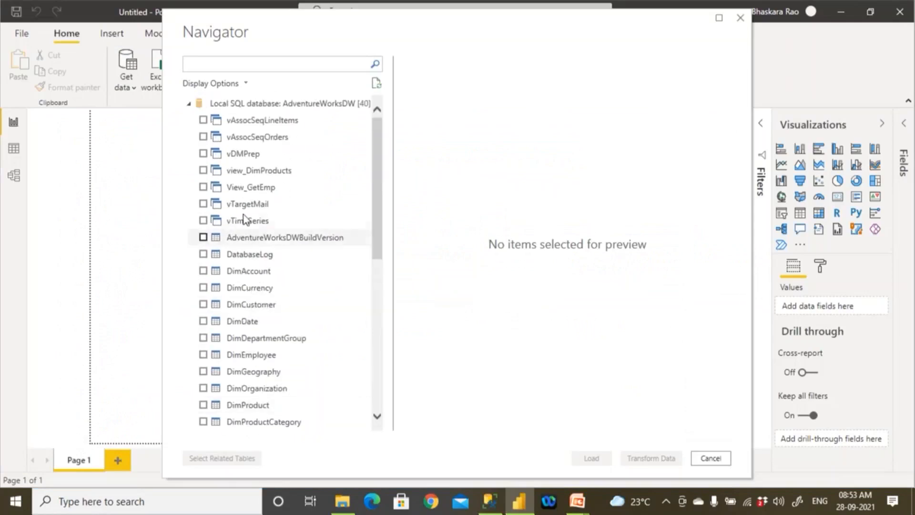
pyautogui.click(203, 170)
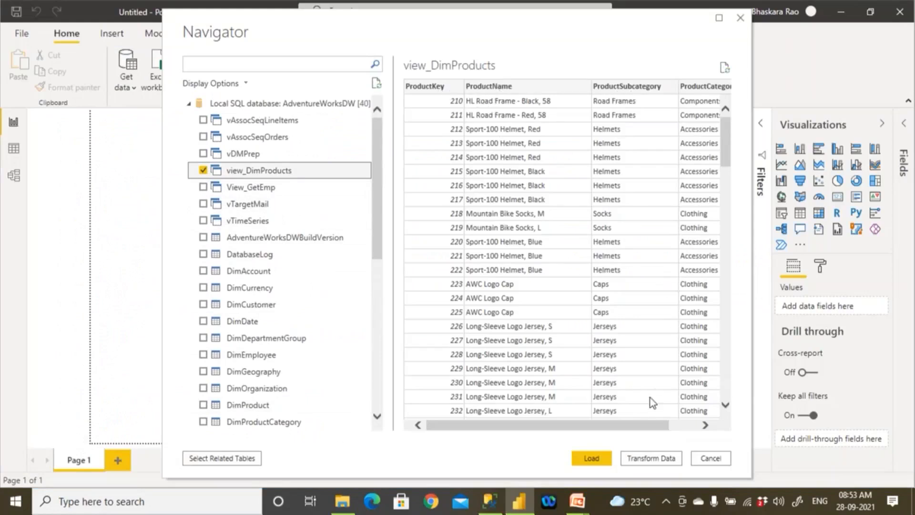
pyautogui.moveTo(663, 424); pyautogui.dragTo(690, 425)
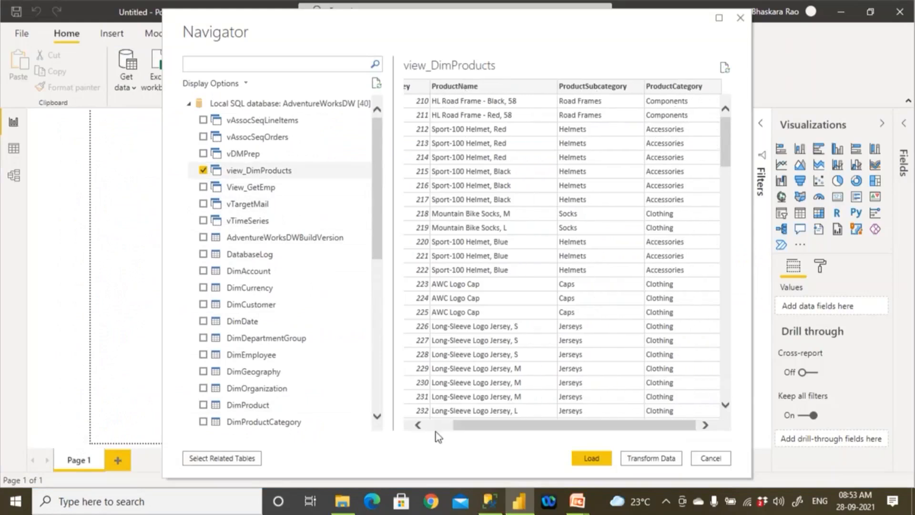
# - Switch to SQL Server Management Studio, collapse Tables, expand the AdventureWorksDW views and select the top 1000 rows of dbo.view_DimProducts
pyautogui.click(489, 500)
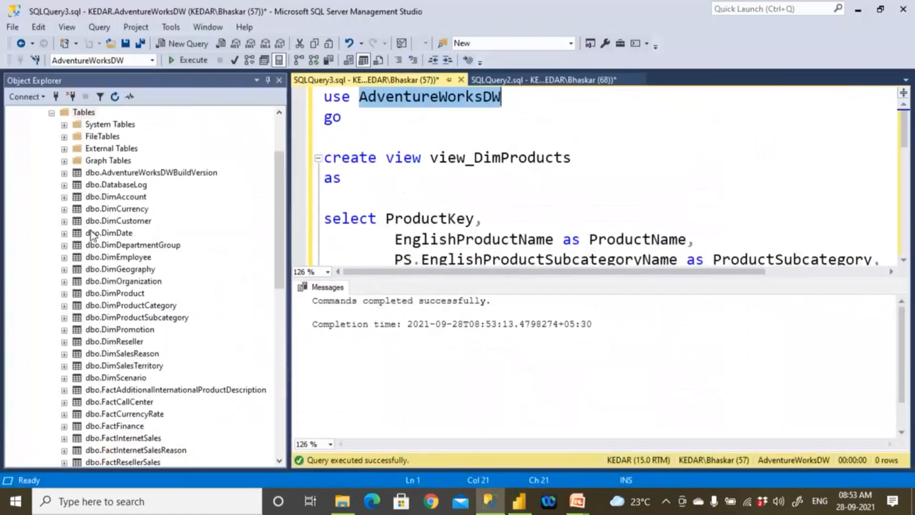
pyautogui.scroll(3, 92, 234)
pyautogui.click(52, 197)
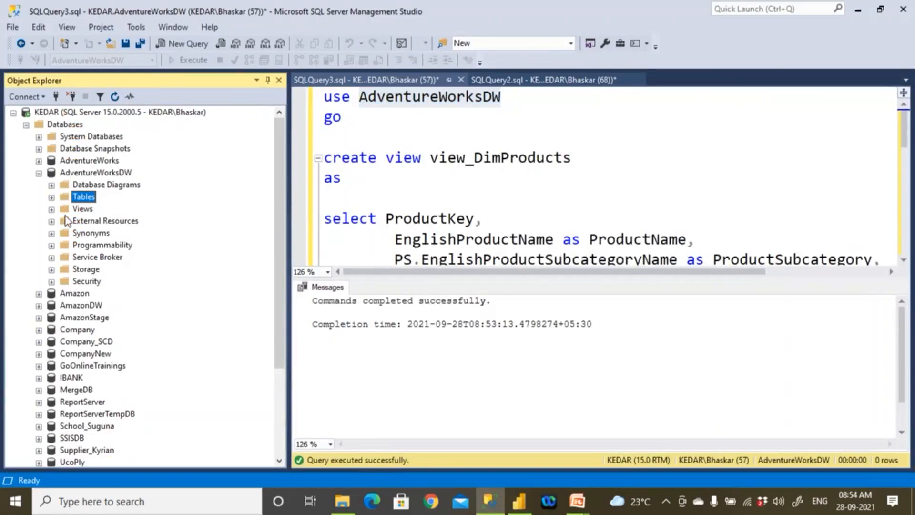
pyautogui.doubleClick(84, 212)
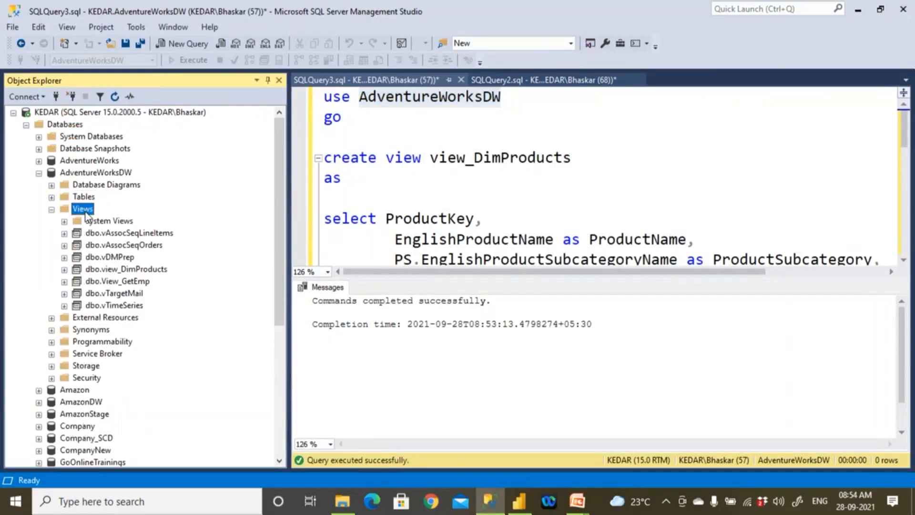
pyautogui.click(114, 272)
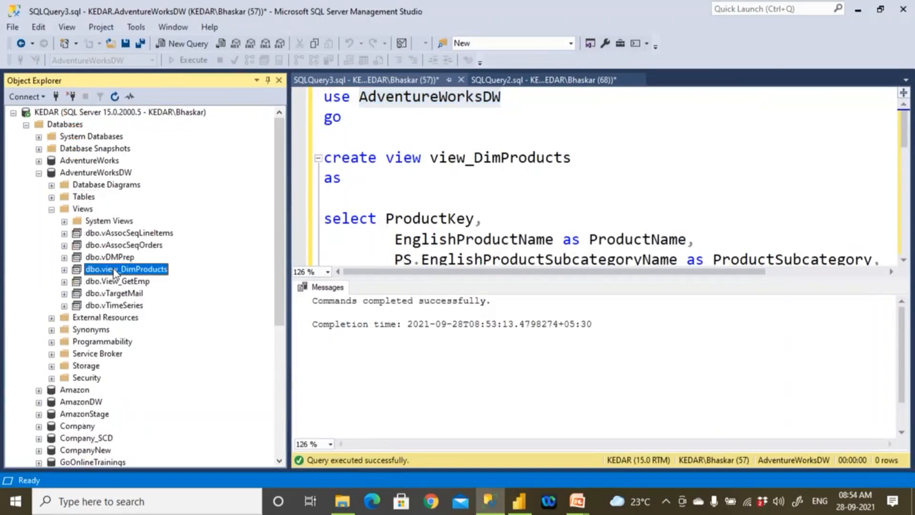
pyautogui.rightClick(113, 269)
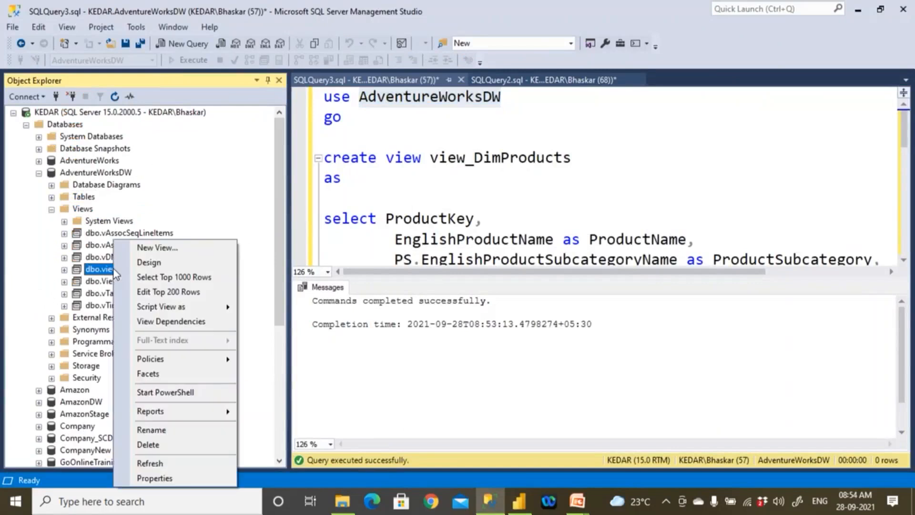
pyautogui.click(145, 274)
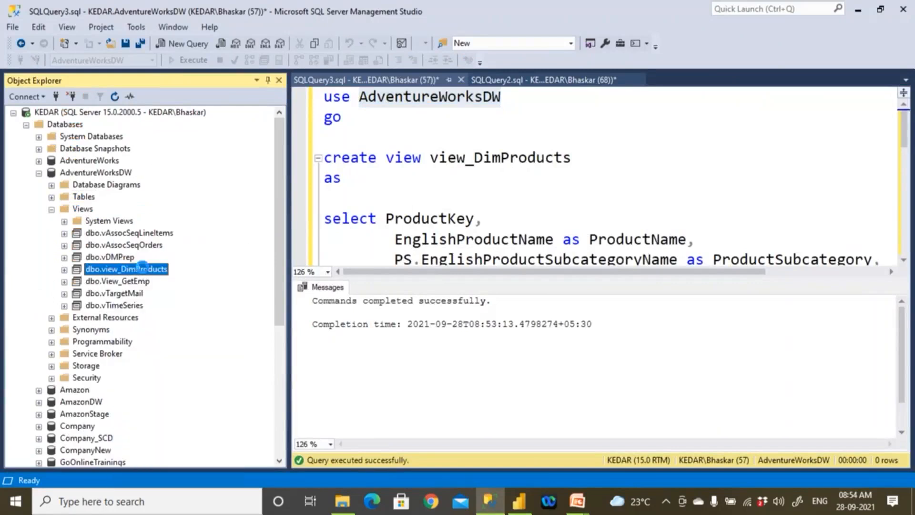
# - Highlight the SELECT statement in the view_DimProducts designer, and collapse the Views folder and AdventureWorksDW in Object Explorer
pyautogui.moveTo(681, 365); pyautogui.dragTo(271, 321)
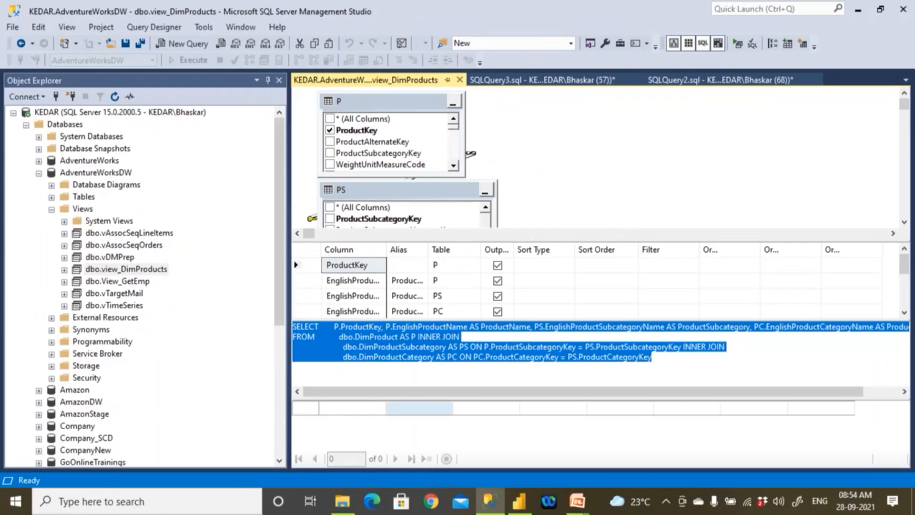
pyautogui.click(52, 209)
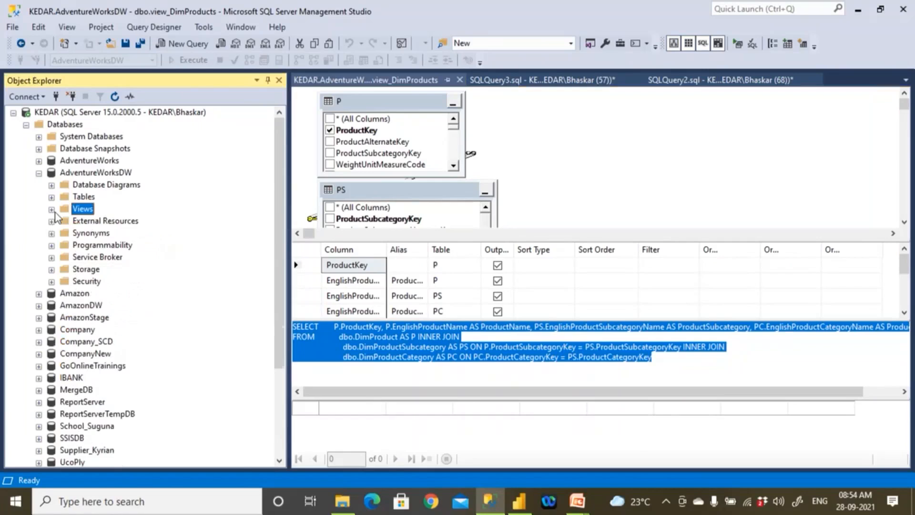
pyautogui.click(39, 173)
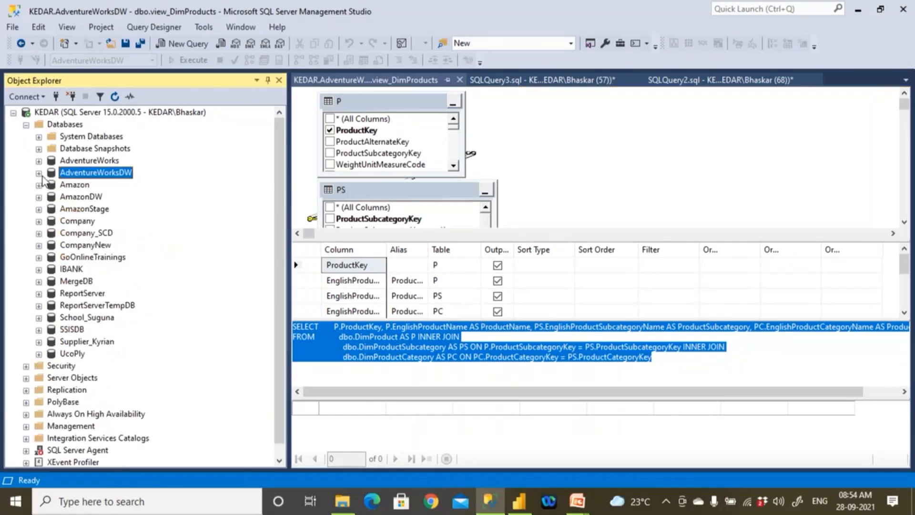
# - Switch to Power BI Desktop, look through the Navigator's tables and functions, and return to SQL Server Management Studio
pyautogui.click(519, 500)
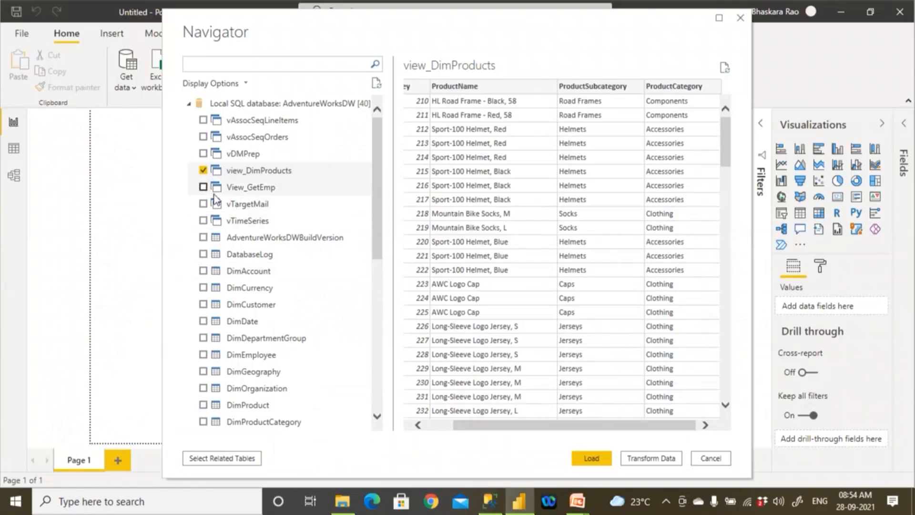
pyautogui.scroll(-7, 229, 291)
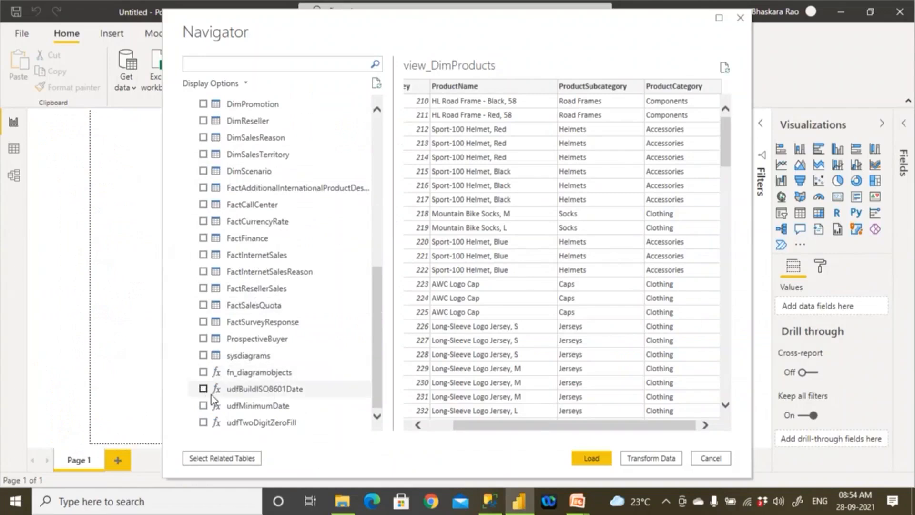
pyautogui.click(491, 500)
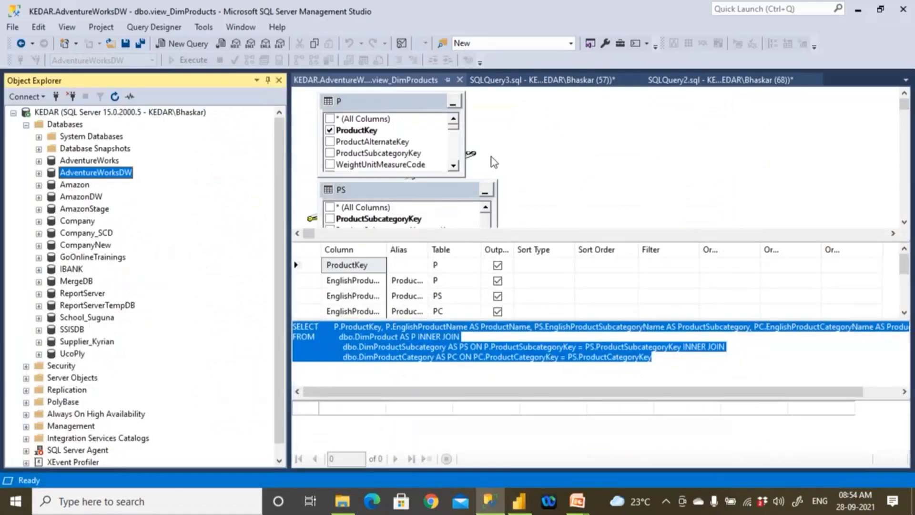
# - Close the view_DimProducts designer and hide the results pane below the SQLQuery3 script
pyautogui.click(460, 80)
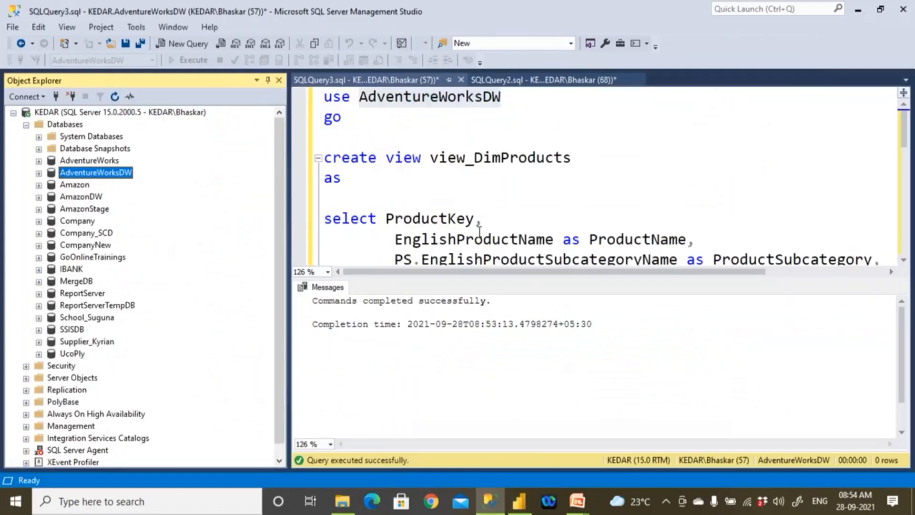
pyautogui.click(481, 220)
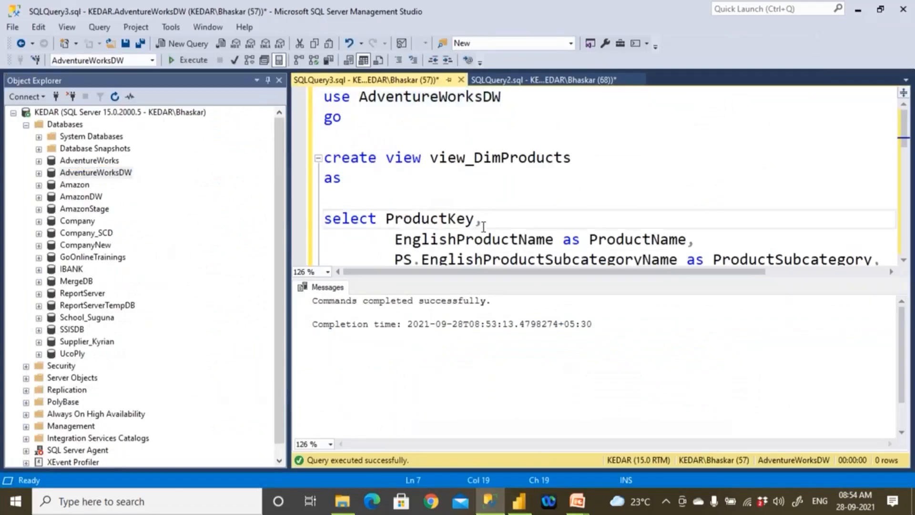
pyautogui.hotkey('ctrl', 'r')
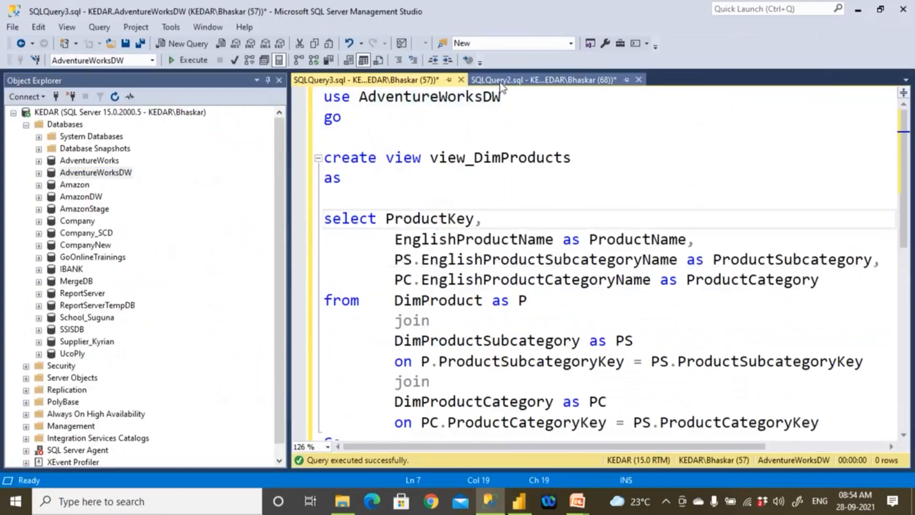
pyautogui.click(543, 80)
pyautogui.click(388, 80)
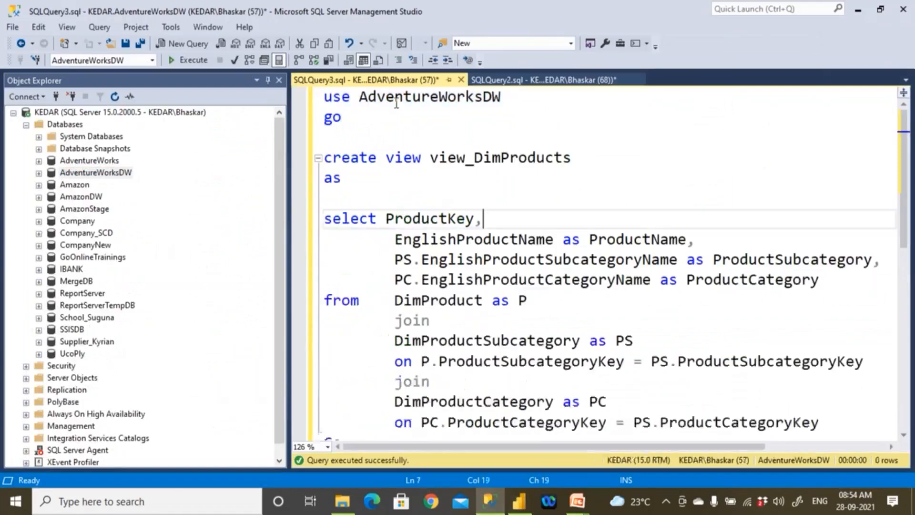
# - Copy the "create view view_DimProducts as" header from SQLQuery3 into a new query
pyautogui.moveTo(341, 179); pyautogui.dragTo(324, 157)
pyautogui.hotkey('ctrl', 'c')
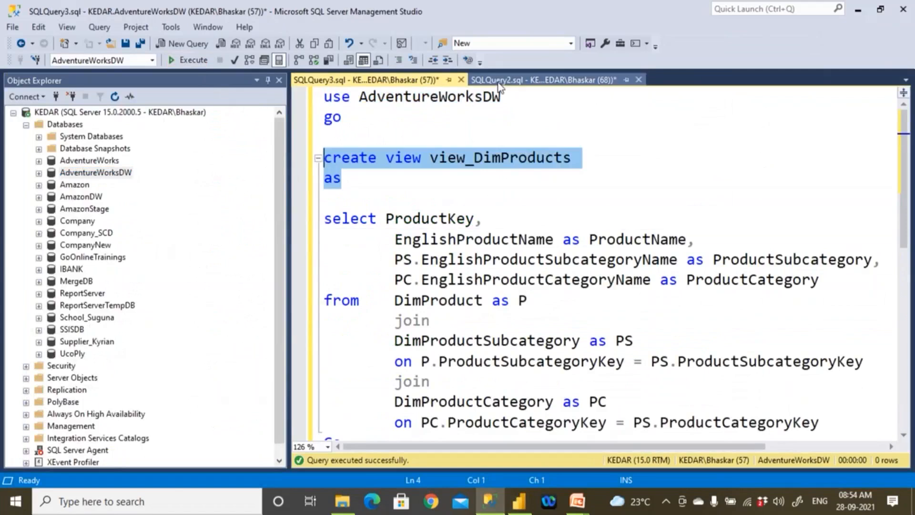
pyautogui.click(543, 80)
pyautogui.scroll(-3, 486, 265)
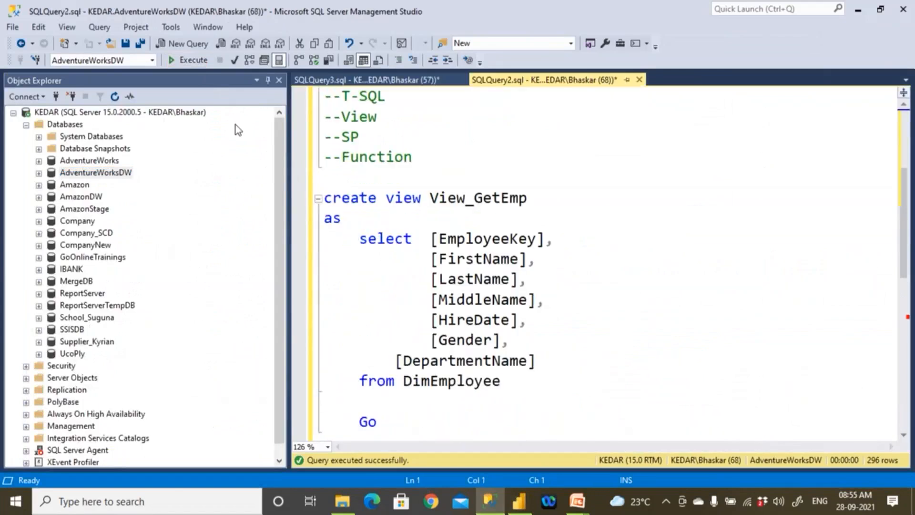
pyautogui.click(181, 47)
pyautogui.hotkey('ctrl', 'v')
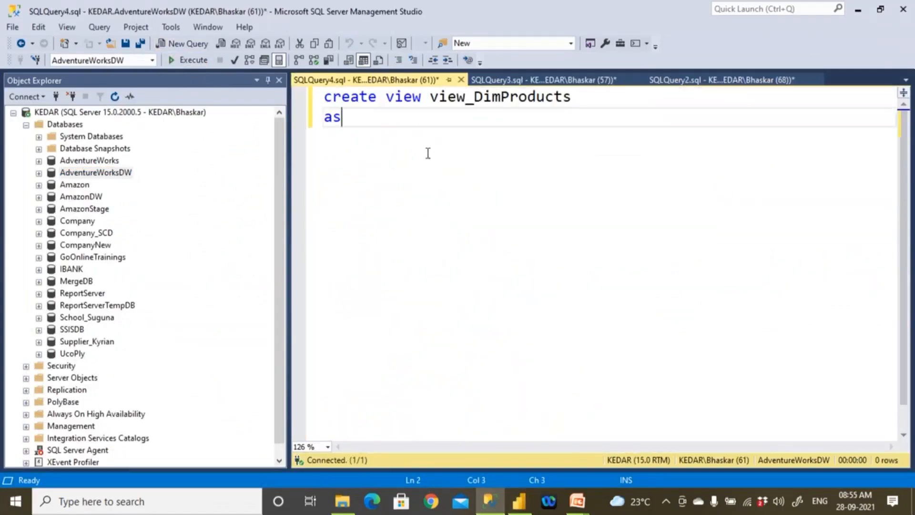
# - Change the pasted header to create function fn_DimProducts
pyautogui.doubleClick(404, 102)
pyautogui.write('functio')
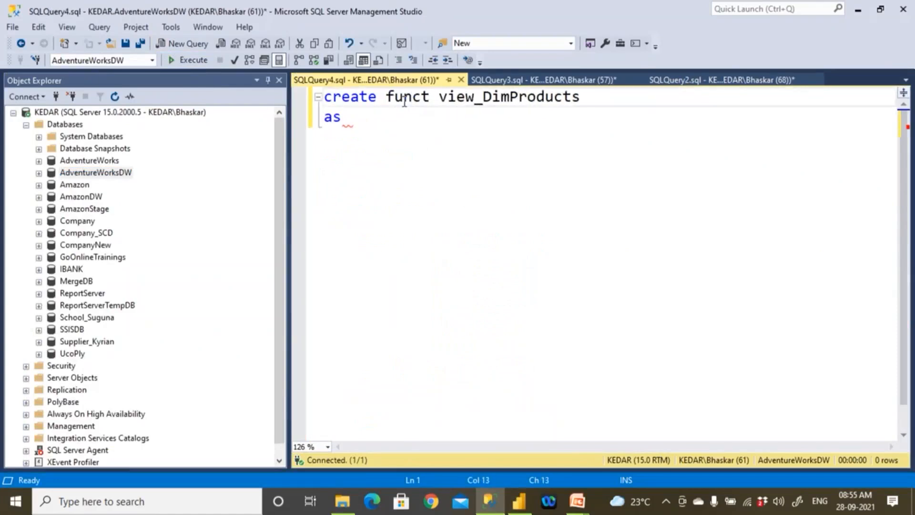
pyautogui.write('n')
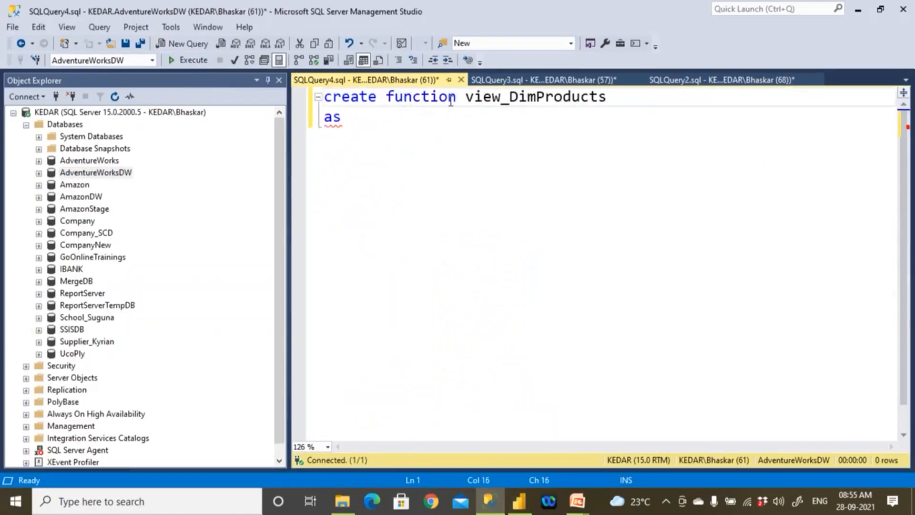
pyautogui.moveTo(465, 99); pyautogui.dragTo(501, 103)
pyautogui.write('fn')
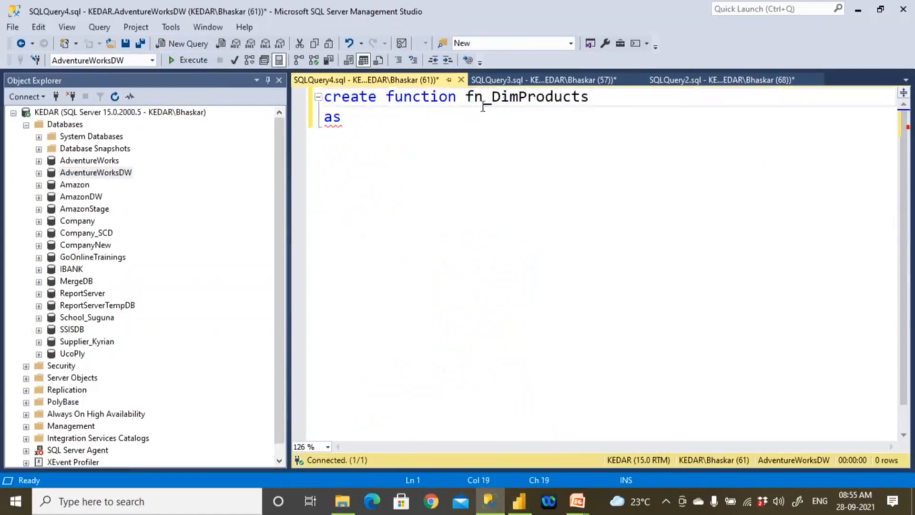
pyautogui.click(360, 123)
pyautogui.press('Return')
pyautogui.write('be')
pyautogui.press('BackSpace')
pyautogui.press('BackSpace')
pyautogui.press('BackSpace')
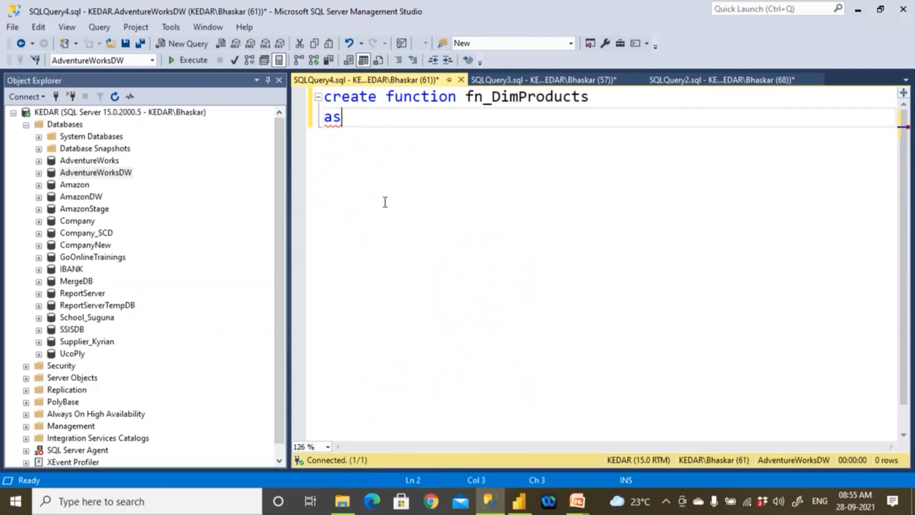
# - Switch to Chrome and search Bing for "UDF in SQL Server Syntax"
pyautogui.click(430, 500)
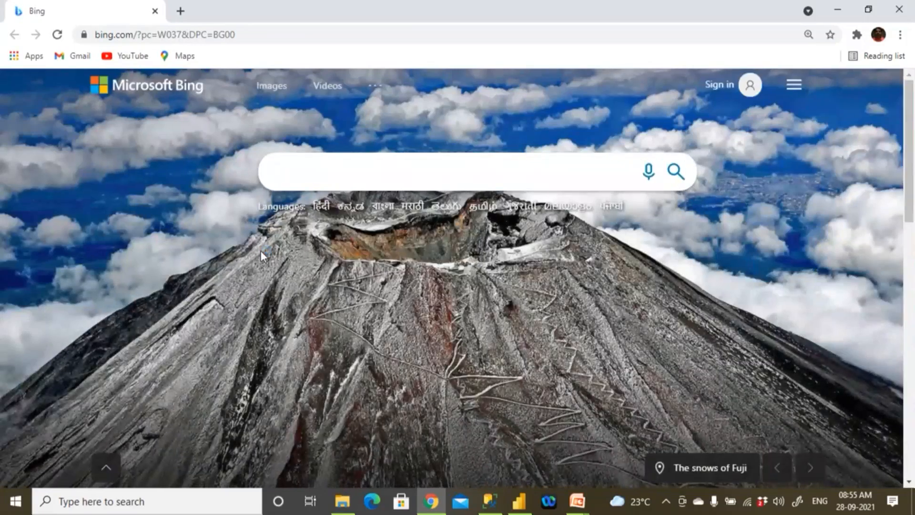
pyautogui.write('goole')
pyautogui.press('BackSpace')
pyautogui.press('BackSpace')
pyautogui.press('BackSpace')
pyautogui.press('BackSpace')
pyautogui.press('BackSpace')
pyautogui.press('BackSpace')
pyautogui.write('SQL')
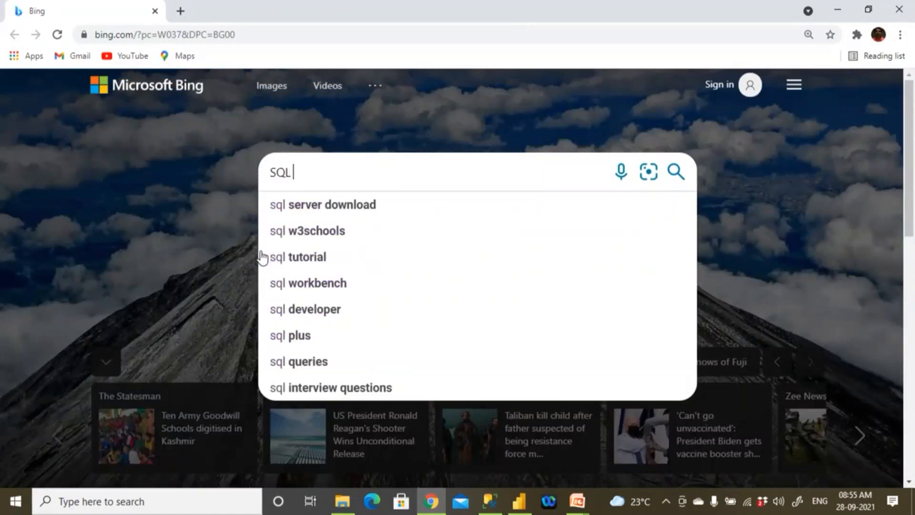
pyautogui.press('BackSpace')
pyautogui.press('BackSpace')
pyautogui.press('BackSpace')
pyautogui.press('BackSpace')
pyautogui.write('UD')
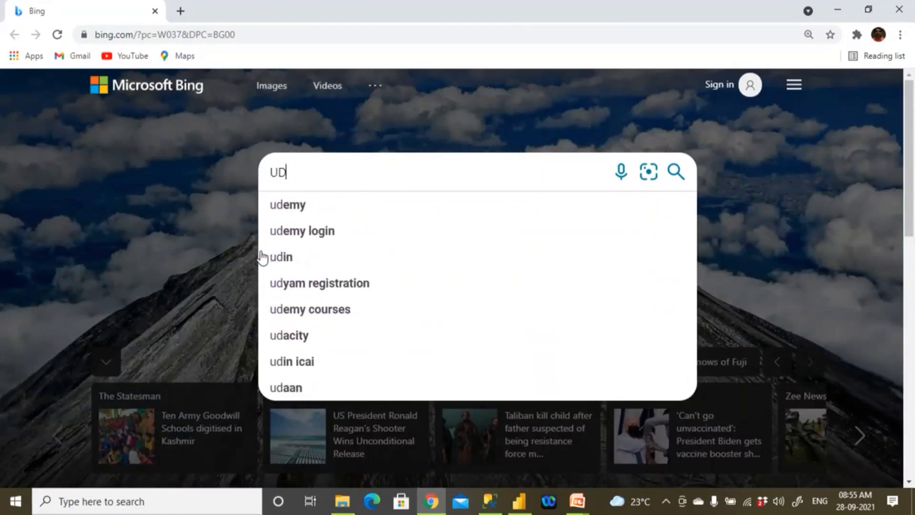
pyautogui.write('F in ')
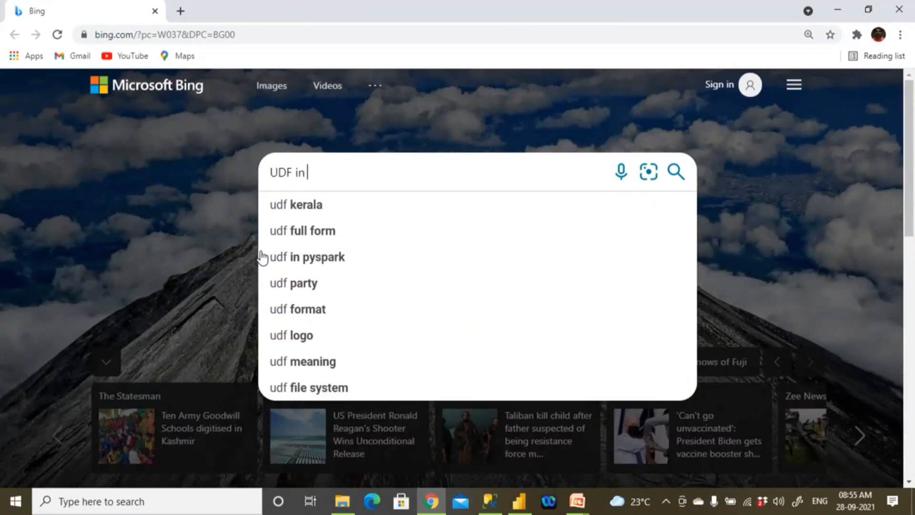
pyautogui.write('SQL Ser')
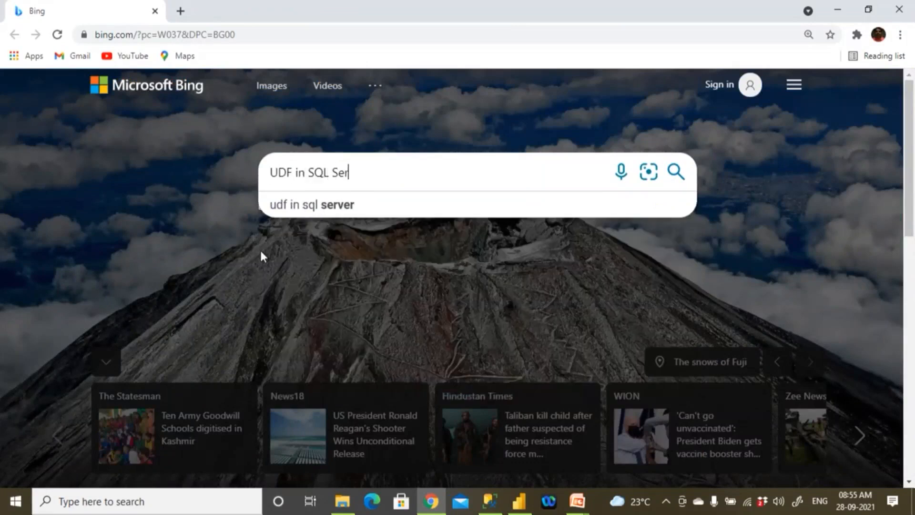
pyautogui.write('ver Syntax')
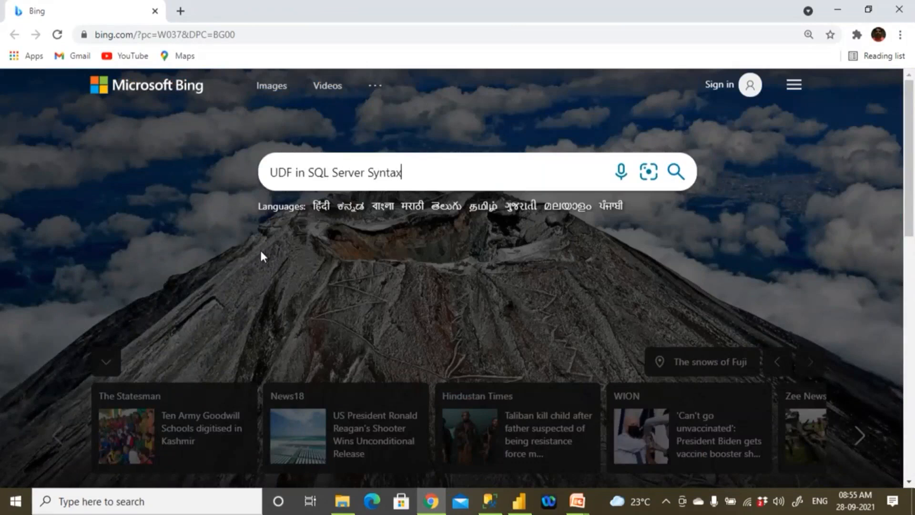
pyautogui.press('Return')
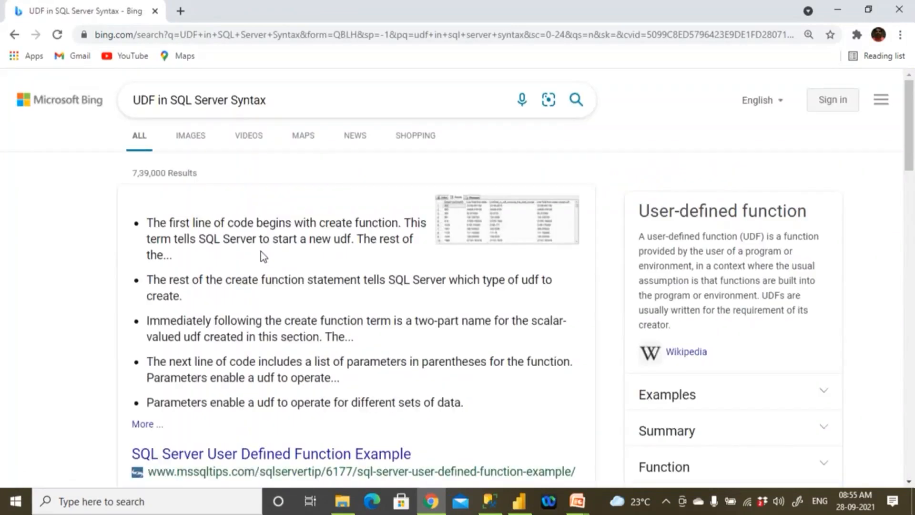
# - Open the tutorialgateway.org article on user defined functions in SQL and copy its full CREATE FUNCTION syntax block
pyautogui.scroll(-8, 261, 250)
pyautogui.scroll(-4, 261, 251)
pyautogui.click(211, 133)
pyautogui.scroll(-4, 266, 309)
pyautogui.scroll(-12, 265, 309)
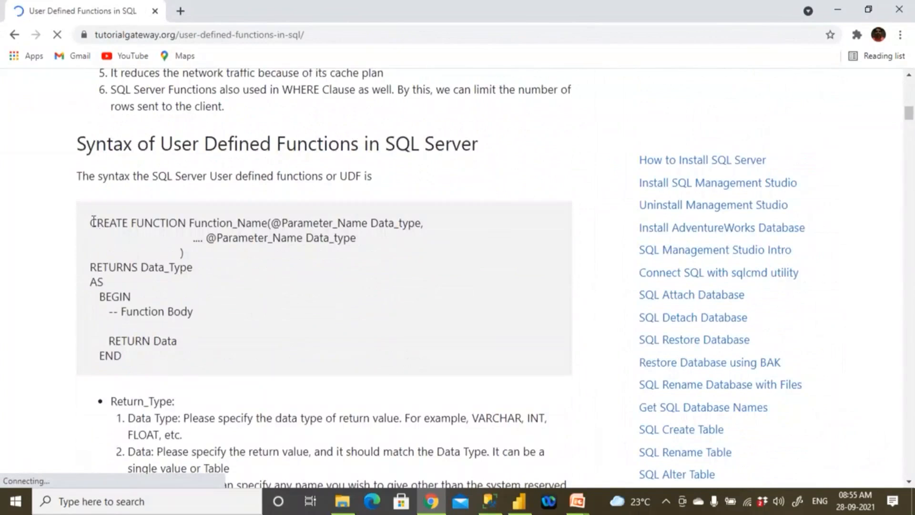
pyautogui.moveTo(179, 356); pyautogui.dragTo(90, 223)
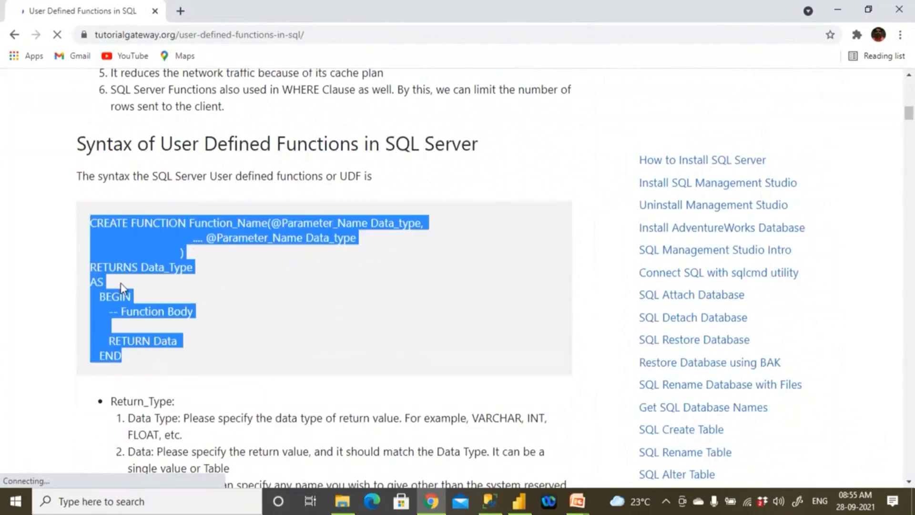
pyautogui.rightClick(119, 238)
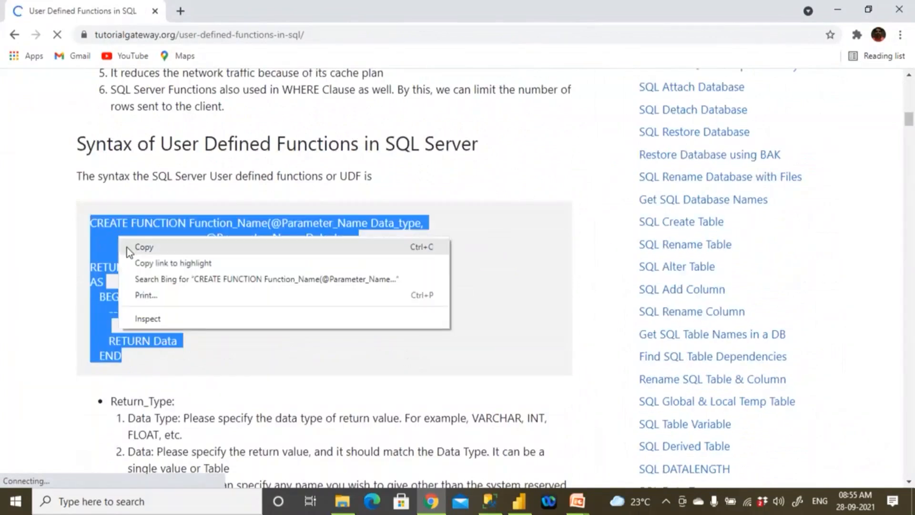
pyautogui.click(127, 247)
# - Switch to SQL Server Management Studio and paste the CREATE FUNCTION syntax below the fn_DimProducts header, leaving a blank line between them
pyautogui.click(490, 502)
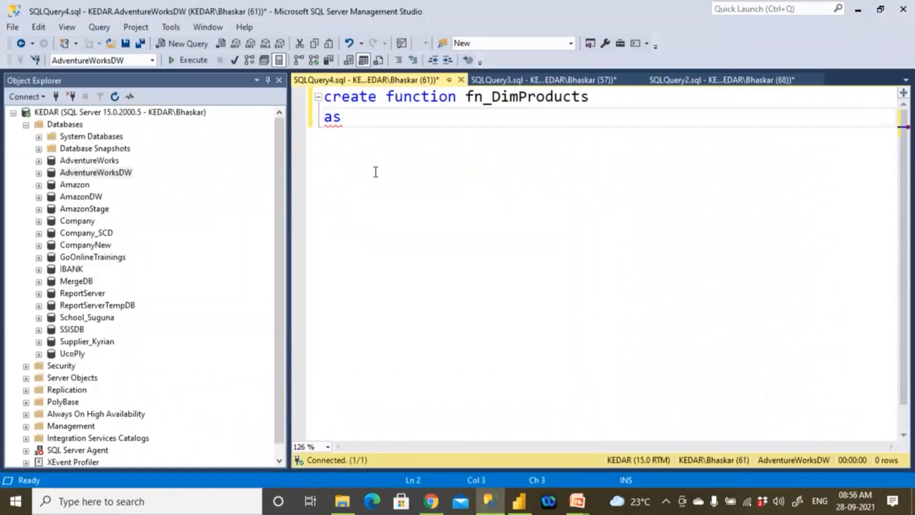
pyautogui.press('Return')
pyautogui.press('Return')
pyautogui.hotkey('ctrl', 'v')
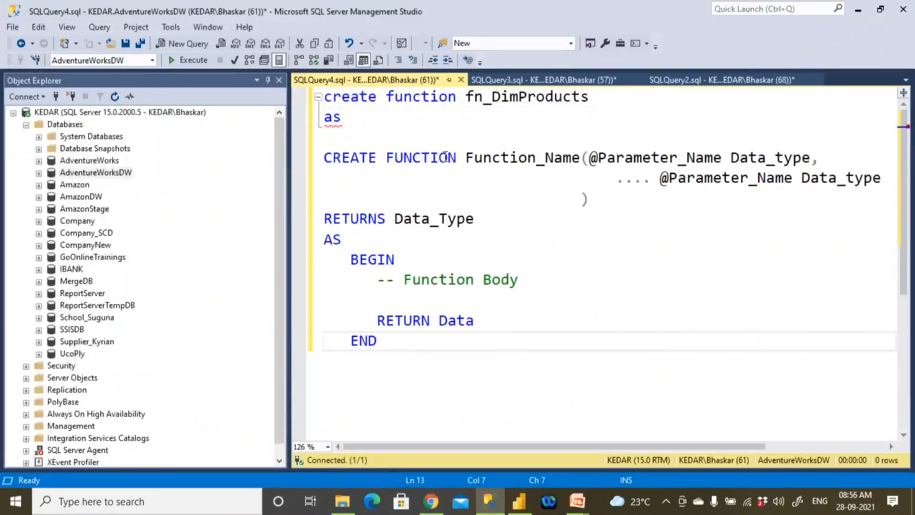
# - Replace the template's function name and parameter list with fn_DimProducts, and set its return type to Table
pyautogui.moveTo(466, 97); pyautogui.dragTo(590, 96)
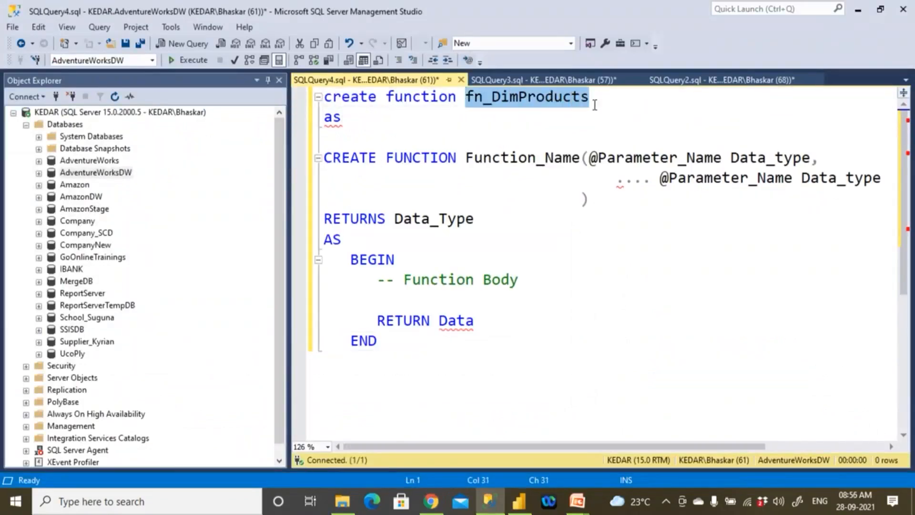
pyautogui.moveTo(466, 159); pyautogui.dragTo(601, 194)
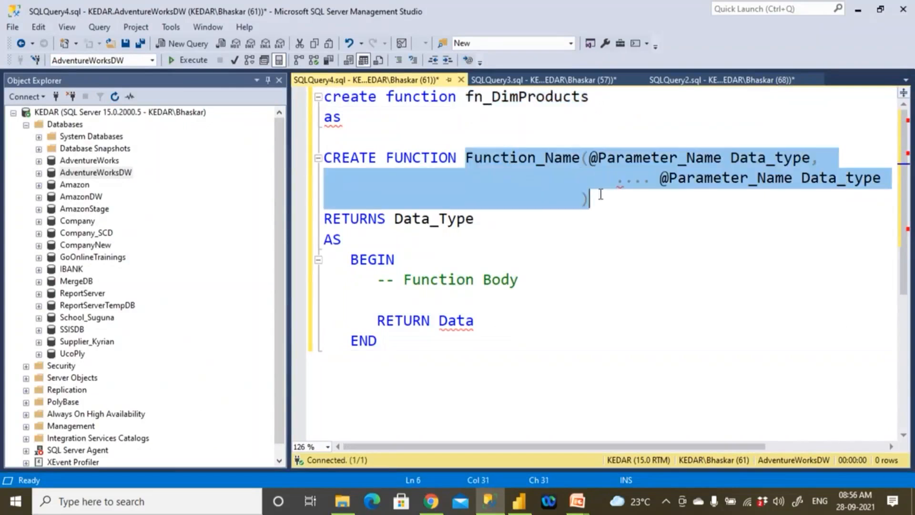
pyautogui.hotkey('ctrl', 'v')
pyautogui.doubleClick(433, 181)
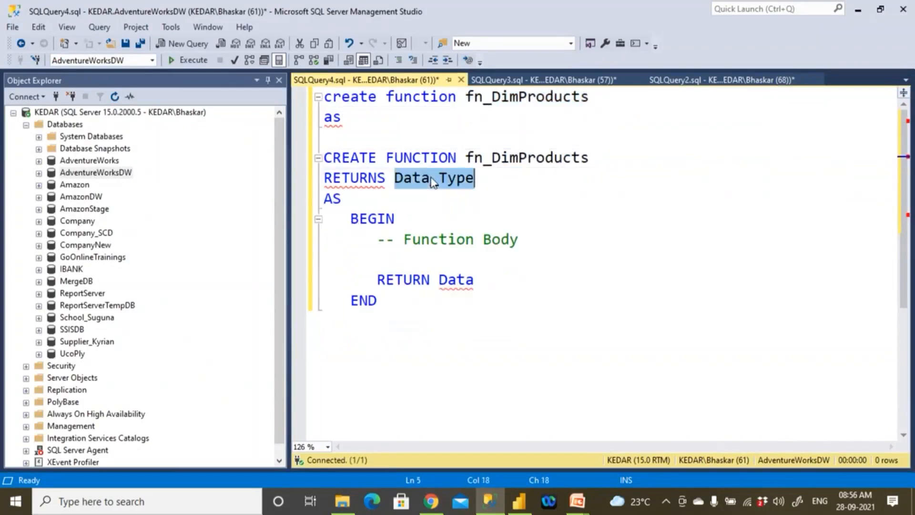
pyautogui.write('Table')
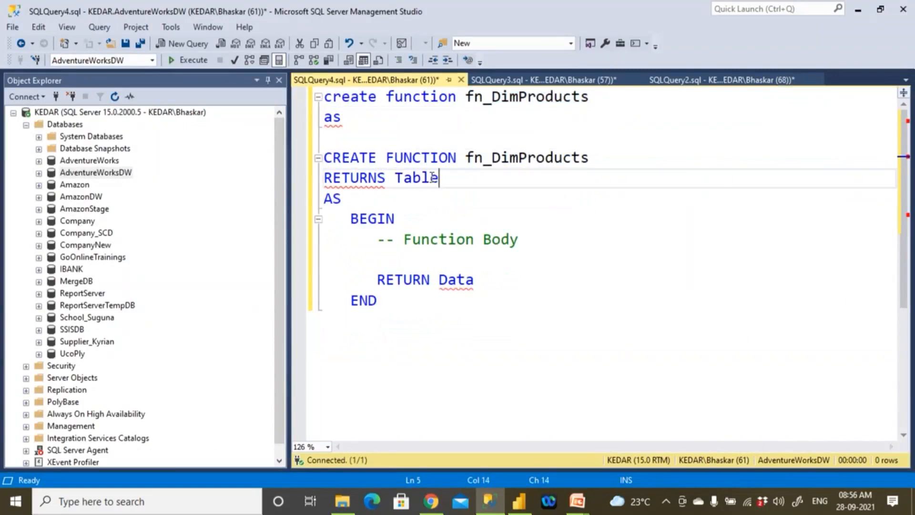
# - Delete the "-- Function Body" comment line between BEGIN and RETURN in the function
pyautogui.moveTo(379, 242); pyautogui.dragTo(535, 252)
pyautogui.press('Left')
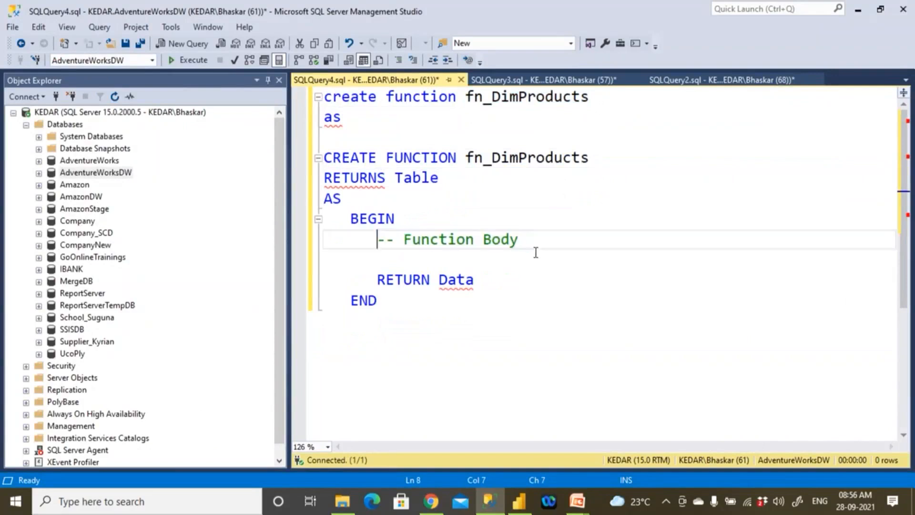
pyautogui.hotkey('shift', 'Down')
pyautogui.press('Delete')
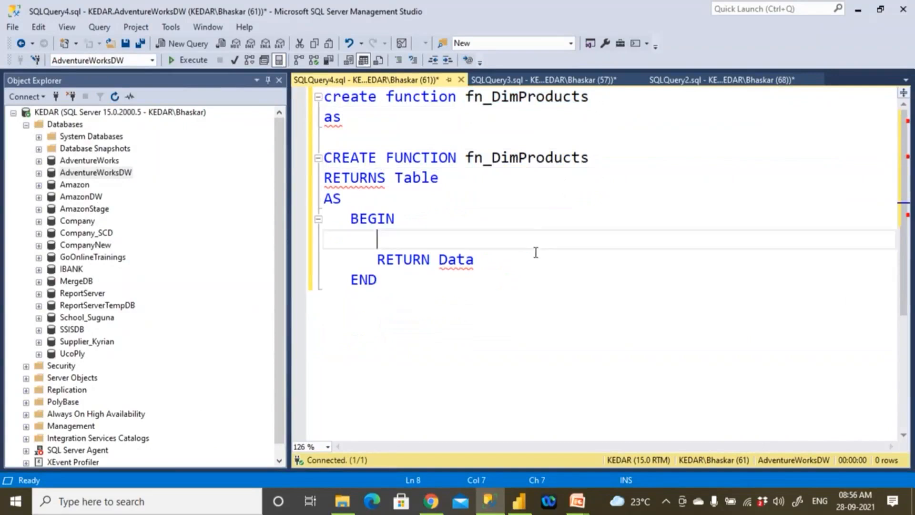
# - Look through the other open queries and select the employee select statement of View_GetEmp in SQLQuery2.sql
pyautogui.write('s')
pyautogui.click(562, 79)
pyautogui.click(564, 239)
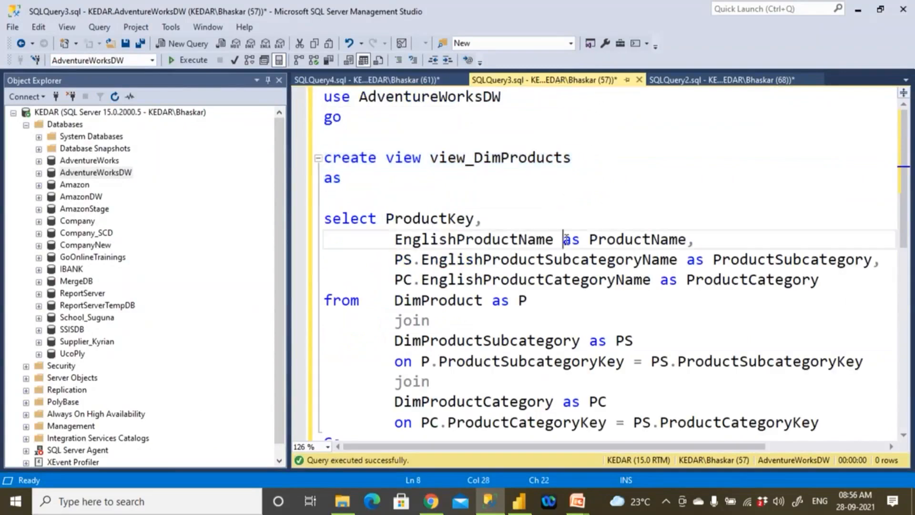
pyautogui.click(696, 80)
pyautogui.click(358, 239)
pyautogui.keyDown('shift'); pyautogui.click(531, 376); pyautogui.keyUp('shift')
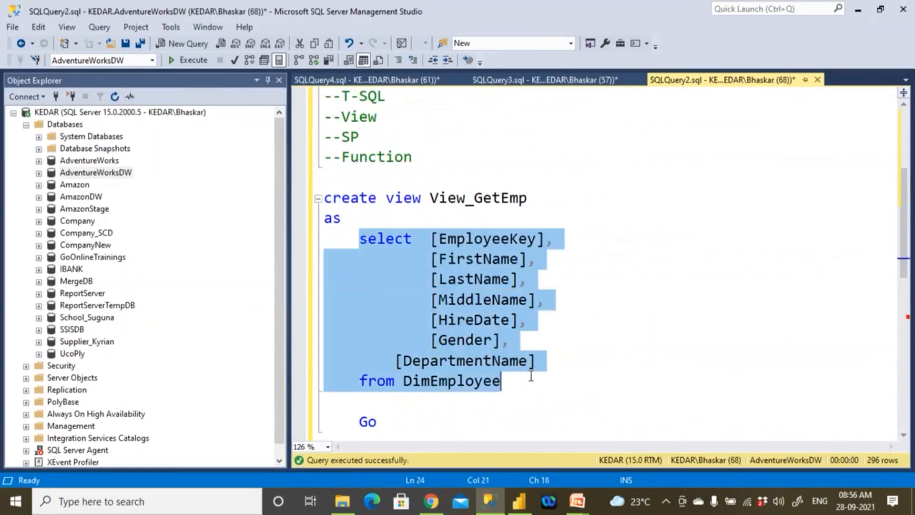
# - Switch to Chrome and copy the NoParameters CREATE FUNCTION code from the article's scalar function example without parameters
pyautogui.hotkey('alt', 'Tab')
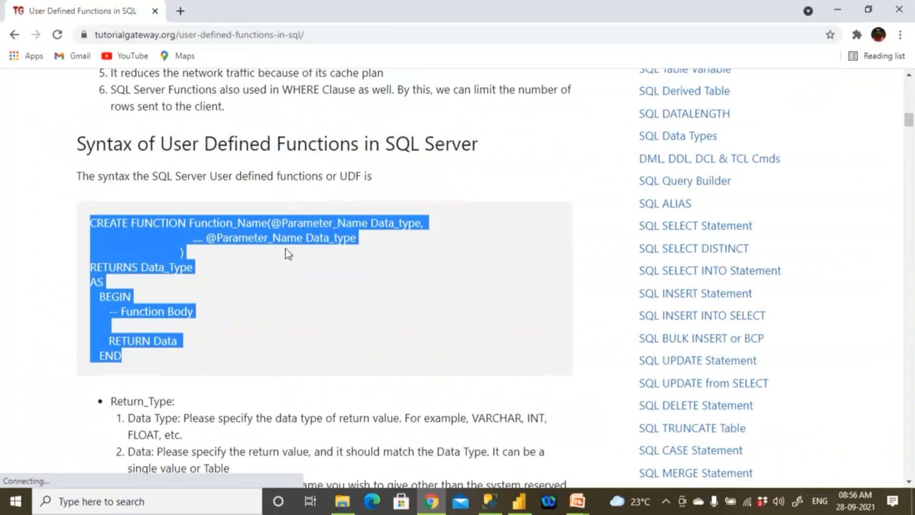
pyautogui.scroll(-7, 288, 252)
pyautogui.scroll(-7, 285, 260)
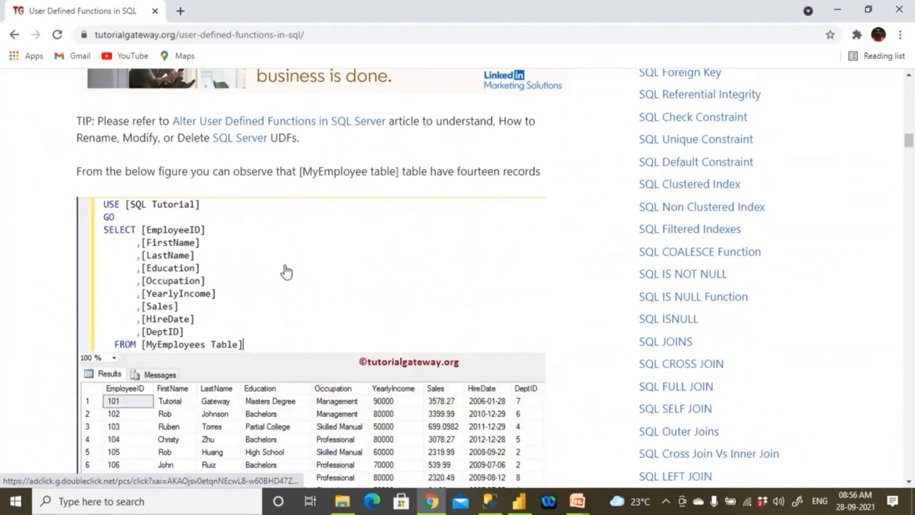
pyautogui.scroll(-12, 286, 272)
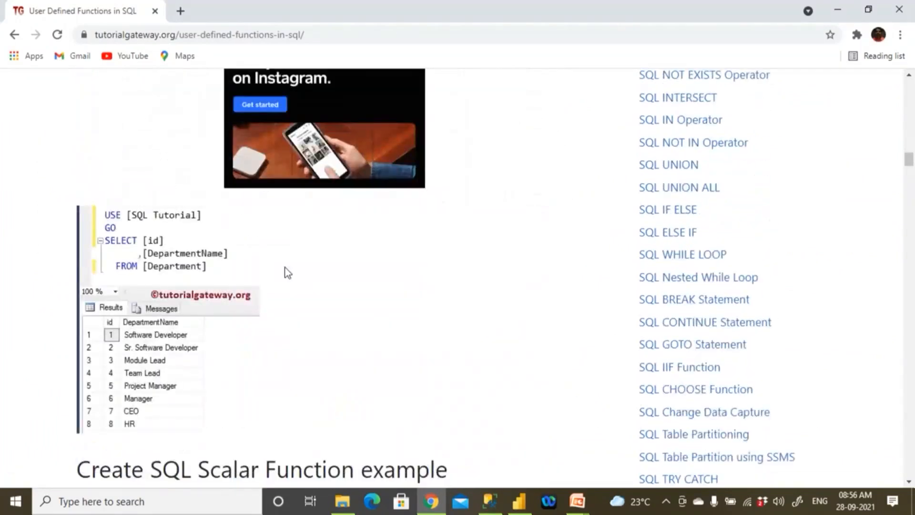
pyautogui.scroll(-5, 285, 268)
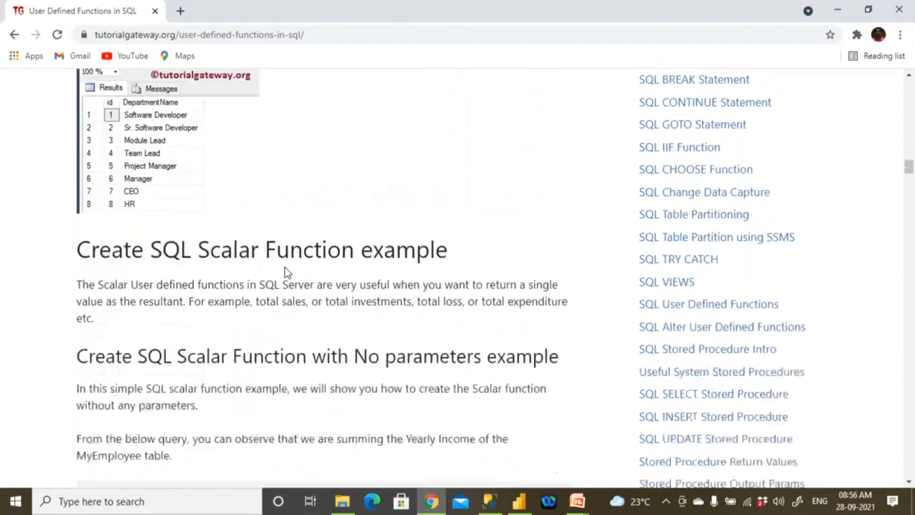
pyautogui.scroll(-4, 288, 273)
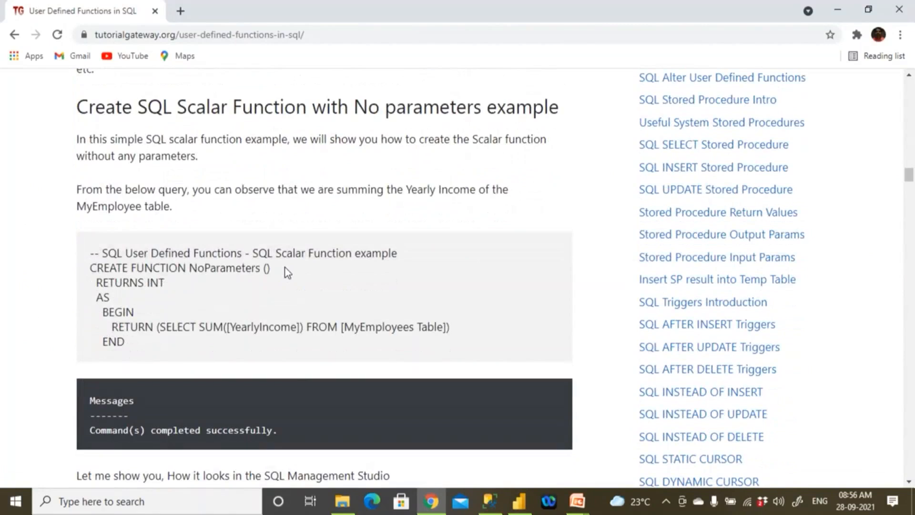
pyautogui.moveTo(91, 267); pyautogui.dragTo(134, 339)
pyautogui.hotkey('ctrl', 'c')
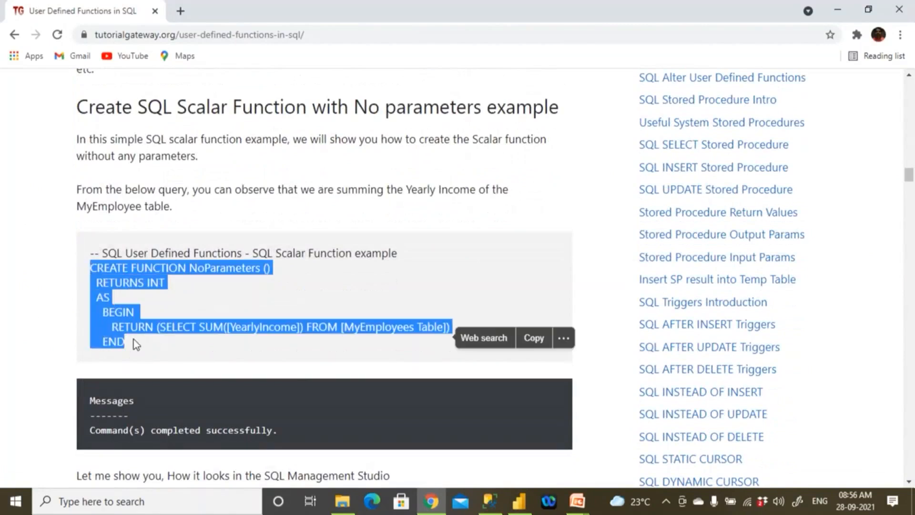
# - Switch to SQL Server Management Studio and paste the NoParameters function below the --Function comment in SQLQuery2.sql
pyautogui.hotkey('alt', 'Tab')
pyautogui.click(357, 278)
pyautogui.click(472, 160)
pyautogui.press('Return')
pyautogui.press('Return')
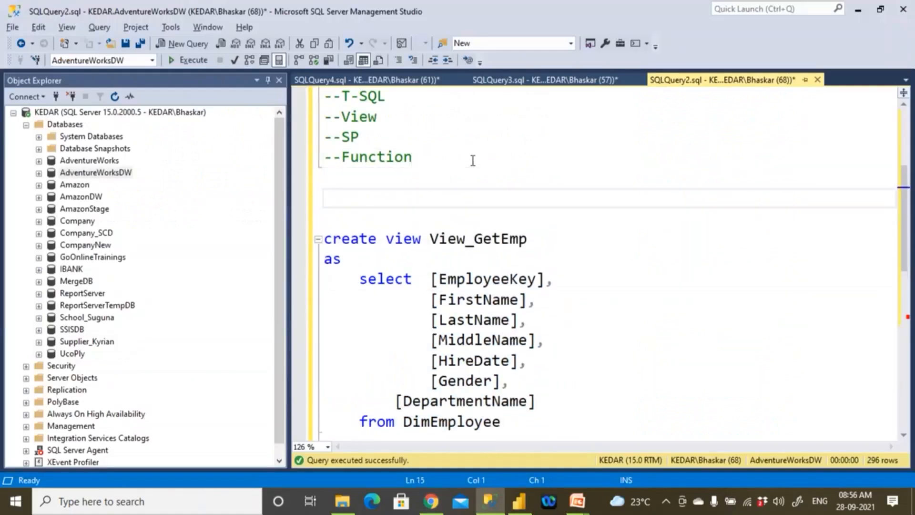
pyautogui.hotkey('ctrl', 'v')
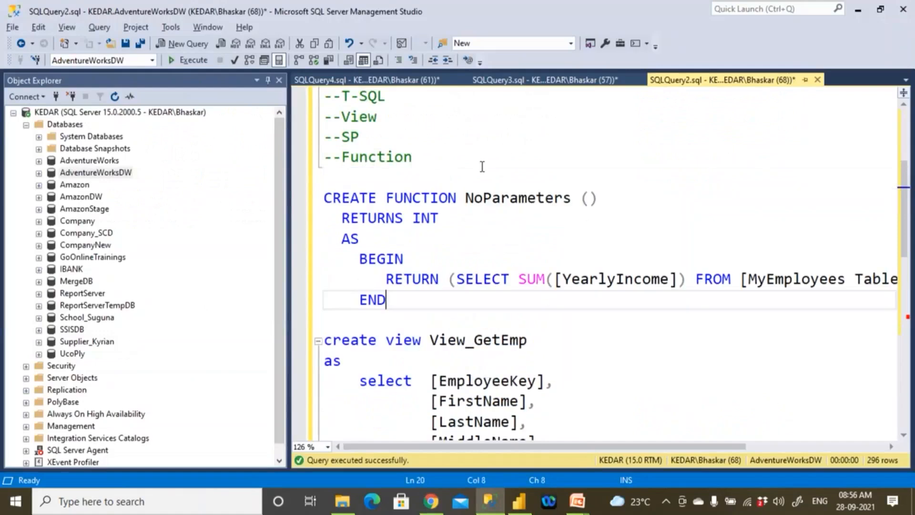
# - Rename the pasted function to fn_DimEmp and set its return type to table
pyautogui.moveTo(463, 197); pyautogui.dragTo(571, 198)
pyautogui.write('fn_Eg')
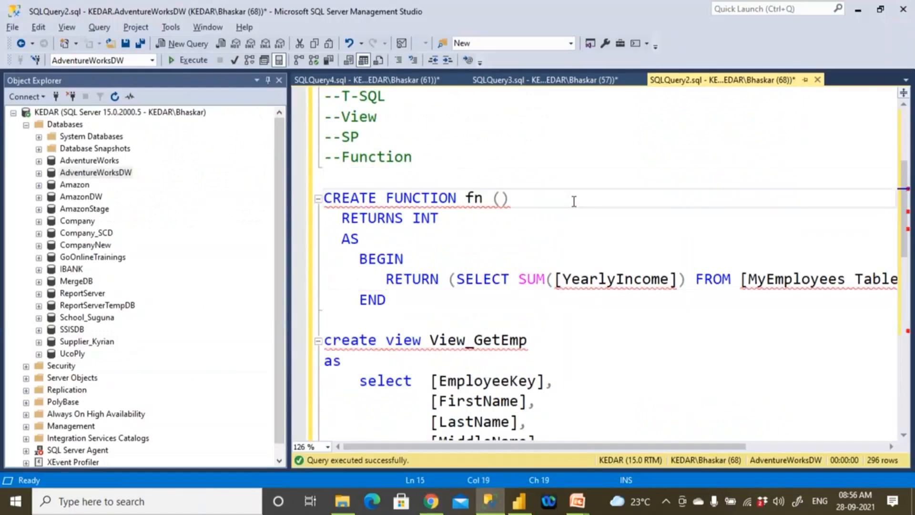
pyautogui.press('BackSpace')
pyautogui.press('BackSpace')
pyautogui.write('DimEmp')
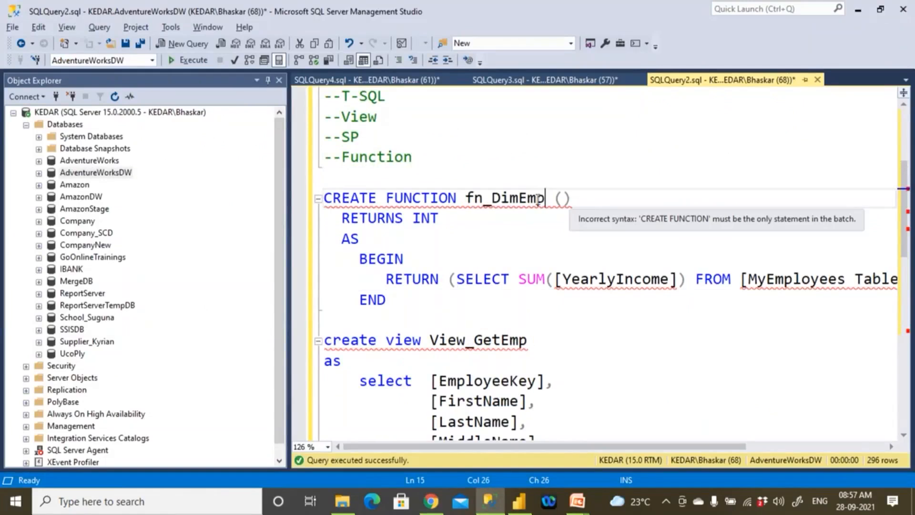
pyautogui.moveTo(413, 218); pyautogui.dragTo(438, 219)
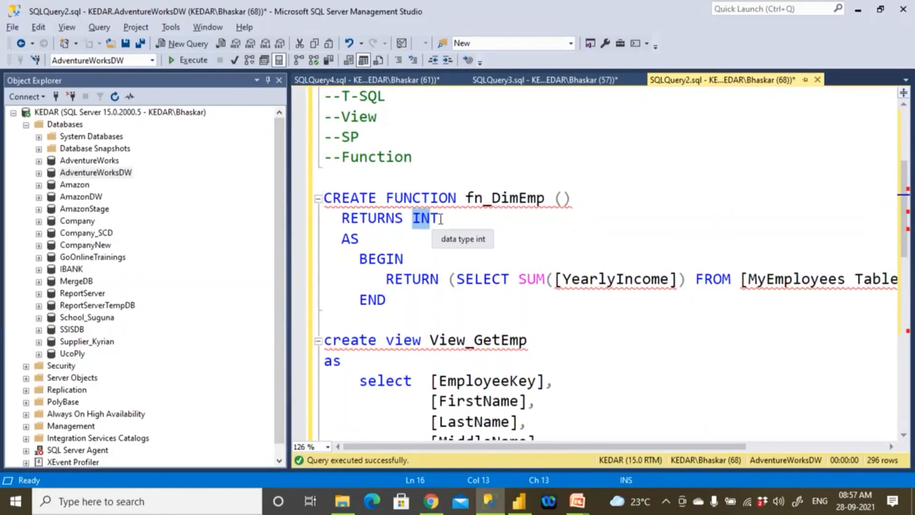
pyautogui.write('table')
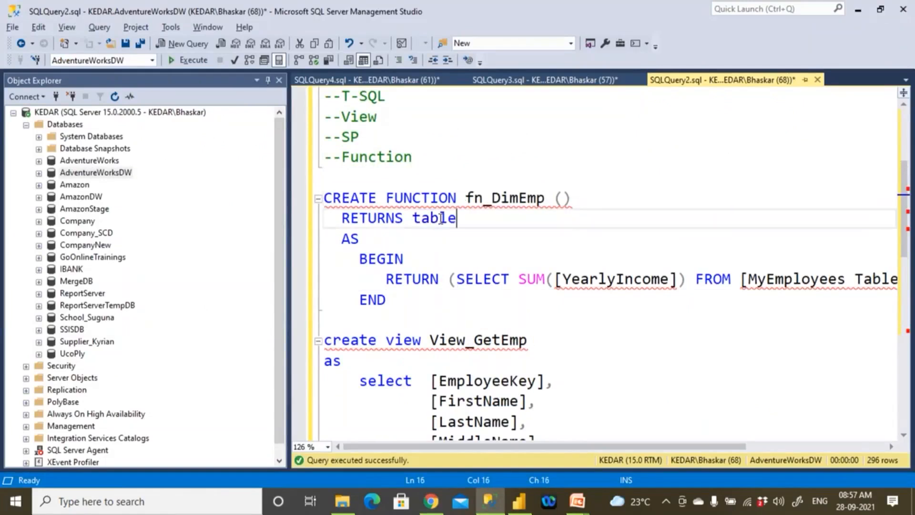
# - Copy the select statement of View_GetEmp, up to "from DimEmployee", and run it on its own
pyautogui.scroll(-1, 442, 327)
pyautogui.moveTo(361, 320); pyautogui.dragTo(397, 324)
pyautogui.scroll(-2, 398, 327)
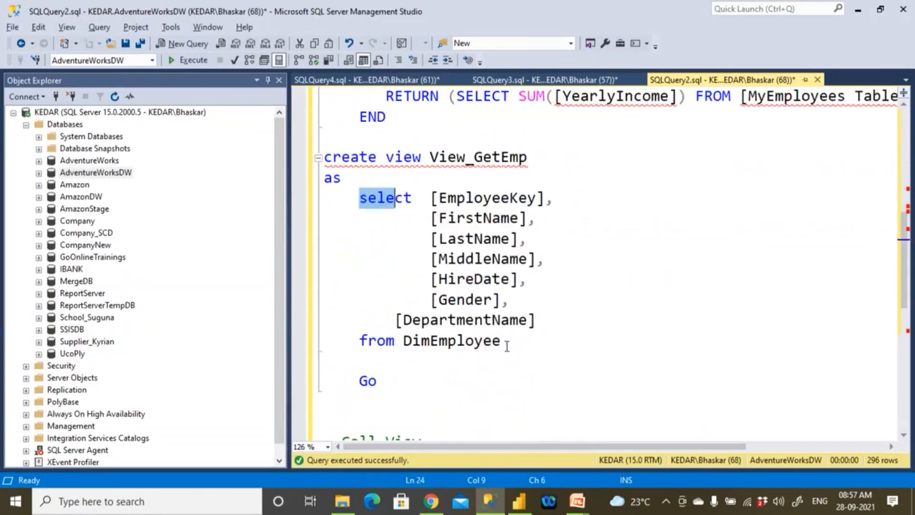
pyautogui.keyDown('shift'); pyautogui.click(501, 348); pyautogui.keyUp('shift')
pyautogui.scroll(2, 503, 348)
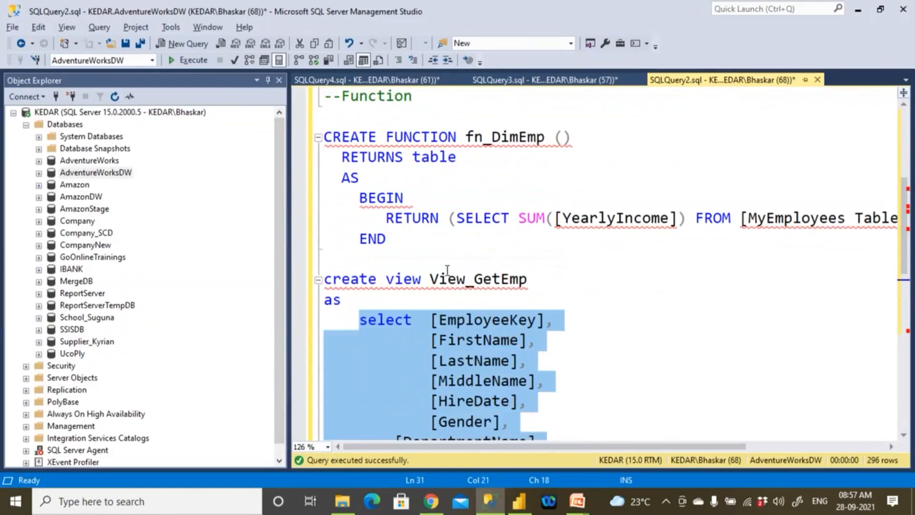
pyautogui.press('F5')
# - Replace the SELECT SUM query inside fn_DimEmp's RETURN parentheses with the copied DimEmployee select statement
pyautogui.click(457, 219)
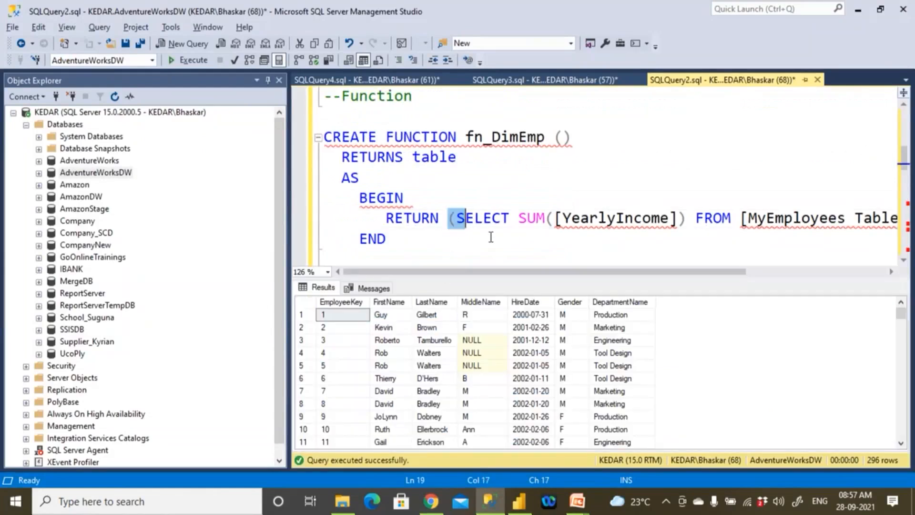
pyautogui.hotkey('ctrl', 'r')
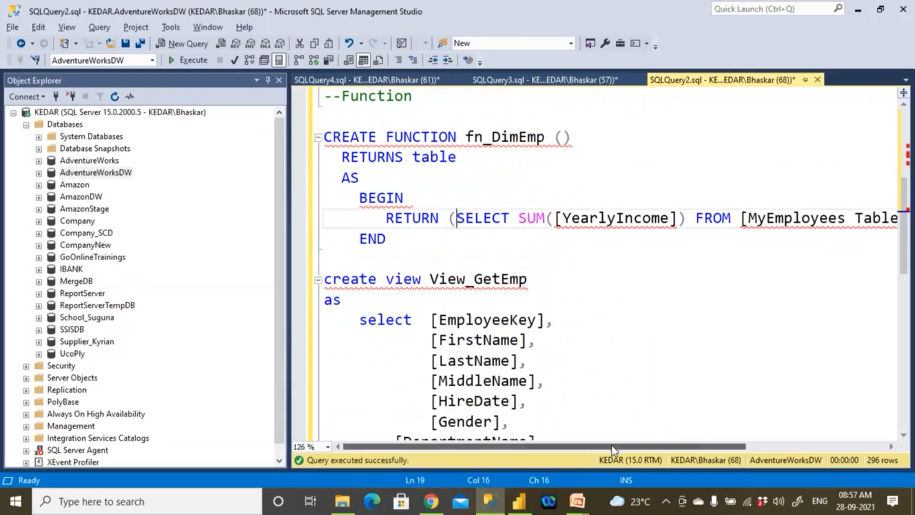
pyautogui.hscroll(4, 724, 361)
pyautogui.keyDown('shift'); pyautogui.click(735, 218); pyautogui.keyUp('shift')
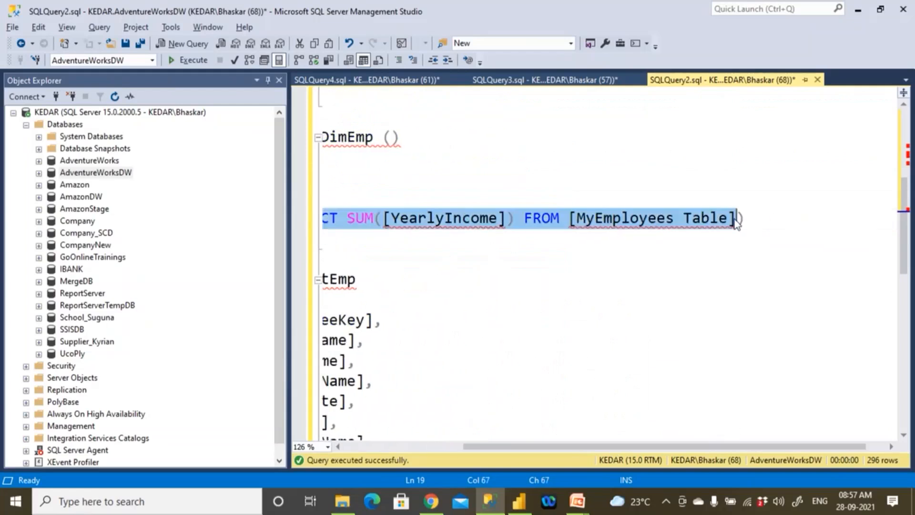
pyautogui.hotkey('ctrl', 'v')
pyautogui.click(368, 444)
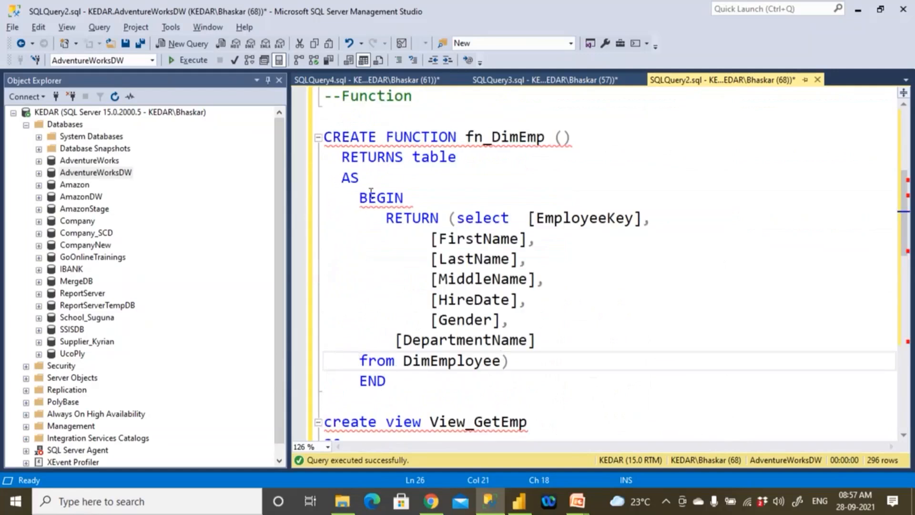
# - Re-enter table as fn_DimEmp's return type and try to execute the complete CREATE FUNCTION statement
pyautogui.doubleClick(425, 160)
pyautogui.press('BackSpace')
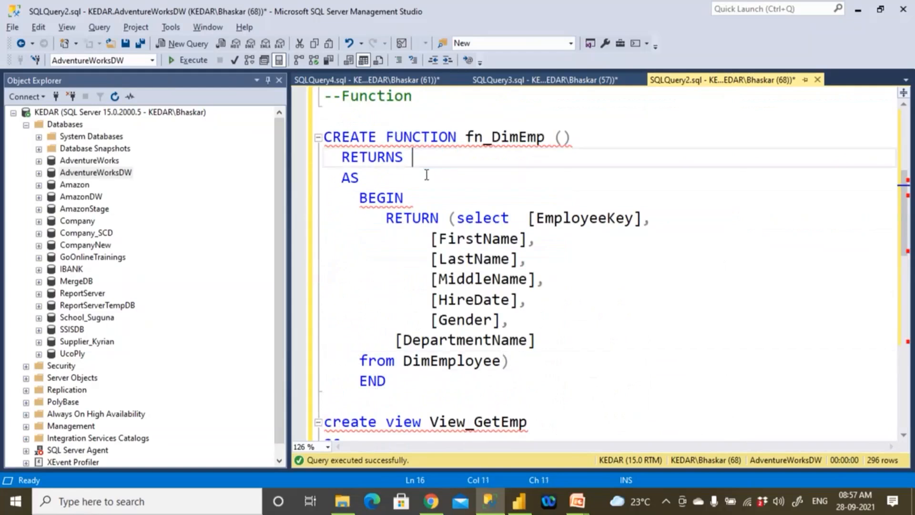
pyautogui.moveTo(386, 381); pyautogui.dragTo(324, 137)
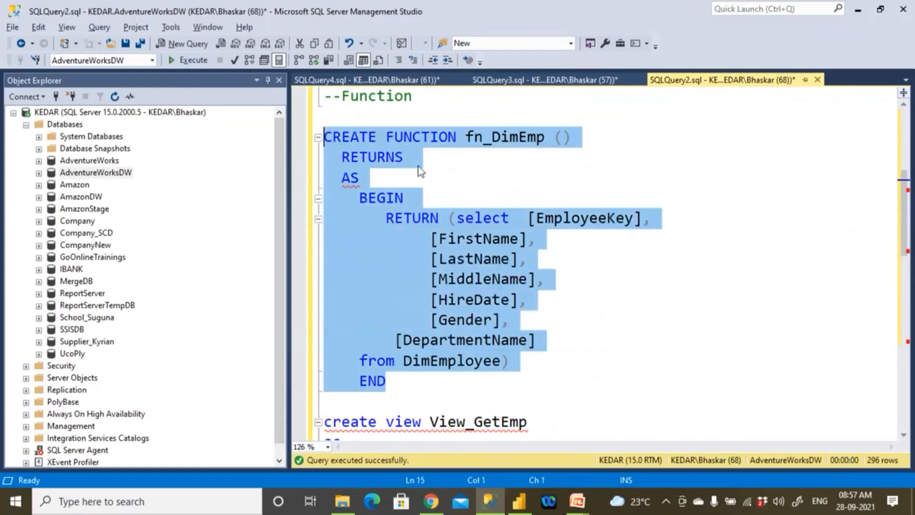
pyautogui.click(419, 159)
pyautogui.write('table')
pyautogui.moveTo(386, 381); pyautogui.dragTo(287, 142)
pyautogui.click(190, 60)
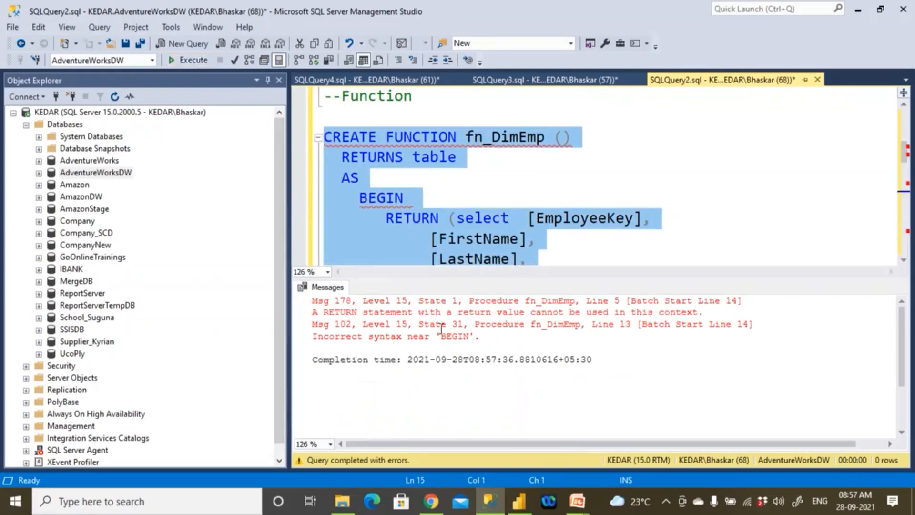
# - Examine the error messages for the fn_DimEmp statement, then hide the messages pane
pyautogui.moveTo(502, 326); pyautogui.dragTo(684, 329)
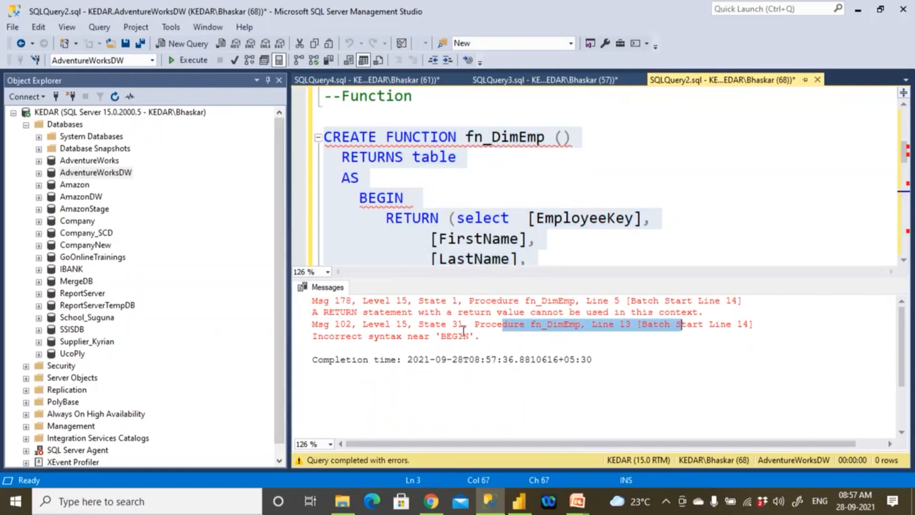
pyautogui.moveTo(401, 336); pyautogui.dragTo(477, 338)
pyautogui.click(429, 219)
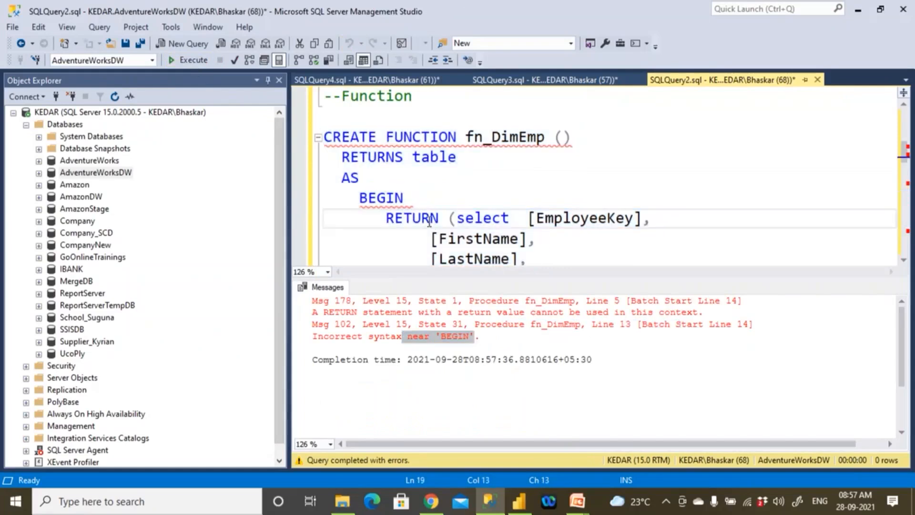
pyautogui.hotkey('ctrl', 'r')
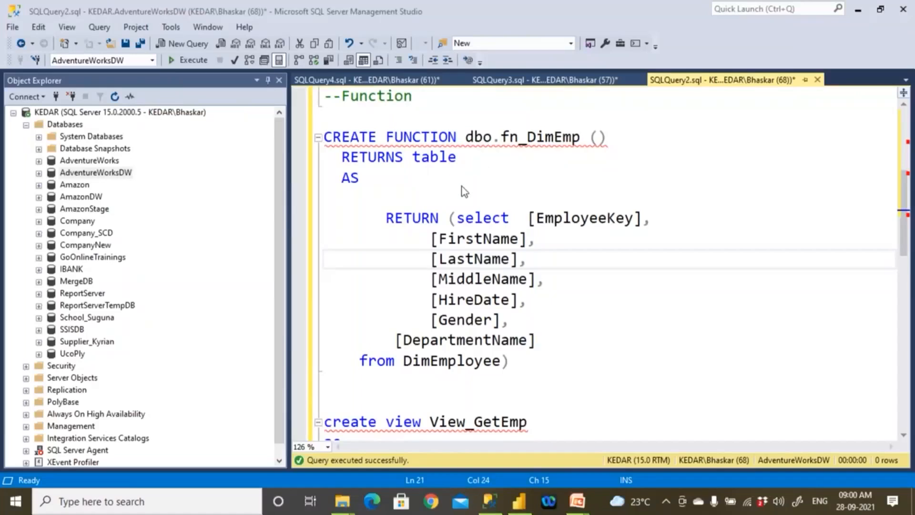
# - Undo the removal of the BEGIN and END lines in dbo.fn_DimEmp
pyautogui.click(388, 191)
pyautogui.hotkey('ctrl', 'z')
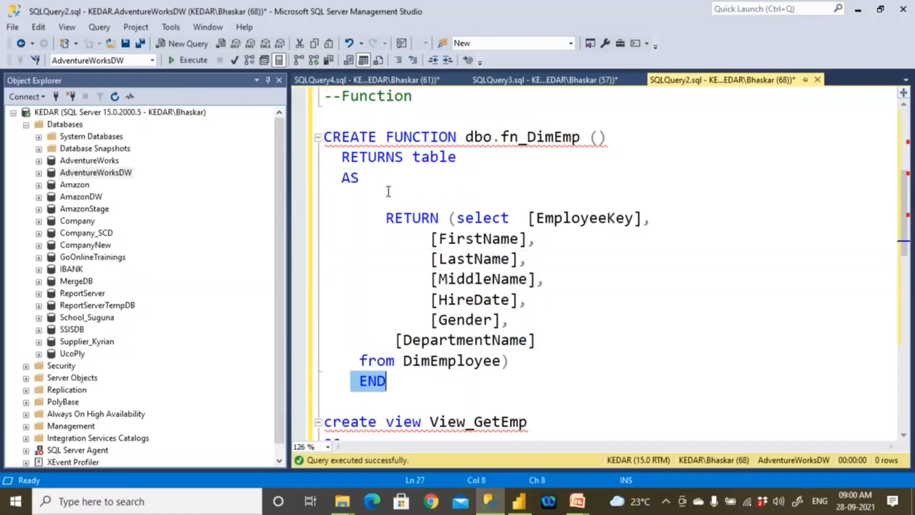
pyautogui.hotkey('ctrl', 'z')
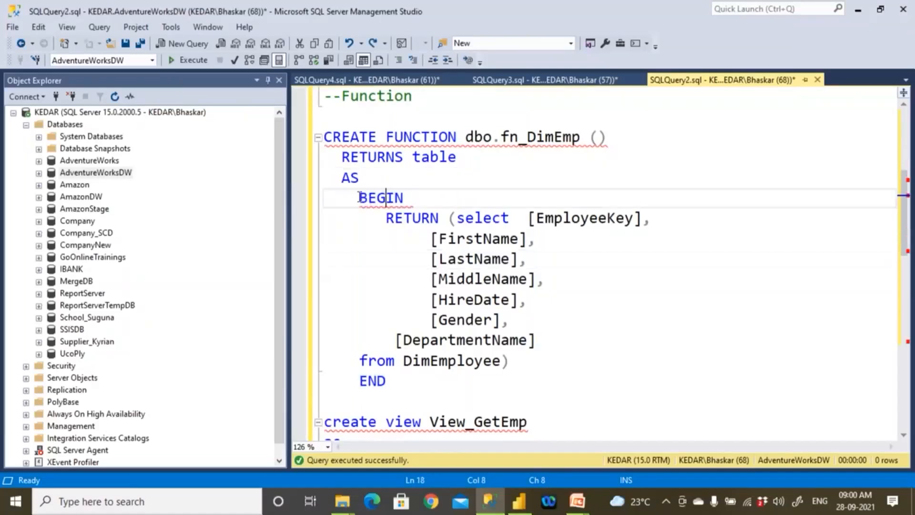
pyautogui.hotkey('ctrl', 'z')
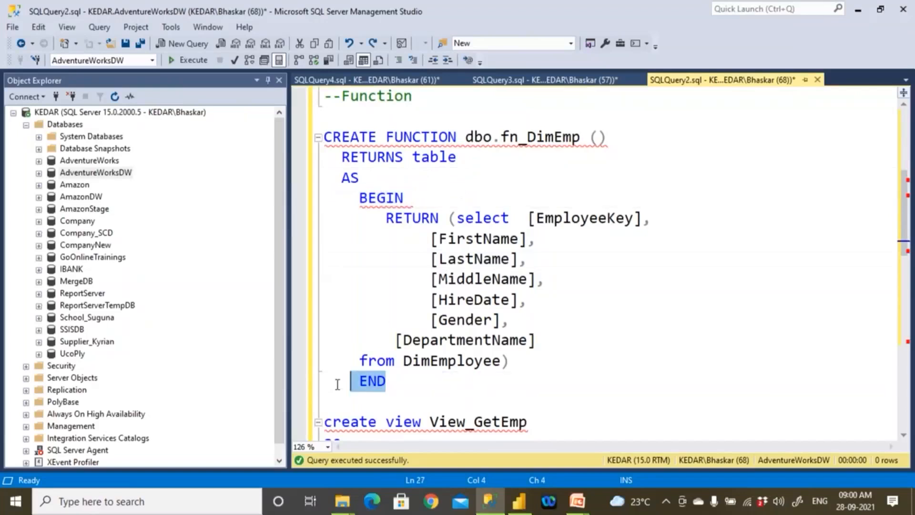
# - Delete the BEGIN and END keywords surrounding the RETURN statement of dbo.fn_DimEmp
pyautogui.moveTo(423, 194); pyautogui.dragTo(333, 197)
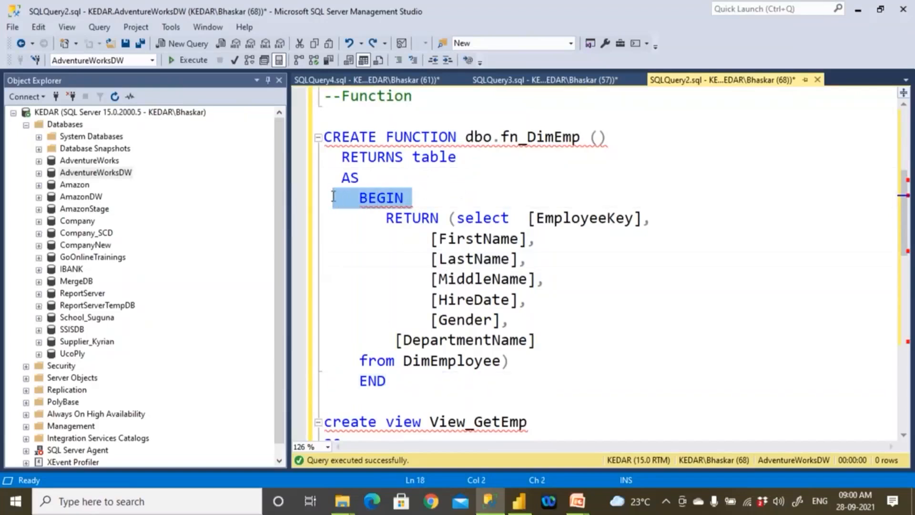
pyautogui.press('Delete')
pyautogui.moveTo(403, 381); pyautogui.dragTo(324, 378)
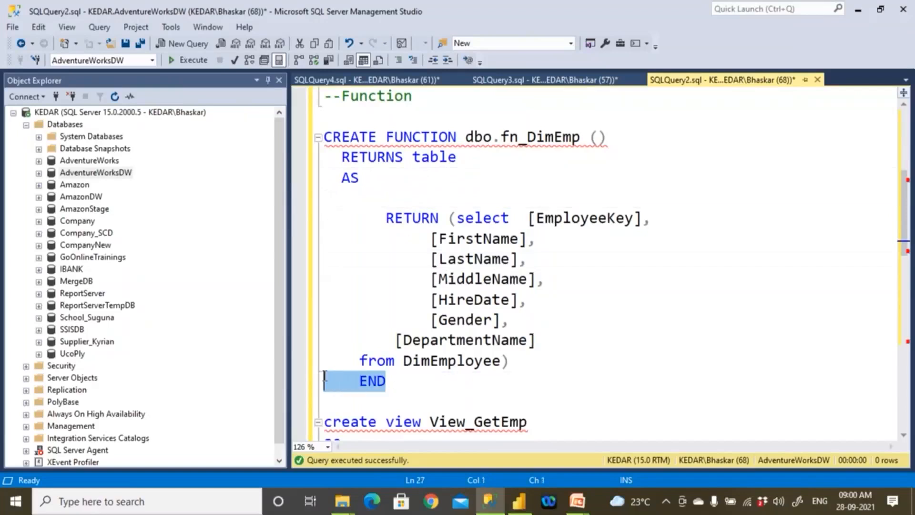
pyautogui.press('Delete')
# - Review the header of dbo.fn_DimEmp, its schema prefix, its table return type and its RETURN select statement
pyautogui.doubleClick(387, 136)
pyautogui.click(494, 177)
pyautogui.moveTo(466, 137); pyautogui.dragTo(594, 144)
pyautogui.click(508, 174)
pyautogui.moveTo(468, 137); pyautogui.dragTo(473, 138)
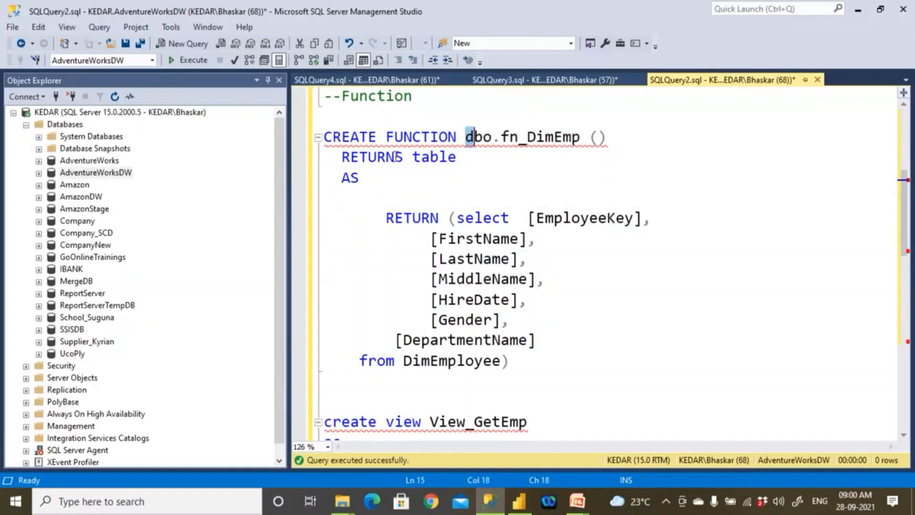
pyautogui.moveTo(342, 157); pyautogui.dragTo(482, 157)
pyautogui.moveTo(377, 218); pyautogui.dragTo(431, 238)
# - Try to execute the complete CREATE FUNCTION statement for dbo.fn_DimEmp
pyautogui.moveTo(452, 290); pyautogui.dragTo(323, 137)
pyautogui.click(538, 340)
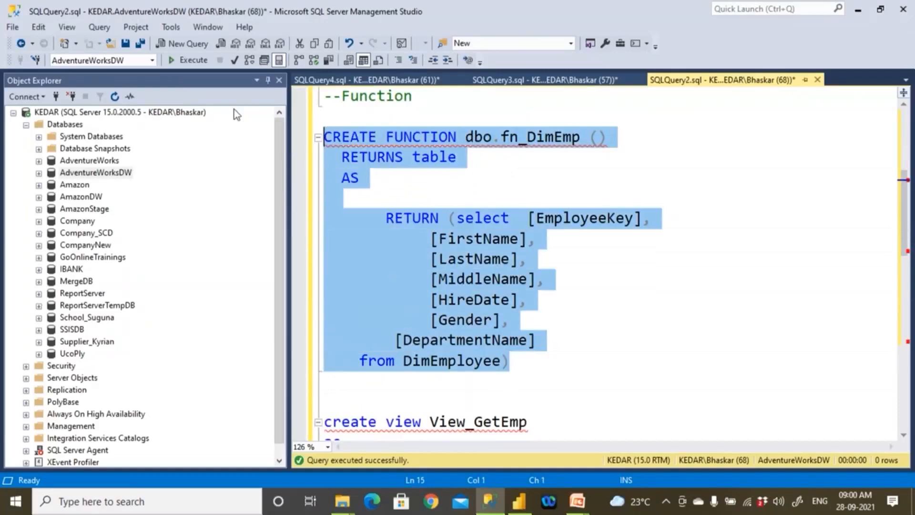
pyautogui.click(194, 60)
pyautogui.click(431, 259)
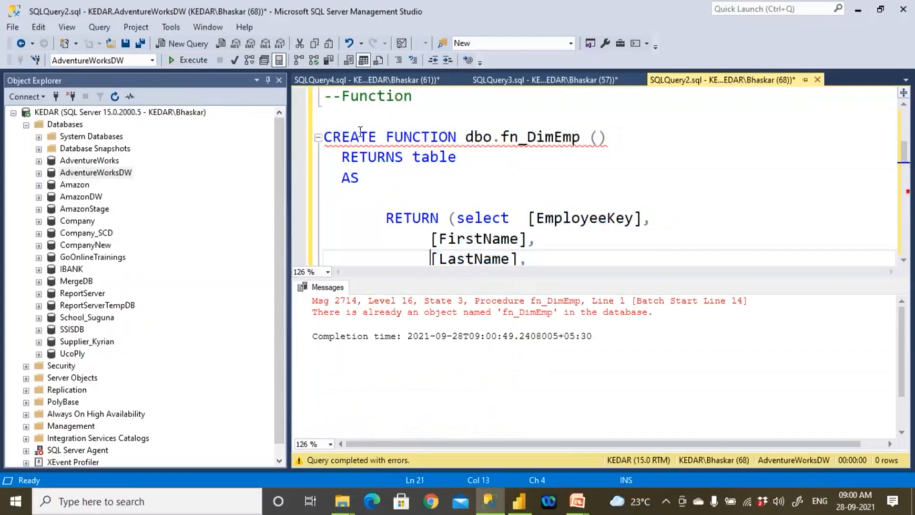
# - Change CREATE to drop in the fn_DimEmp header and execute drop FUNCTION dbo.fn_DimEmp without the parentheses
pyautogui.doubleClick(358, 137)
pyautogui.write('drop')
pyautogui.moveTo(591, 138); pyautogui.dragTo(283, 139)
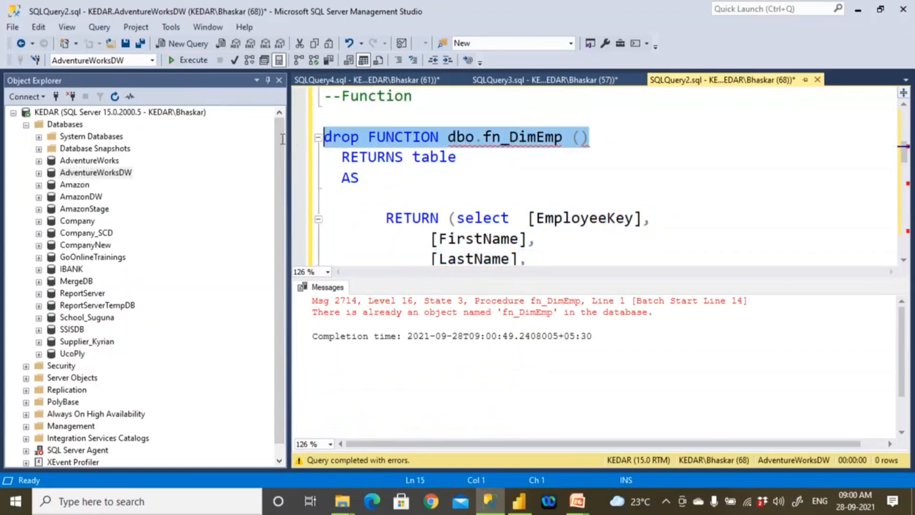
pyautogui.click(199, 63)
pyautogui.click(474, 195)
pyautogui.moveTo(563, 138); pyautogui.dragTo(323, 139)
pyautogui.click(199, 62)
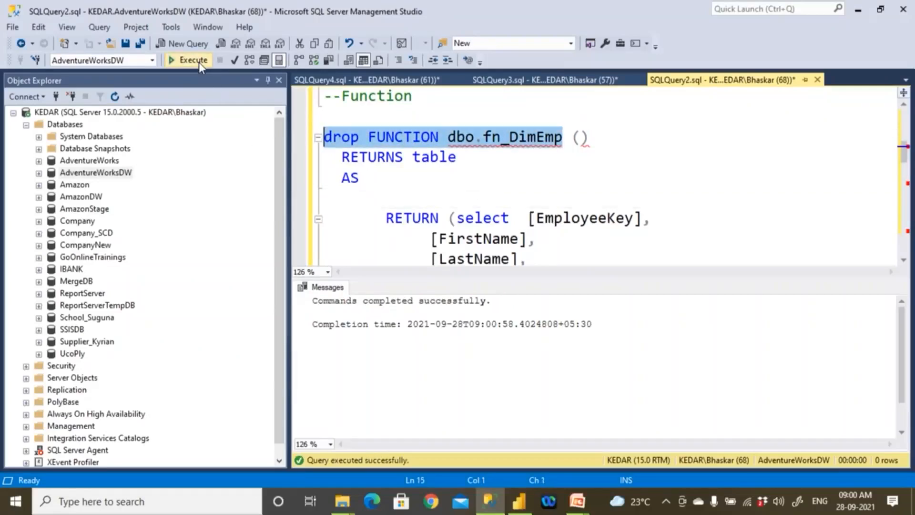
# - Restore the CREATE keyword in the header and execute the complete CREATE FUNCTION statement for dbo.fn_DimEmp ()
pyautogui.hotkey('ctrl', 'z')
pyautogui.hotkey('ctrl', 'r')
pyautogui.moveTo(386, 137); pyautogui.dragTo(607, 138)
pyautogui.click(591, 156)
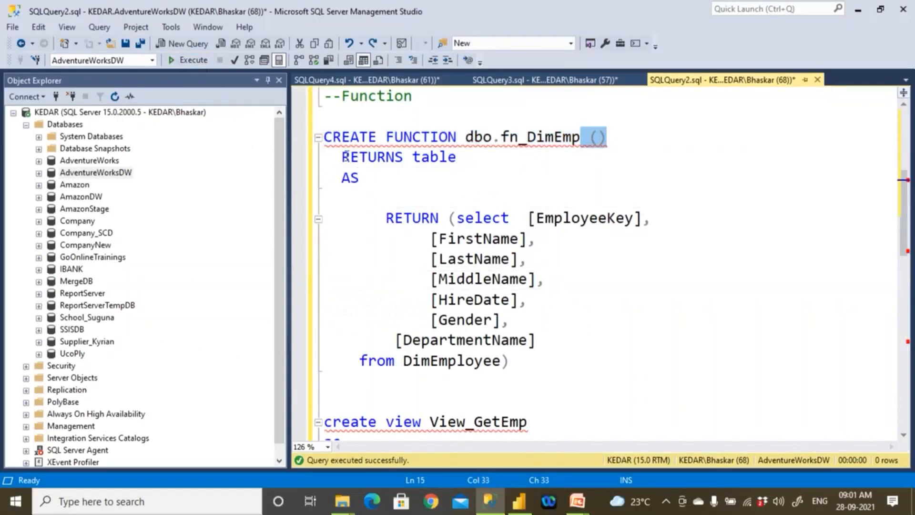
pyautogui.moveTo(346, 156); pyautogui.dragTo(452, 157)
pyautogui.moveTo(326, 137); pyautogui.dragTo(531, 360)
pyautogui.click(186, 59)
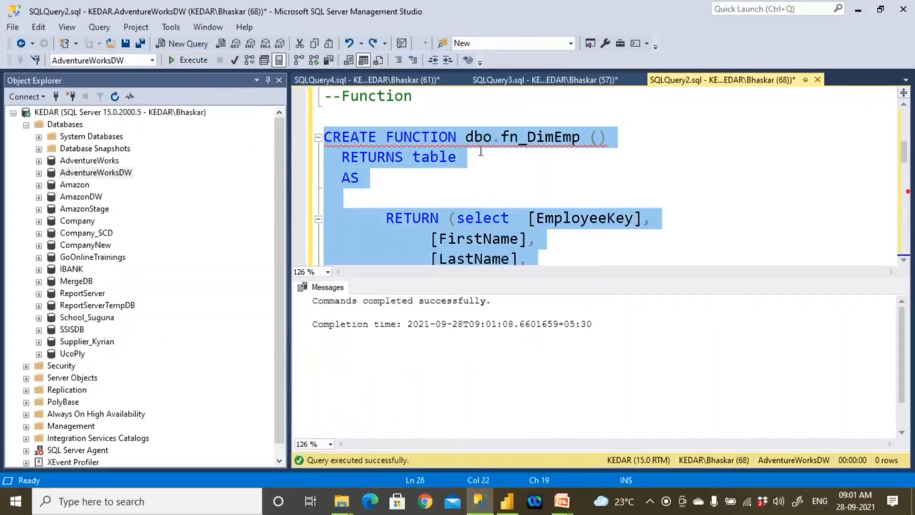
pyautogui.click(474, 139)
pyautogui.click(518, 139)
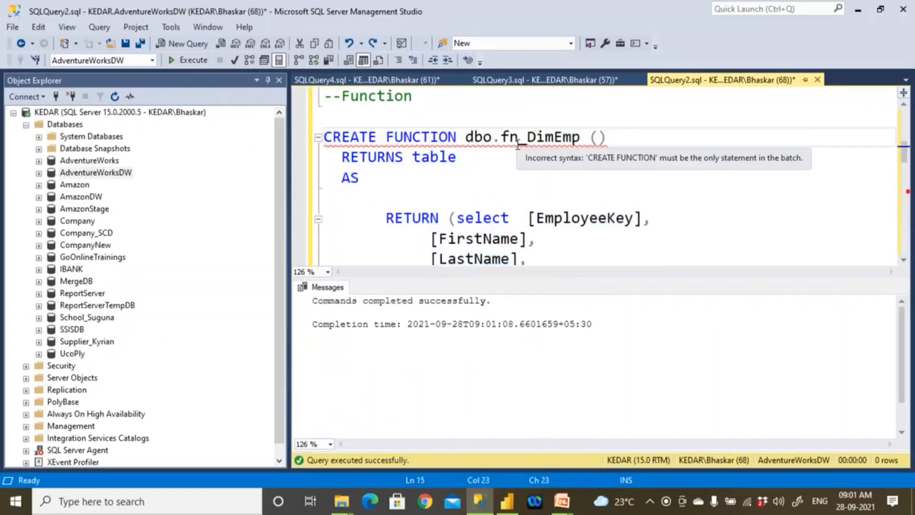
pyautogui.moveTo(491, 301); pyautogui.dragTo(313, 301)
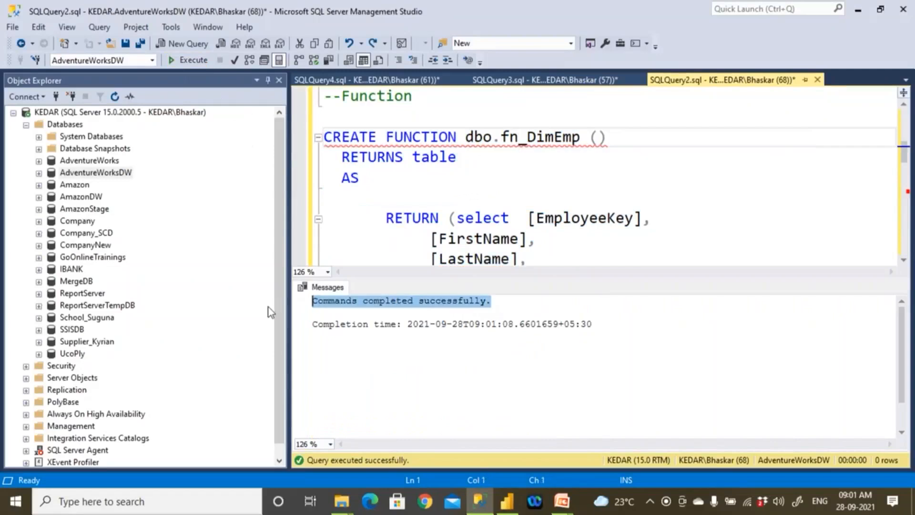
# - Copy the function name from the CREATE FUNCTION line and make dbo.fn_DimEmp () the source of the select under the Call Function comment
pyautogui.hotkey('ctrl', 'r')
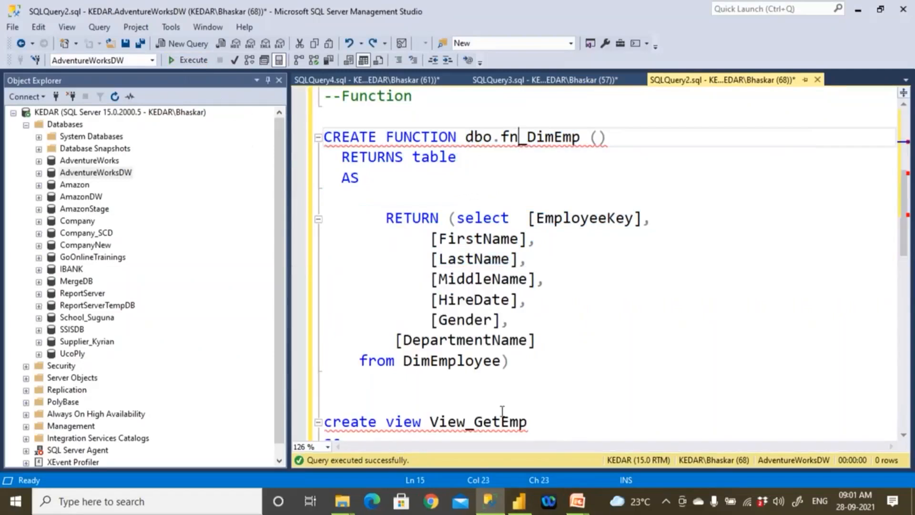
pyautogui.scroll(-1, 501, 410)
pyautogui.scroll(3, 469, 296)
pyautogui.click(456, 259)
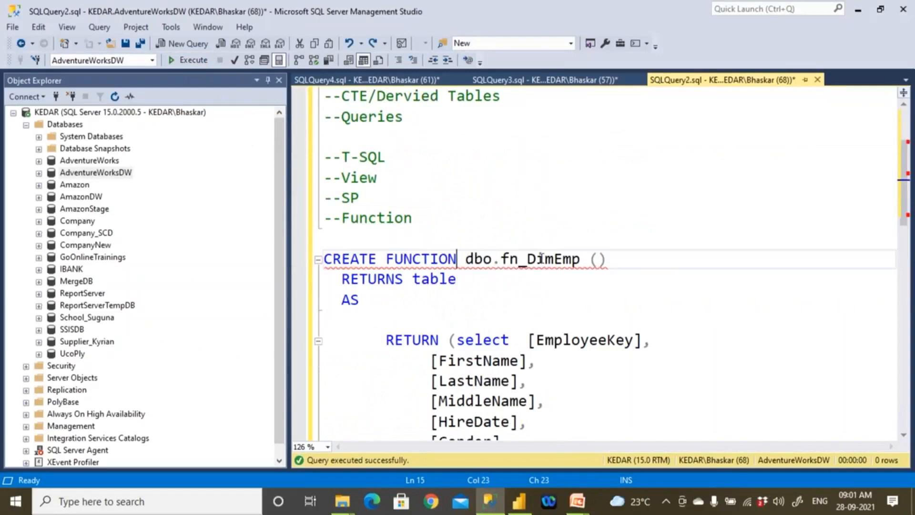
pyautogui.keyDown('shift'); pyautogui.click(655, 259); pyautogui.keyUp('shift')
pyautogui.hotkey('ctrl', 'c')
pyautogui.scroll(-11, 601, 401)
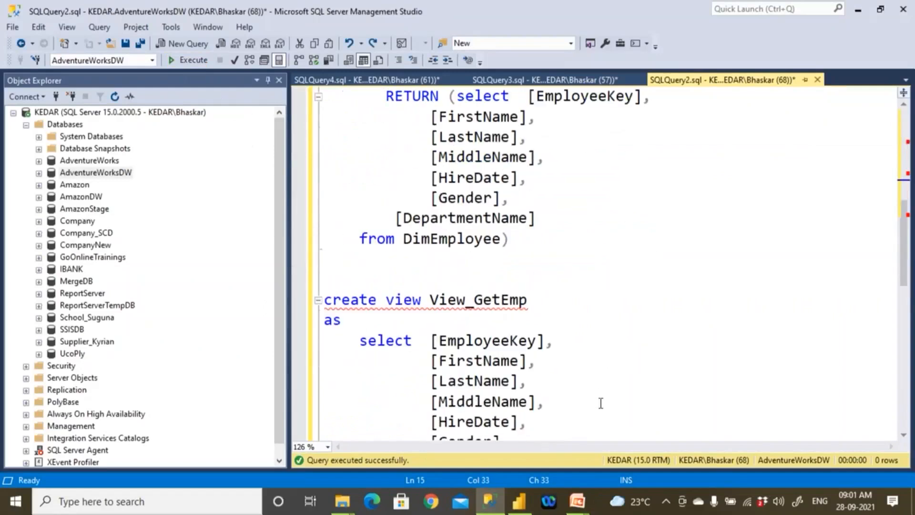
pyautogui.moveTo(448, 238); pyautogui.dragTo(622, 242)
pyautogui.hotkey('ctrl', 'v')
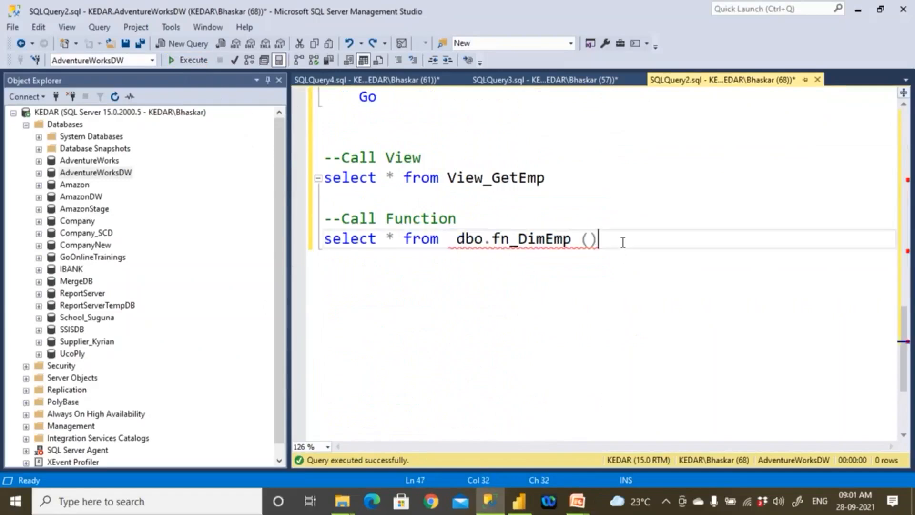
# - Execute only the select * from dbo.fn_DimEmp () query under the Call Function comment
pyautogui.moveTo(341, 218); pyautogui.dragTo(431, 218)
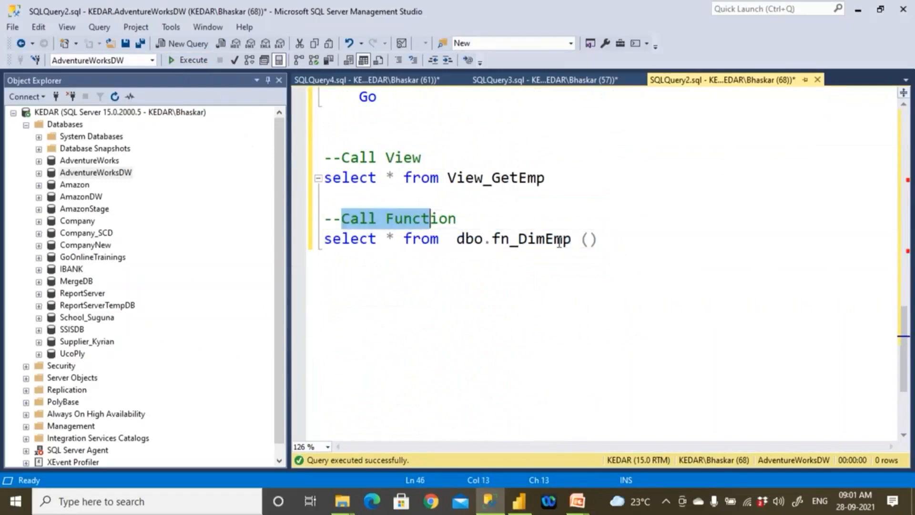
pyautogui.moveTo(598, 239); pyautogui.dragTo(276, 244)
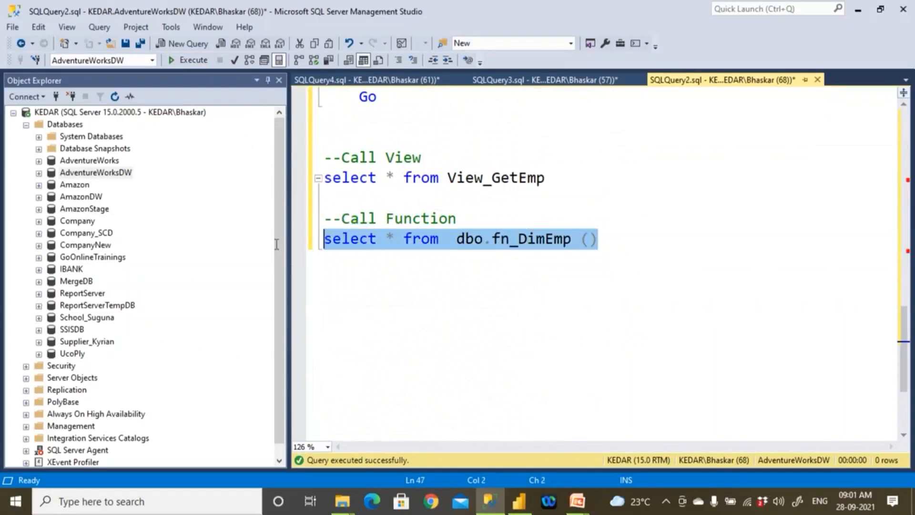
pyautogui.click(191, 62)
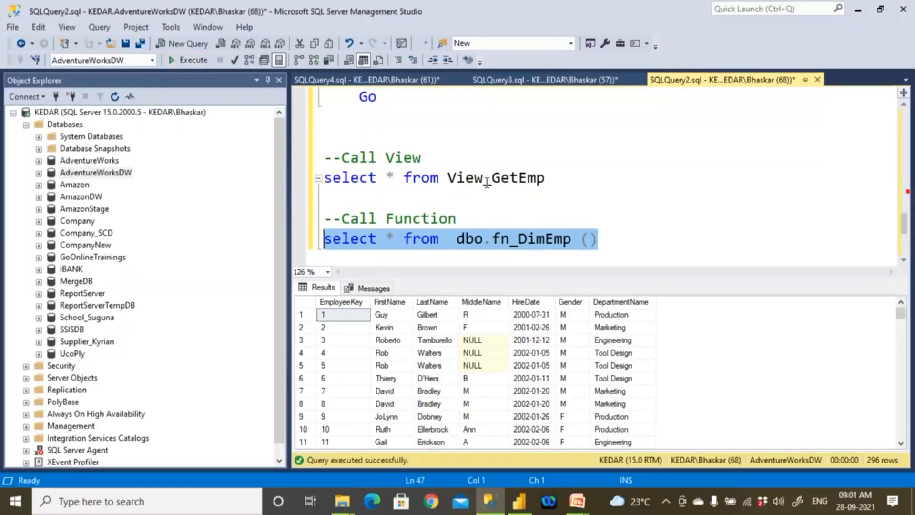
pyautogui.moveTo(492, 238); pyautogui.dragTo(598, 238)
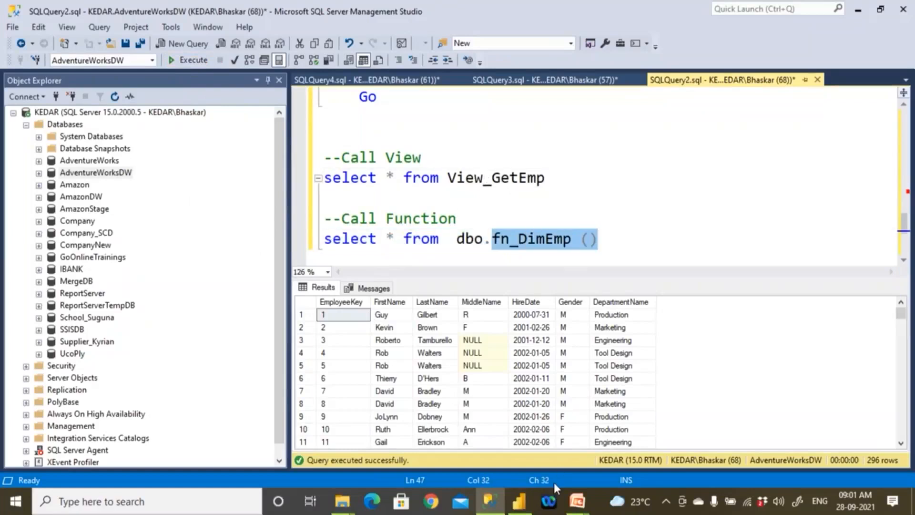
# - Switch to Power BI Desktop and cancel the open Navigator dialog
pyautogui.click(523, 506)
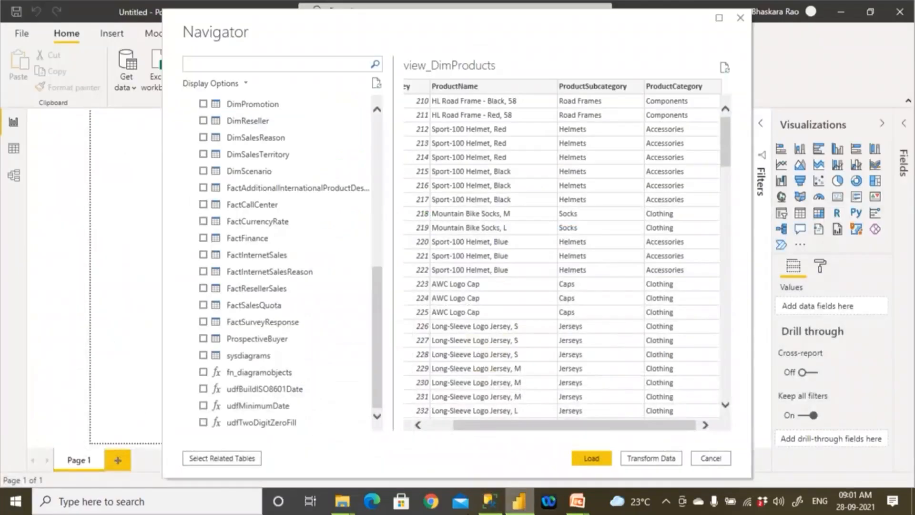
pyautogui.click(718, 462)
# - Switch back to SQL Server Management Studio and rerun the select queries on View_GetEmp and dbo.fn_DimEmp ()
pyautogui.moveTo(448, 178); pyautogui.dragTo(324, 179)
pyautogui.click(188, 60)
pyautogui.moveTo(604, 238); pyautogui.dragTo(291, 244)
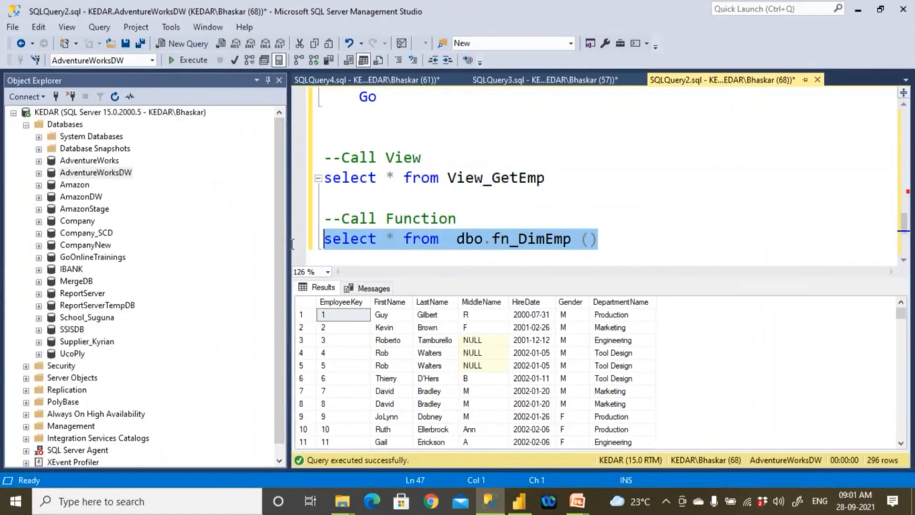
pyautogui.click(201, 61)
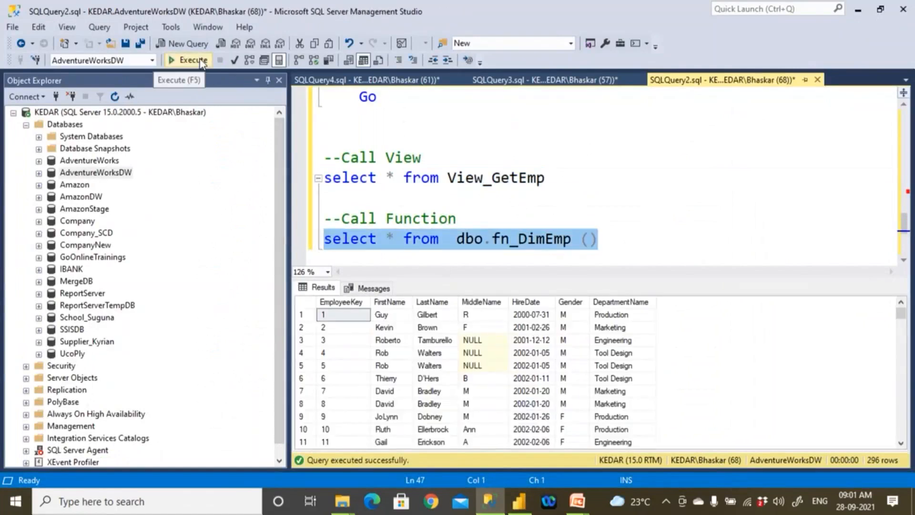
pyautogui.doubleClick(520, 180)
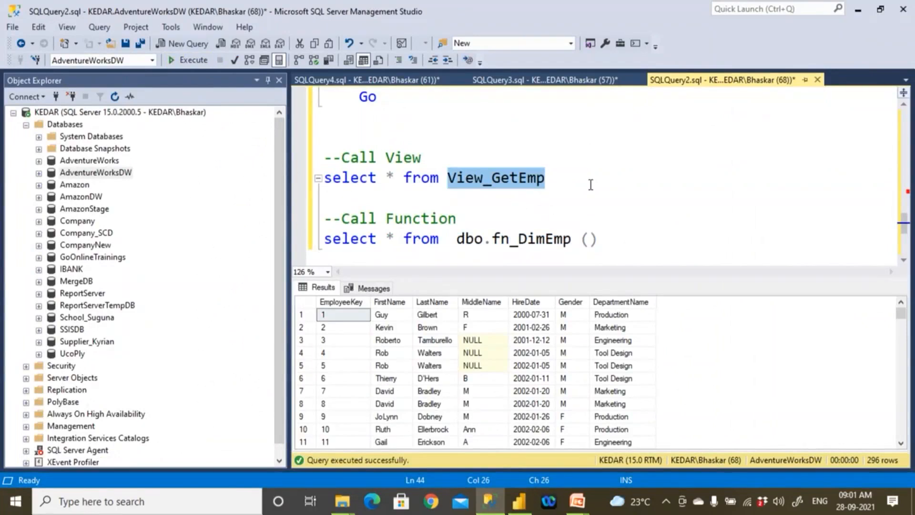
# - Switch to Power BI Desktop and connect to a SQL Server database on server "." in Import mode
pyautogui.click(519, 500)
pyautogui.click(129, 87)
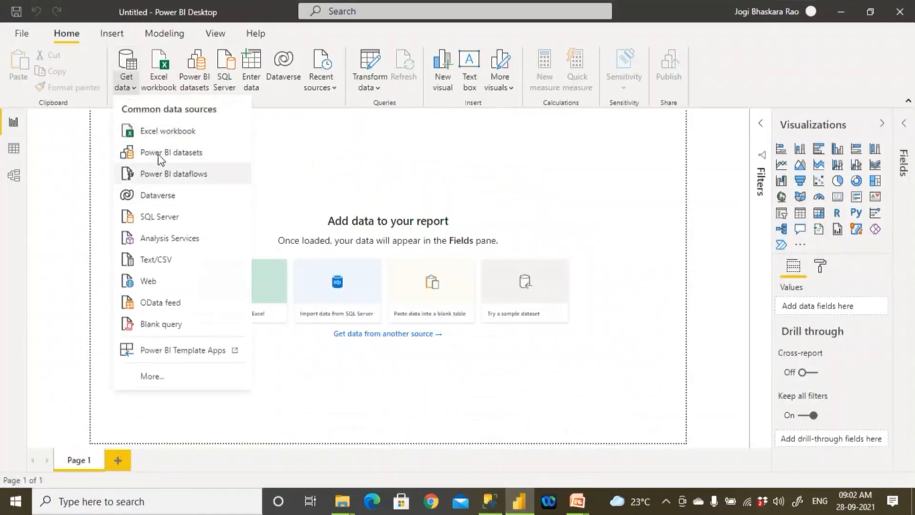
pyautogui.click(173, 218)
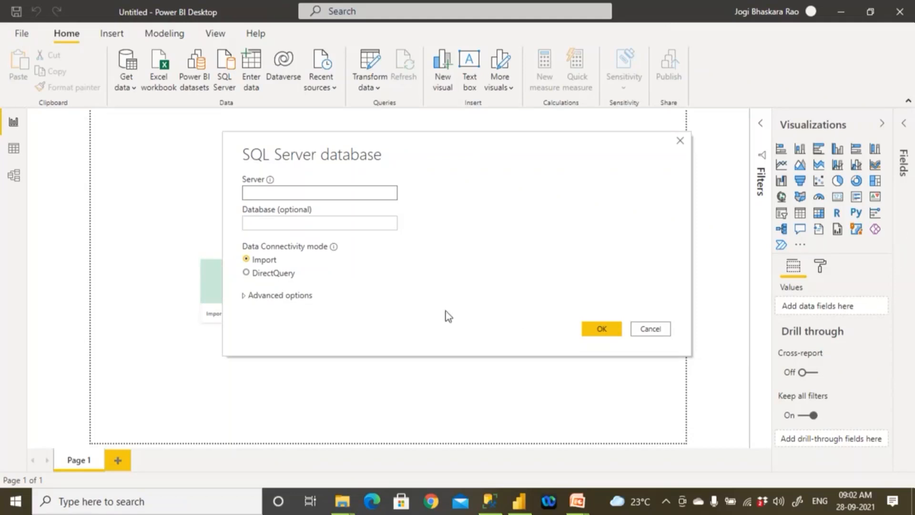
pyautogui.click(260, 193)
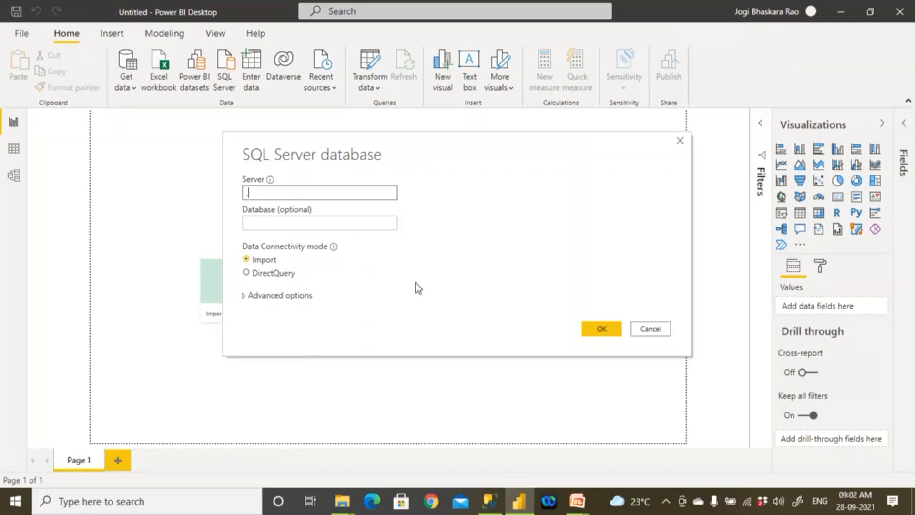
pyautogui.click(595, 329)
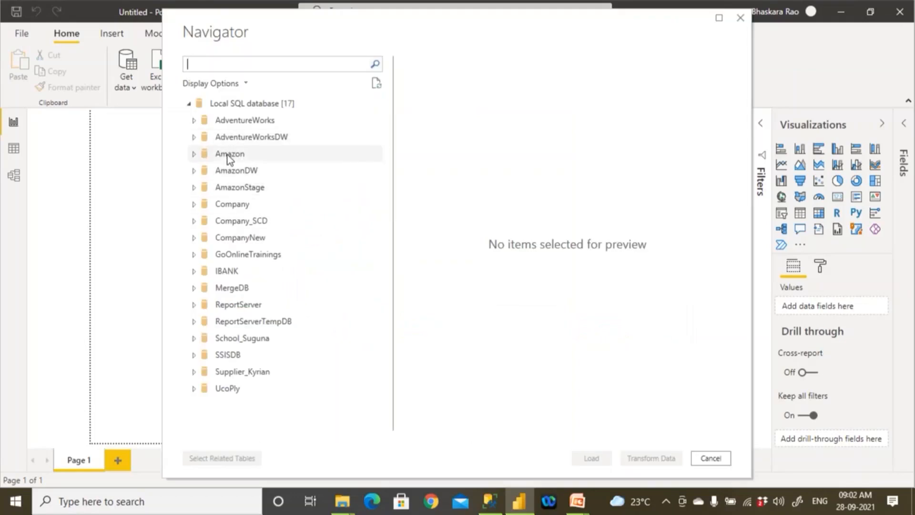
# - Select the view view_DimProducts and the function fn_DimEmp from AdventureWorksDW and load them into the report
pyautogui.click(198, 137)
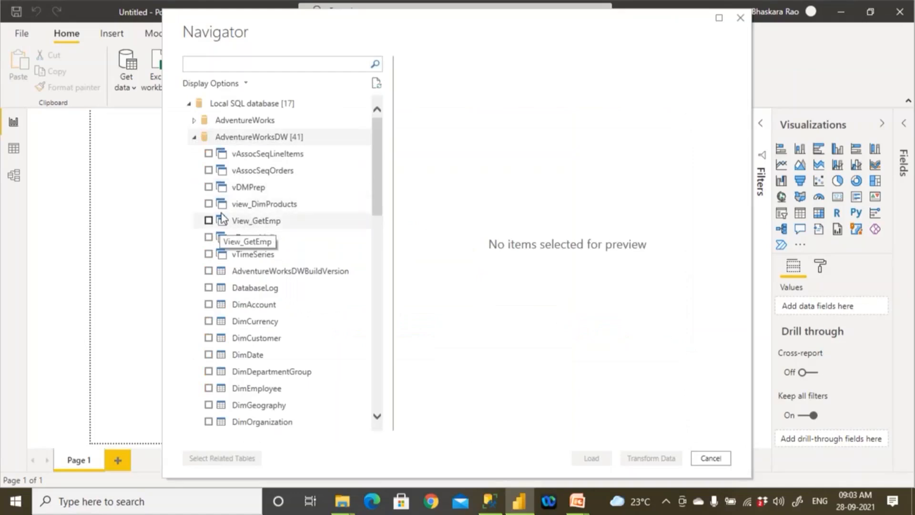
pyautogui.click(209, 203)
pyautogui.moveTo(378, 227); pyautogui.dragTo(388, 371)
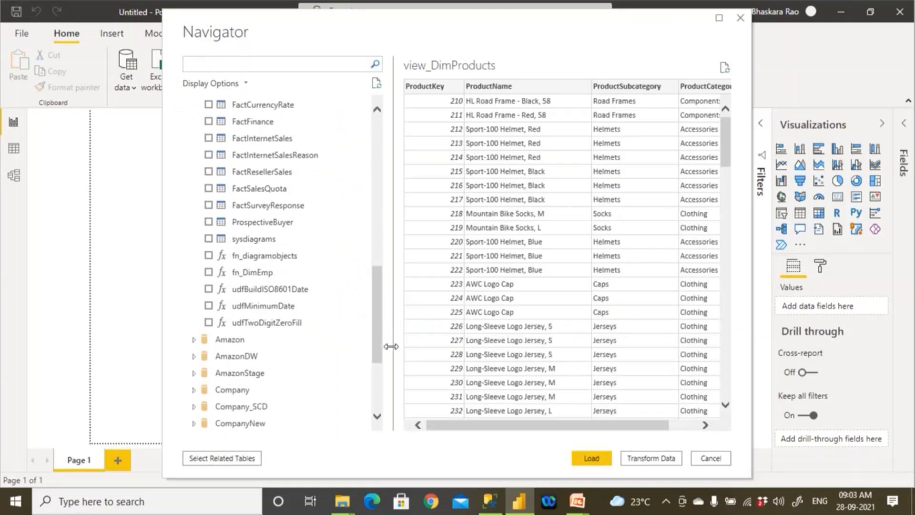
pyautogui.click(209, 273)
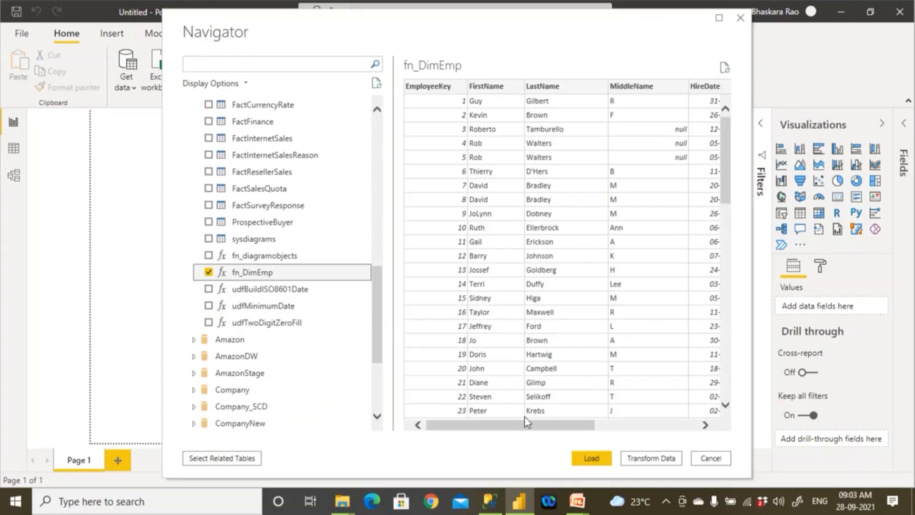
pyautogui.moveTo(568, 425); pyautogui.dragTo(559, 445)
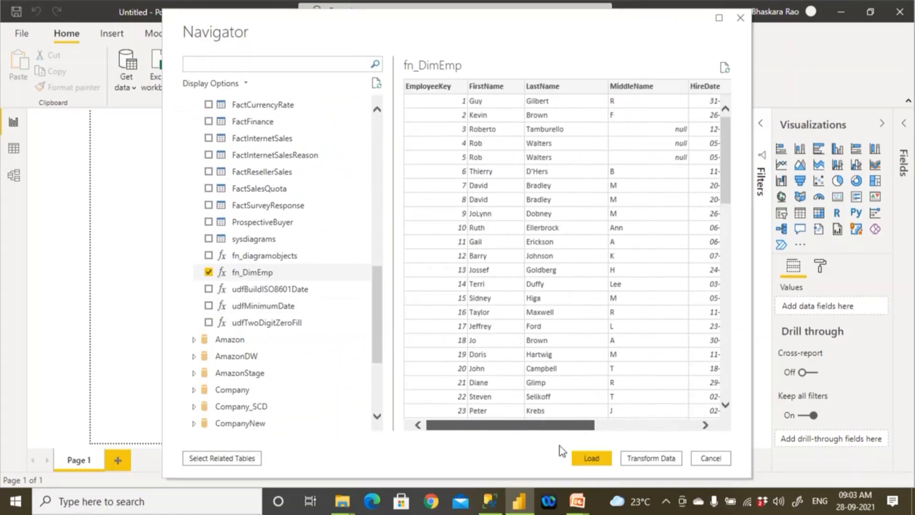
pyautogui.click(591, 458)
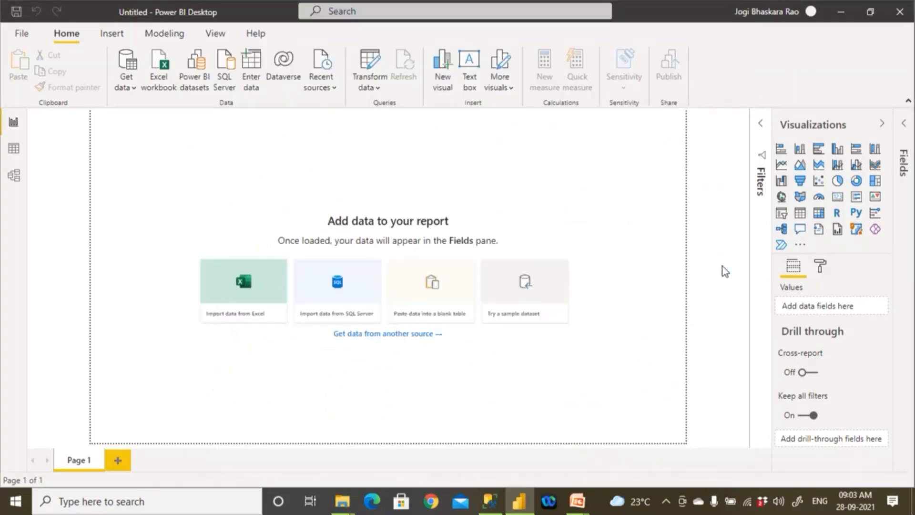
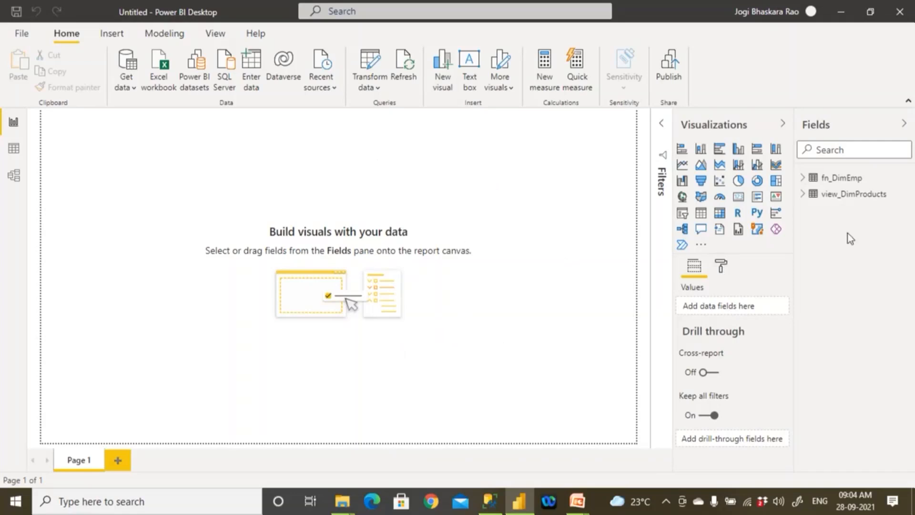
# - Expand fn_DimEmp and view_DimProducts to view the loaded columns
pyautogui.click(803, 178)
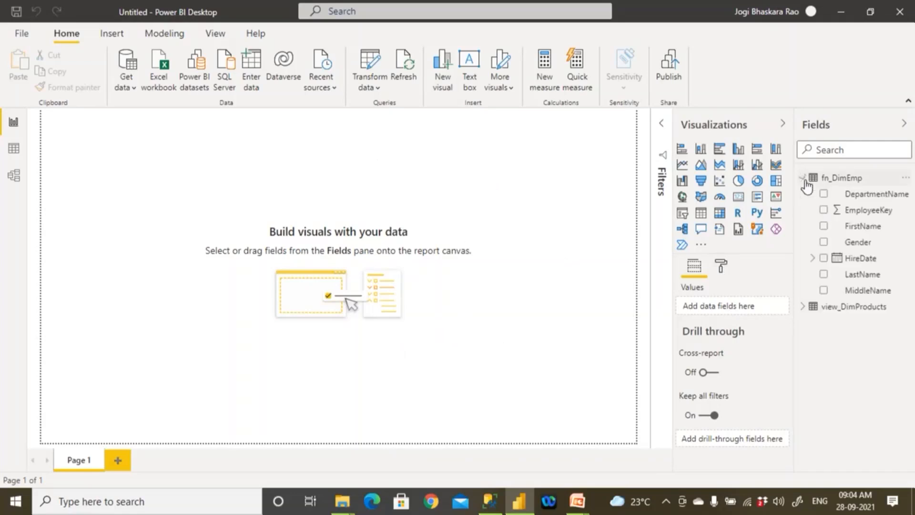
pyautogui.click(803, 307)
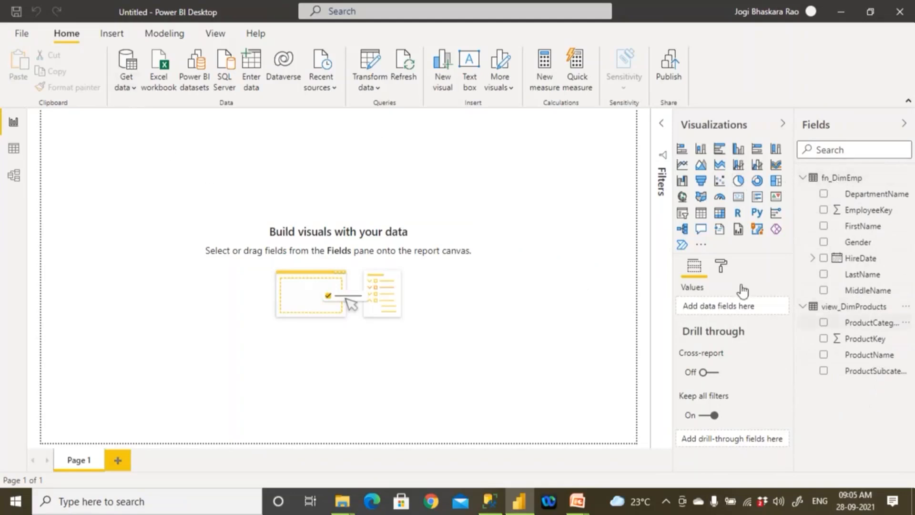
pyautogui.click(136, 89)
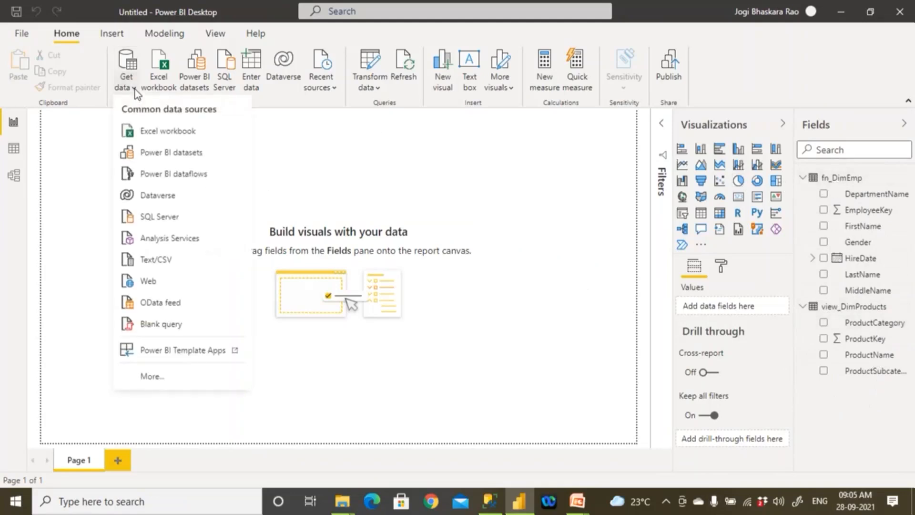
pyautogui.click(176, 215)
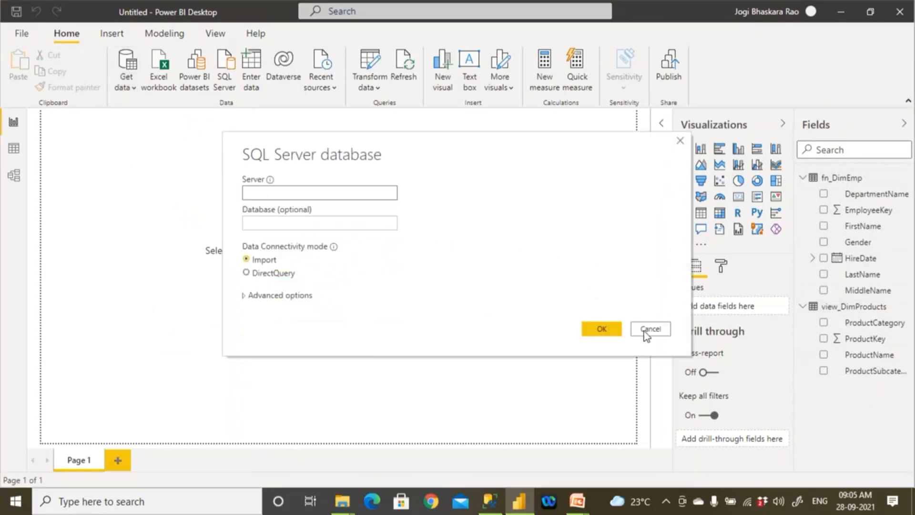
pyautogui.click(648, 328)
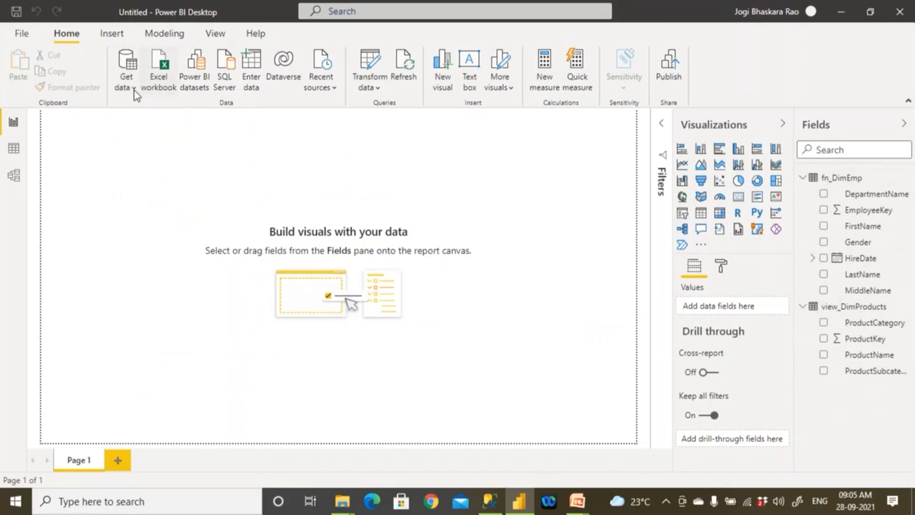
pyautogui.click(230, 84)
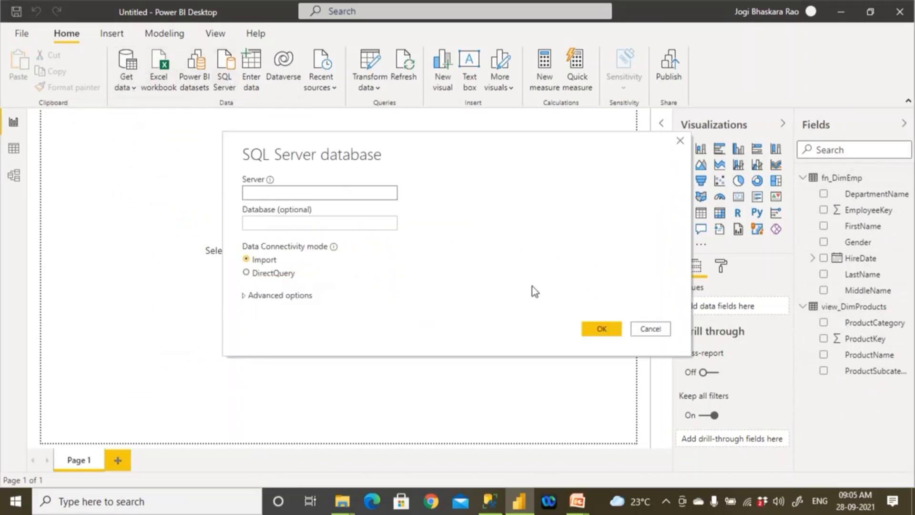
pyautogui.click(639, 330)
# - Connect to a SQL Server database on server "." in Import mode
pyautogui.click(133, 85)
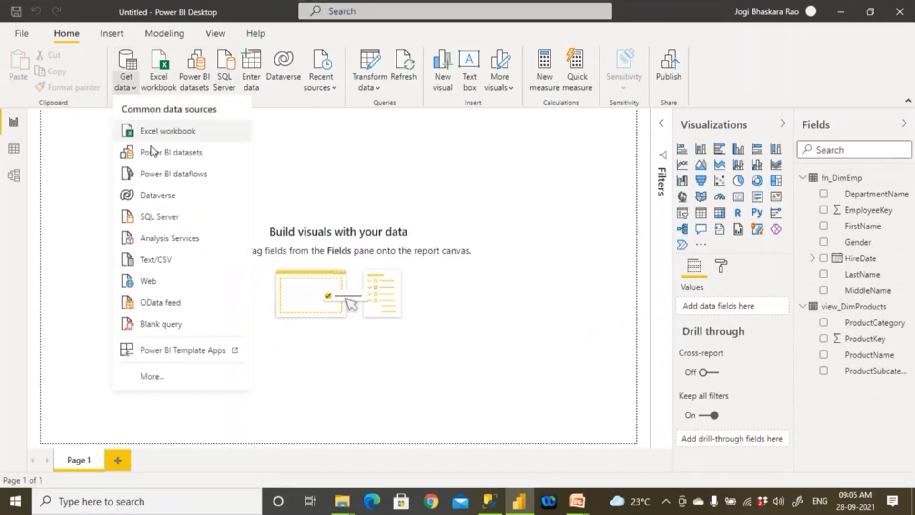
pyautogui.click(167, 220)
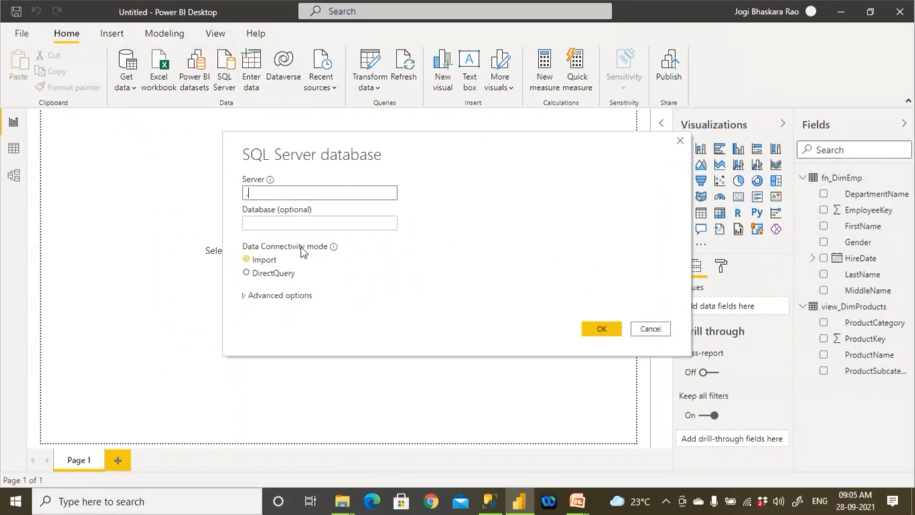
pyautogui.click(601, 329)
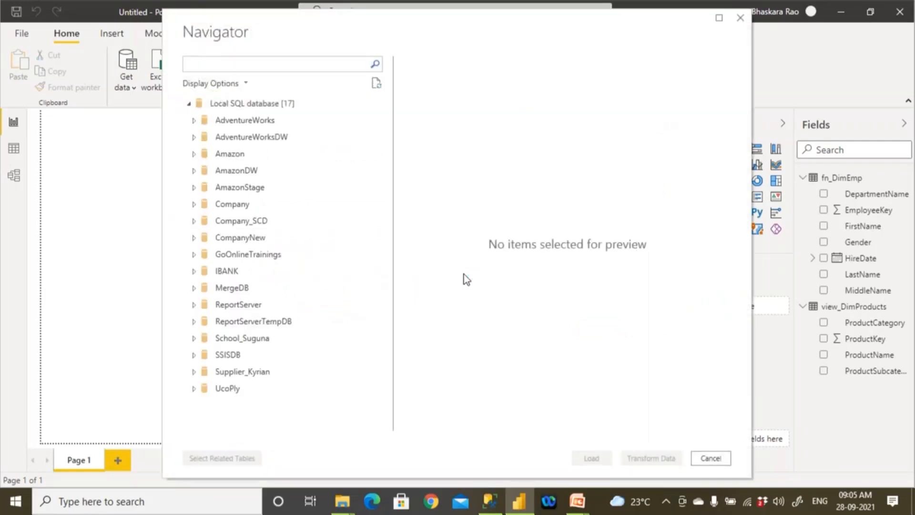
# - Select the tables DimCustomer, DimDate, DimGeography and FactInternetSales from AdventureWorksDW and load them into the report
pyautogui.click(193, 137)
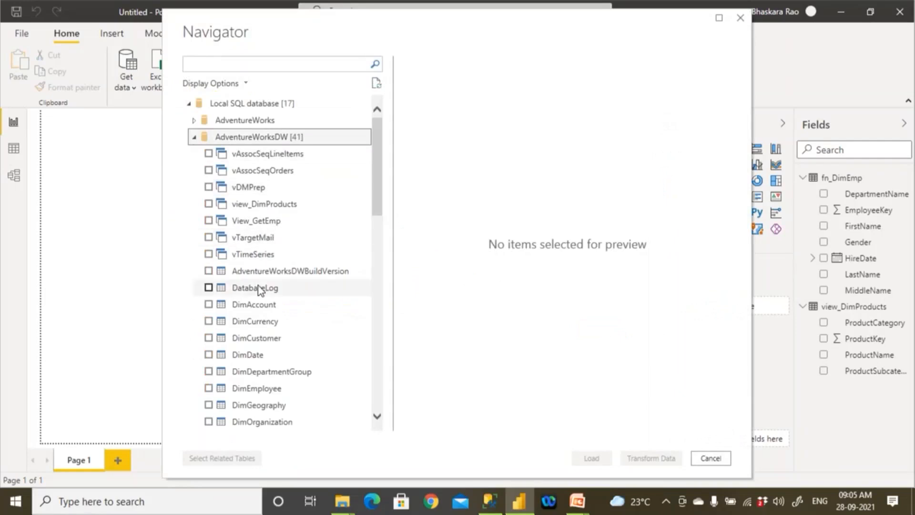
pyautogui.click(209, 338)
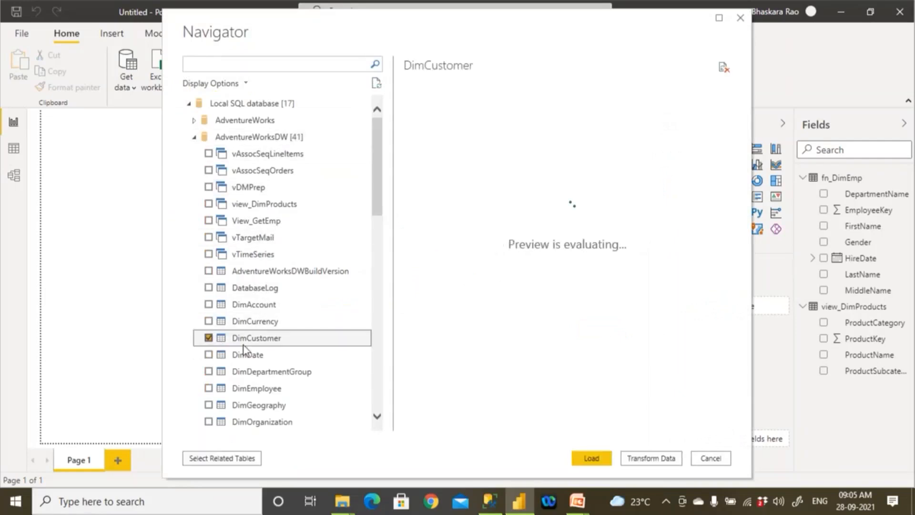
pyautogui.scroll(-2, 250, 347)
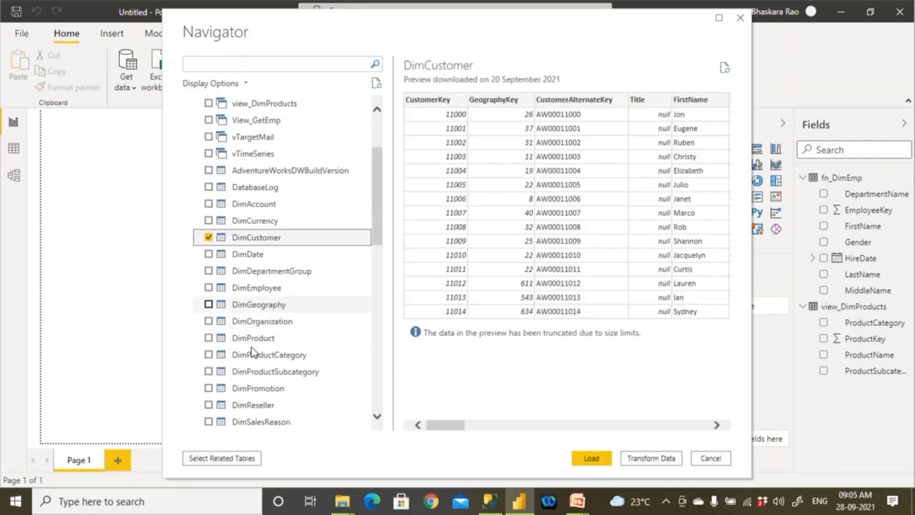
pyautogui.click(208, 253)
pyautogui.scroll(-1, 221, 310)
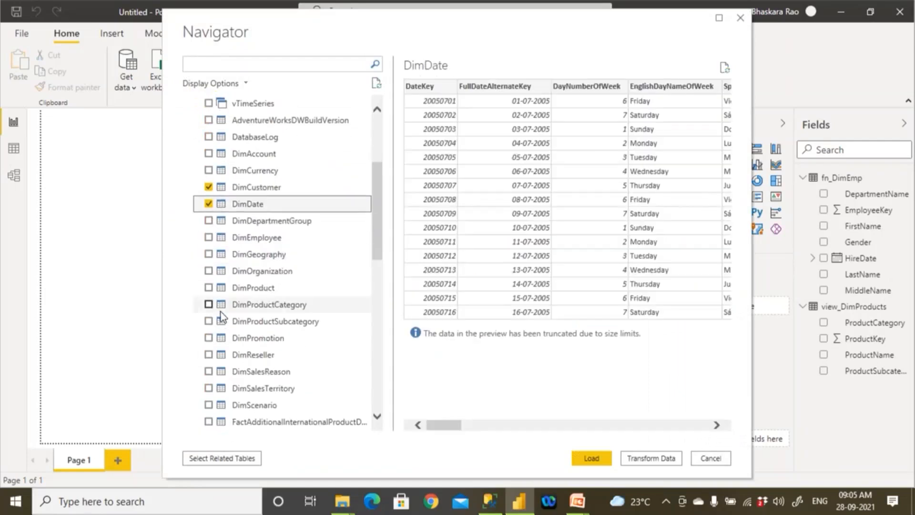
pyautogui.click(209, 254)
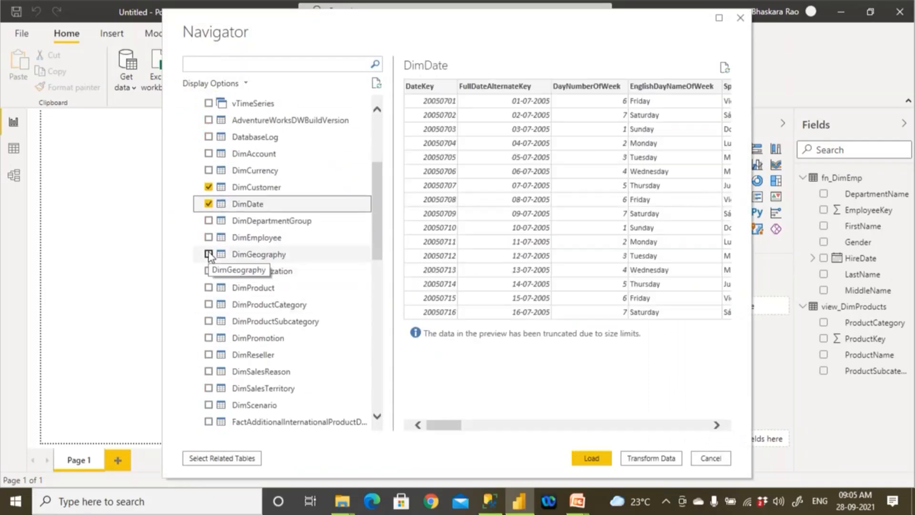
pyautogui.scroll(-1, 221, 311)
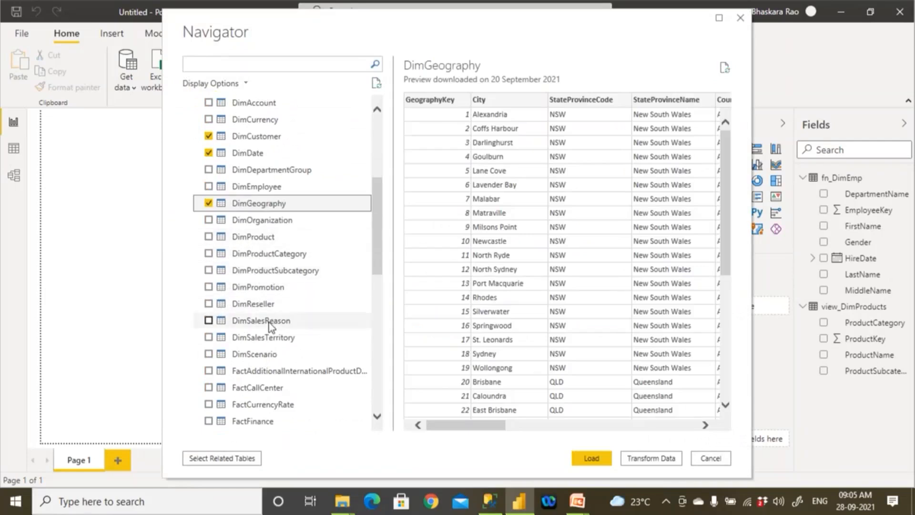
pyautogui.scroll(-2, 269, 323)
pyautogui.scroll(-1, 269, 325)
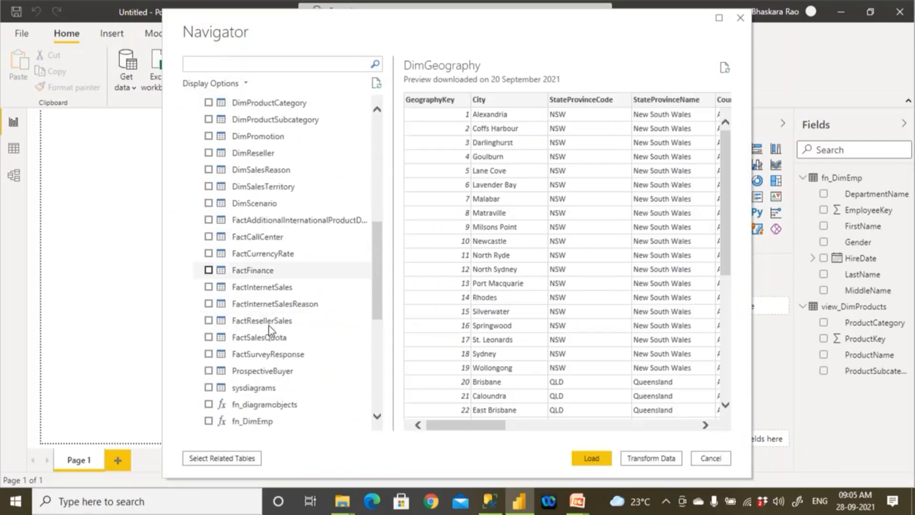
pyautogui.scroll(-2, 268, 325)
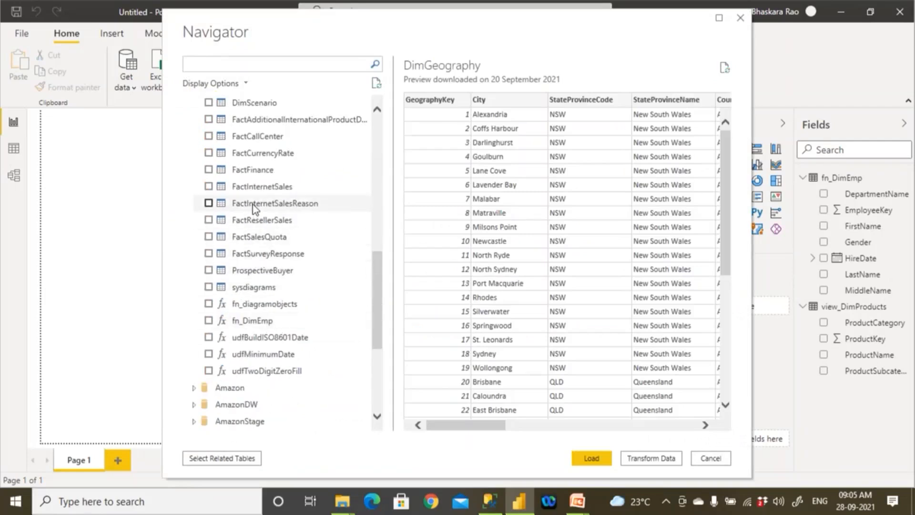
pyautogui.click(212, 188)
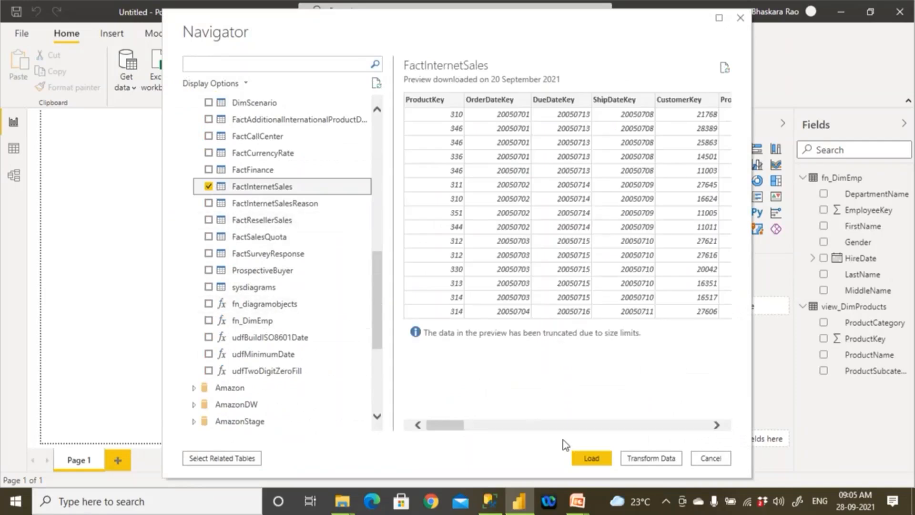
pyautogui.click(591, 458)
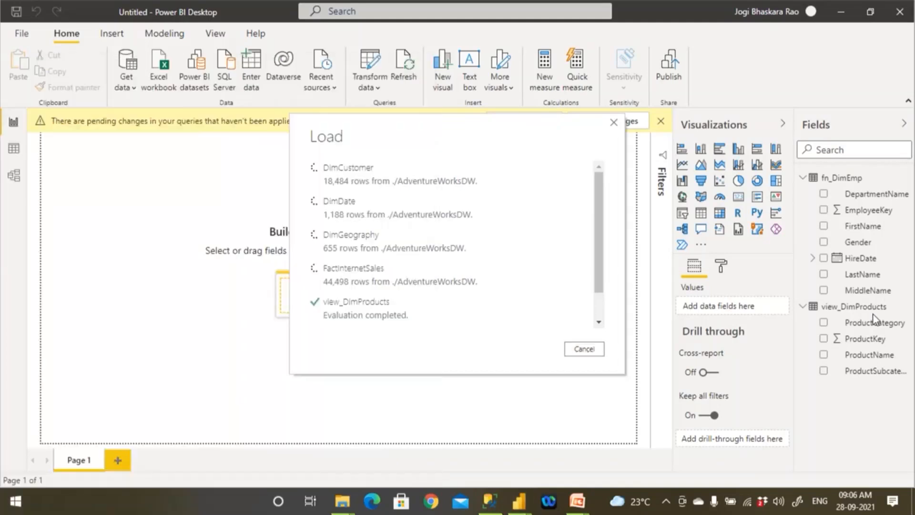
# - Open Notepad over the report window and write the note "20GB Data --- 10 Reports"
pyautogui.press('super')
pyautogui.write('note')
pyautogui.click(176, 142)
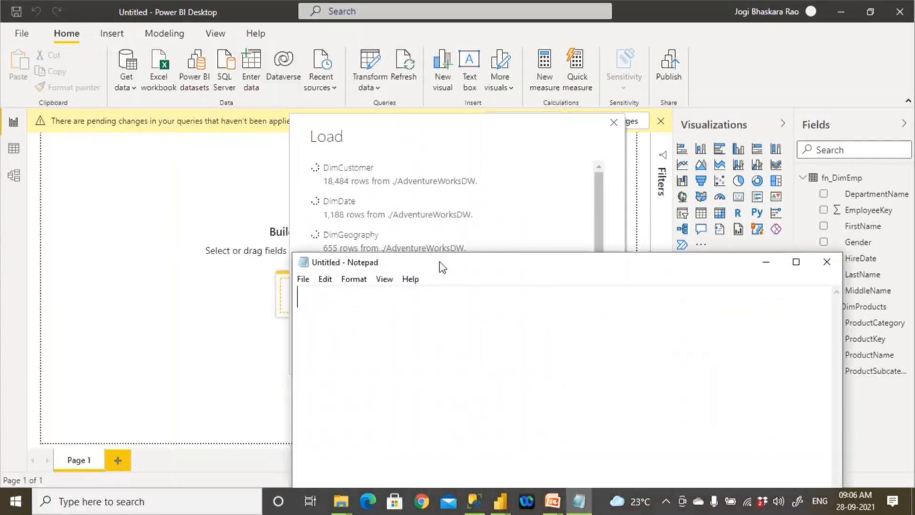
pyautogui.moveTo(442, 267); pyautogui.dragTo(434, 138)
pyautogui.write('20GB Data --- 10 Reports')
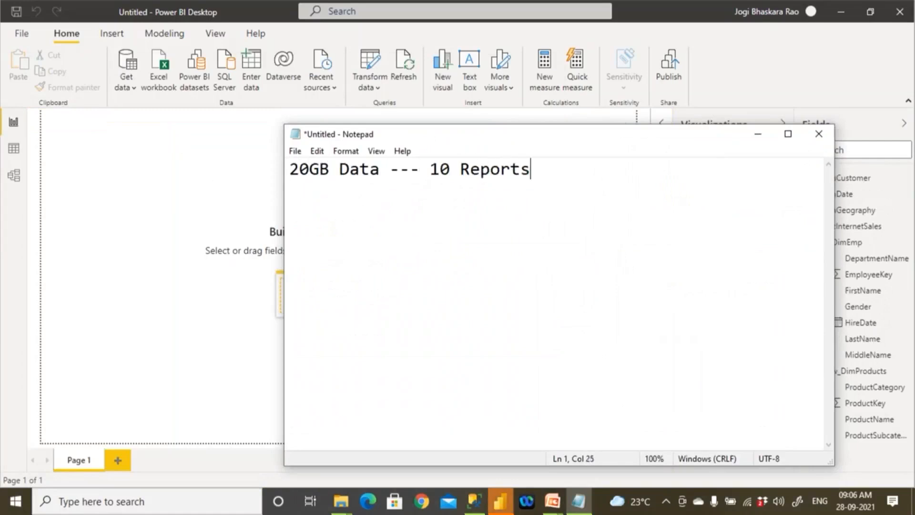
# - Below a blank line, add the lines "10GB --- 6 Reports" and "10GB --- 4 Reports"
pyautogui.moveTo(389, 170); pyautogui.dragTo(278, 185)
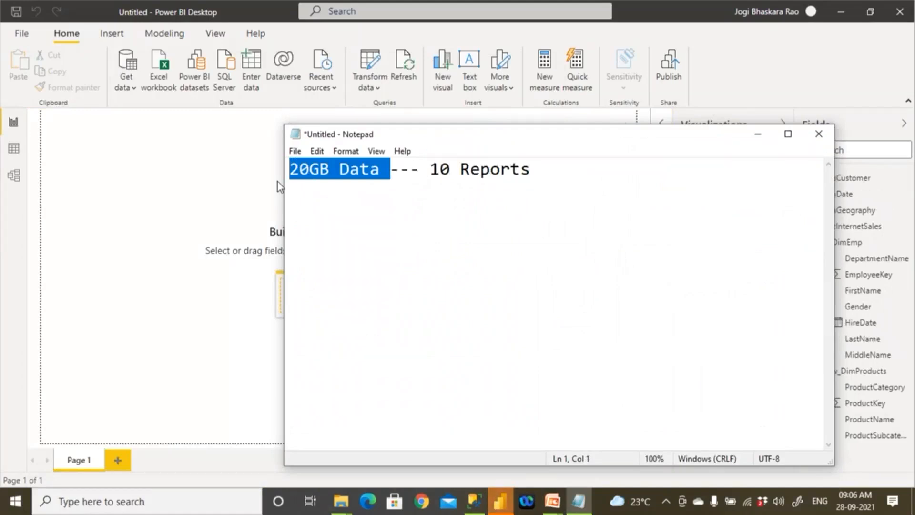
pyautogui.click(553, 173)
pyautogui.write('10')
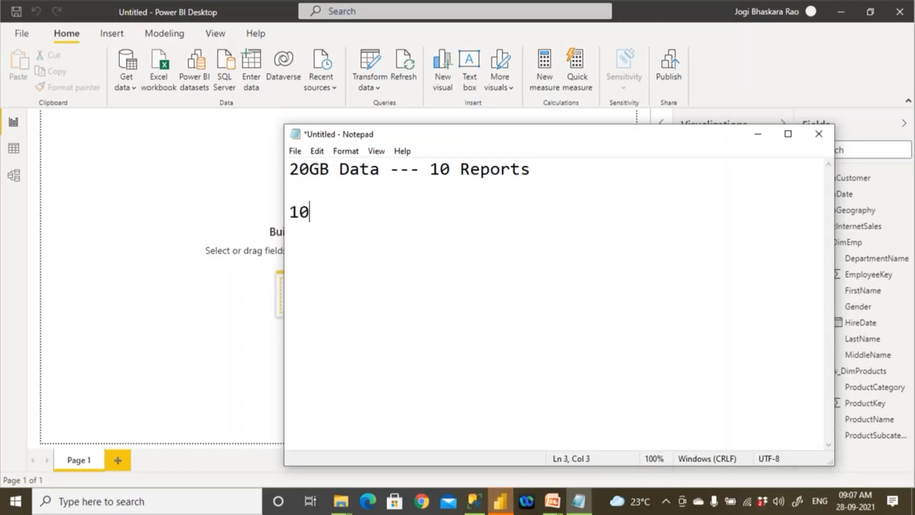
pyautogui.write('GB --- ^')
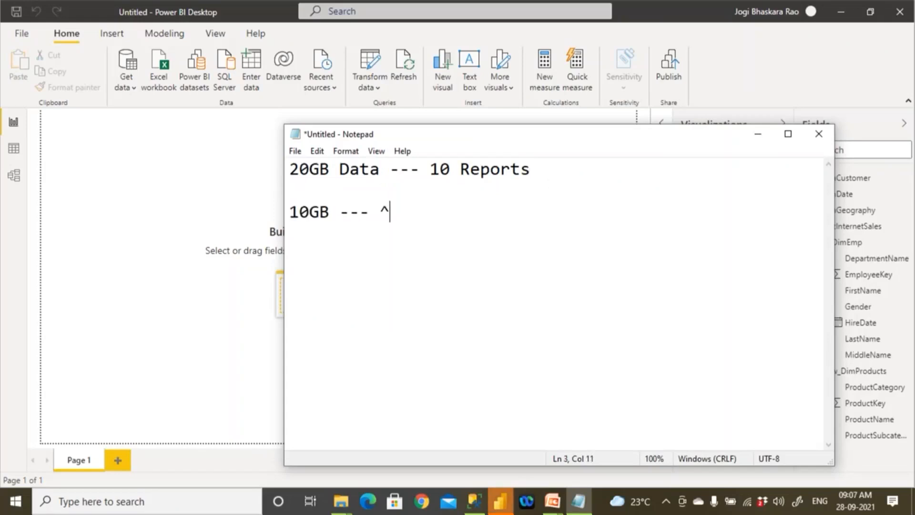
pyautogui.press('BackSpace')
pyautogui.write('6 Reports')
pyautogui.press('Return')
pyautogui.write('10GB ')
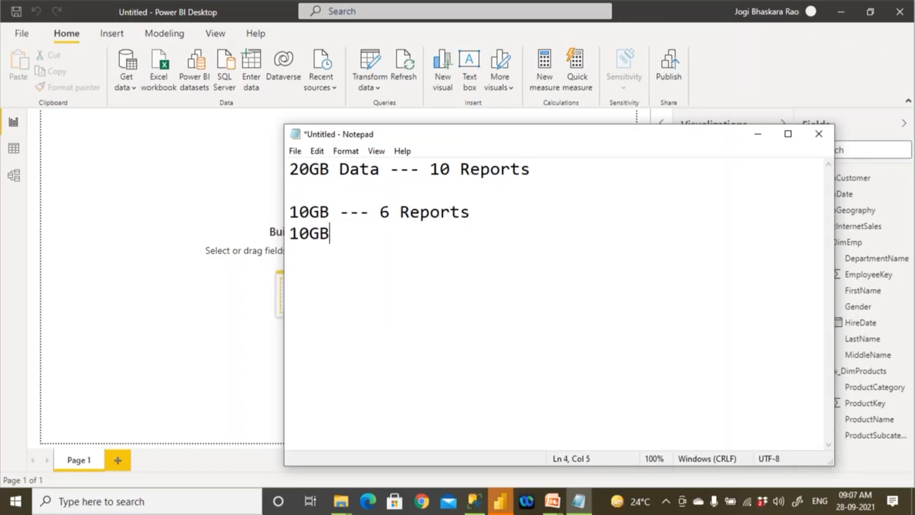
pyautogui.write('--- 4 Reports')
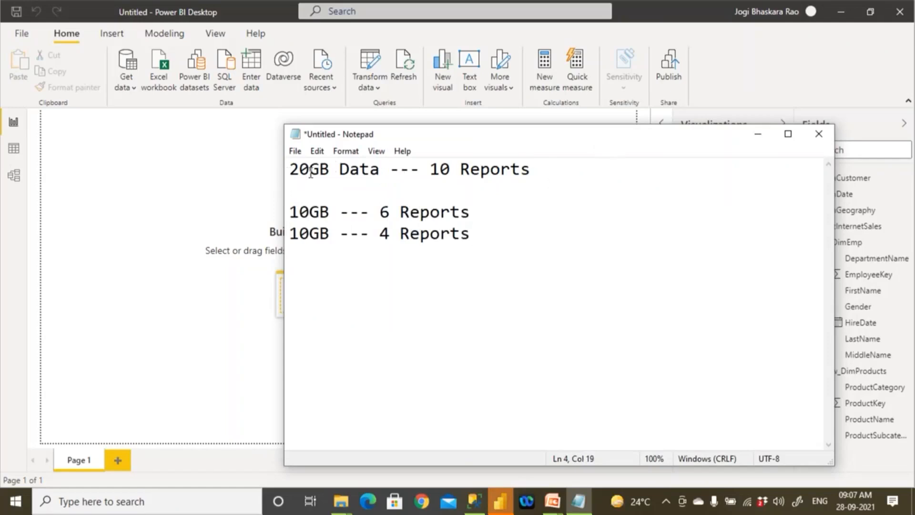
# - Insert the lines "Dataset" and "Report" between the 20GB line and the 10GB lines, and highlight "Dataset"
pyautogui.click(314, 189)
pyautogui.press('Return')
pyautogui.press('Return')
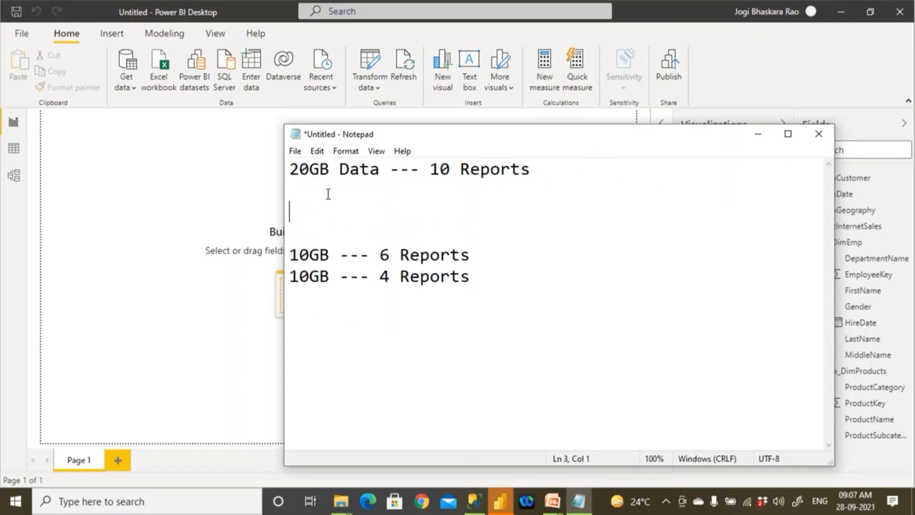
pyautogui.press('Return')
pyautogui.write('Dataset')
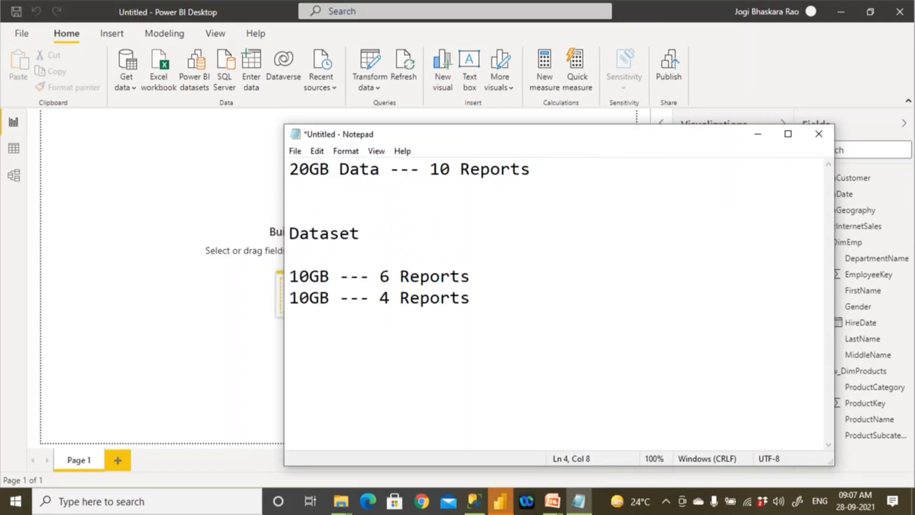
pyautogui.press('Return')
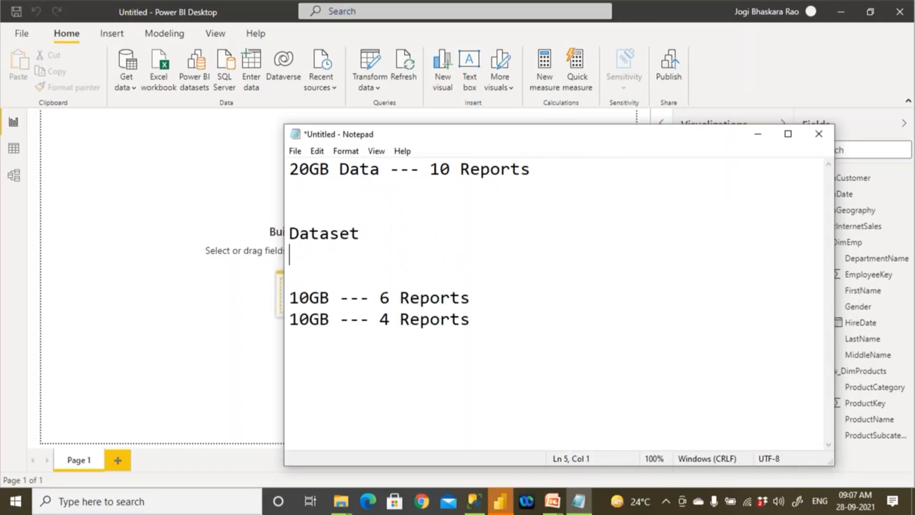
pyautogui.write('Report')
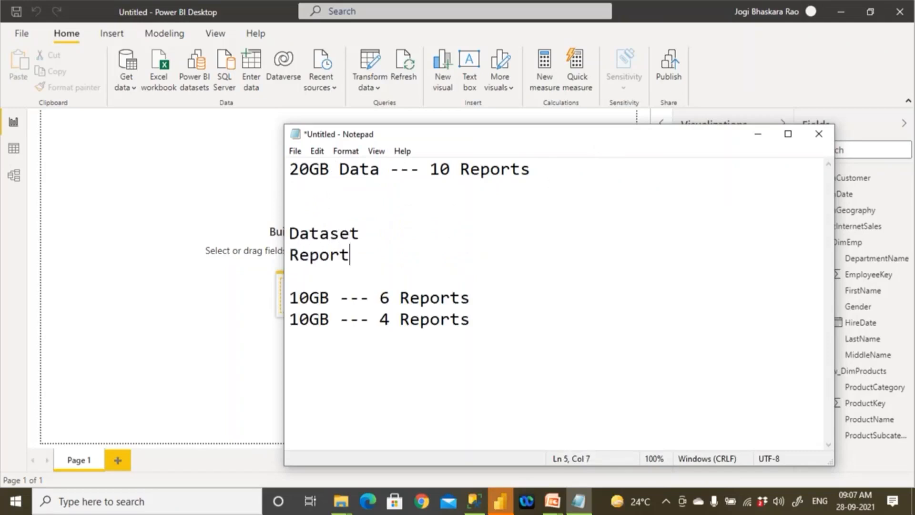
pyautogui.click(388, 234)
pyautogui.hotkey('shift', 'Left')
pyautogui.hotkey('shift', 'Left')
pyautogui.hotkey('shift', 'Left')
pyautogui.hotkey('shift', 'Left')
pyautogui.hotkey('shift', 'Left')
pyautogui.hotkey('shift', 'Left')
pyautogui.hotkey('shift', 'Left')
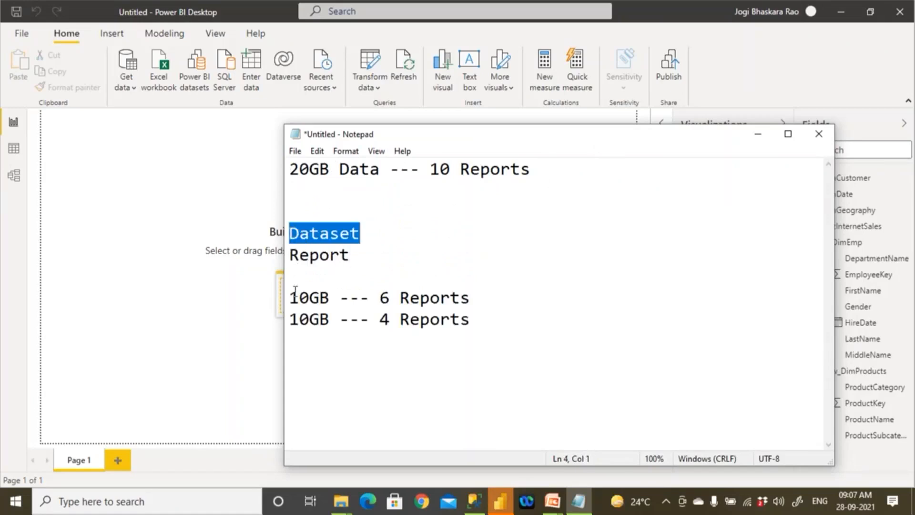
# - Append "-- 24 Tables" to the 20GB Data line
pyautogui.click(565, 165)
pyautogui.write('--  ')
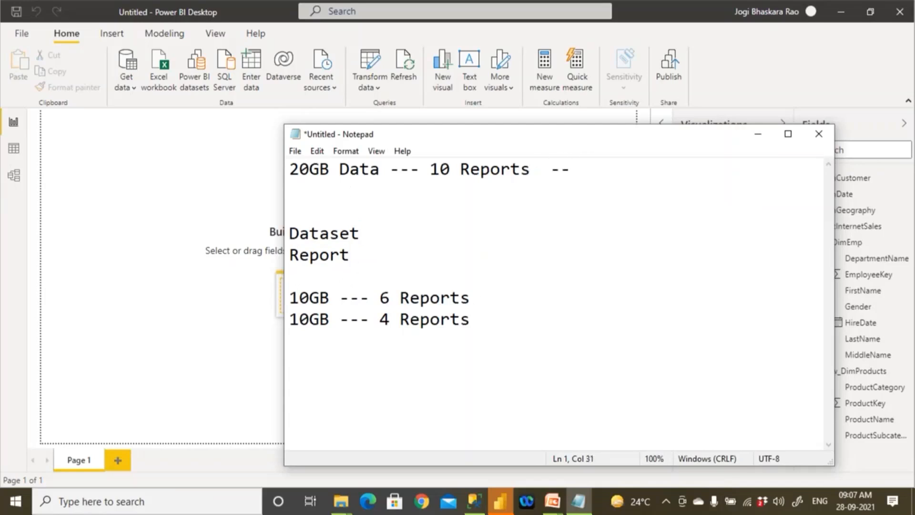
pyautogui.write('40 Table')
pyautogui.press('BackSpace')
pyautogui.press('BackSpace')
pyautogui.press('BackSpace')
pyautogui.press('BackSpace')
pyautogui.press('BackSpace')
pyautogui.press('BackSpace')
pyautogui.press('BackSpace')
pyautogui.write('22')
pyautogui.press('BackSpace')
pyautogui.write('4 Tables')
# - Append "--- 14 tables" to the 6 Reports line and "---- 10 tables" to the 4 Reports line
pyautogui.click(492, 304)
pyautogui.write('--- 14 tables')
pyautogui.click(471, 300)
pyautogui.press('Down')
pyautogui.write('---- 1')
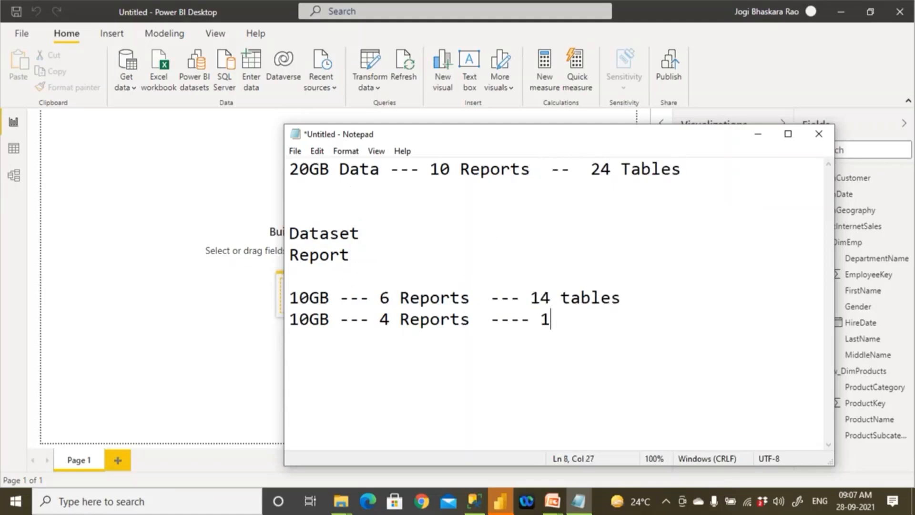
pyautogui.write('0 tables')
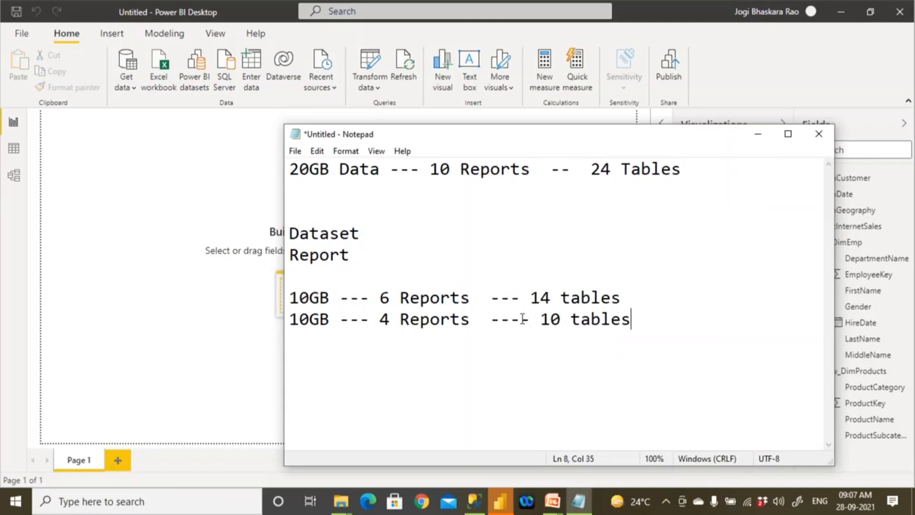
pyautogui.moveTo(630, 292); pyautogui.dragTo(276, 298)
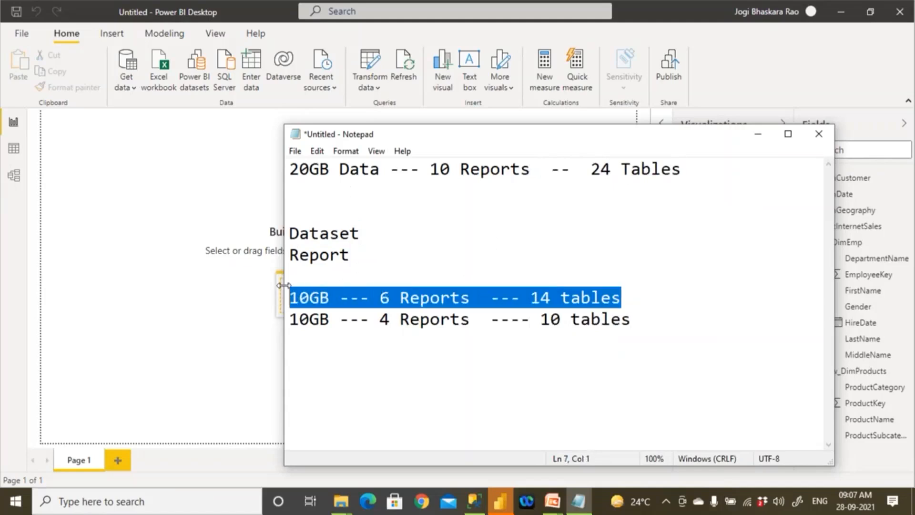
# - Prefix the 6 Reports line with "Dataset1 - " and the 4 Reports line with "Dataset2 - "
pyautogui.click(293, 299)
pyautogui.write('Dataset1 -')
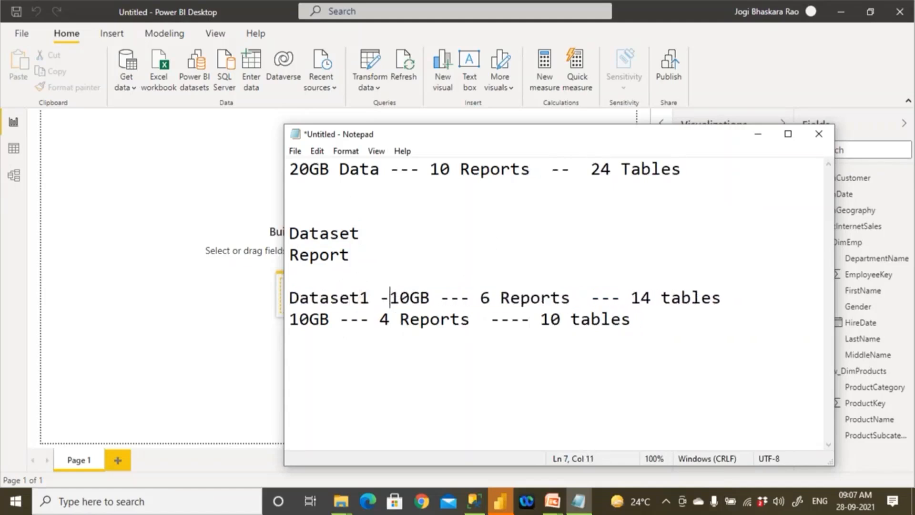
pyautogui.moveTo(370, 298); pyautogui.dragTo(265, 298)
pyautogui.hotkey('ctrl', 'c')
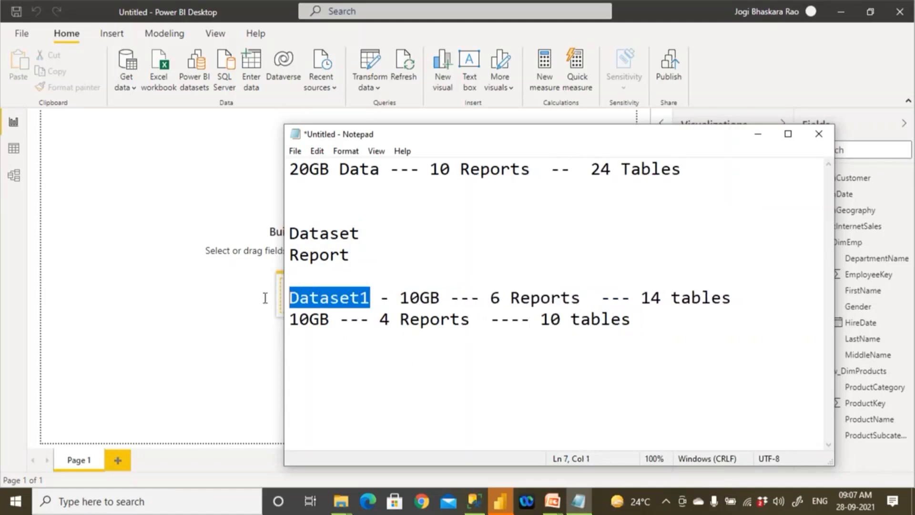
pyautogui.click(291, 322)
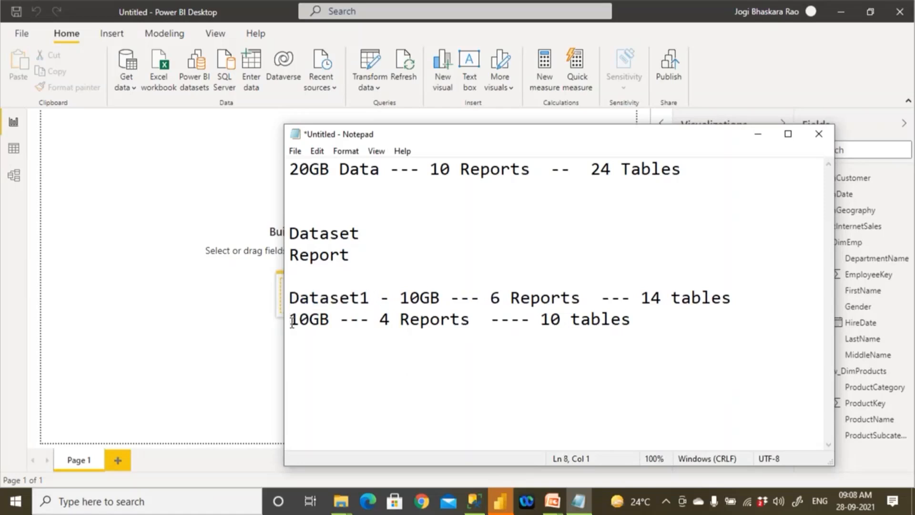
pyautogui.hotkey('ctrl', 'v')
pyautogui.write('-')
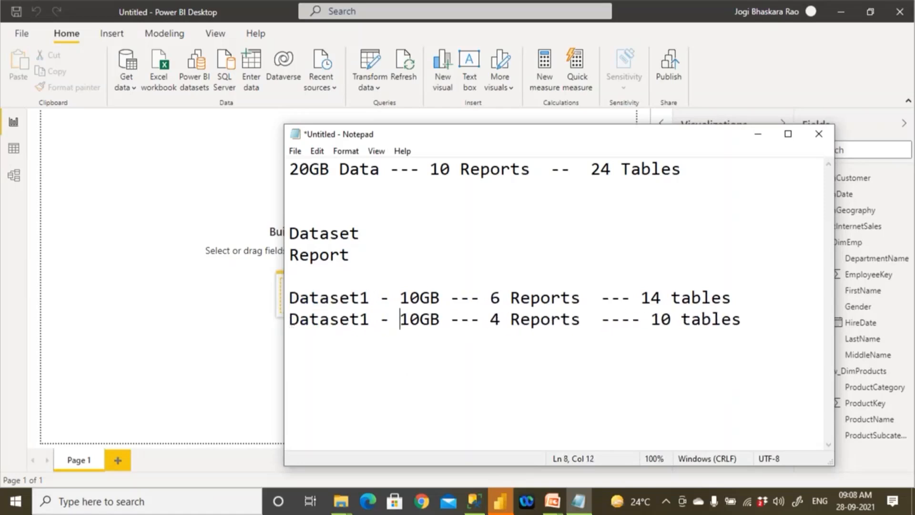
pyautogui.press('Left')
pyautogui.hotkey('shift', 'Left')
pyautogui.write('2')
# - Expand the standalone "Dataset" line to read "Create Dataset and Share/Deploy PBI Service"
pyautogui.moveTo(294, 166); pyautogui.dragTo(474, 245)
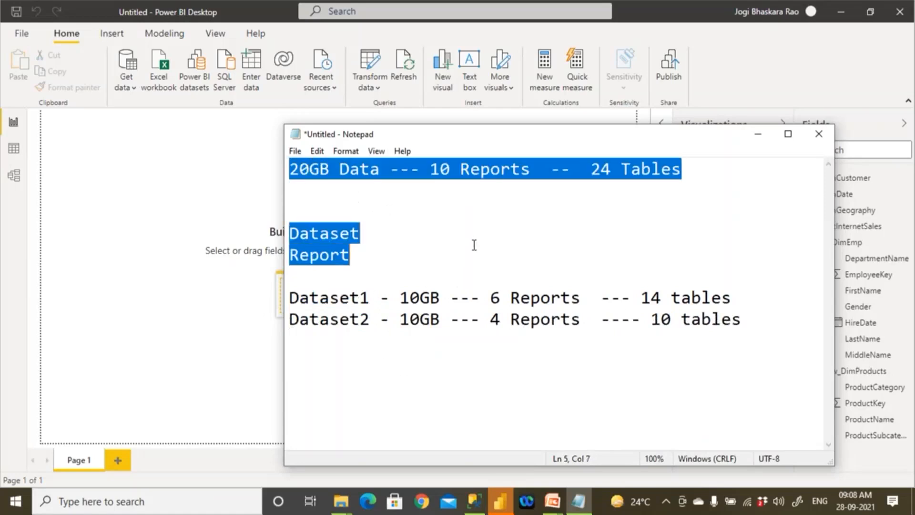
pyautogui.click(357, 248)
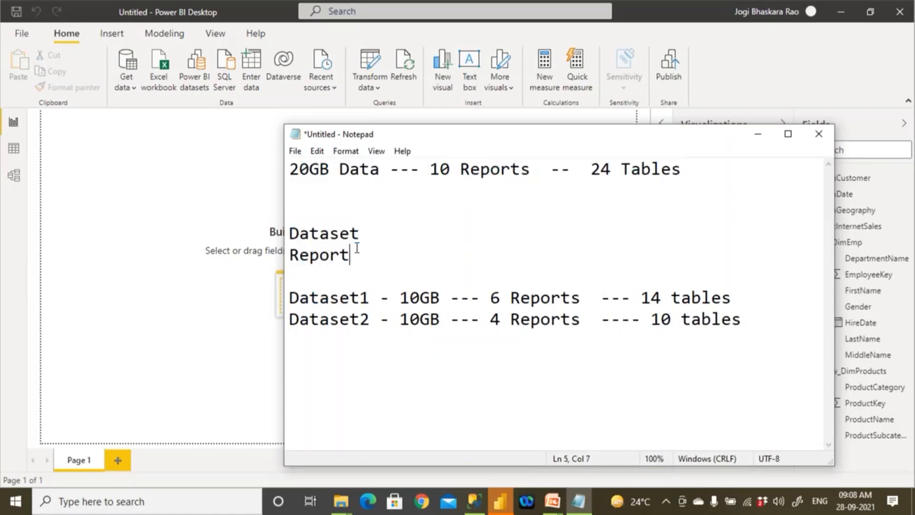
pyautogui.write('Create')
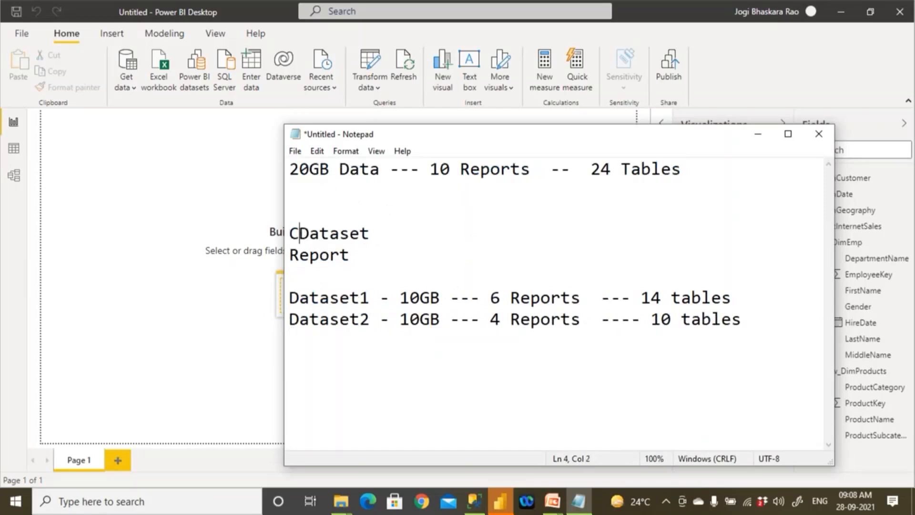
pyautogui.press('Right')
pyautogui.press('Right')
pyautogui.press('Right')
pyautogui.press('Right')
pyautogui.write('and Share')
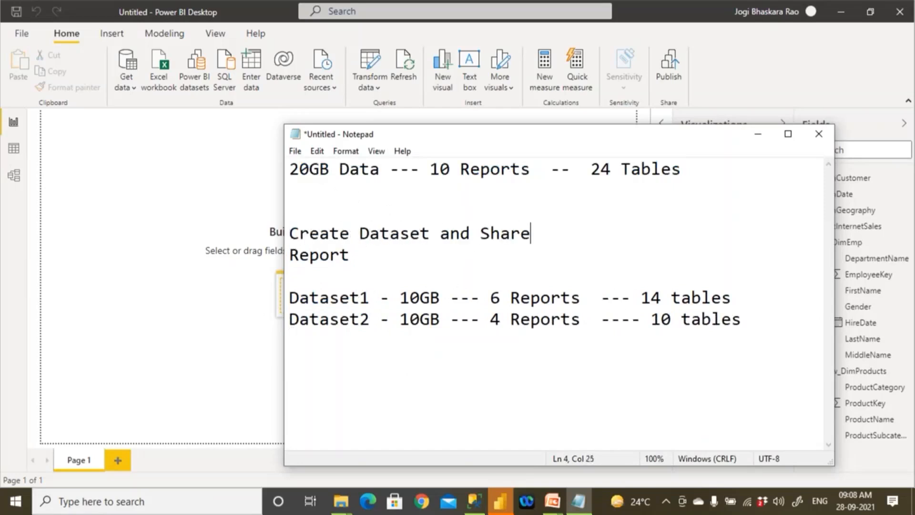
pyautogui.write('/Deploy the')
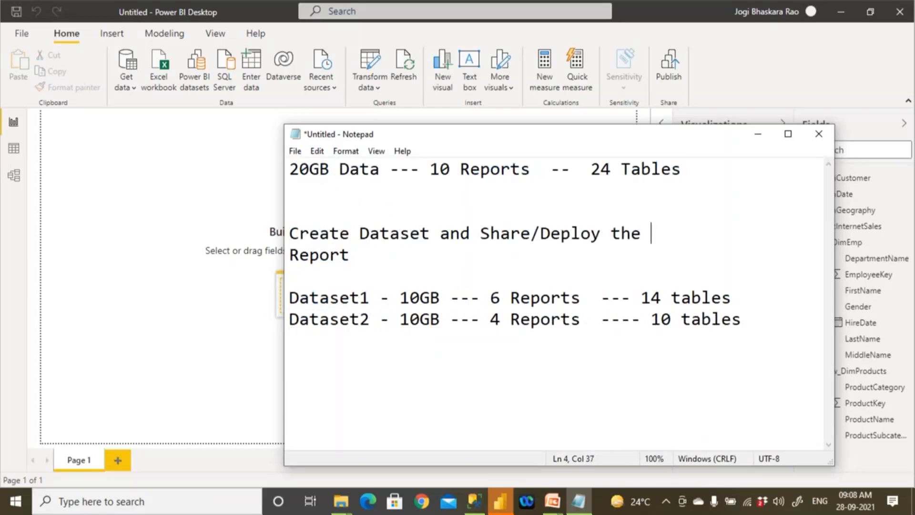
pyautogui.press('BackSpace')
pyautogui.press('BackSpace')
pyautogui.press('BackSpace')
pyautogui.press('BackSpace')
pyautogui.write('PBI Service')
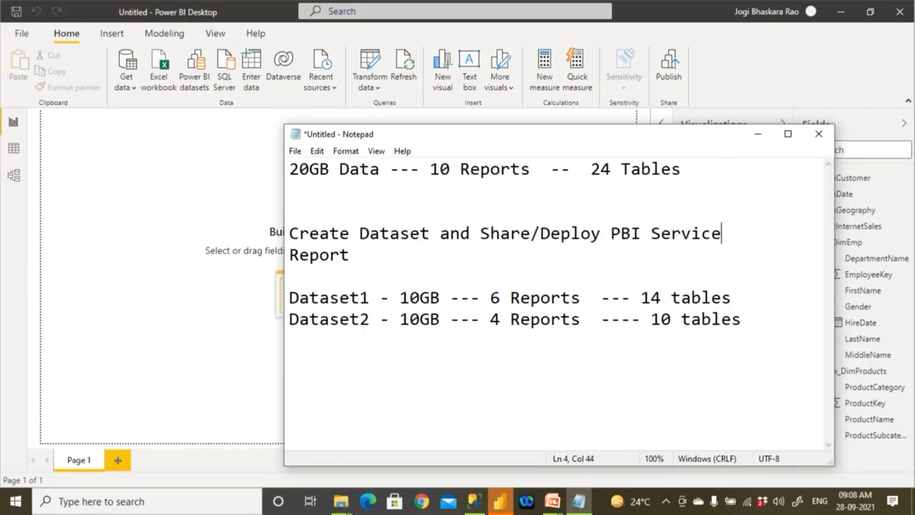
# - Change the "Report" line to read "Create Report"
pyautogui.click(346, 246)
pyautogui.write('Crate')
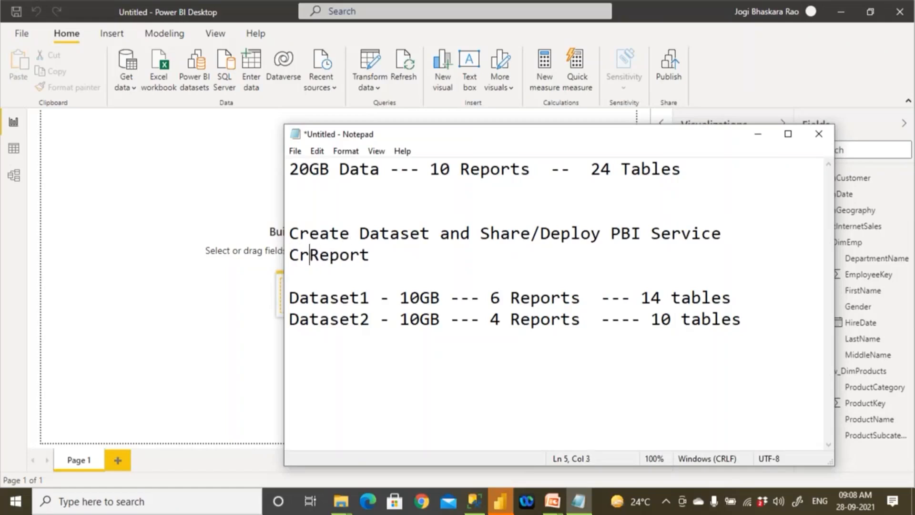
pyautogui.press('BackSpace')
pyautogui.press('BackSpace')
pyautogui.press('BackSpace')
pyautogui.press('BackSpace')
pyautogui.write('ete')
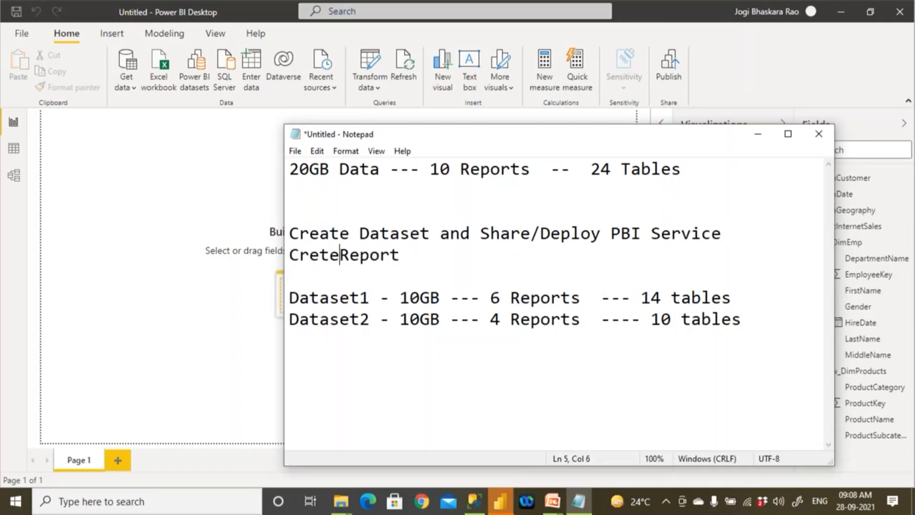
# - Move the two "Create" lines below the Dataset2 line and remove the surplus blank lines above Dataset1
pyautogui.press('BackSpace')
pyautogui.press('BackSpace')
pyautogui.press('BackSpace')
pyautogui.write('ate')
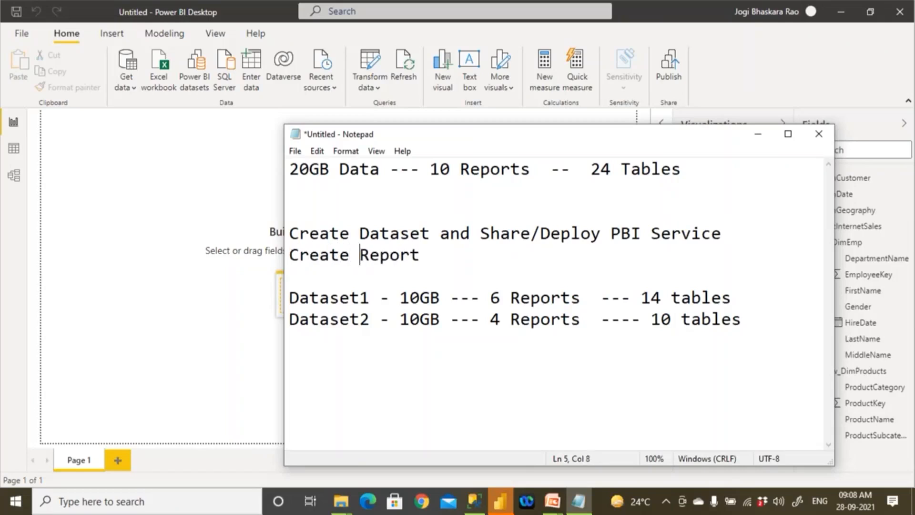
pyautogui.click(420, 256)
pyautogui.moveTo(420, 256); pyautogui.dragTo(261, 236)
pyautogui.hotkey('ctrl', 'c')
pyautogui.press('BackSpace')
pyautogui.click(306, 353)
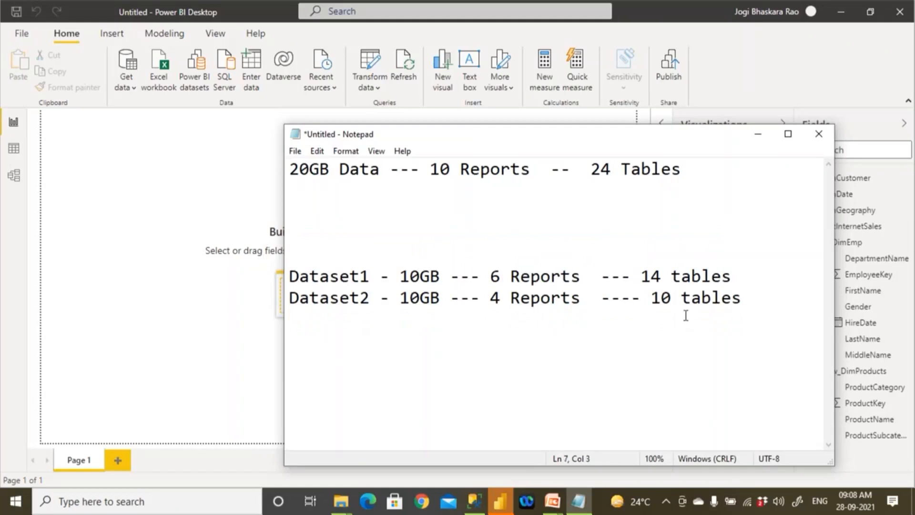
pyautogui.press('Delete')
pyautogui.press('Delete')
pyautogui.press('Delete')
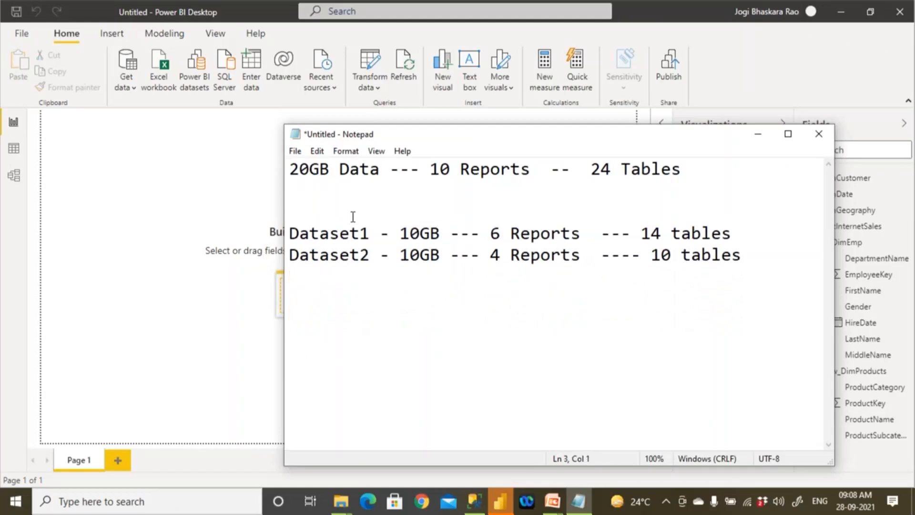
pyautogui.click(760, 234)
pyautogui.press('Return')
pyautogui.press('Return')
pyautogui.press('Return')
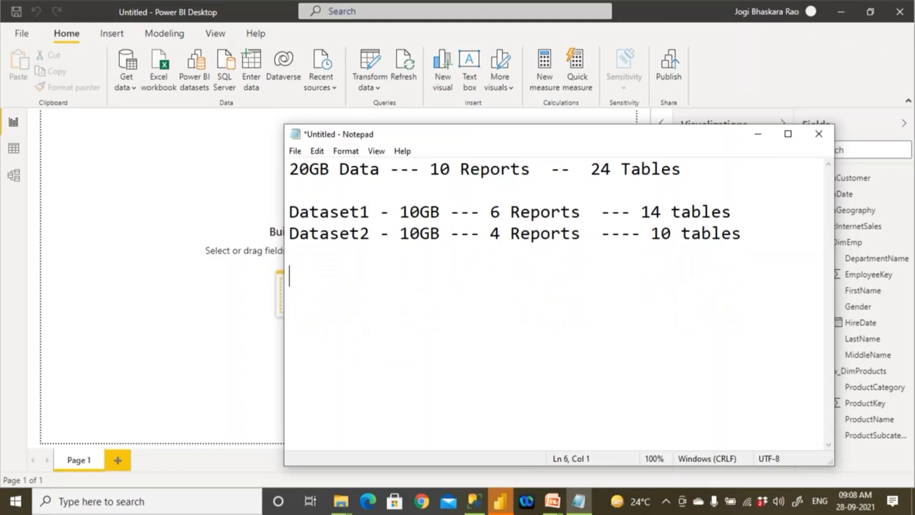
pyautogui.hotkey('ctrl', 'v')
# - Insert the heading "Steps:" with a dashed separator line beneath it, above the two "Create" lines
pyautogui.write('Steep')
pyautogui.press('BackSpace')
pyautogui.press('BackSpace')
pyautogui.press('BackSpace')
pyautogui.write('eps')
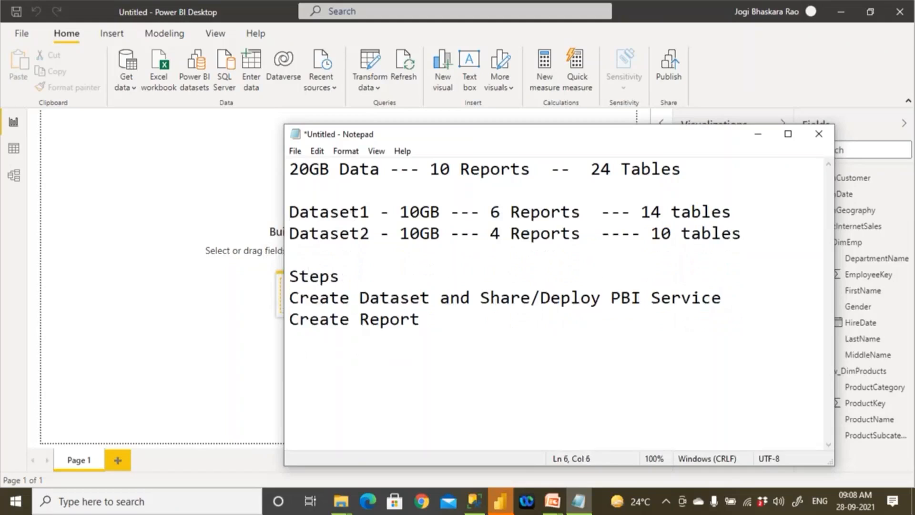
pyautogui.write(':')
pyautogui.press('Return')
pyautogui.write('------------------------------------------')
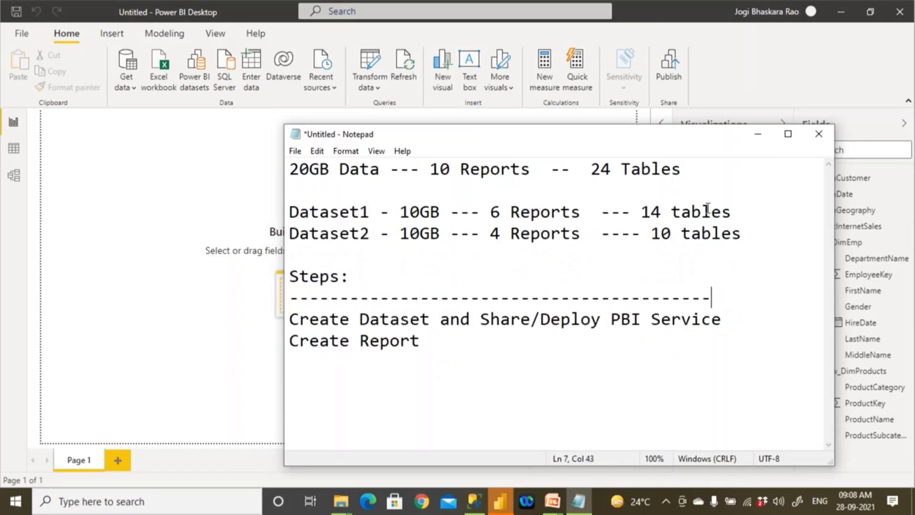
# - Switch to Power BI Desktop and open the data model diagram with the Properties area collapsed
pyautogui.click(226, 203)
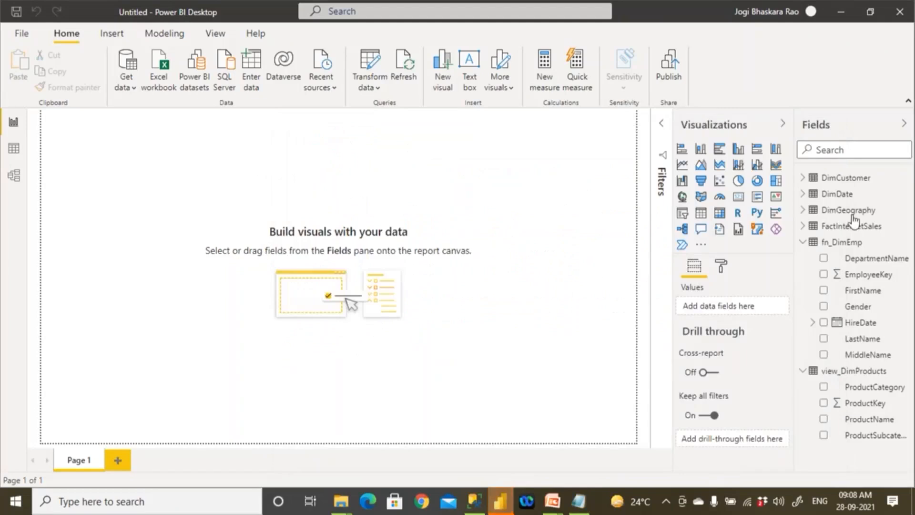
pyautogui.click(803, 242)
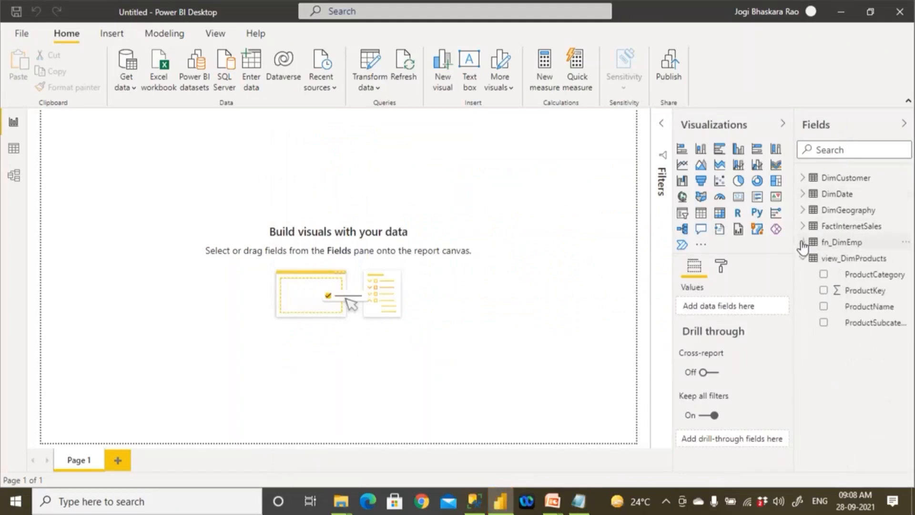
pyautogui.click(14, 175)
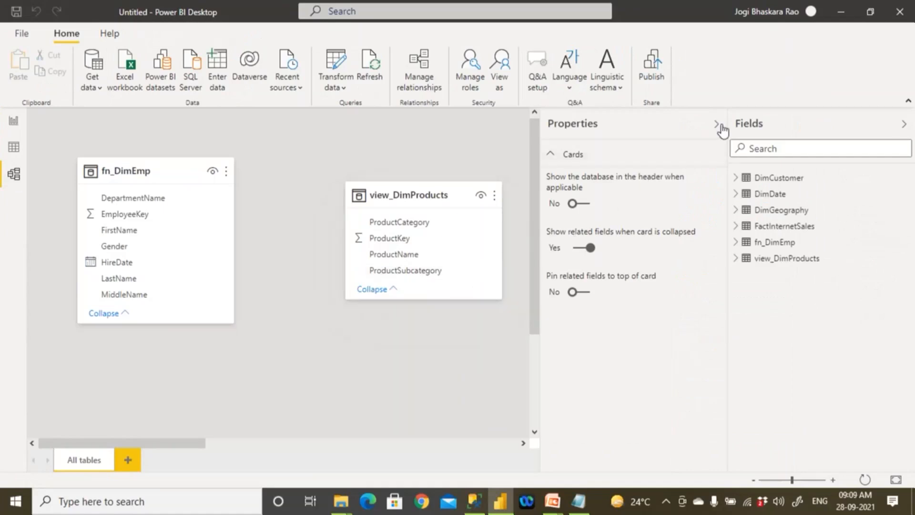
pyautogui.click(717, 124)
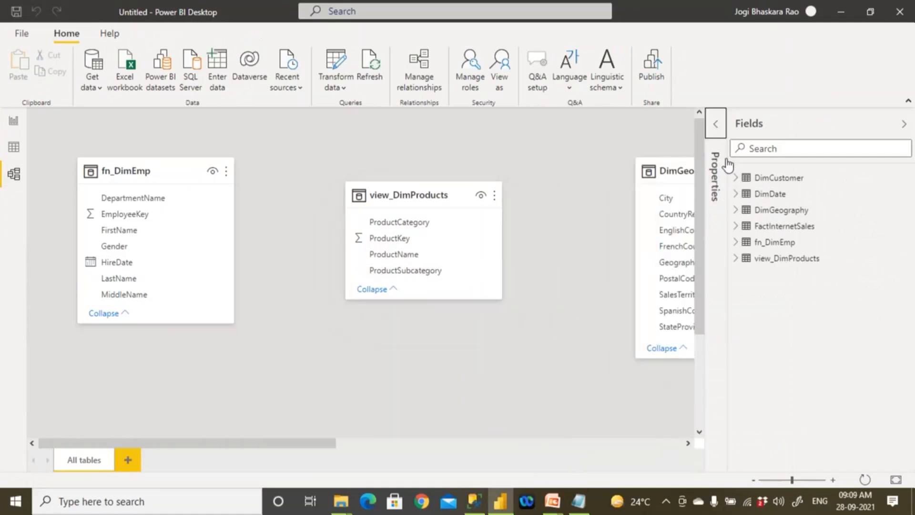
# - Rearrange the model diagram by placing view_DimProducts below fn_DimEmp and bringing DimGeography and DimCustomer closer to them
pyautogui.moveTo(701, 339); pyautogui.dragTo(661, 321)
pyautogui.moveTo(420, 164); pyautogui.dragTo(153, 384)
pyautogui.moveTo(670, 143); pyautogui.dragTo(441, 144)
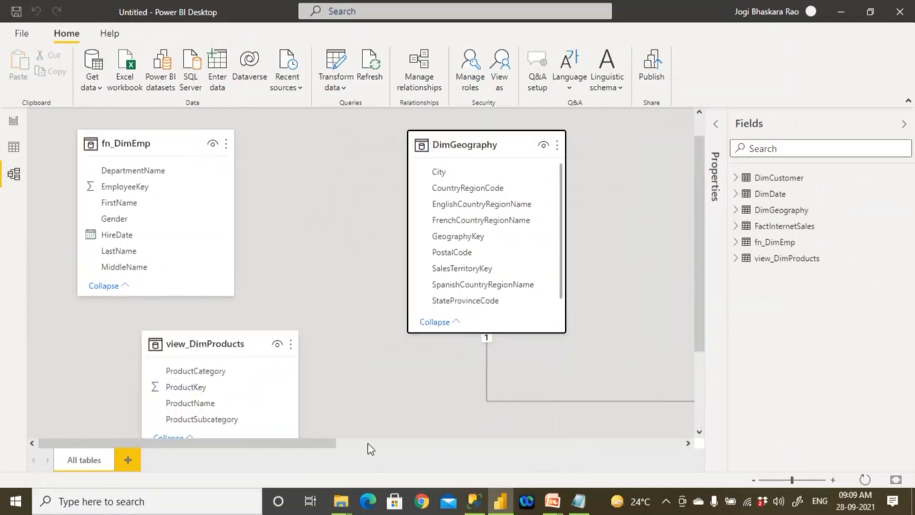
pyautogui.moveTo(351, 444); pyautogui.dragTo(522, 437)
pyautogui.moveTo(699, 329); pyautogui.dragTo(674, 351)
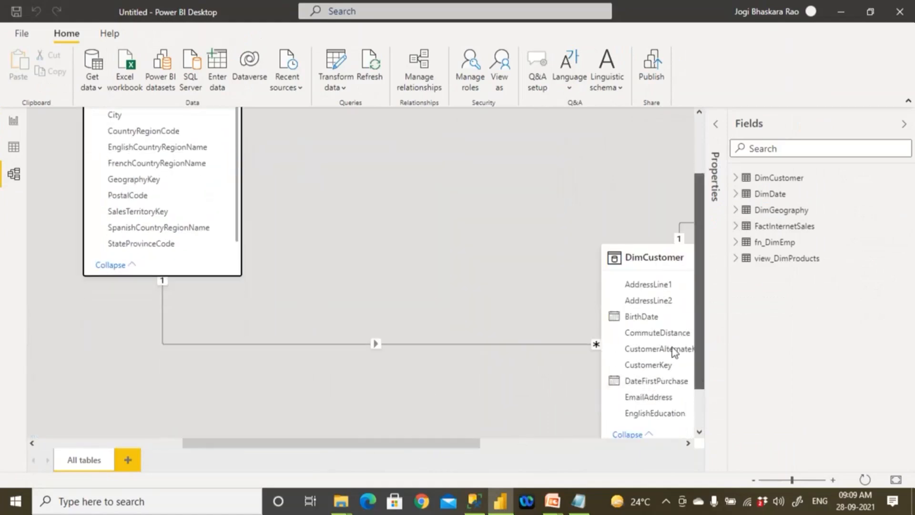
pyautogui.moveTo(657, 257); pyautogui.dragTo(391, 281)
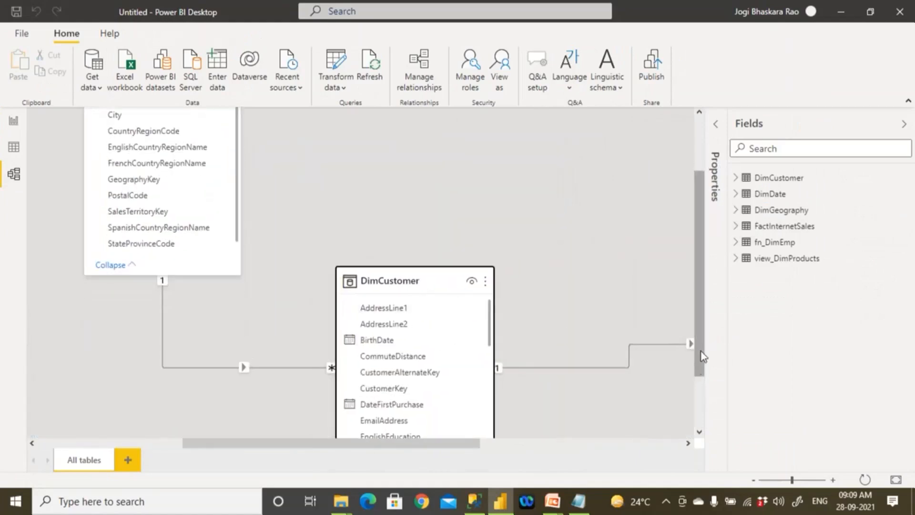
# - Space out the FactInternetSales and DimDate cards so that the relationship lines between them are readable
pyautogui.moveTo(701, 356); pyautogui.dragTo(700, 404)
pyautogui.moveTo(471, 442); pyautogui.dragTo(676, 444)
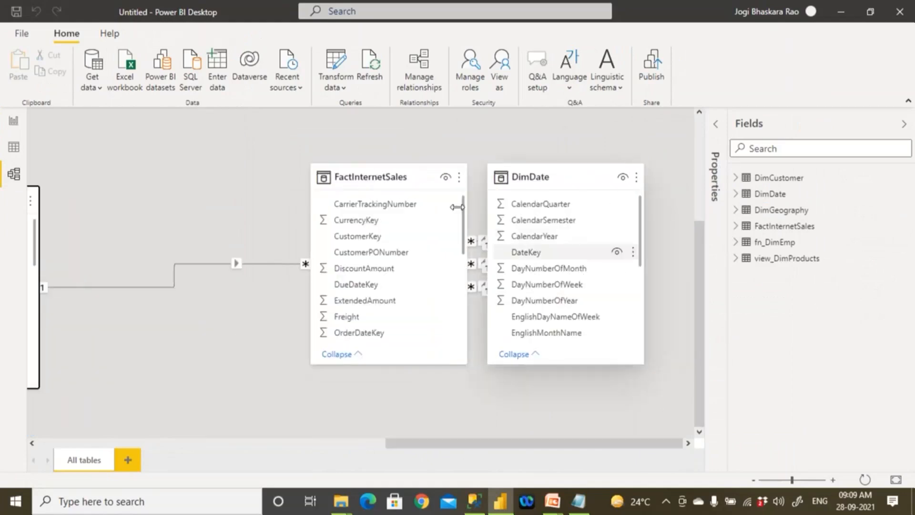
pyautogui.moveTo(409, 175); pyautogui.dragTo(255, 192)
pyautogui.moveTo(540, 178); pyautogui.dragTo(545, 226)
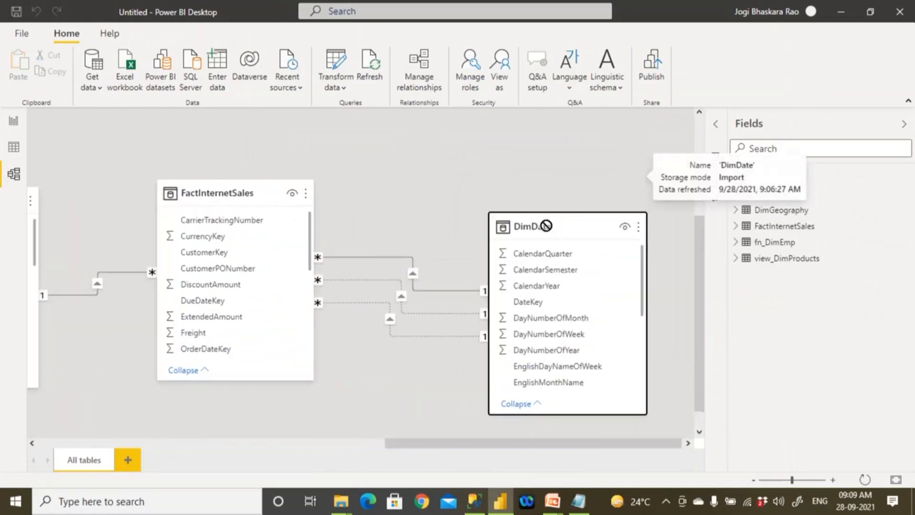
# - Review the table cards and their relationships from fn_DimEmp to DimDate, and locate ProductKey in FactInternetSales
pyautogui.moveTo(433, 443); pyautogui.dragTo(123, 469)
pyautogui.scroll(3, 249, 296)
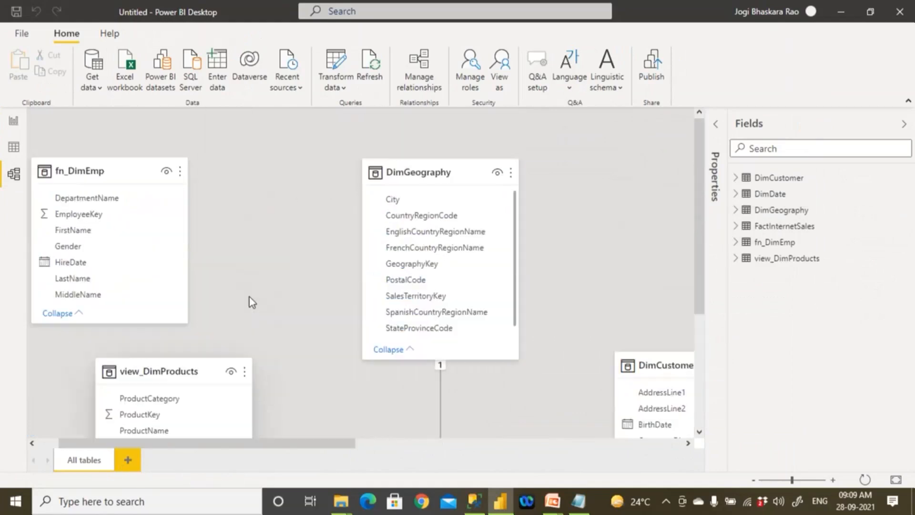
pyautogui.click(89, 215)
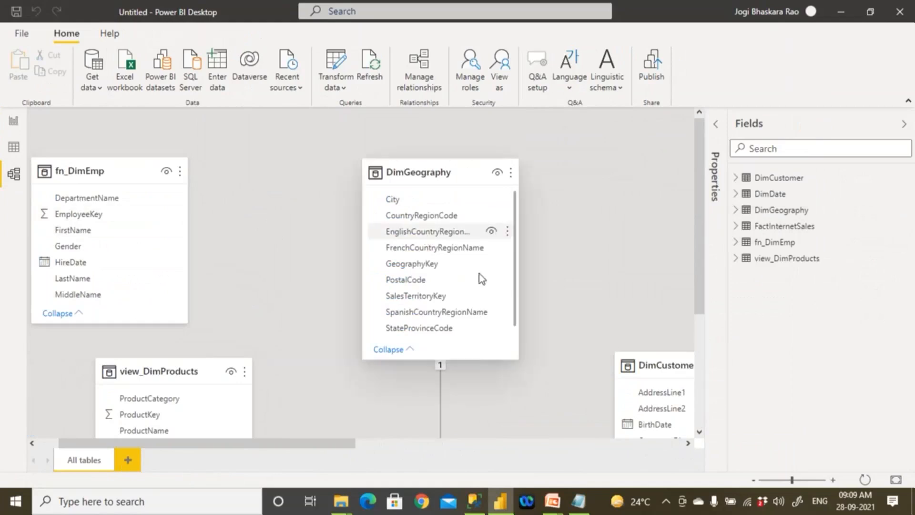
pyautogui.scroll(-3, 589, 343)
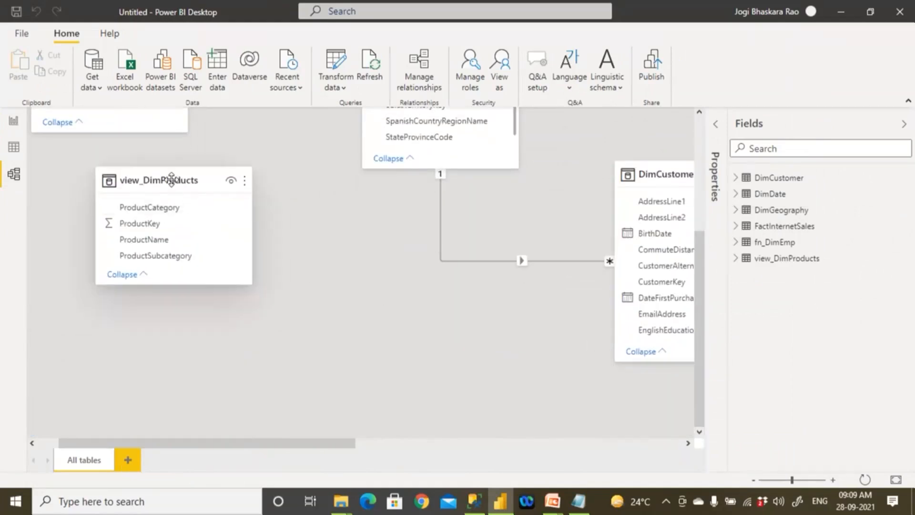
pyautogui.moveTo(253, 275); pyautogui.dragTo(247, 323)
pyautogui.moveTo(303, 443); pyautogui.dragTo(643, 447)
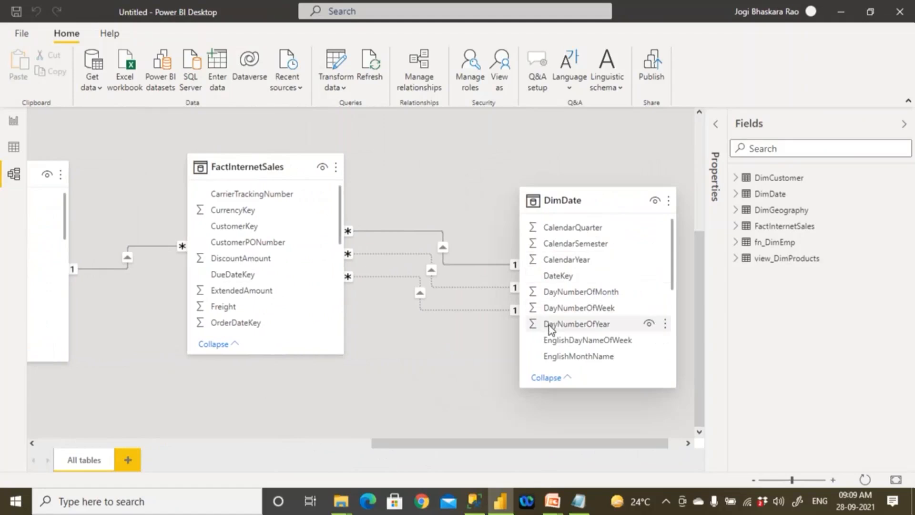
pyautogui.scroll(-3, 548, 324)
pyautogui.moveTo(339, 354); pyautogui.dragTo(64, 409)
pyautogui.click(257, 354)
# - Move view_DimProducts below DimCustomer near FactInternetSales and connect its ProductKey to the ProductKey in FactInternetSales
pyautogui.moveTo(164, 230); pyautogui.dragTo(297, 325)
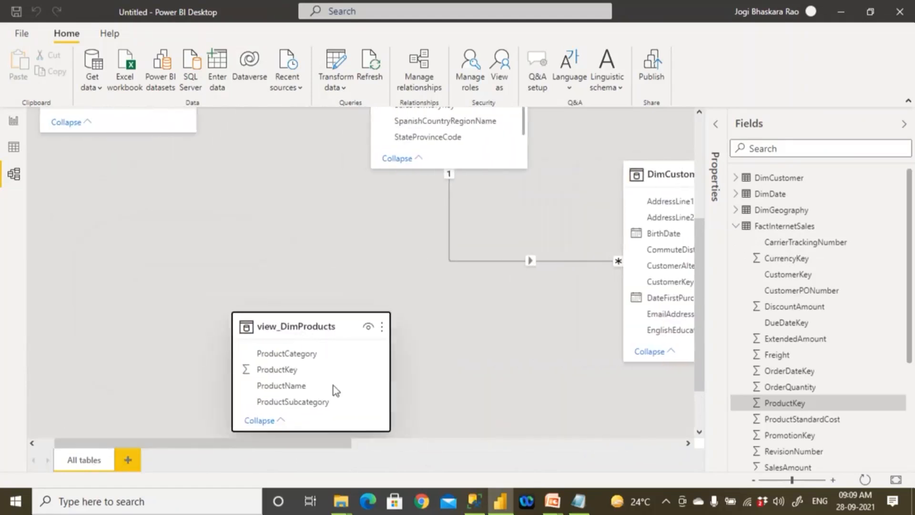
pyautogui.click(443, 445)
pyautogui.click(444, 446)
pyautogui.moveTo(75, 327); pyautogui.dragTo(302, 379)
pyautogui.scroll(-2, 302, 379)
pyautogui.moveTo(262, 287); pyautogui.dragTo(380, 359)
pyautogui.scroll(-2, 450, 344)
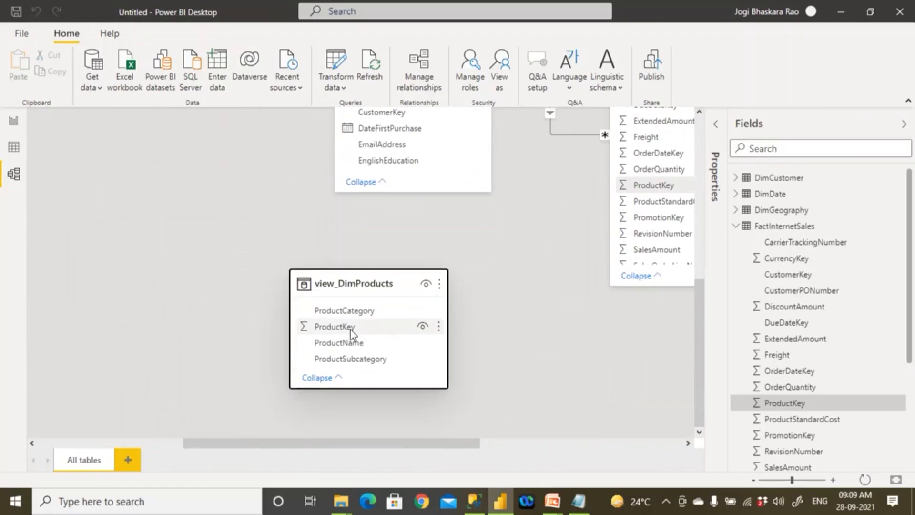
pyautogui.moveTo(352, 333); pyautogui.dragTo(648, 193)
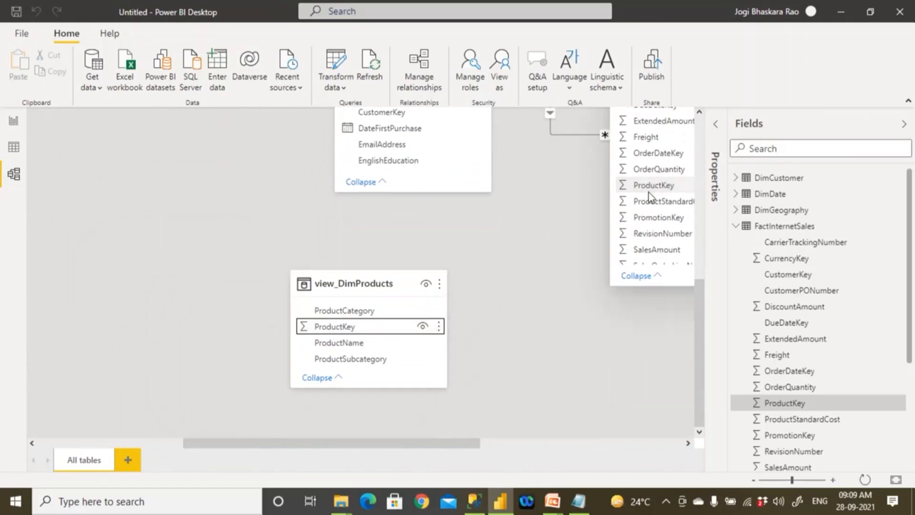
pyautogui.scroll(3, 158, 337)
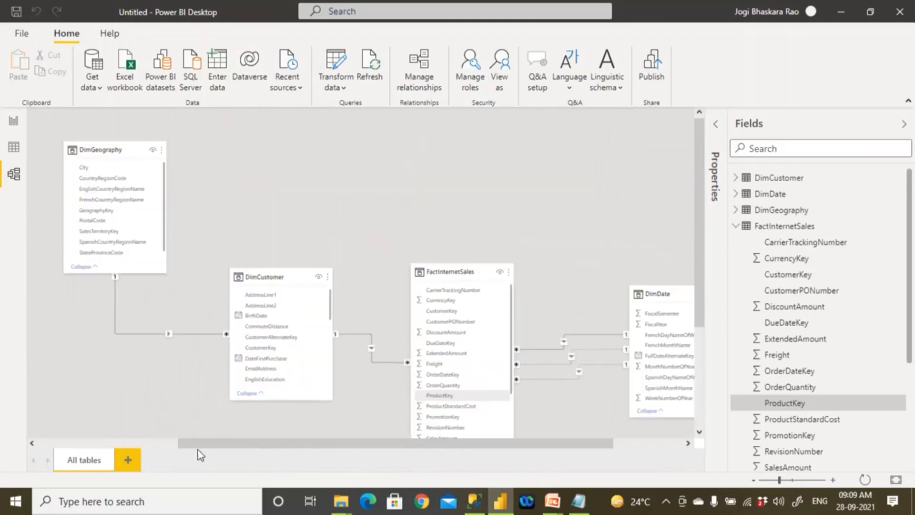
# - Move the FactInternetSales card higher between DimCustomer and DimDate and enlarge it to show more of its fields
pyautogui.moveTo(179, 444); pyautogui.dragTo(33, 443)
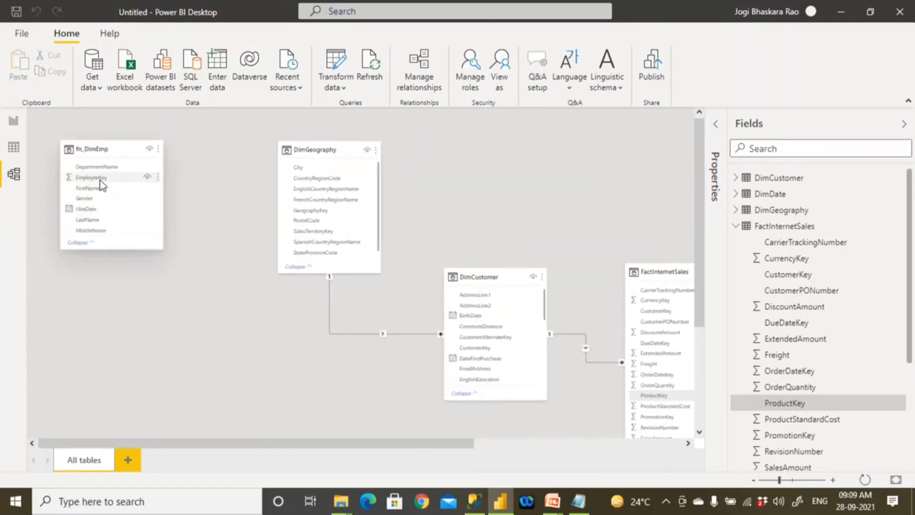
pyautogui.click(100, 179)
pyautogui.moveTo(405, 444); pyautogui.dragTo(565, 444)
pyautogui.moveTo(426, 272); pyautogui.dragTo(422, 183)
pyautogui.moveTo(508, 411); pyautogui.dragTo(542, 443)
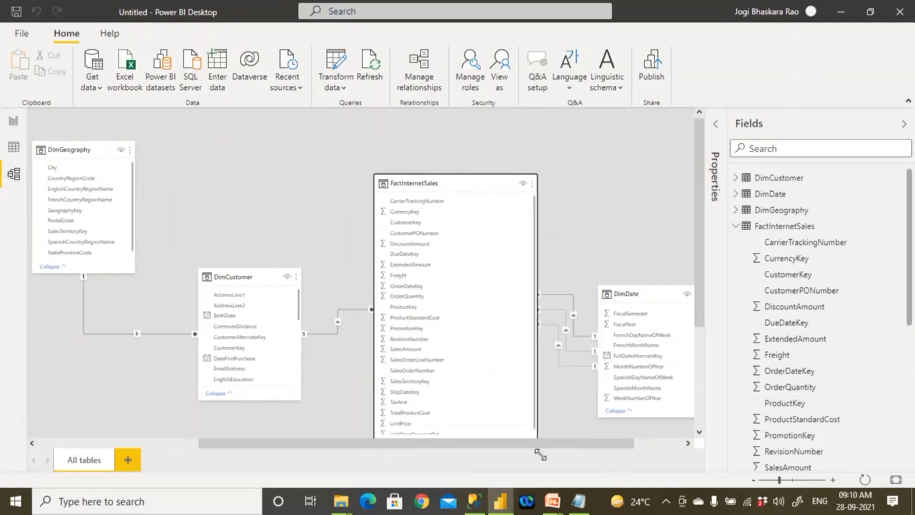
# - Shift the enlarged FactInternetSales card up and closer to DimCustomer
pyautogui.click(795, 480)
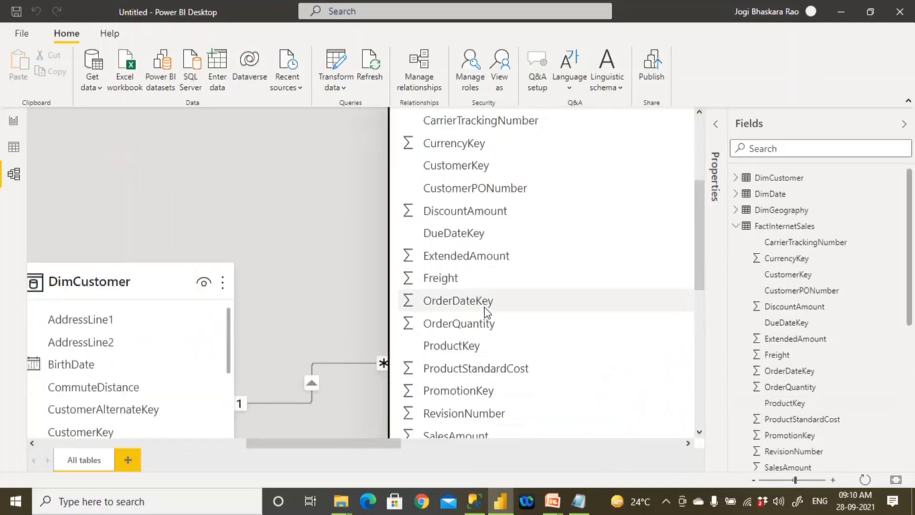
pyautogui.scroll(3, 486, 312)
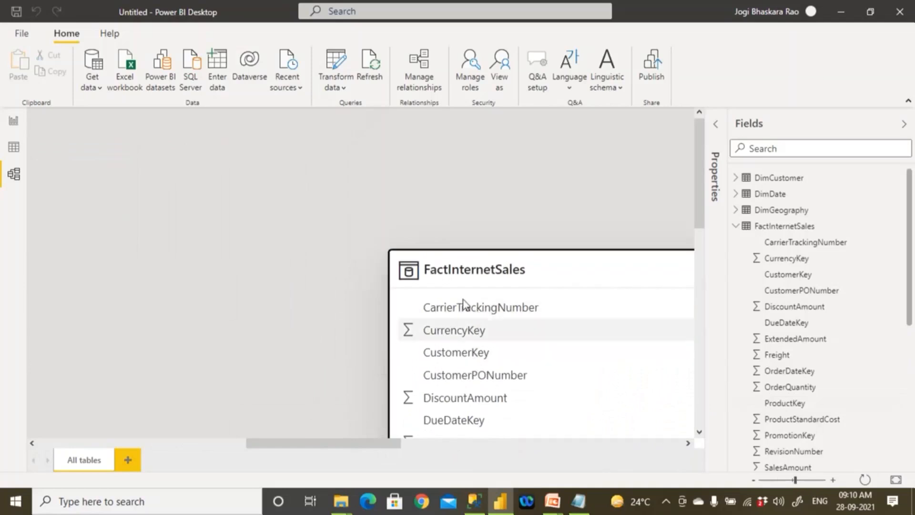
pyautogui.moveTo(509, 257); pyautogui.dragTo(360, 185)
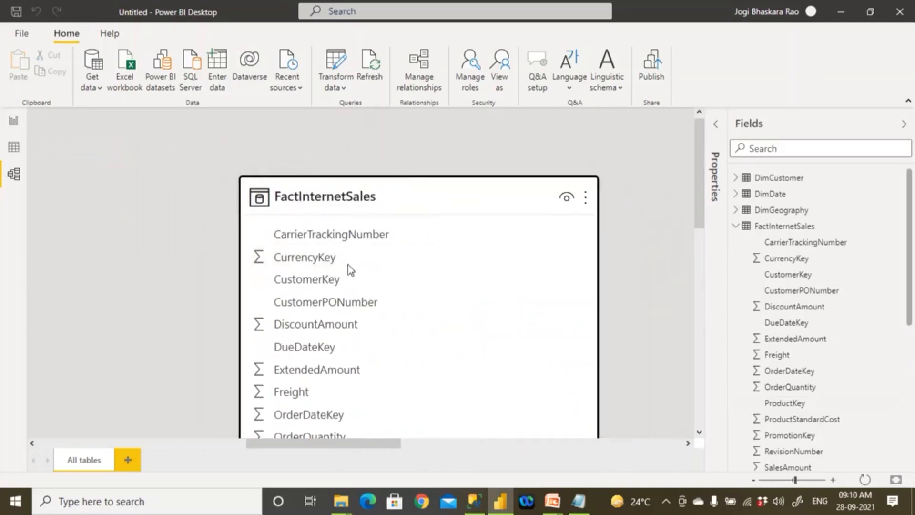
# - Extend the lower edge of the FactInternetSales card past its last field, UnitPriceDiscountPct
pyautogui.click(697, 431)
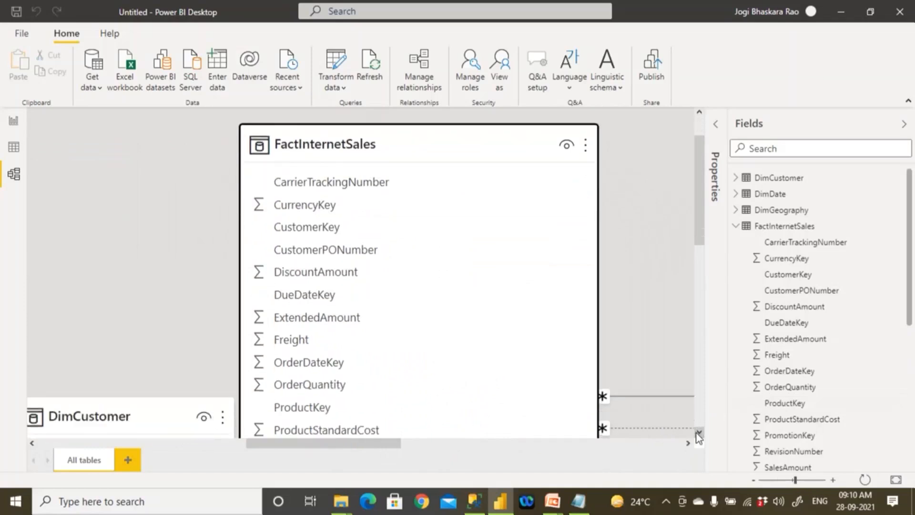
pyautogui.click(698, 433)
pyautogui.click(698, 432)
pyautogui.click(697, 433)
pyautogui.click(698, 433)
pyautogui.click(697, 433)
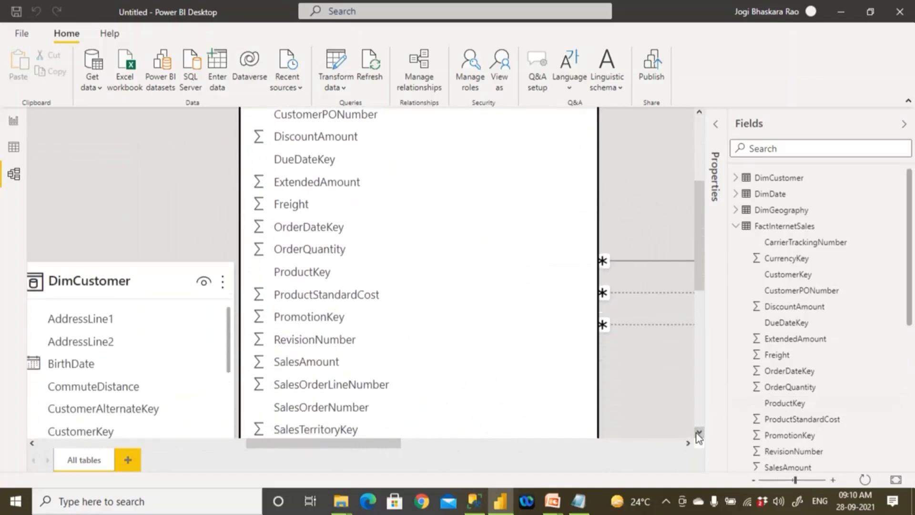
pyautogui.click(698, 433)
pyautogui.click(697, 433)
pyautogui.click(697, 433)
pyautogui.click(698, 432)
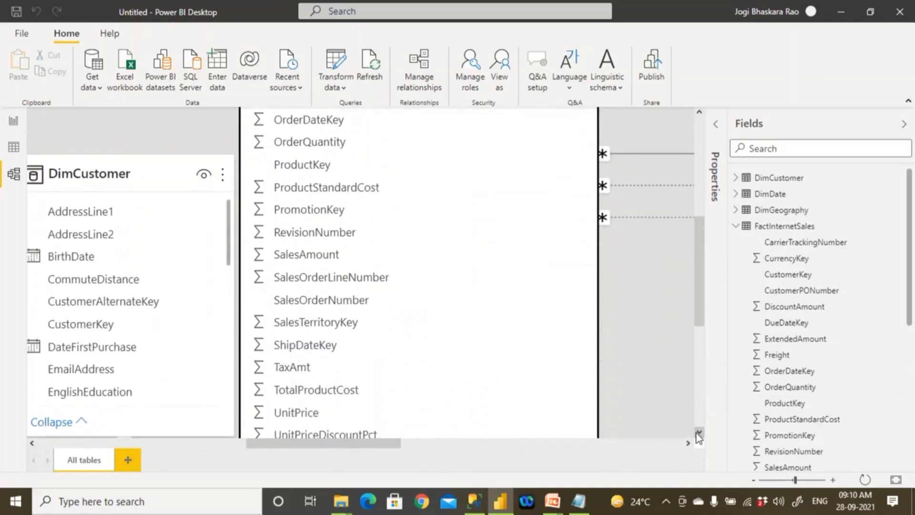
pyautogui.click(698, 432)
pyautogui.click(697, 433)
pyautogui.click(697, 432)
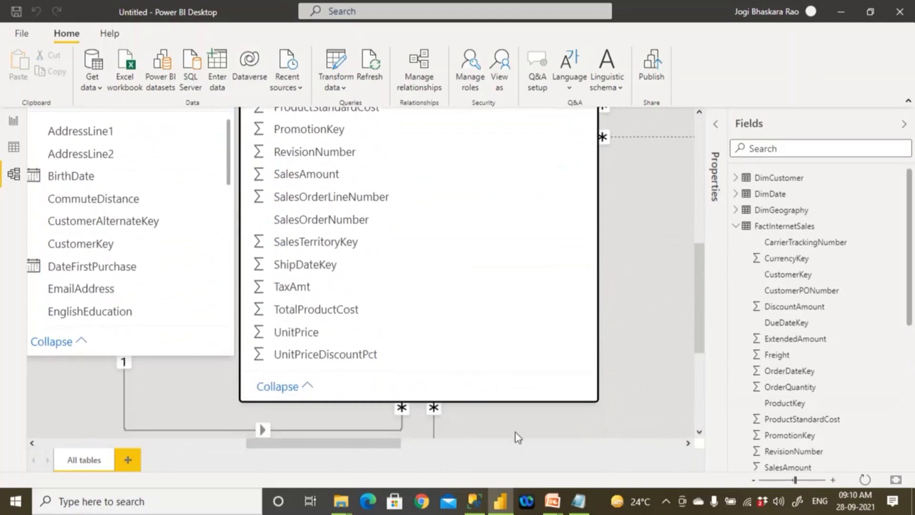
pyautogui.moveTo(590, 400); pyautogui.dragTo(605, 453)
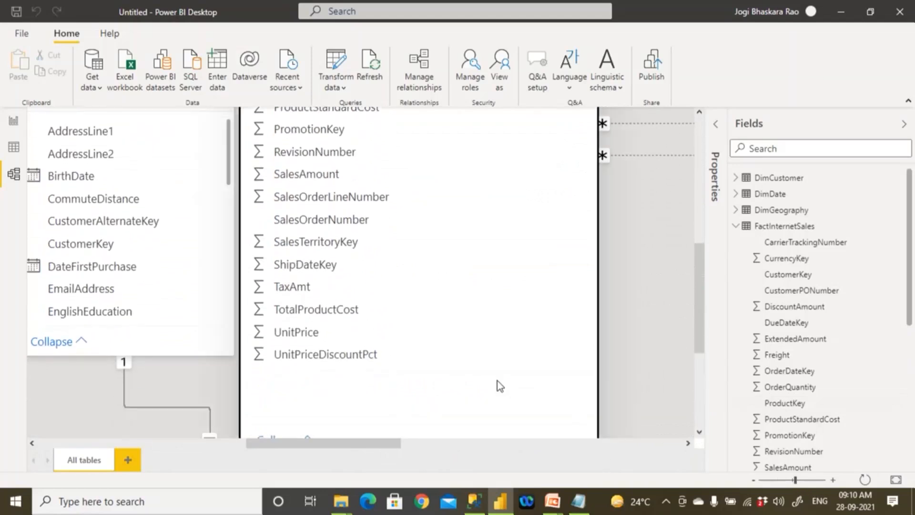
# - Move the DimCustomer card away from FactInternetSales so that the relationship line between them is readable
pyautogui.scroll(-3, 497, 381)
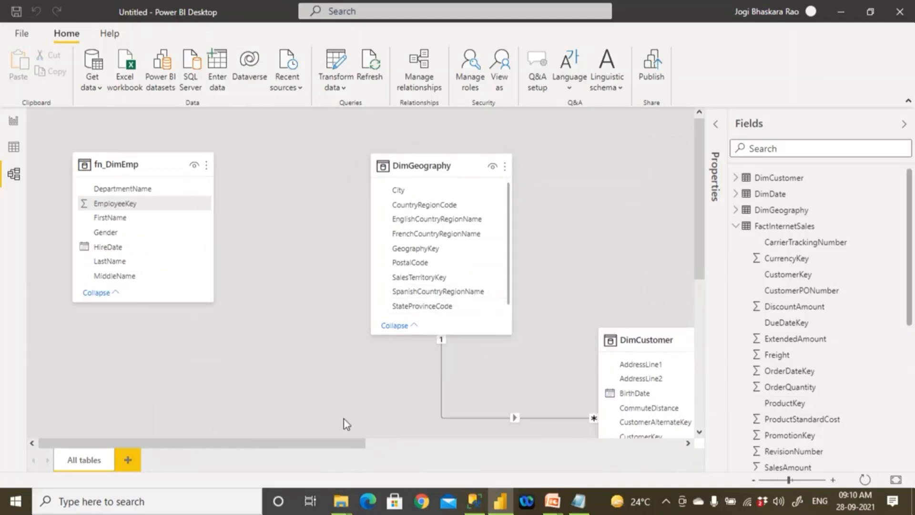
pyautogui.moveTo(364, 444); pyautogui.dragTo(496, 448)
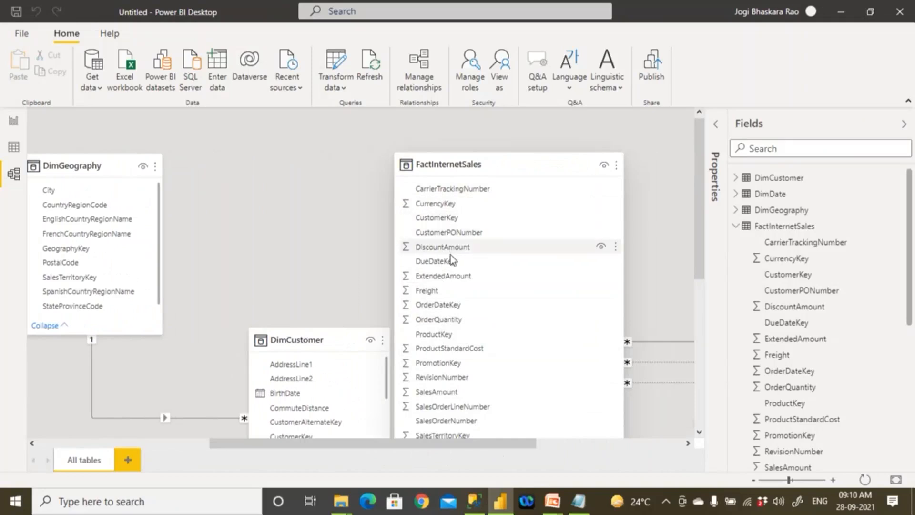
pyautogui.moveTo(343, 341); pyautogui.dragTo(276, 347)
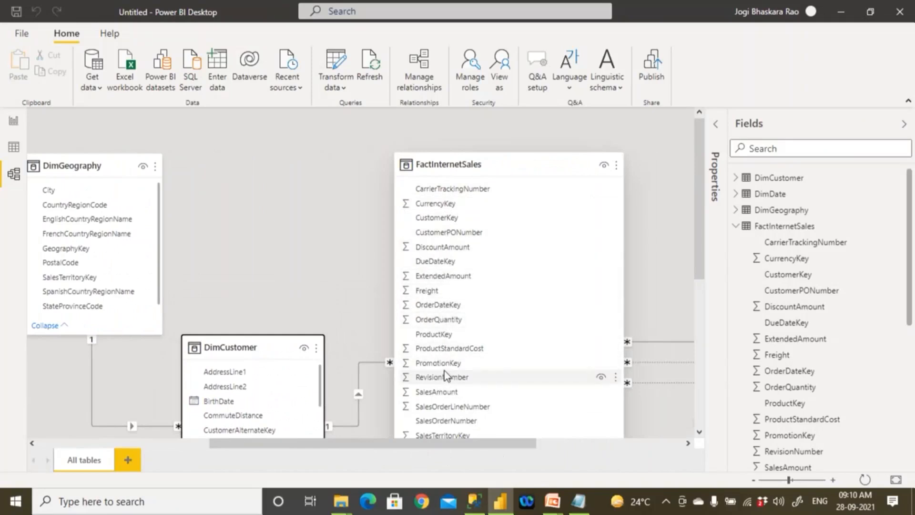
pyautogui.click(699, 432)
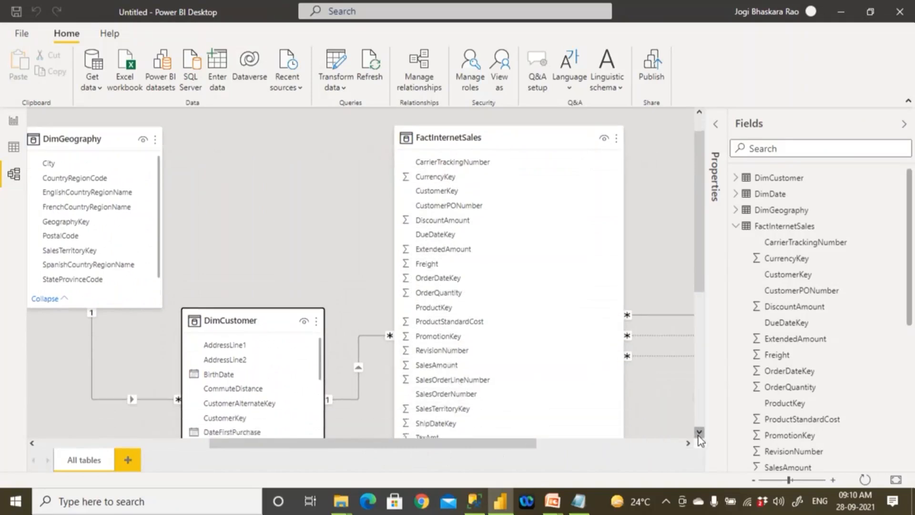
pyautogui.click(699, 433)
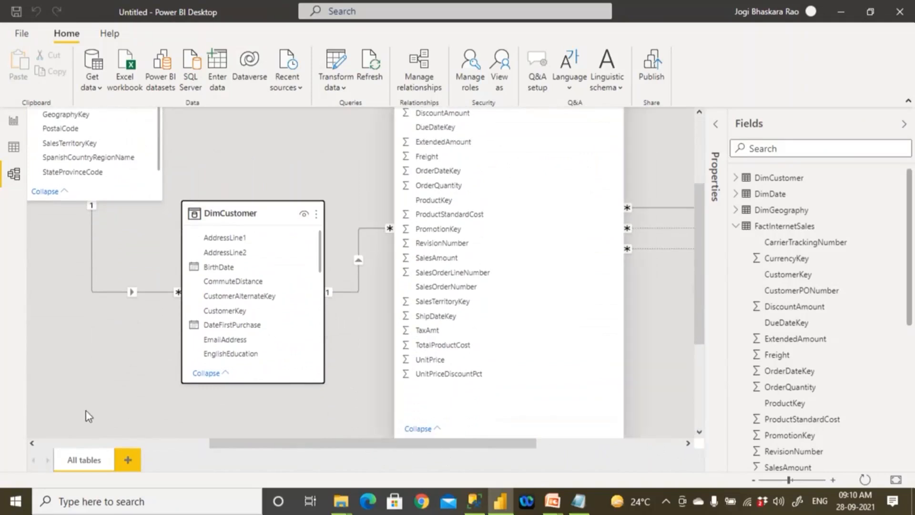
# - Delete the unrelated fn_DimEmp table from the model
pyautogui.click(131, 443)
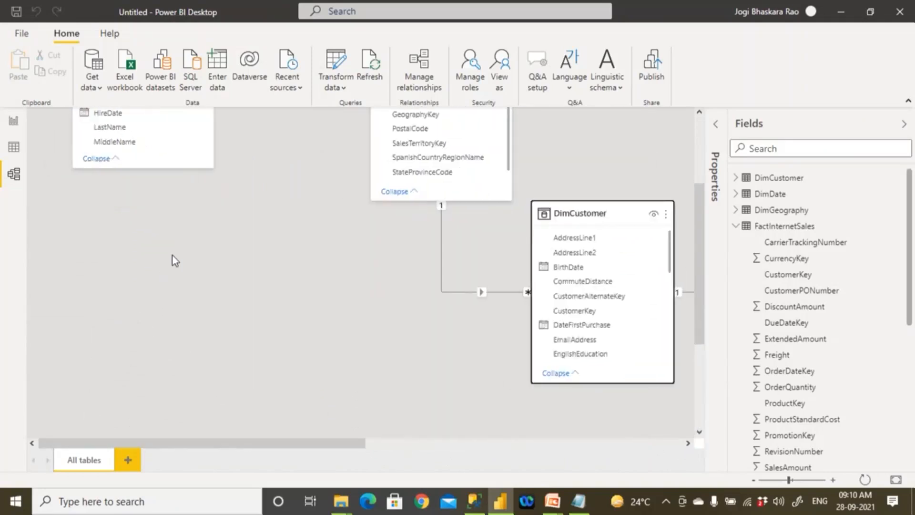
pyautogui.scroll(3, 172, 255)
pyautogui.click(166, 174)
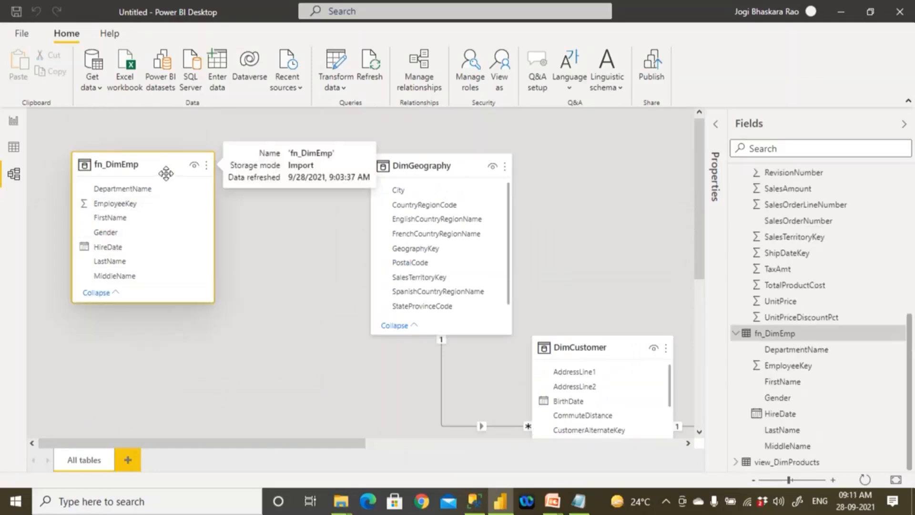
pyautogui.rightClick(166, 173)
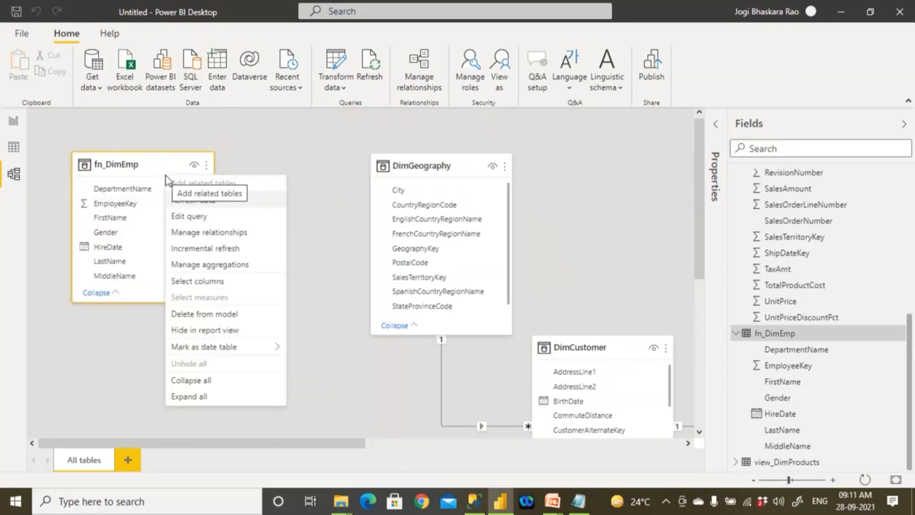
pyautogui.click(199, 315)
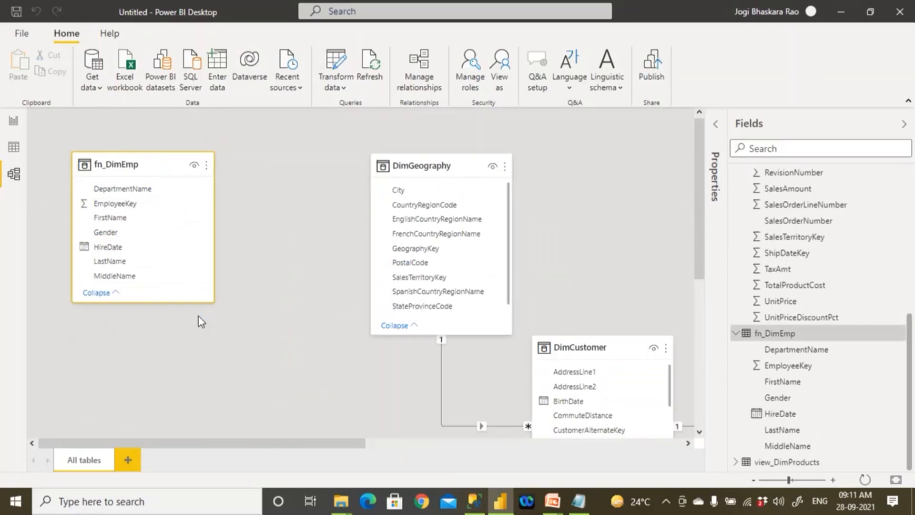
pyautogui.click(522, 272)
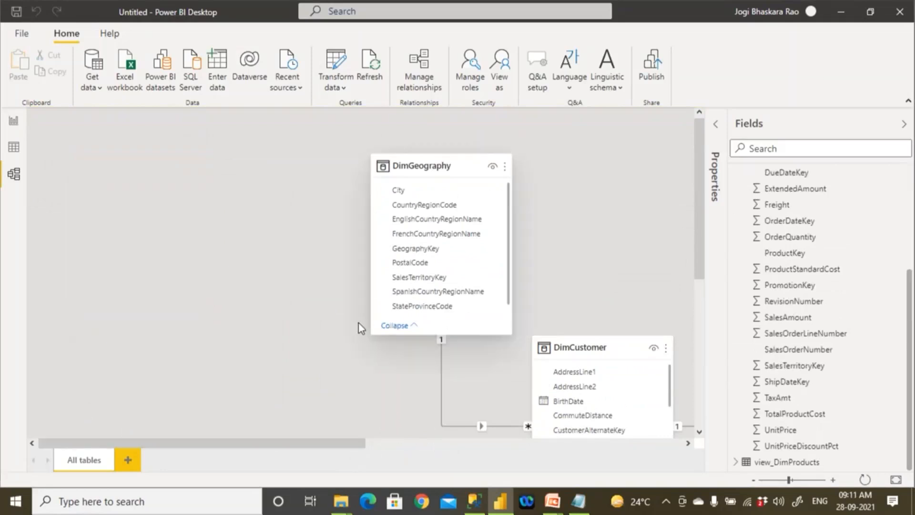
# - Move the view_DimProducts card to the area below DimGeography and open the data view of the tables
pyautogui.scroll(-5, 361, 328)
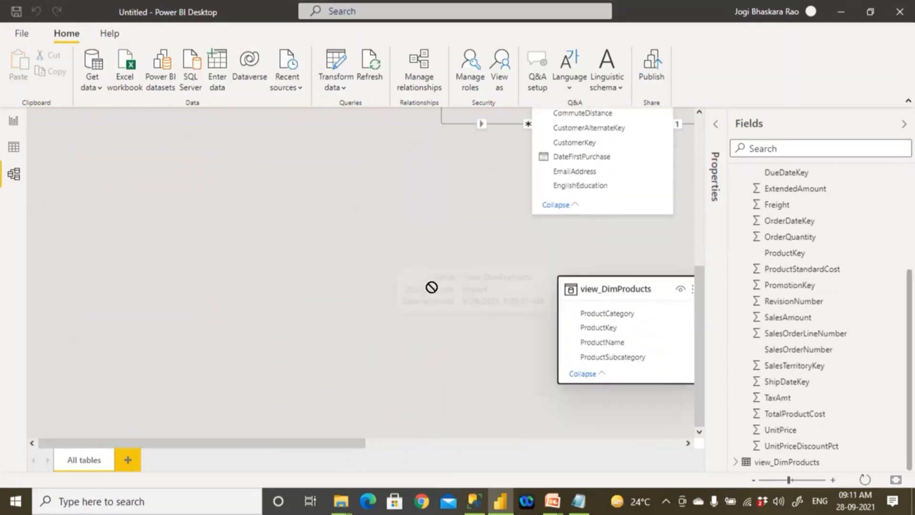
pyautogui.moveTo(432, 287); pyautogui.dragTo(431, 288)
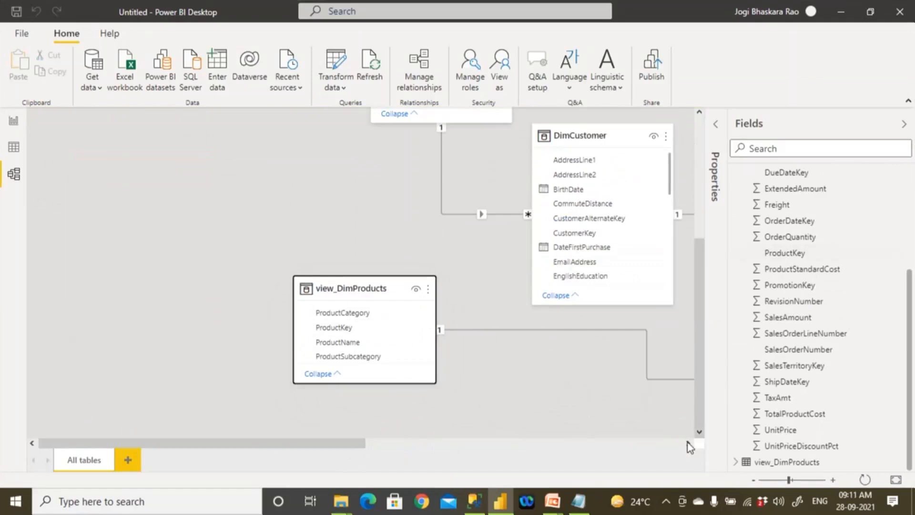
pyautogui.moveTo(789, 480); pyautogui.dragTo(778, 481)
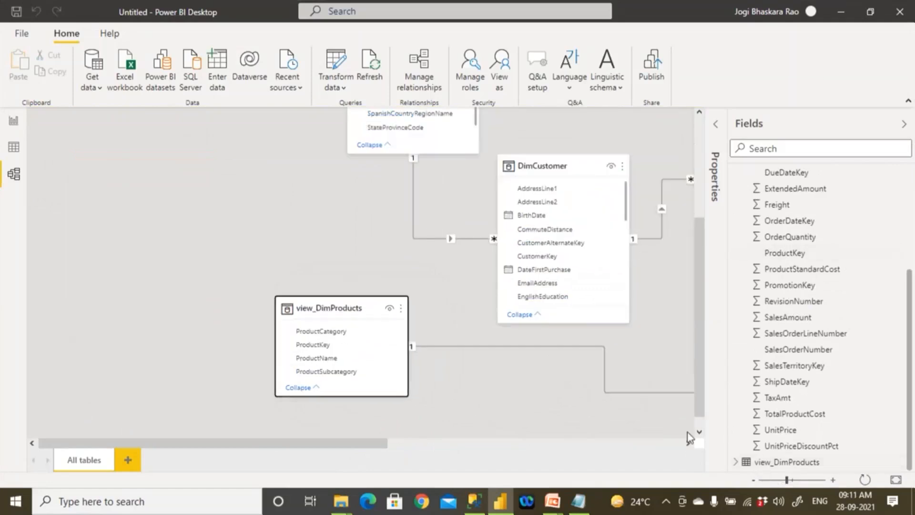
pyautogui.moveTo(375, 450); pyautogui.dragTo(538, 452)
pyautogui.click(14, 146)
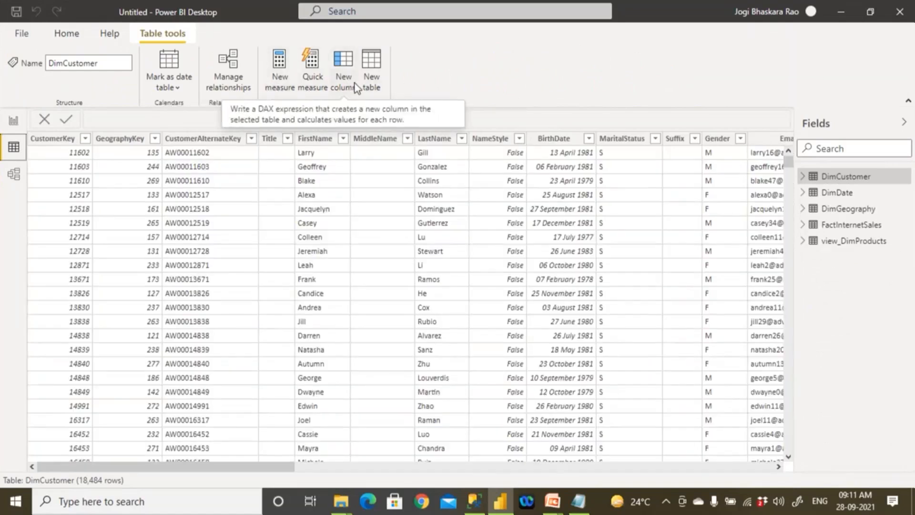
# - Switch to the Notepad outline, maximize it and insert two blank lines below the dashed line under Steps
pyautogui.click(578, 501)
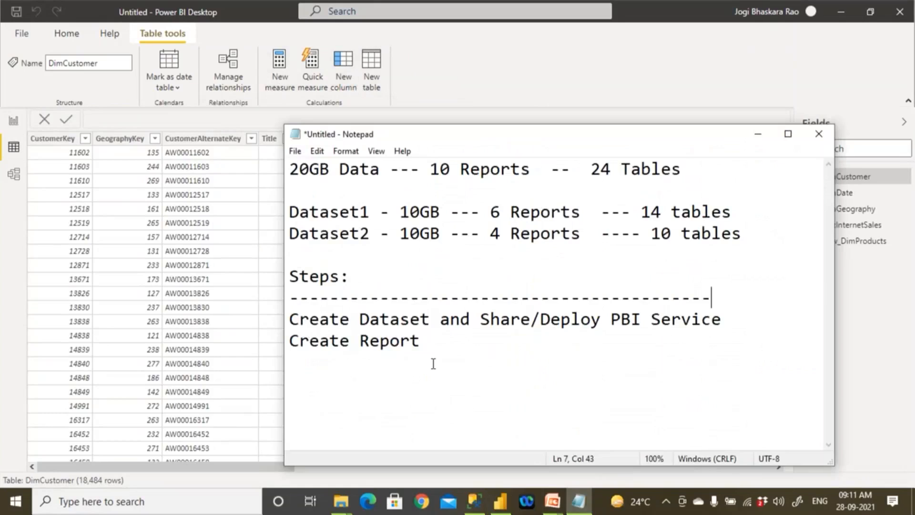
pyautogui.click(788, 134)
pyautogui.click(458, 191)
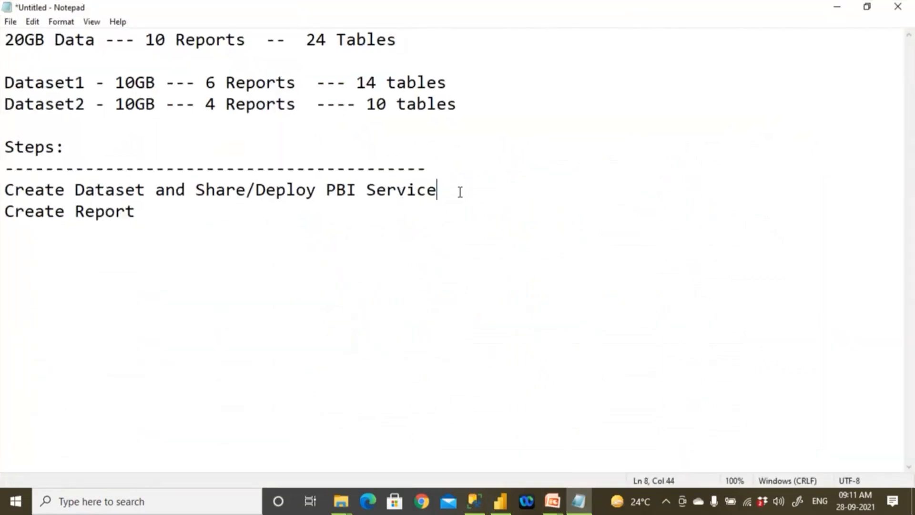
pyautogui.press('Up')
pyautogui.press('Return')
# - Write the lines "DAX" and "Data Modeling (Relationship)" below the dashed line under Steps
pyautogui.press('Return')
pyautogui.press('Up')
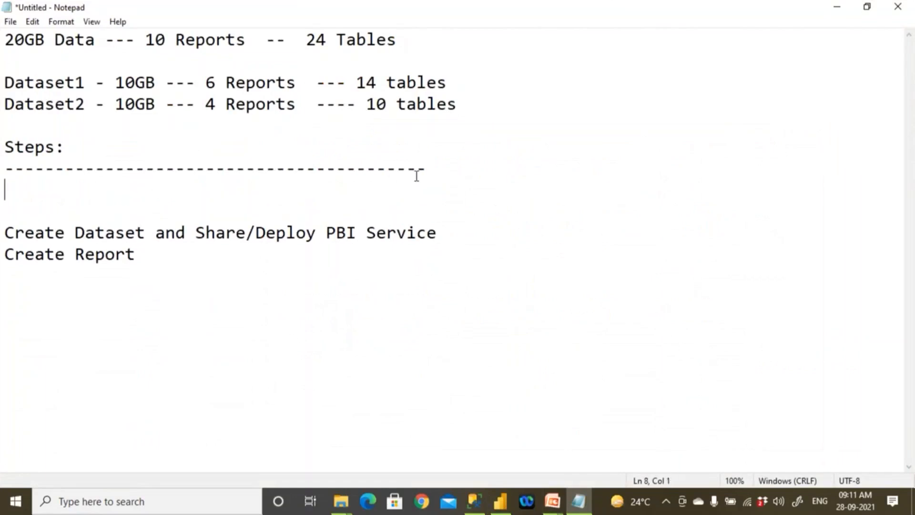
pyautogui.write('OL')
pyautogui.press('BackSpace')
pyautogui.press('BackSpace')
pyautogui.write('DAX')
pyautogui.press('Return')
pyautogui.write('Data Modeling (Rel')
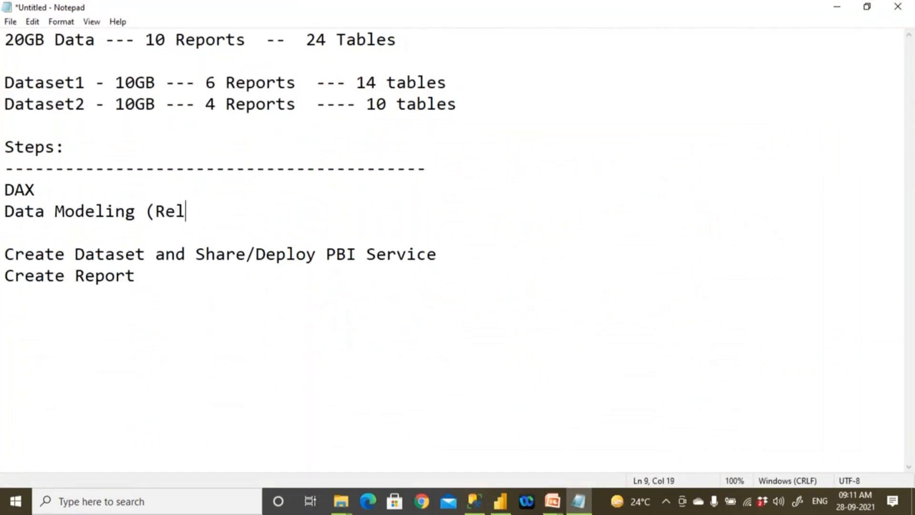
pyautogui.write('ationshi')
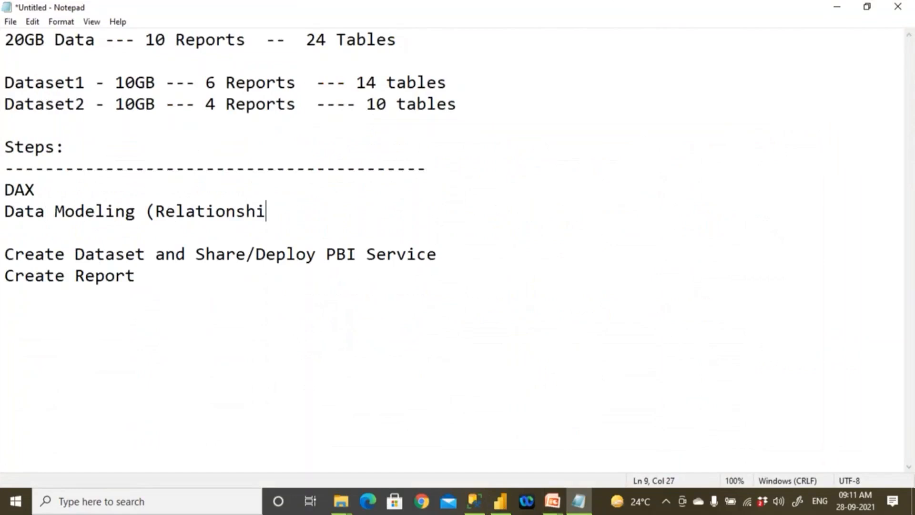
pyautogui.write('p)')
pyautogui.moveTo(5, 190); pyautogui.dragTo(318, 206)
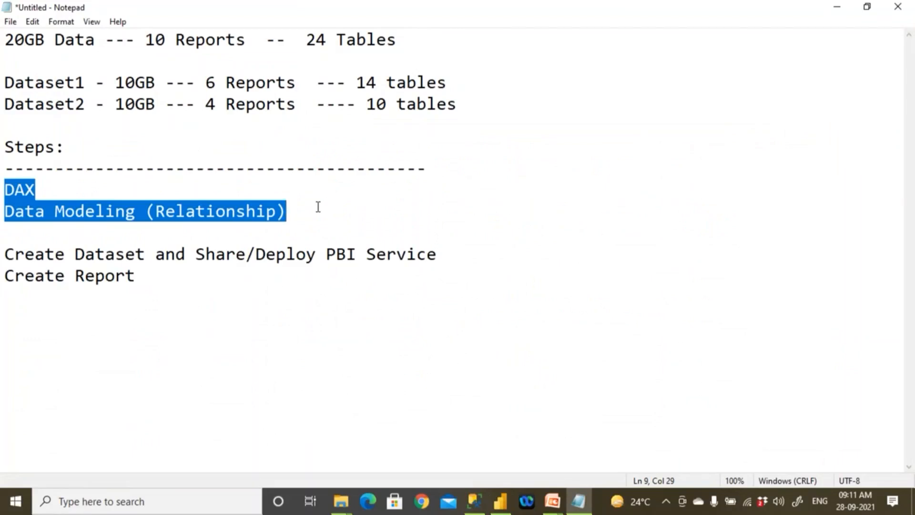
# - Add the line "Power Query" above DAX in the Steps list
pyautogui.press('Up')
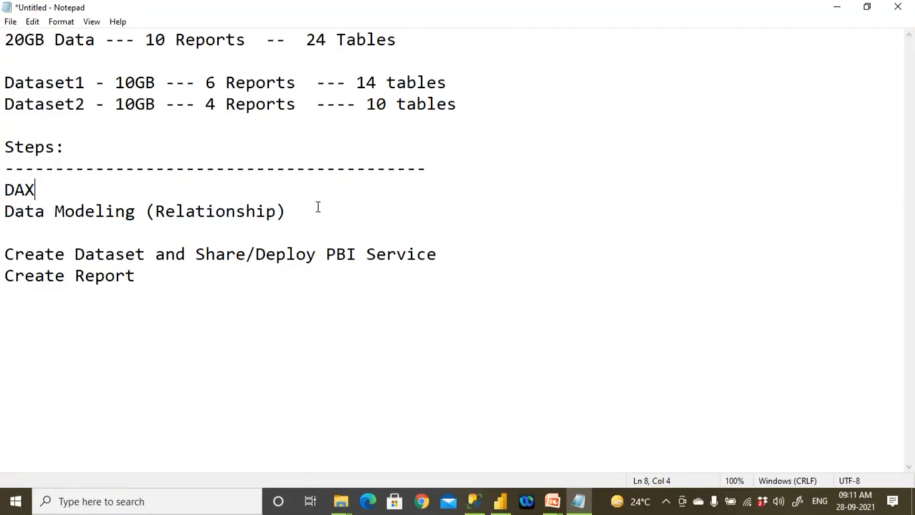
pyautogui.press('Left')
pyautogui.press('Return')
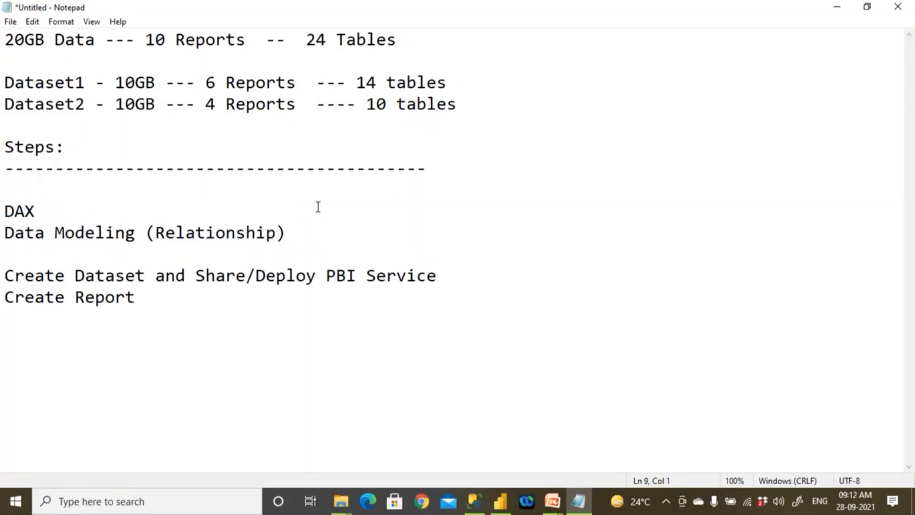
pyautogui.write('Power Query')
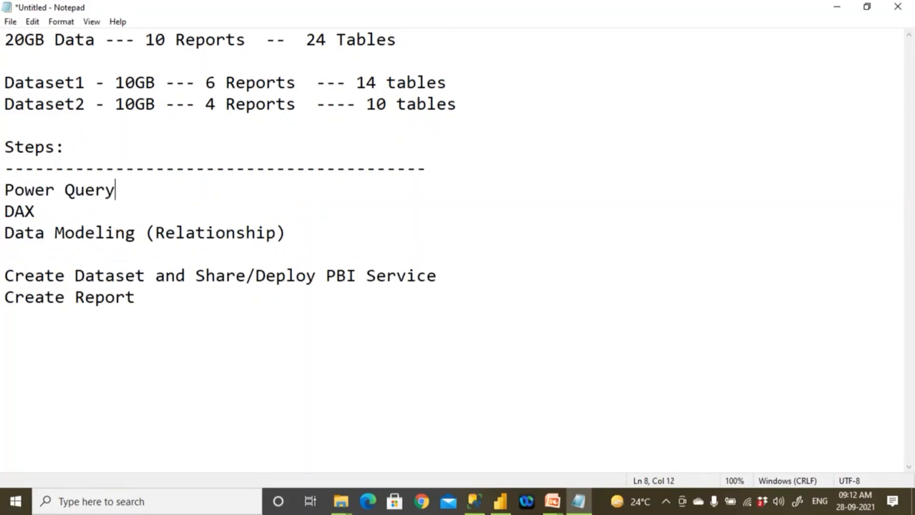
pyautogui.hotkey('shift', 'Home')
pyautogui.press('Down')
# - Add "Power Pivot" below Power Query and indent the DAX and Data Modeling (Relationship) lines beneath it
pyautogui.click(123, 194)
pyautogui.press('Return')
pyautogui.write('Power Pivot')
pyautogui.press('Down')
pyautogui.press('Home')
pyautogui.press('Tab')
pyautogui.press('Down')
pyautogui.press('Left')
pyautogui.press('Left')
pyautogui.press('Left')
pyautogui.press('Left')
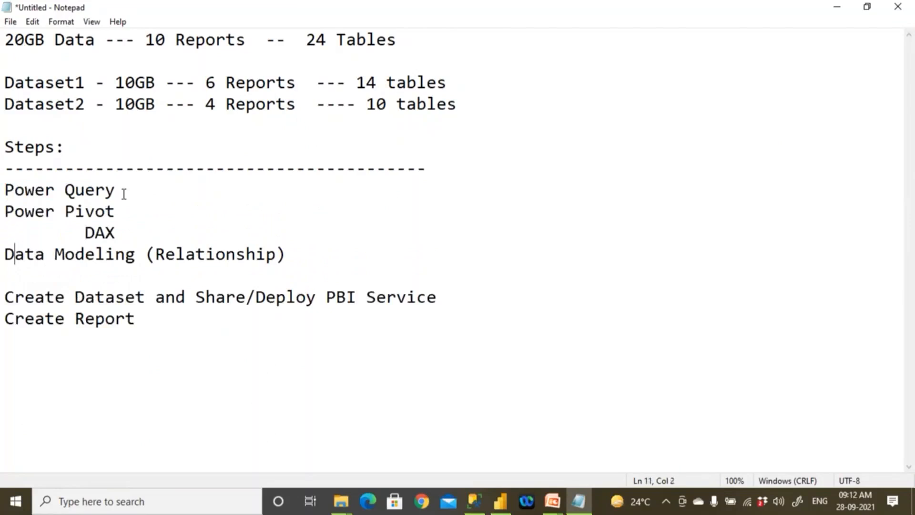
pyautogui.press('Tab')
# - Insert the heading "Data Set" above Power Query, separated from it by a blank line
pyautogui.press('Up')
pyautogui.press('Up')
pyautogui.press('Up')
pyautogui.press('Home')
pyautogui.press('Return')
pyautogui.press('Return')
pyautogui.press('Up')
pyautogui.press('Up')
pyautogui.write('Data Set')
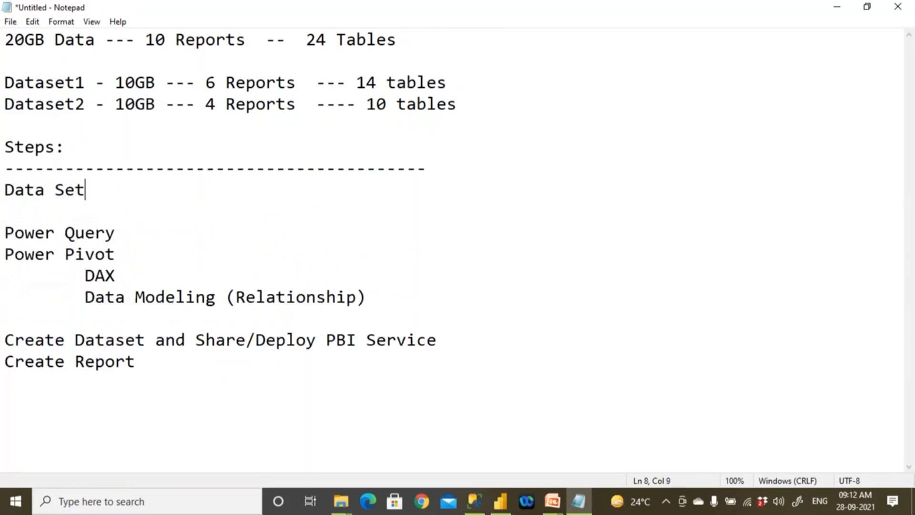
# - Underline the Data Set heading with a dashed line and append "(ETL)" to the Power Query line, highlighting the Power Query and Power Pivot lines
pyautogui.press('Return')
pyautogui.write('------------------------------')
pyautogui.press('Delete')
pyautogui.click(179, 244)
pyautogui.click(176, 238)
pyautogui.write('(ETL)')
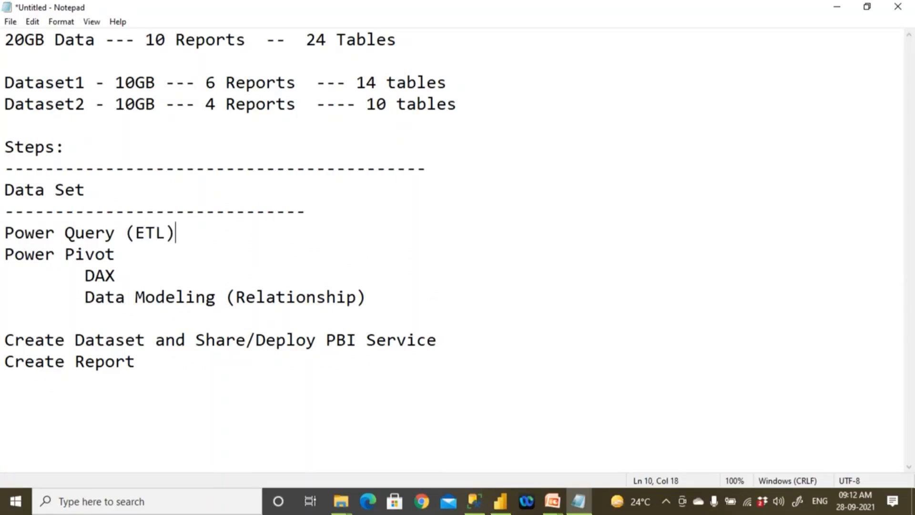
pyautogui.moveTo(5, 233); pyautogui.dragTo(396, 328)
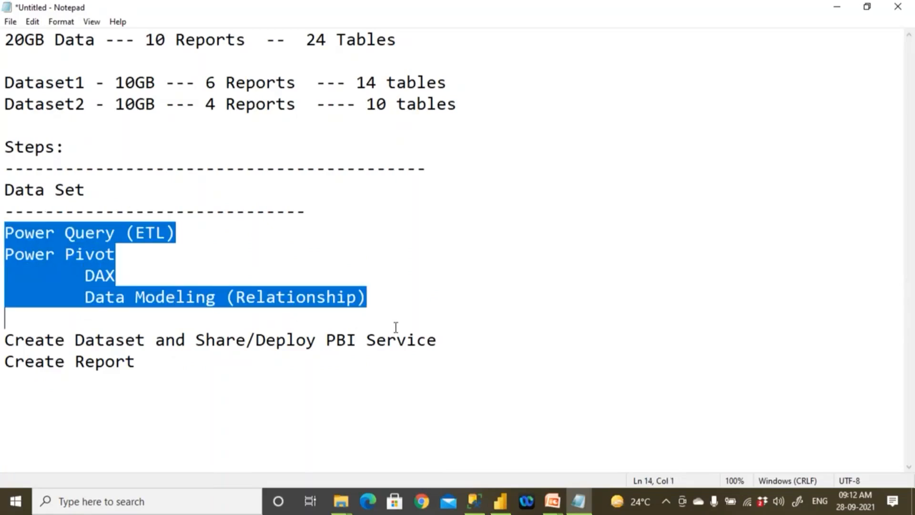
# - Switch to Power BI Desktop, show the report view and collapse the view_DimProducts table's field list
pyautogui.click(508, 509)
pyautogui.click(13, 122)
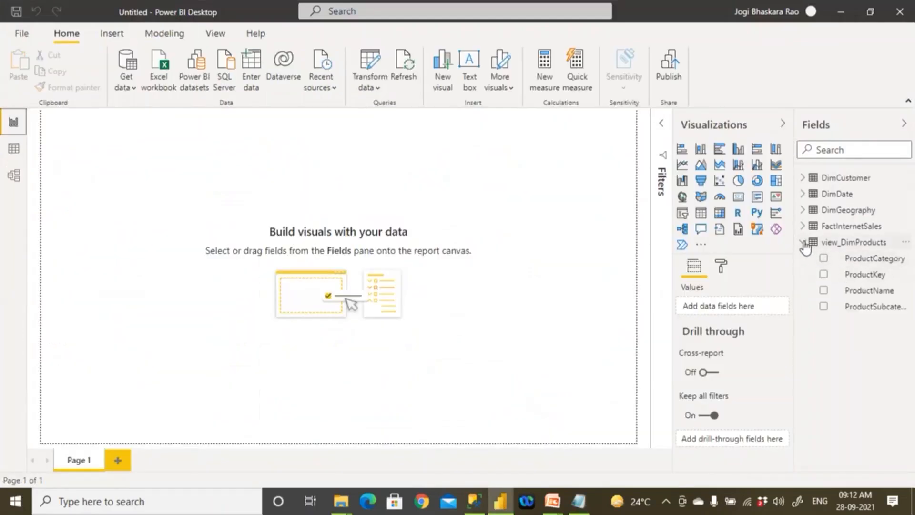
pyautogui.click(830, 245)
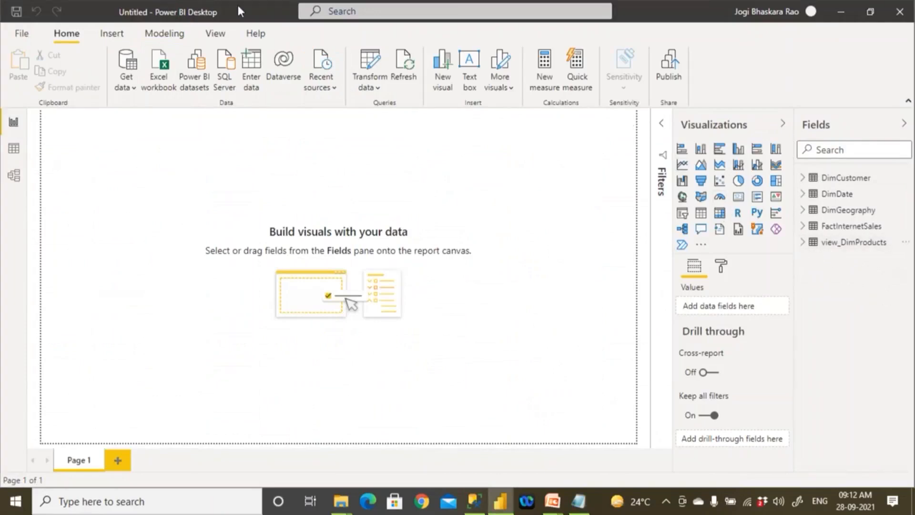
# - Start saving the Power BI file and browse to the D: > Demos > 05 PBI Deployment_AllBatches folder
pyautogui.click(17, 14)
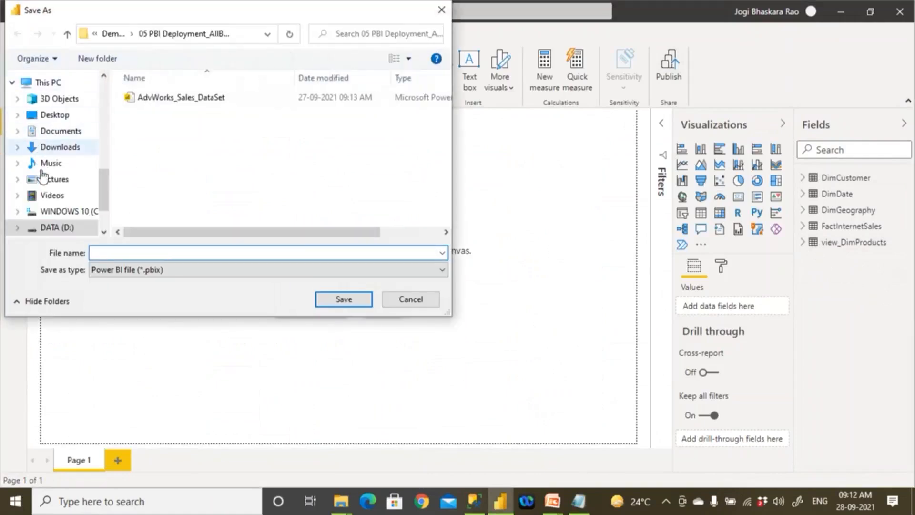
pyautogui.click(58, 228)
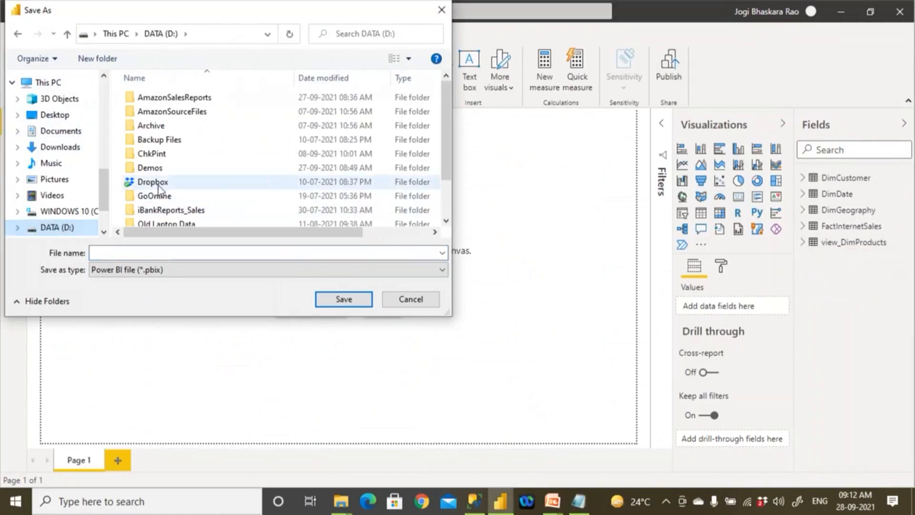
pyautogui.doubleClick(153, 169)
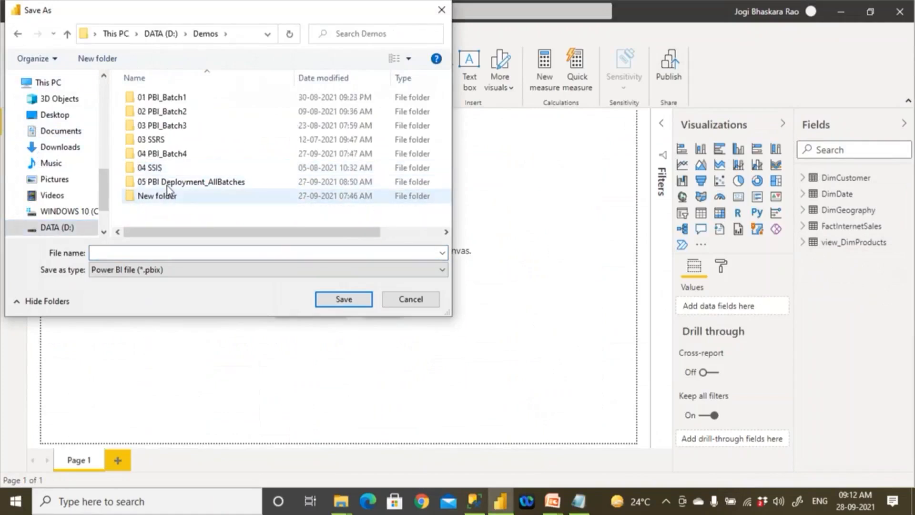
pyautogui.doubleClick(168, 183)
# - Name the file AdvWorks_Sales_DataSet_New_SQL.pbix and save it
pyautogui.click(127, 252)
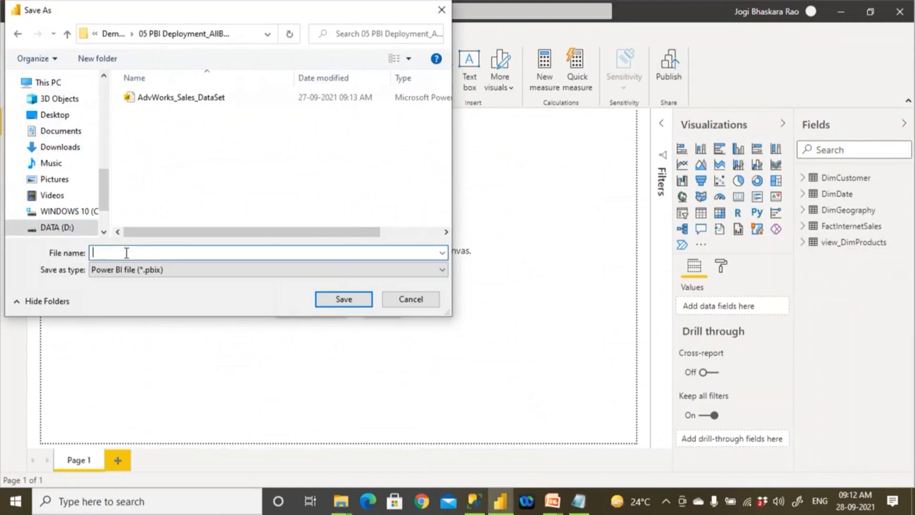
pyautogui.write('Adv')
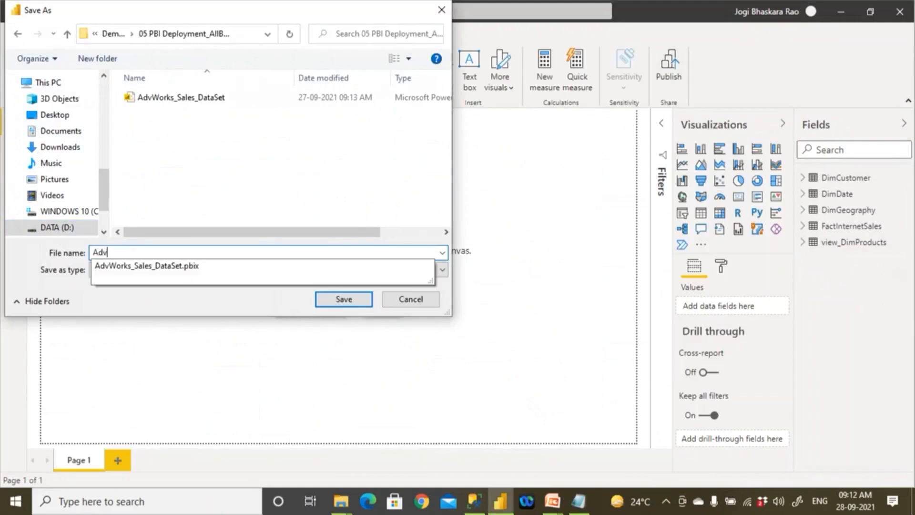
pyautogui.write('Wordks')
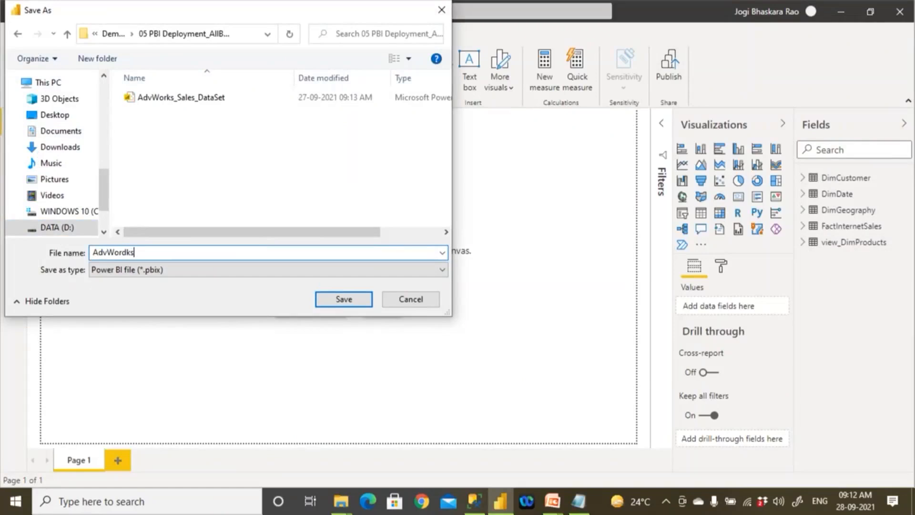
pyautogui.press('BackSpace')
pyautogui.press('BackSpace')
pyautogui.press('BackSpace')
pyautogui.press('Down')
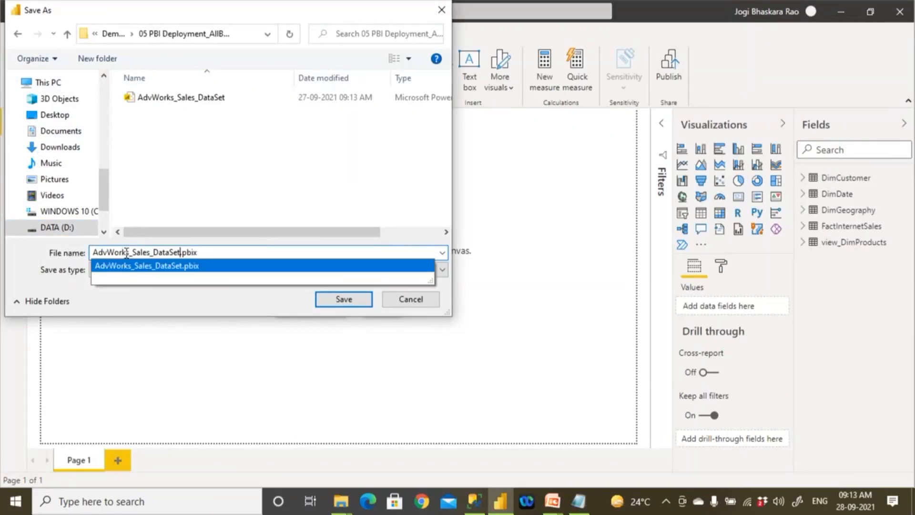
pyautogui.press('Left')
pyautogui.press('Left')
pyautogui.press('Left')
pyautogui.press('Left')
pyautogui.press('Left')
pyautogui.write('_New')
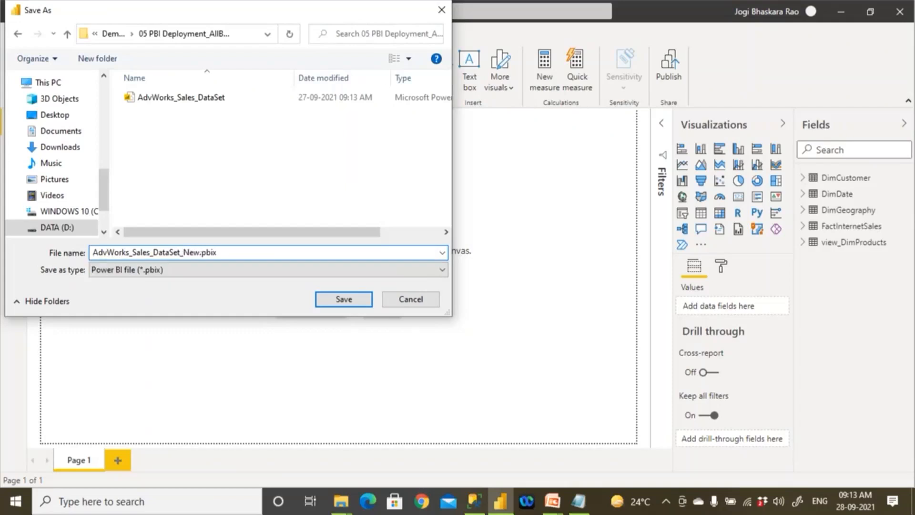
pyautogui.write('_SQL')
pyautogui.click(336, 301)
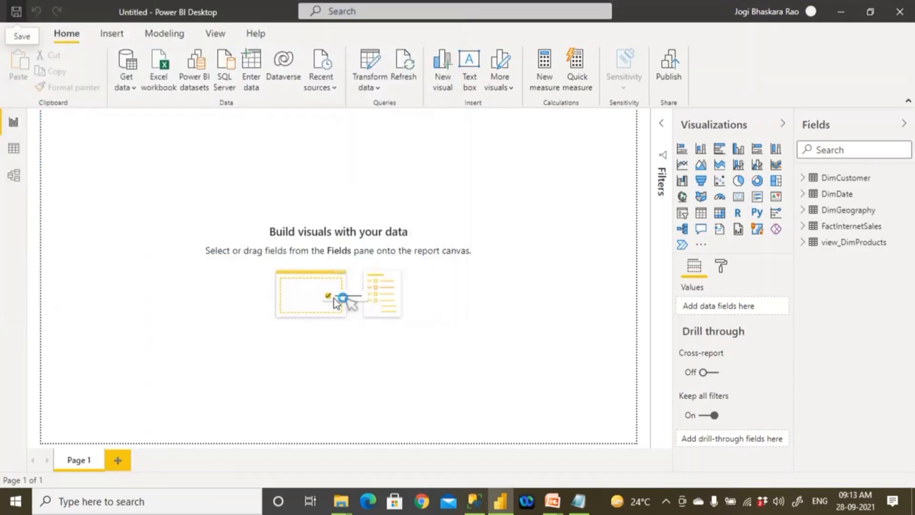
# - Alternate between the model and data views to review the relationships and the table data
pyautogui.click(14, 179)
pyautogui.click(18, 150)
pyautogui.click(18, 173)
pyautogui.click(19, 148)
pyautogui.click(16, 180)
pyautogui.click(18, 153)
pyautogui.click(16, 168)
pyautogui.click(14, 150)
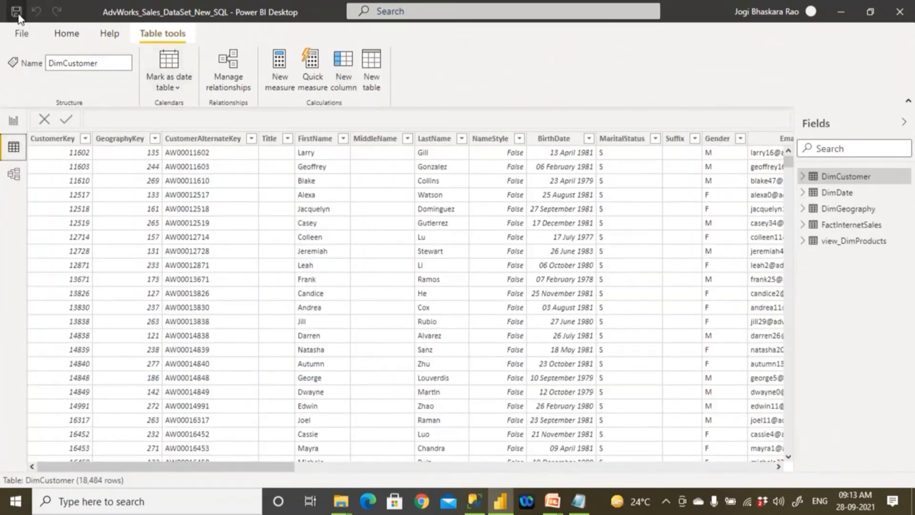
pyautogui.click(33, 39)
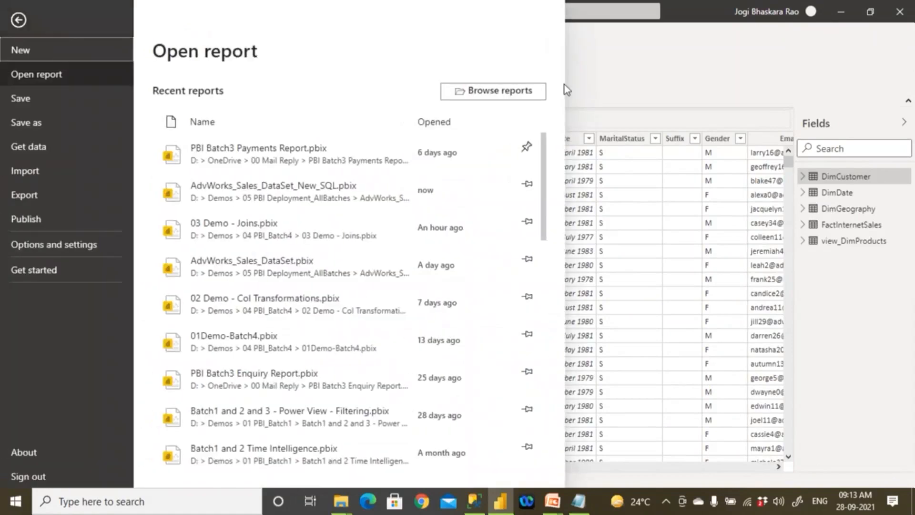
pyautogui.press('Escape')
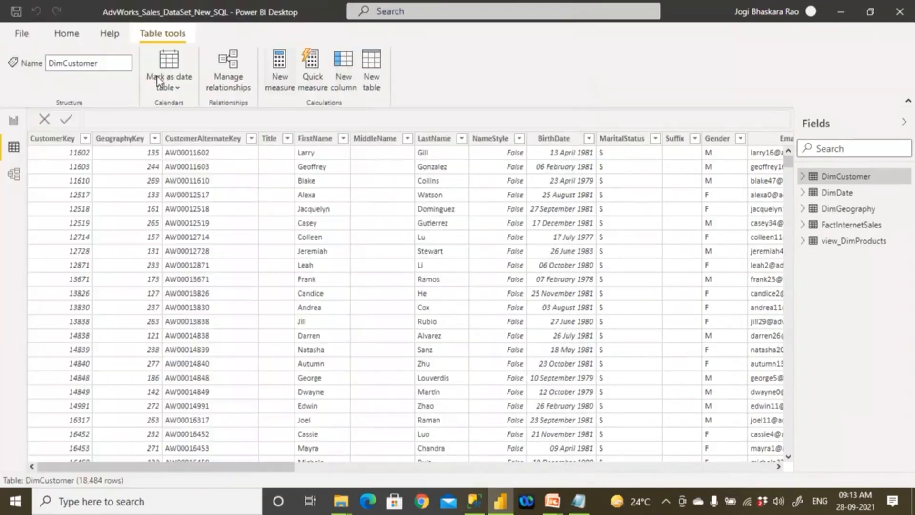
pyautogui.click(65, 34)
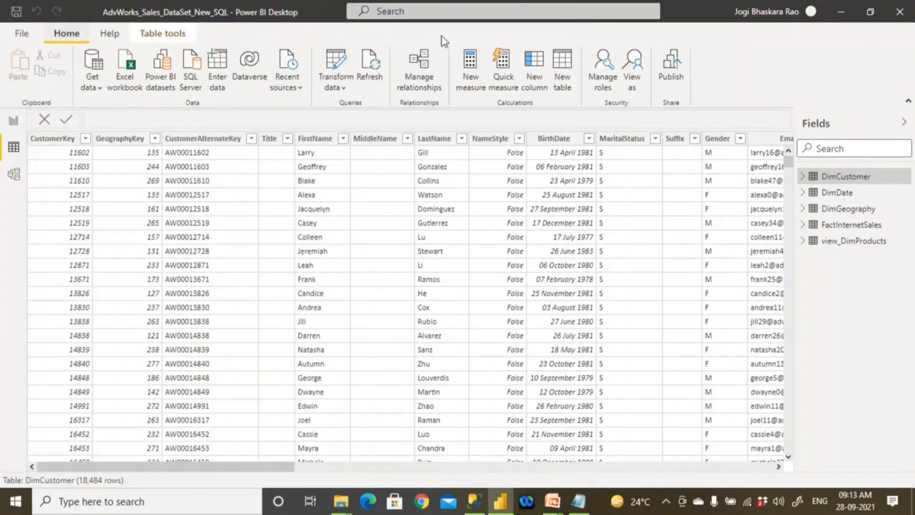
pyautogui.click(675, 76)
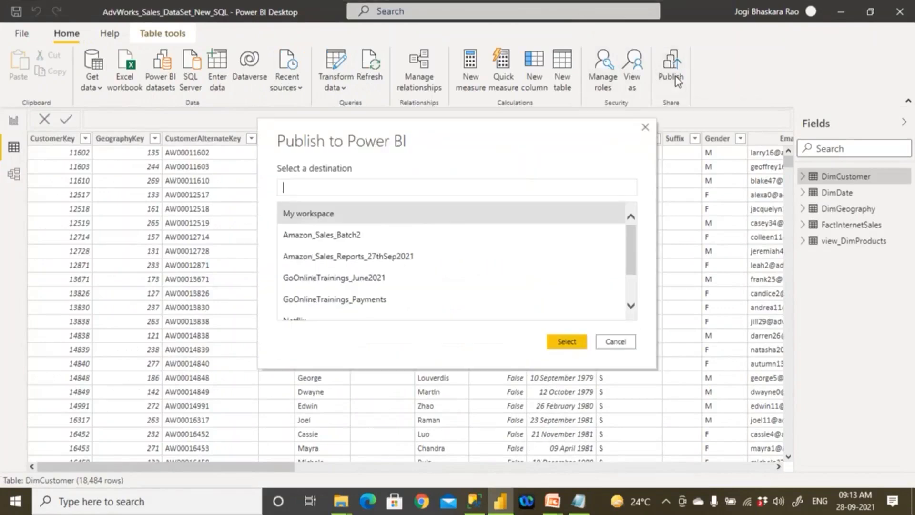
pyautogui.click(619, 342)
# - Restore the window to a smaller size and sign out of the Power BI account, dismissing the e-mail prompt
pyautogui.click(870, 12)
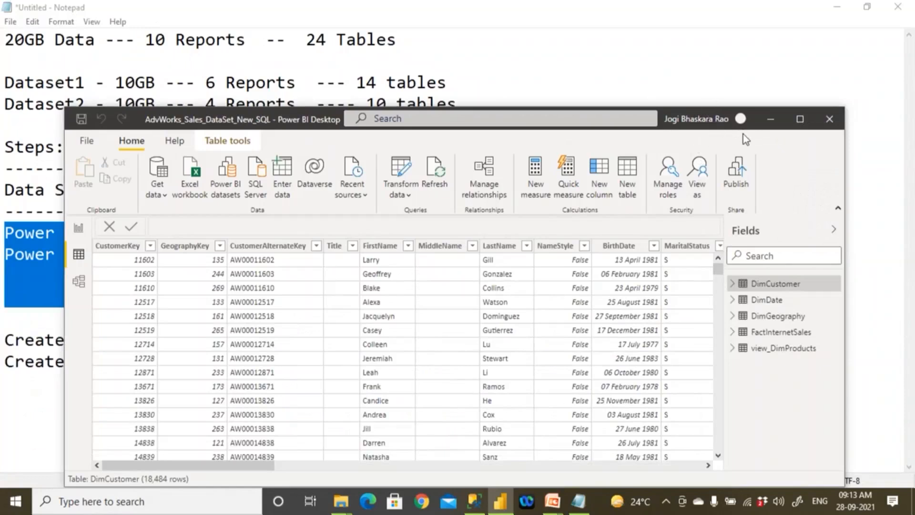
pyautogui.click(740, 120)
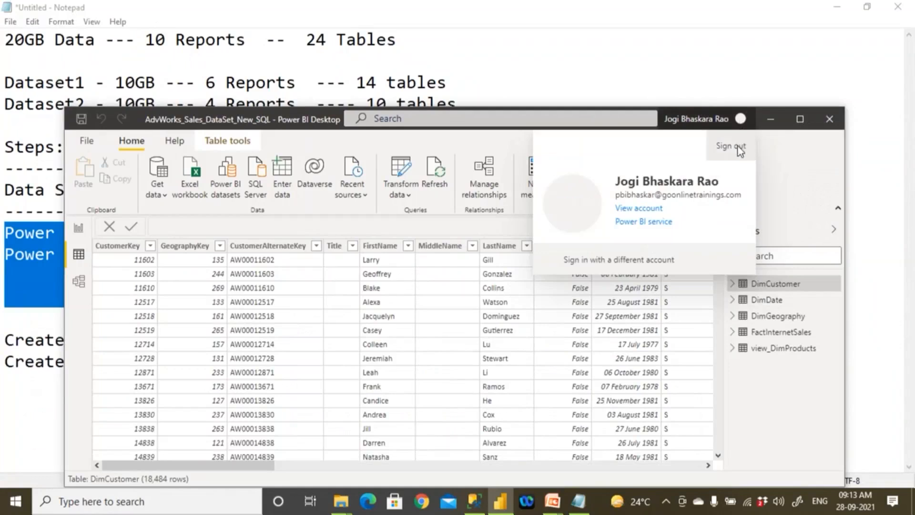
pyautogui.click(738, 145)
pyautogui.click(739, 119)
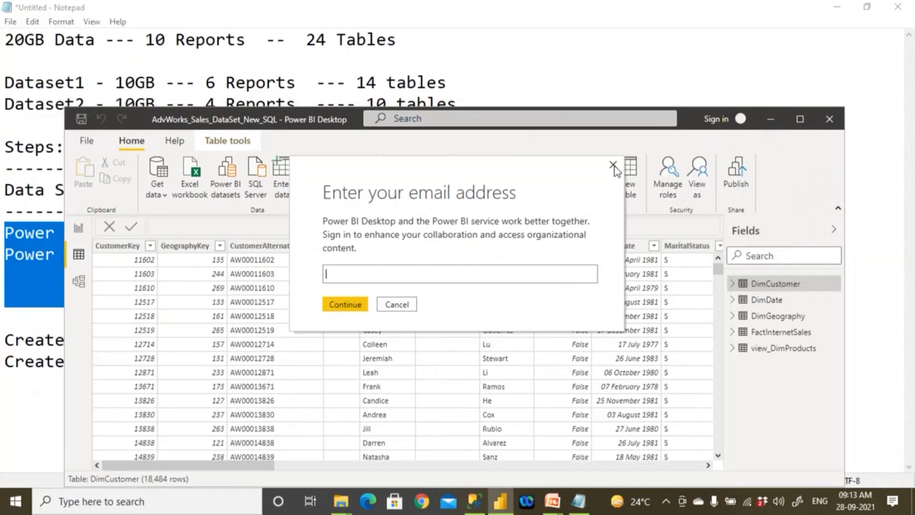
pyautogui.click(613, 165)
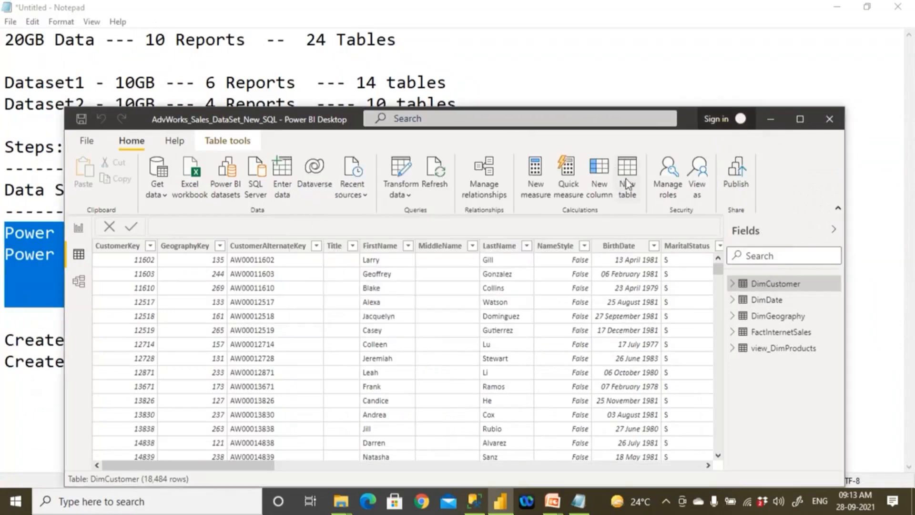
# - Start publishing the report, enter the account's e-mail address at the sign-in prompt and pick that account
pyautogui.click(736, 182)
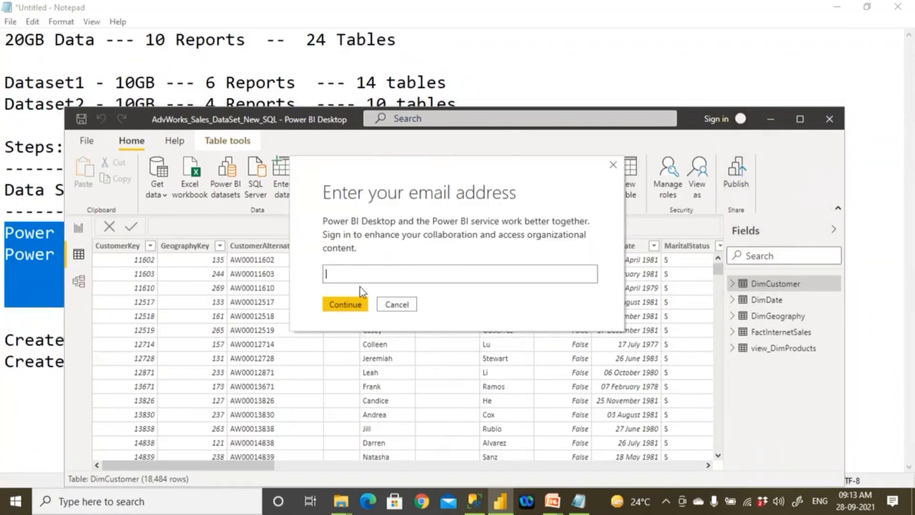
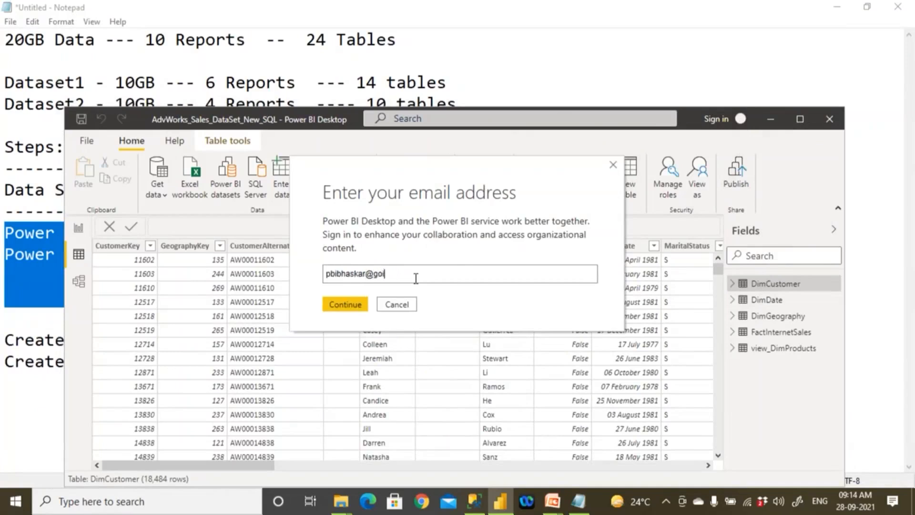
pyautogui.click(353, 304)
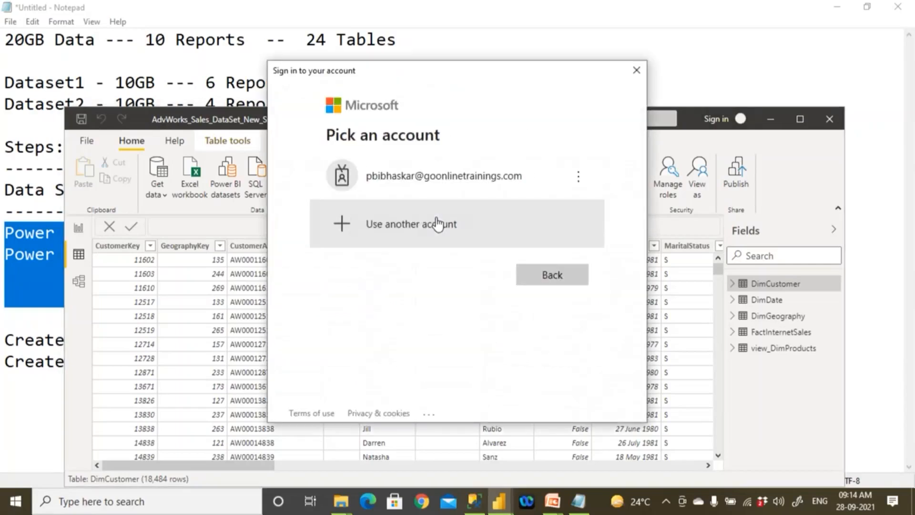
pyautogui.click(402, 180)
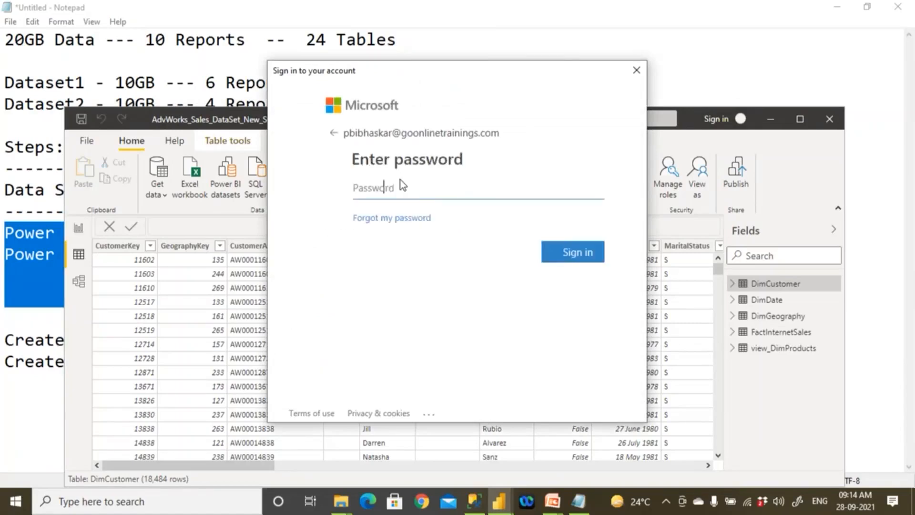
# - Try to sign in with the account password
pyautogui.write('••')
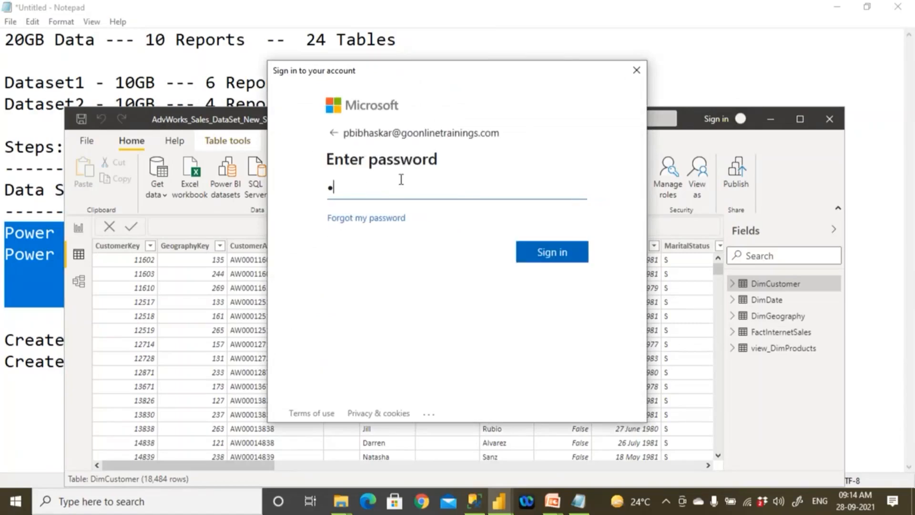
pyautogui.write('•••••')
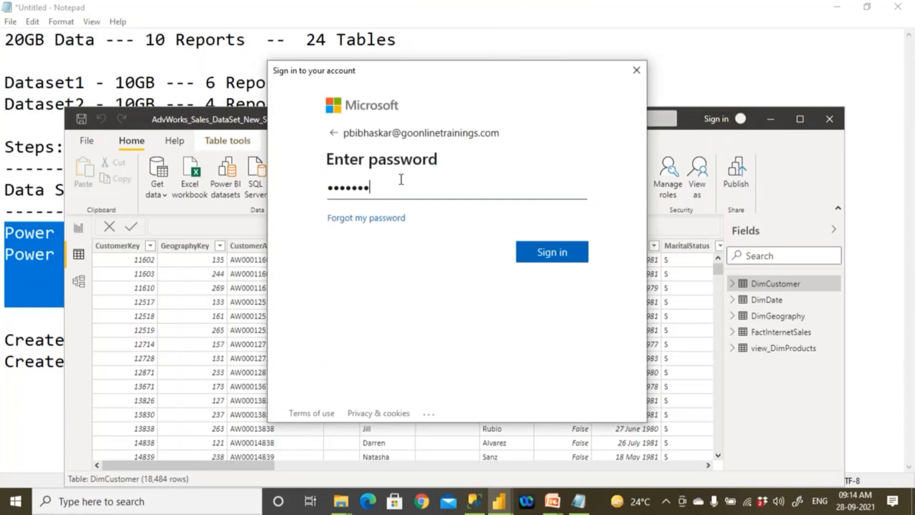
pyautogui.click(554, 251)
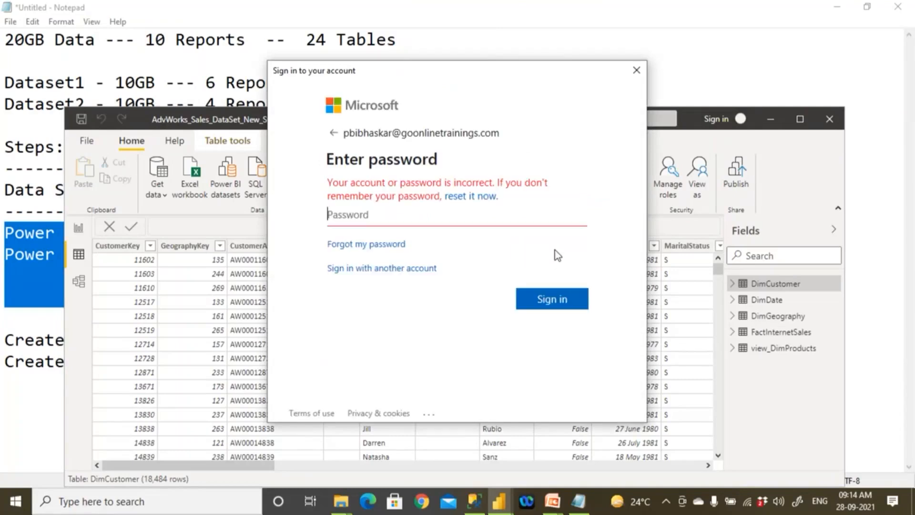
# - Re-enter the account password with the corrected letter case and submit the sign-in
pyautogui.press('capslock')
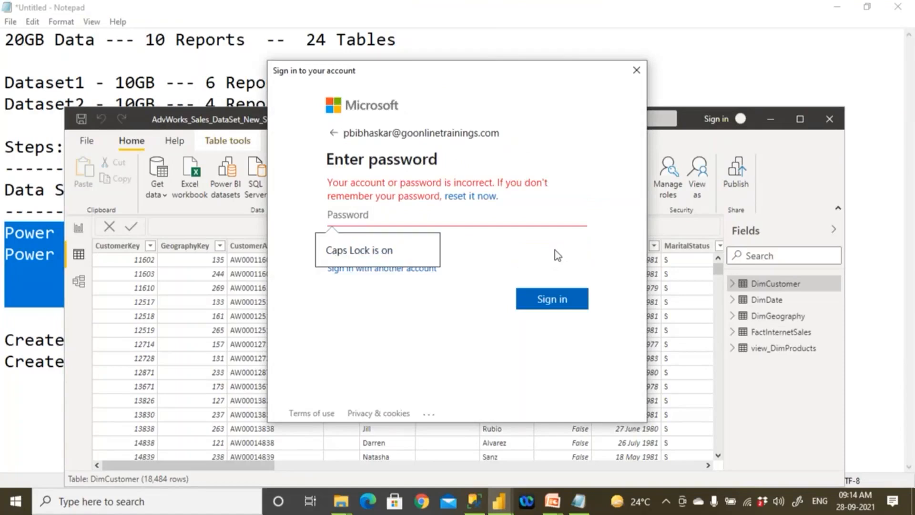
pyautogui.write('•••••••')
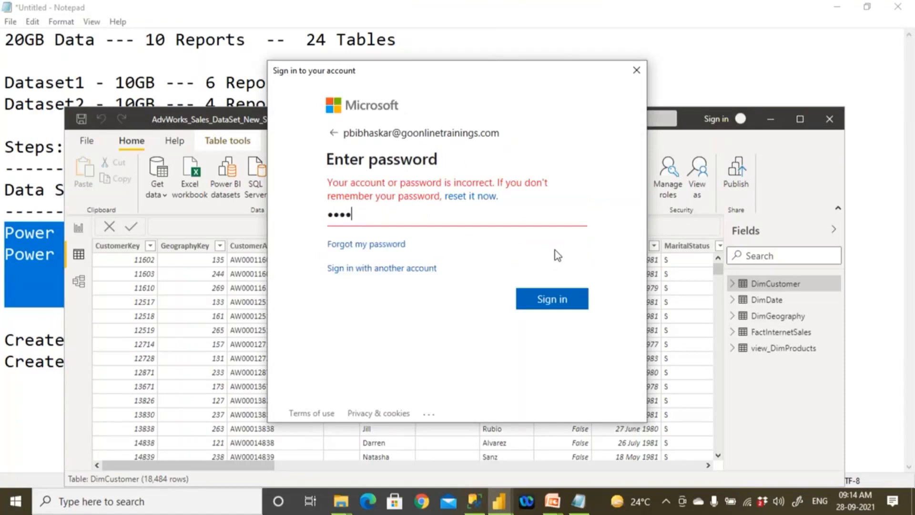
pyautogui.write('•')
pyautogui.click(568, 302)
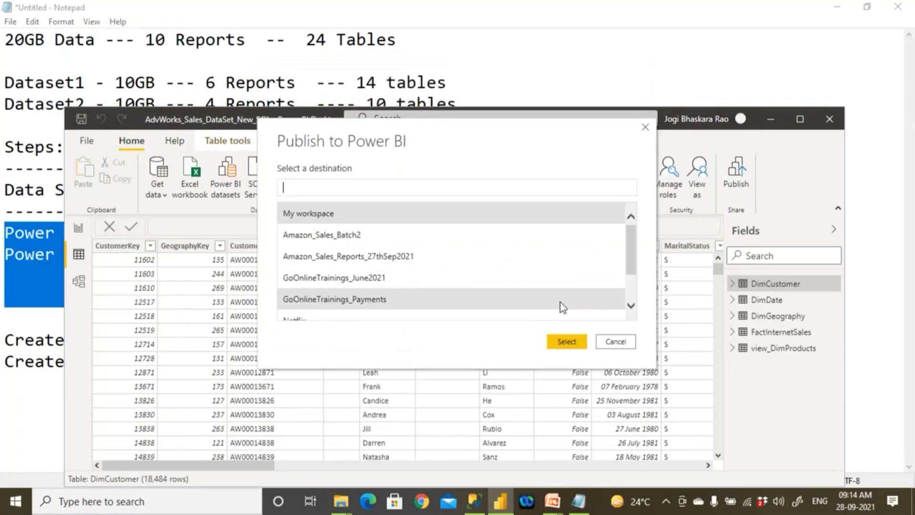
# - Publish the report to the Amazon_Sales_Reports_27thSep2021 workspace
pyautogui.click(424, 259)
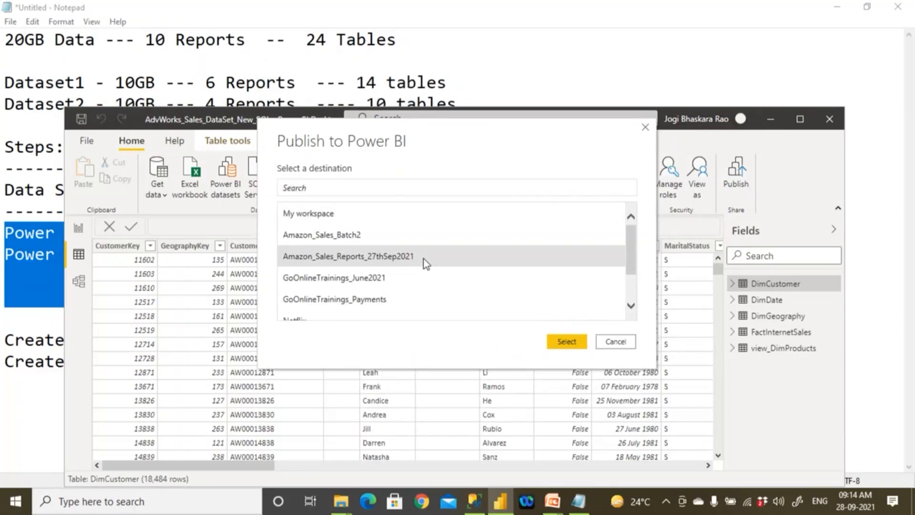
pyautogui.click(567, 341)
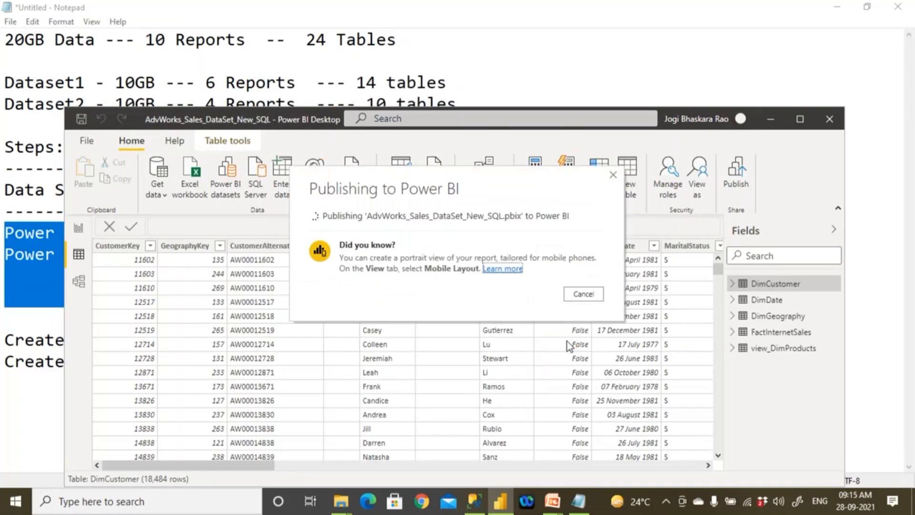
# - Switch to Notepad and review the outlined lines on deploying the dataset to PBI Service and creating the report
pyautogui.click(578, 501)
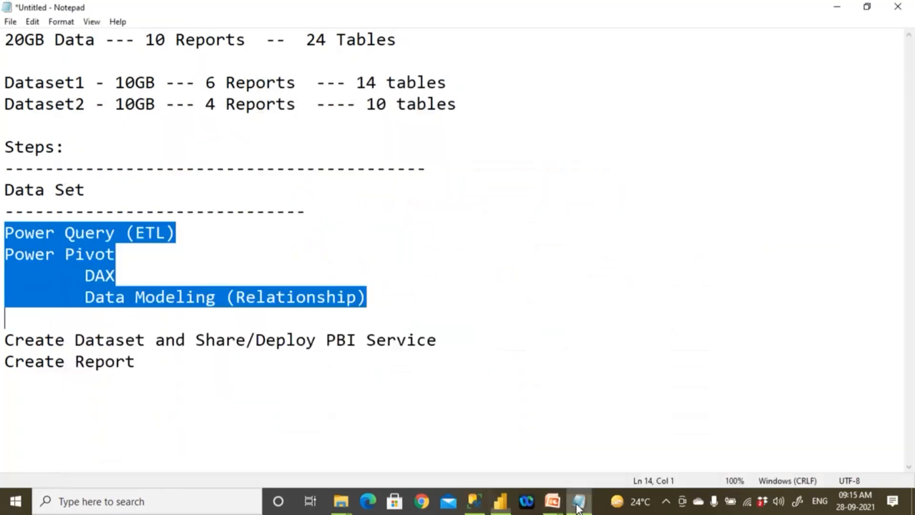
pyautogui.click(328, 344)
pyautogui.click(388, 312)
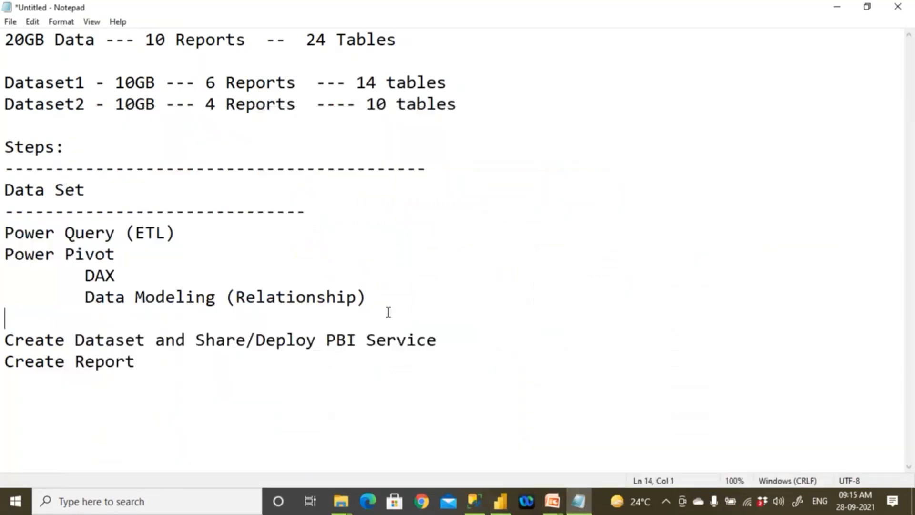
pyautogui.moveTo(76, 340); pyautogui.dragTo(474, 343)
pyautogui.click(255, 370)
pyautogui.click(474, 343)
pyautogui.moveTo(77, 341); pyautogui.dragTo(145, 342)
pyautogui.click(77, 363)
# - Add the line "Create Dashboards" below "Create Report" in the notes
pyautogui.click(176, 365)
pyautogui.press('Return')
pyautogui.write('Create Dashboards')
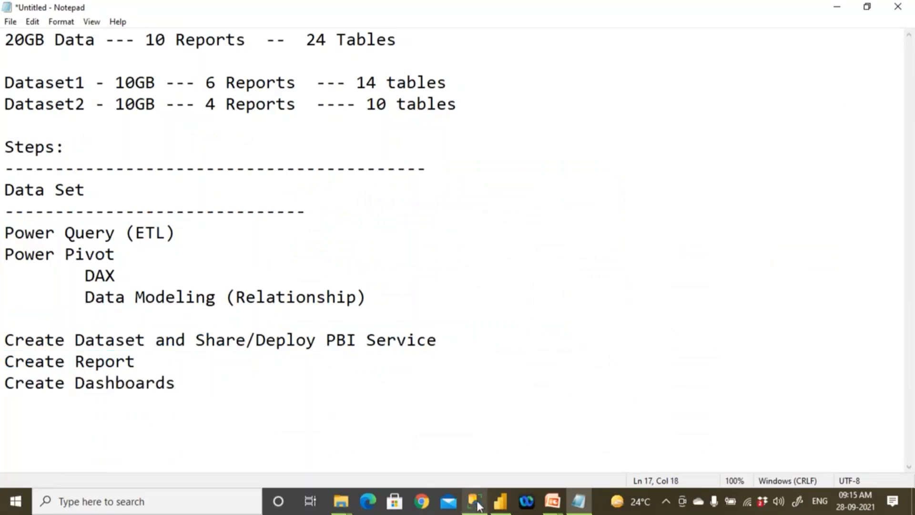
# - Dismiss the publishing dialog in Power BI Desktop, then open the Power BI Service home in Chrome through an "app.powerbi.com login" search
pyautogui.click(500, 502)
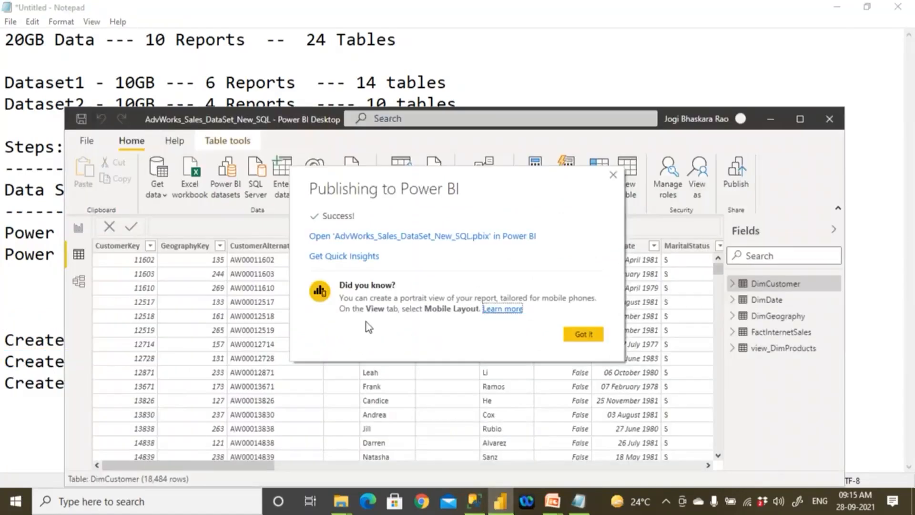
pyautogui.click(585, 334)
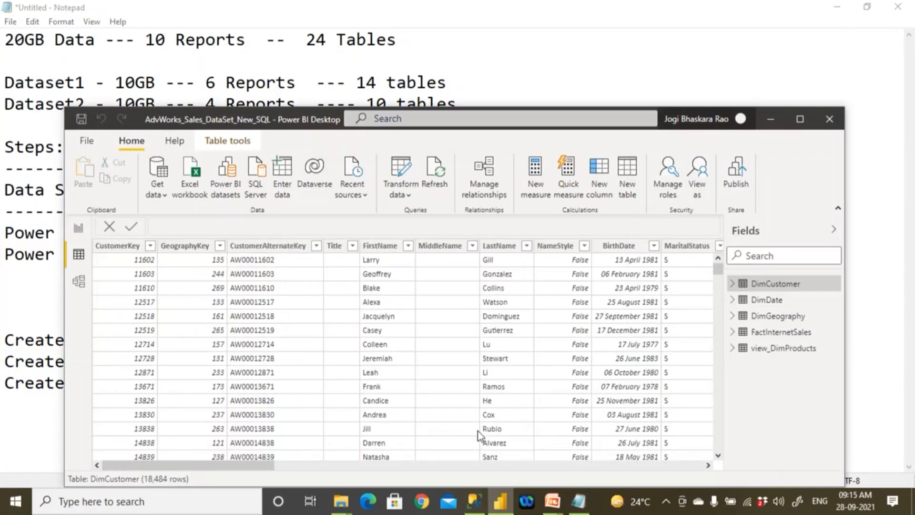
pyautogui.click(422, 502)
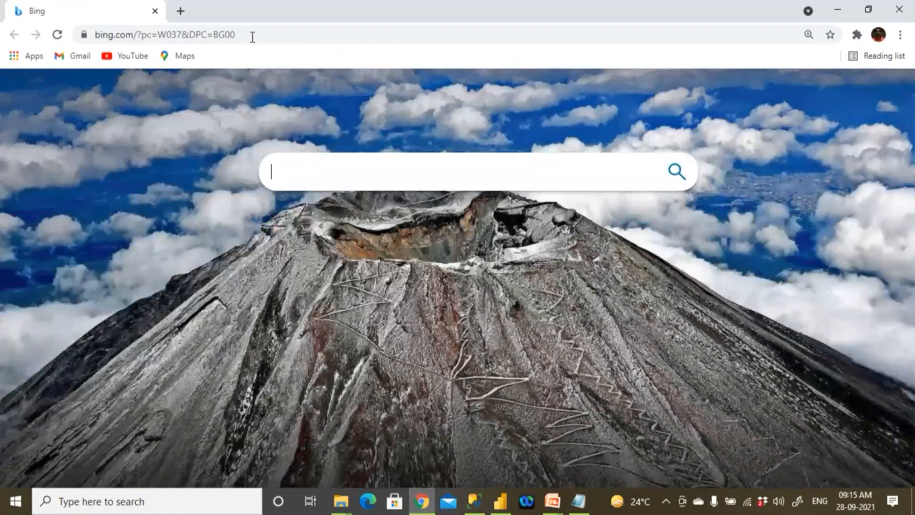
pyautogui.click(253, 36)
pyautogui.write('app')
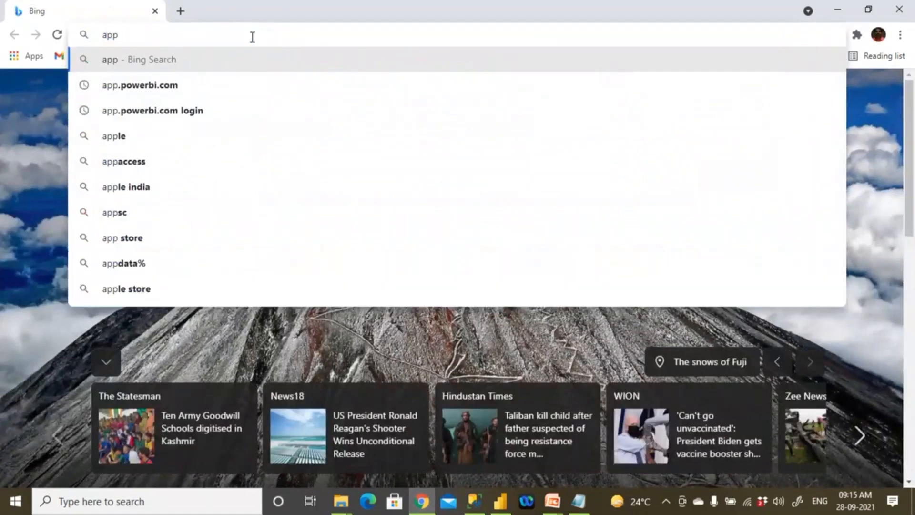
pyautogui.write('.power')
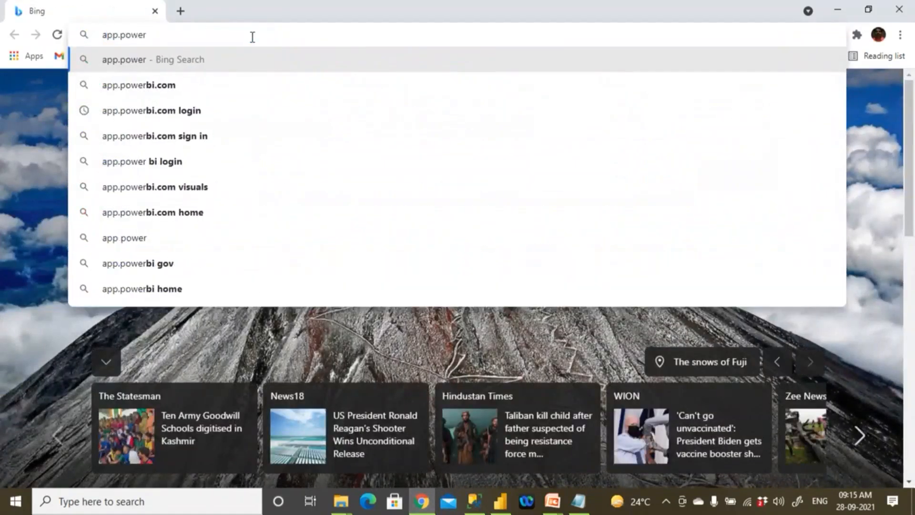
pyautogui.click(195, 107)
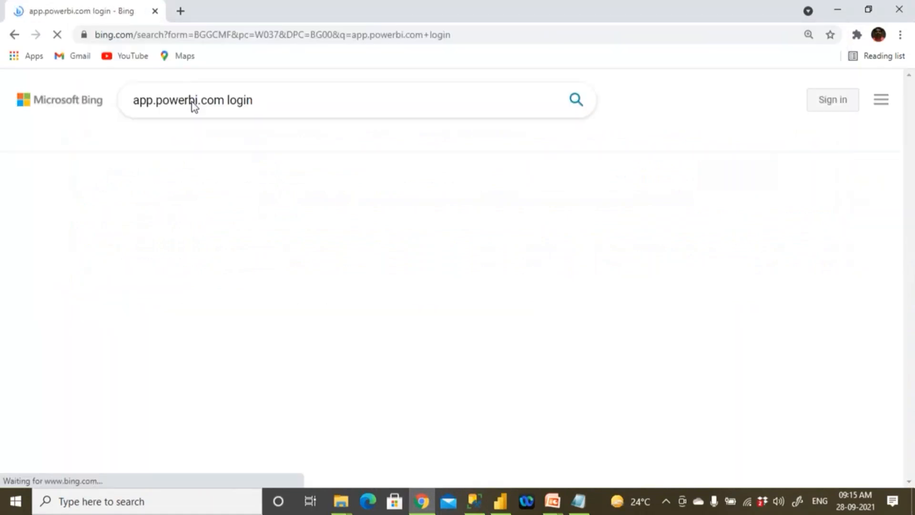
pyautogui.click(167, 201)
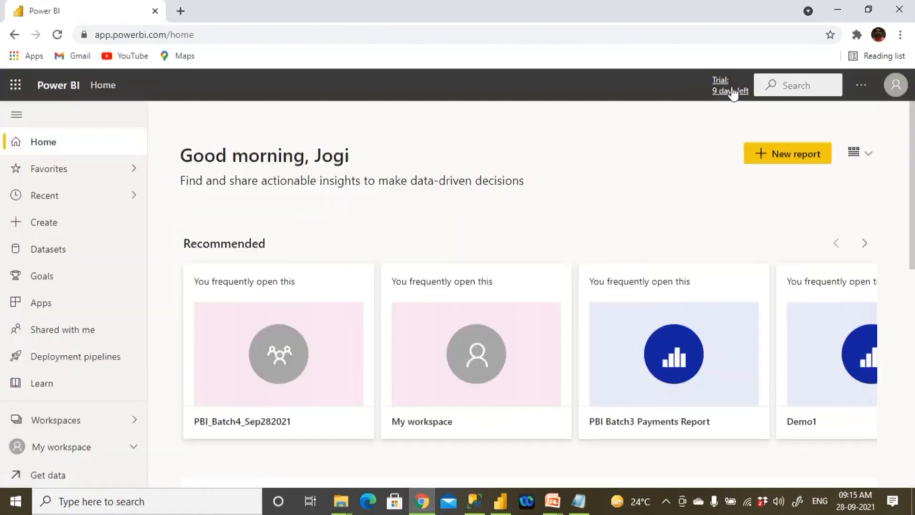
# - Open the Amazon_Sales_Reports_27thSep2021 workspace and delete the older AdvWorks_Sales_DataSet dataset
pyautogui.click(67, 422)
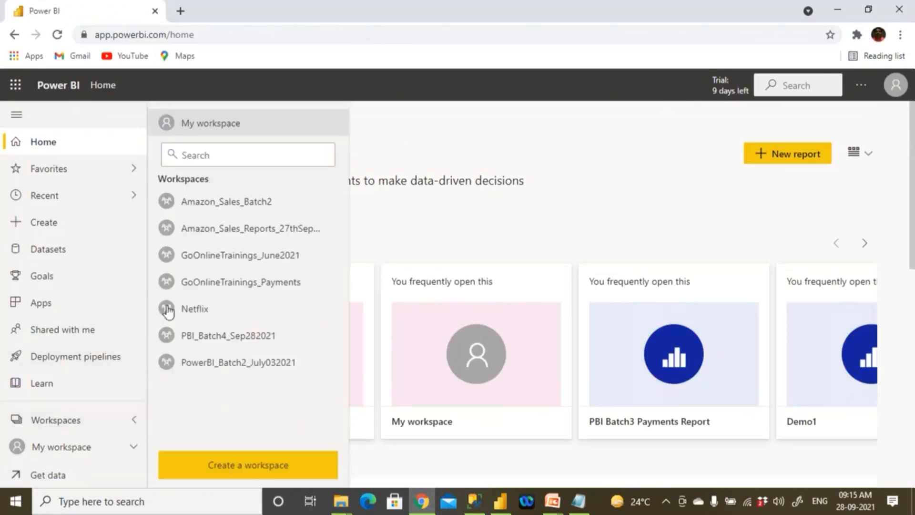
pyautogui.click(243, 231)
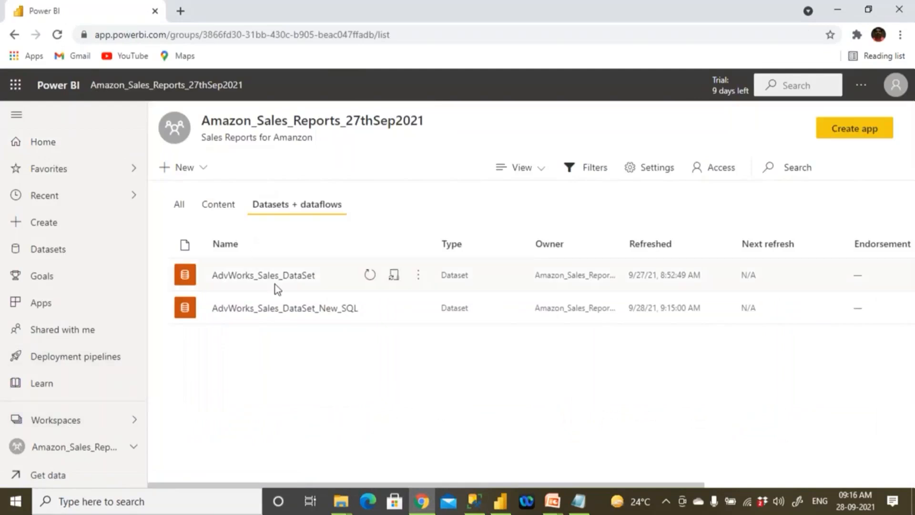
pyautogui.click(419, 279)
pyautogui.click(426, 307)
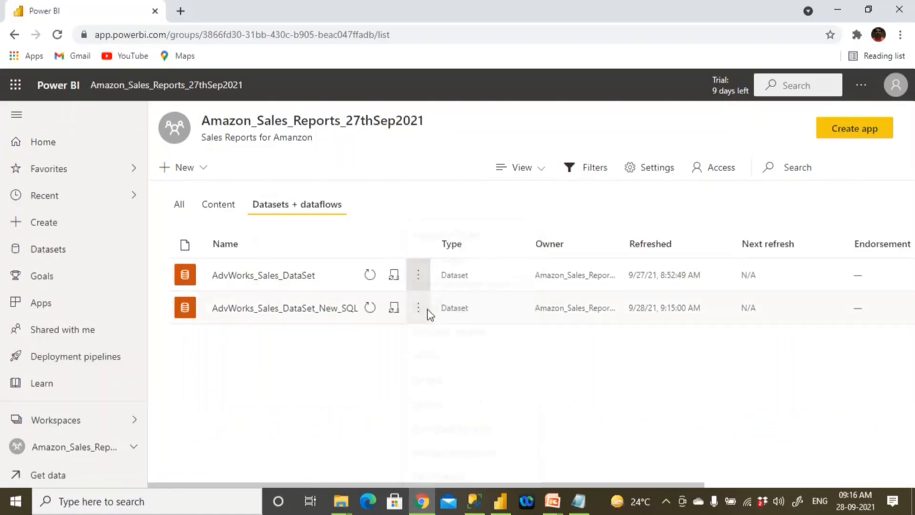
pyautogui.click(478, 329)
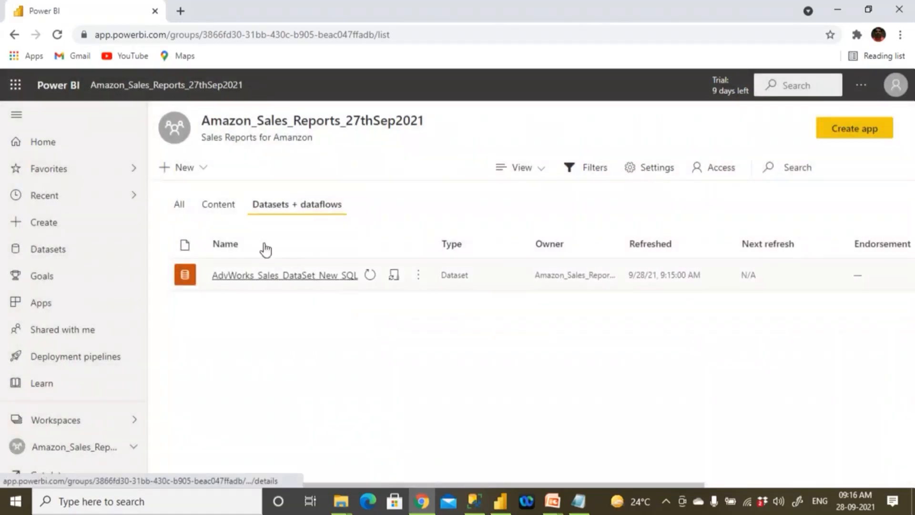
# - Examine the published AdvWorks_Sales_DataSet_New_SQL report and the details of its dataset, returning to the workspace's dataset list
pyautogui.click(230, 208)
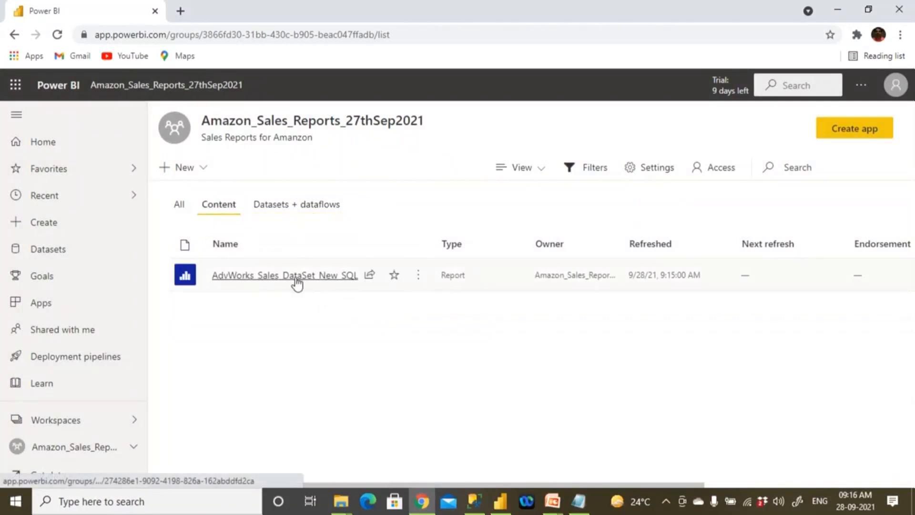
pyautogui.click(321, 275)
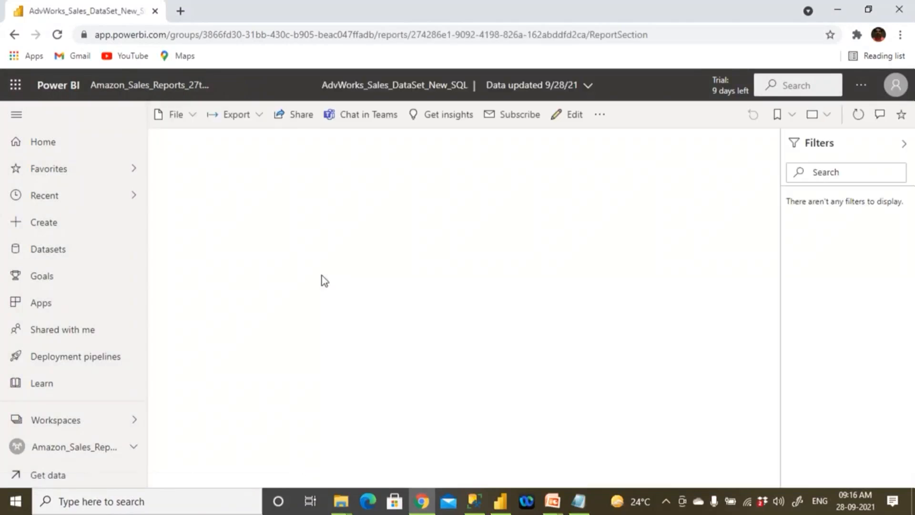
pyautogui.click(14, 35)
pyautogui.click(14, 34)
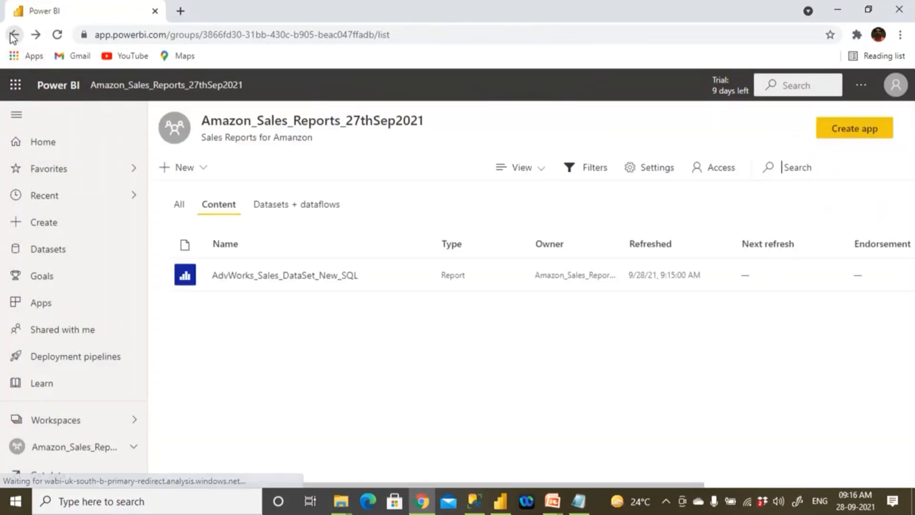
pyautogui.click(272, 211)
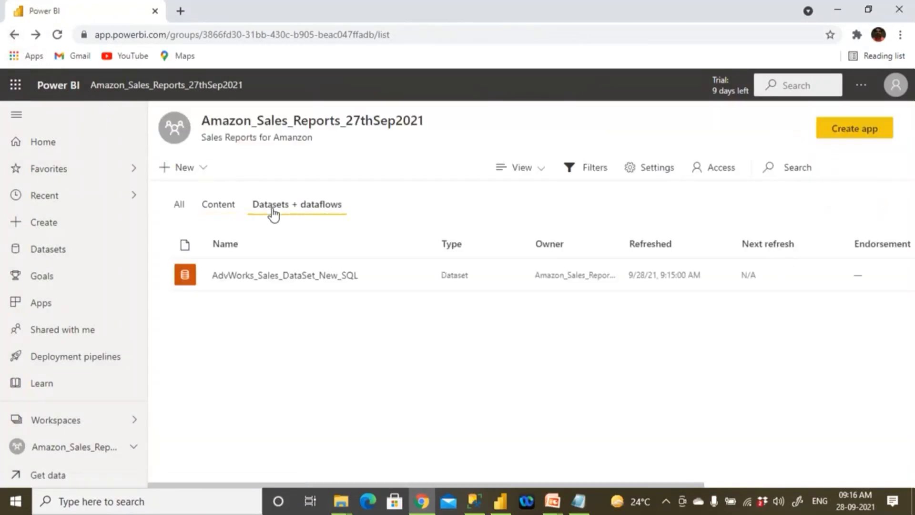
pyautogui.click(274, 278)
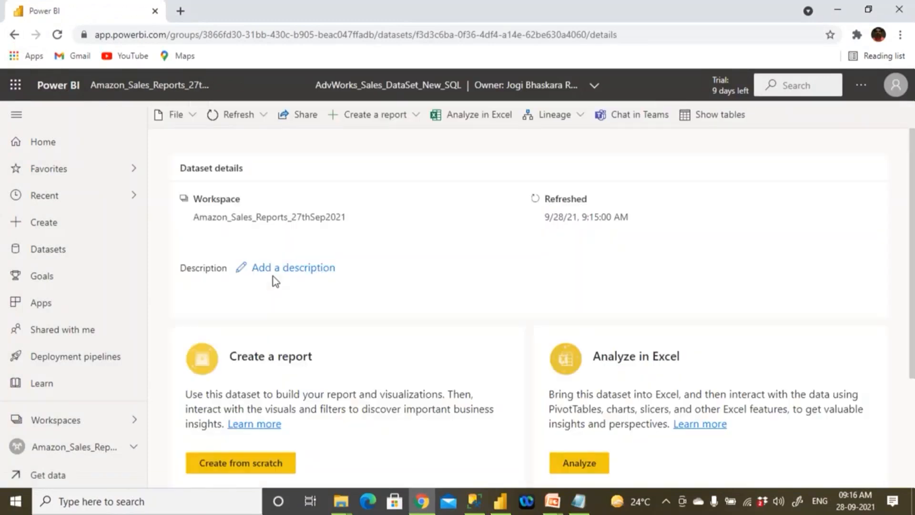
pyautogui.click(14, 35)
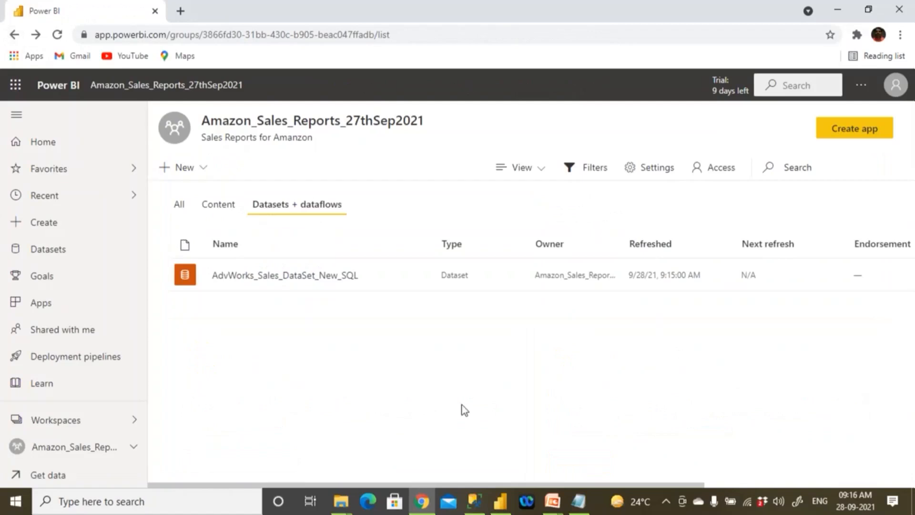
# - Close the AdvWorks_Sales_DataSet_New_SQL file in Power BI Desktop and launch a fresh Power BI Desktop session
pyautogui.click(500, 501)
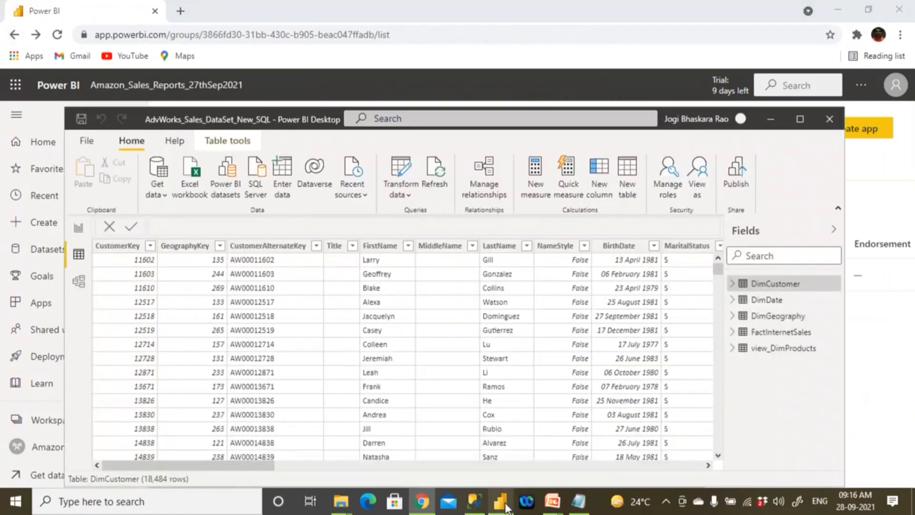
pyautogui.click(830, 117)
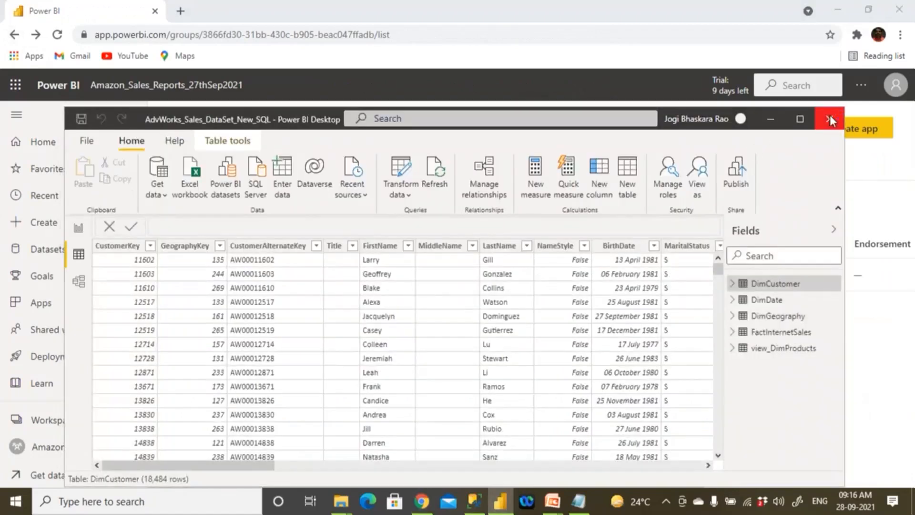
pyautogui.click(469, 270)
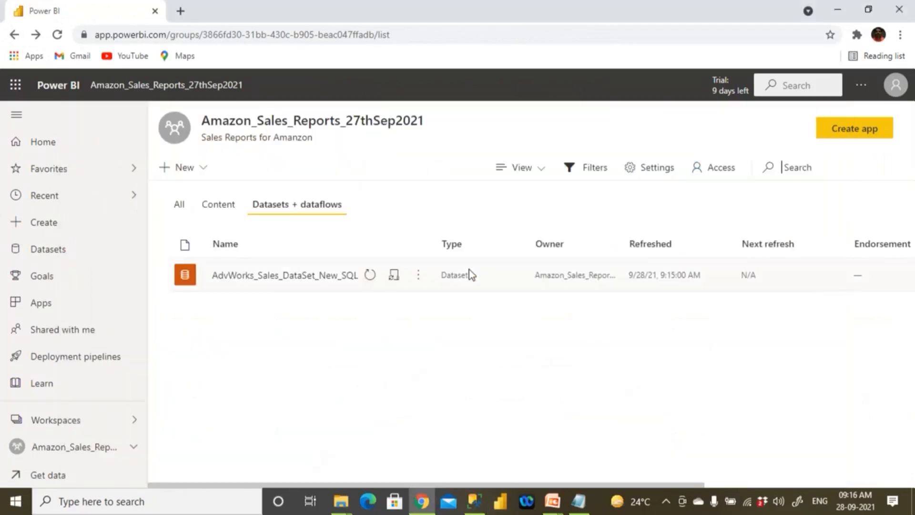
pyautogui.click(504, 507)
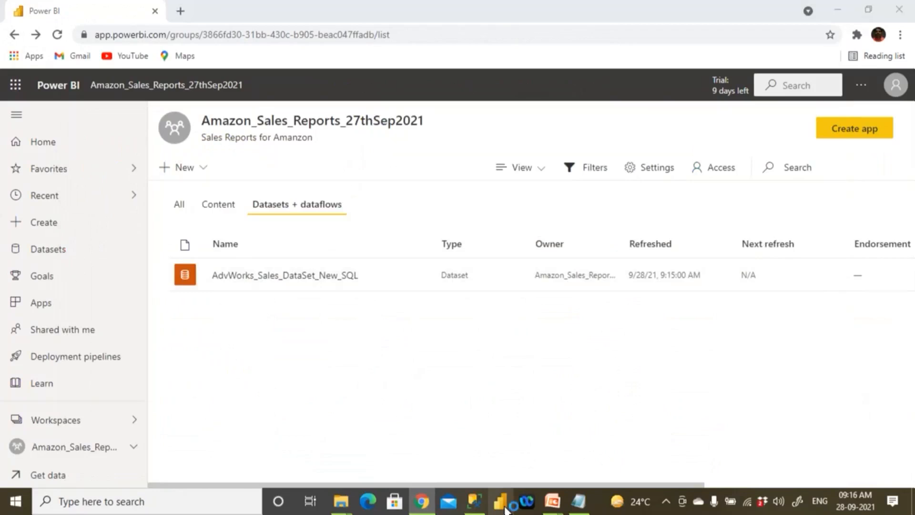
# - In Notepad, add a line reading "AdvWork" below "Create Dataset and Share/Deploy PBI Service"
pyautogui.click(580, 508)
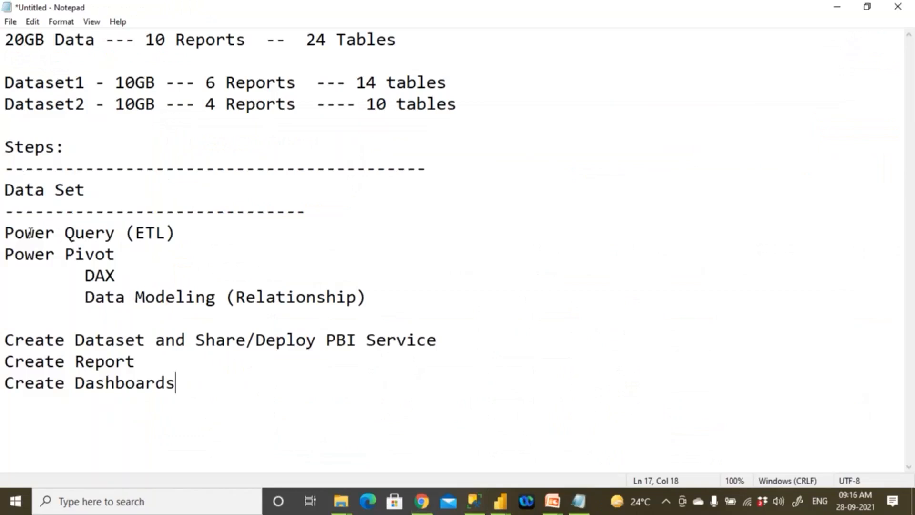
pyautogui.moveTo(5, 336); pyautogui.dragTo(455, 333)
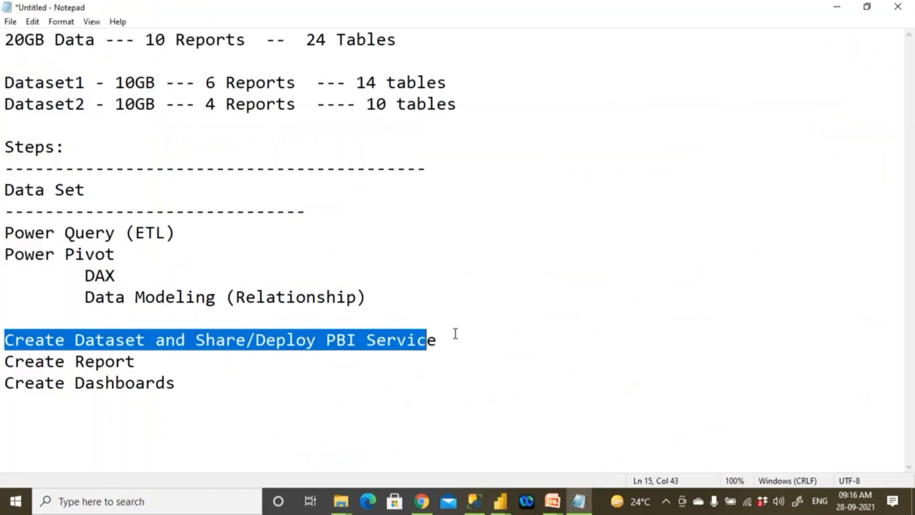
pyautogui.click(455, 333)
pyautogui.press('Return')
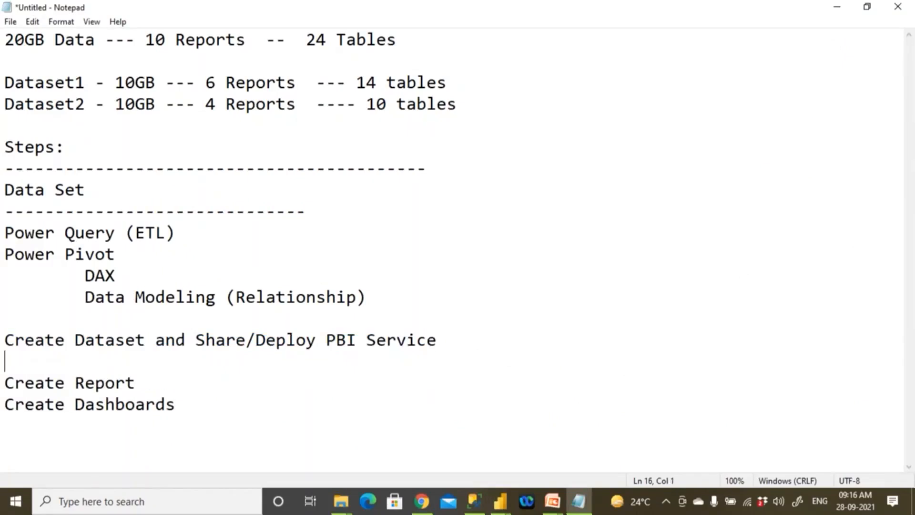
pyautogui.write('AdvWork')
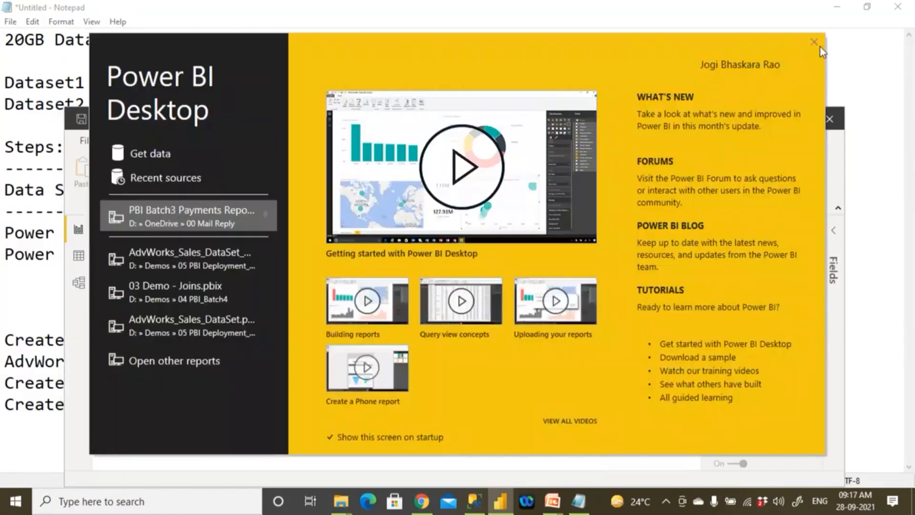
# - Dismiss the Power BI Desktop start screen and connect the blank report live to the AdvWorks_Sales_DataSet_New_SQL Power BI dataset
pyautogui.click(814, 42)
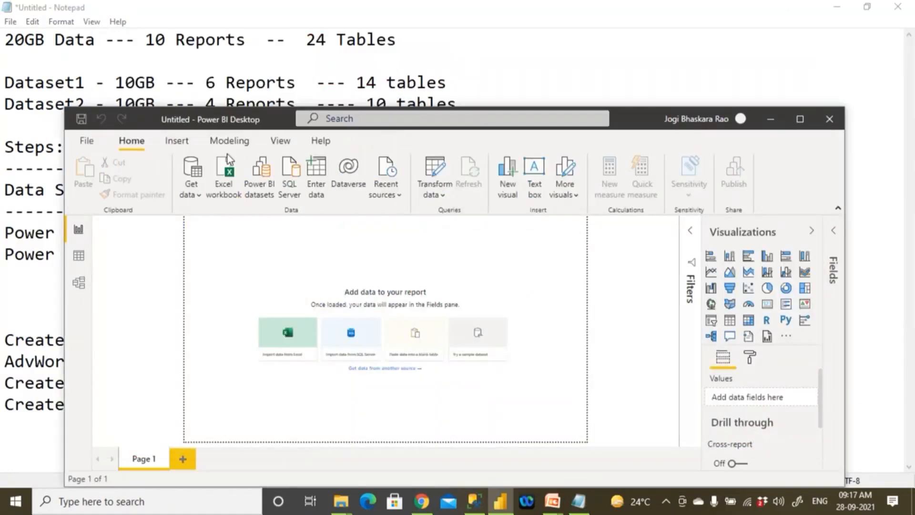
pyautogui.click(192, 195)
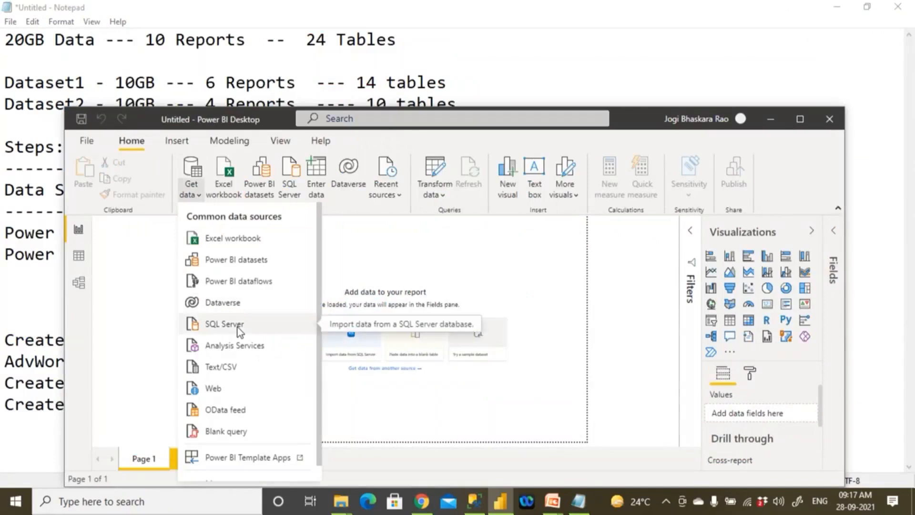
pyautogui.click(271, 261)
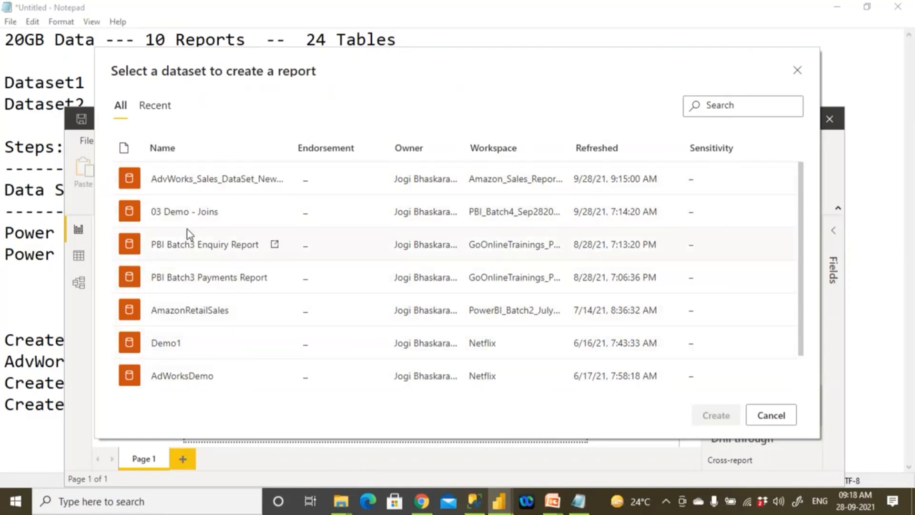
pyautogui.click(219, 190)
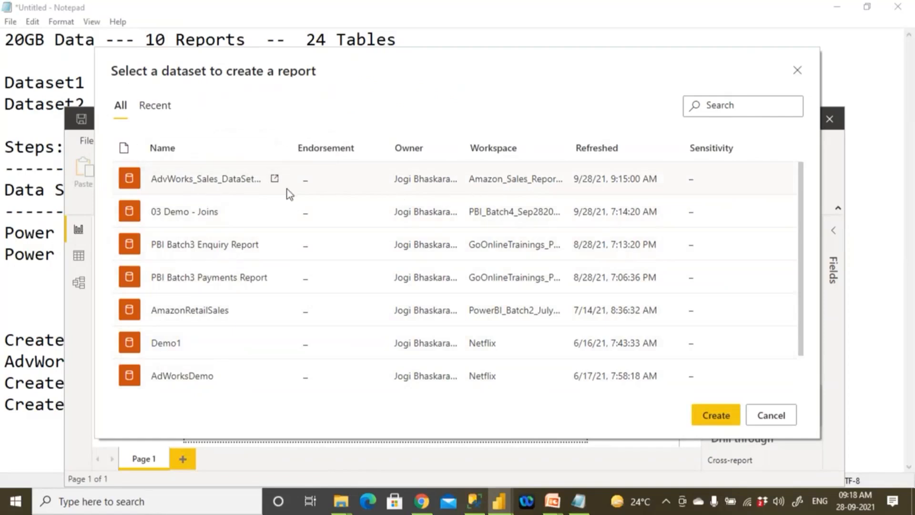
pyautogui.click(716, 416)
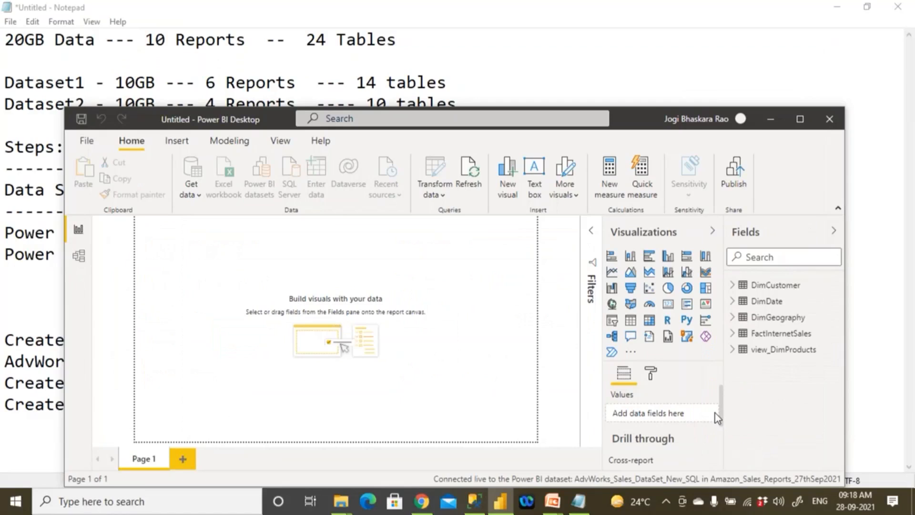
# - Maximize the report window and display the connected dataset's table relationships in Model view
pyautogui.click(800, 118)
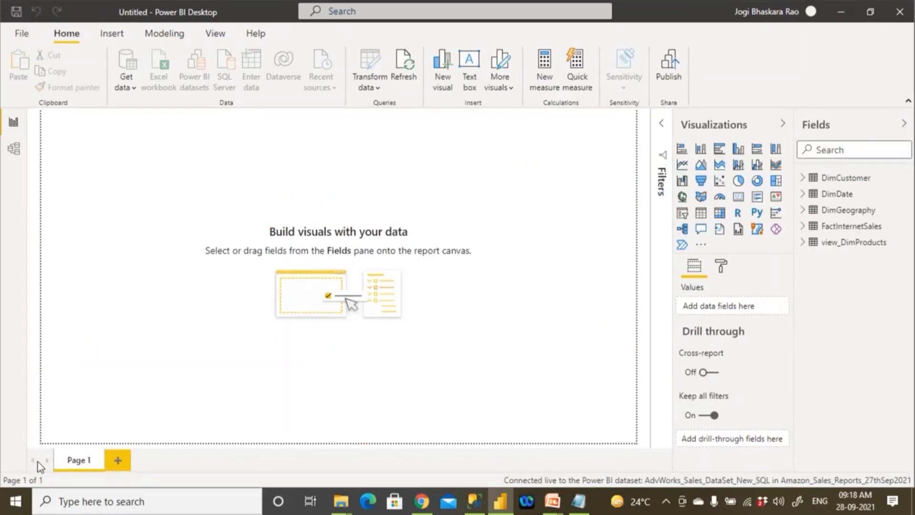
pyautogui.click(17, 154)
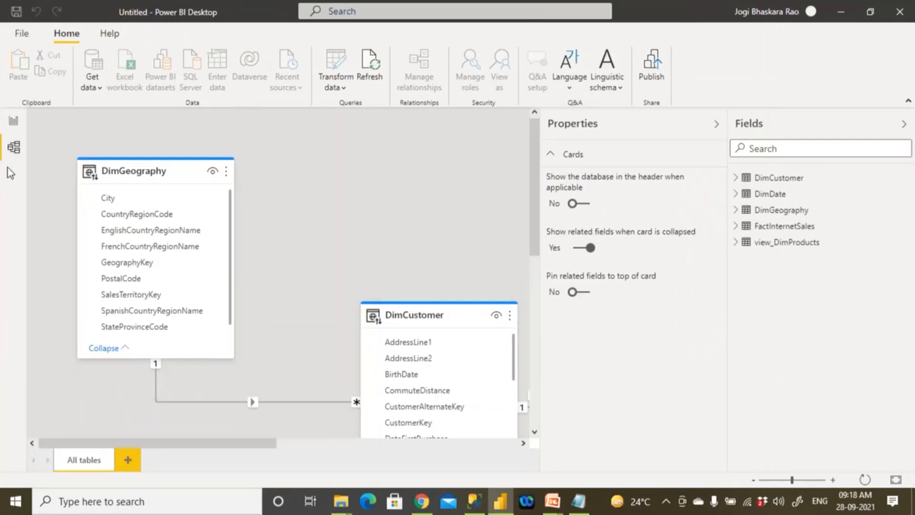
# - Compare the Report and Model views of the live-connected file, ending in Report view
pyautogui.click(15, 124)
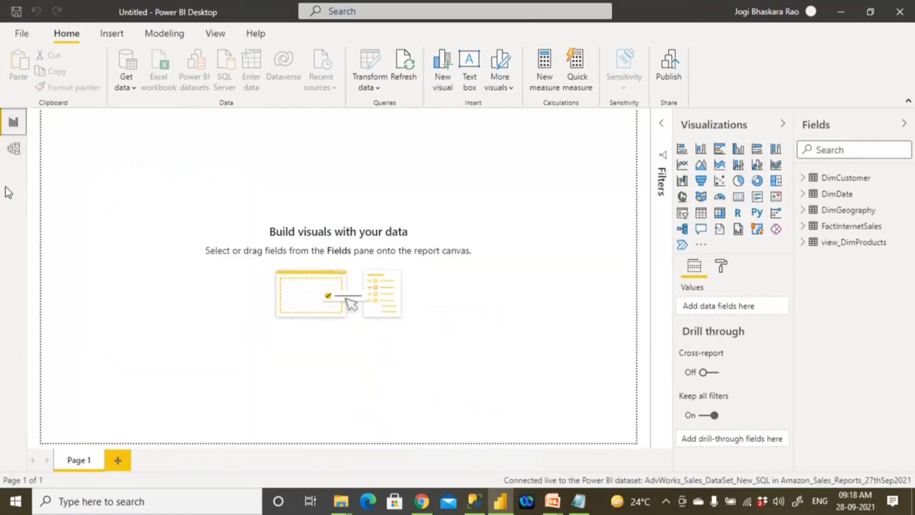
pyautogui.click(16, 152)
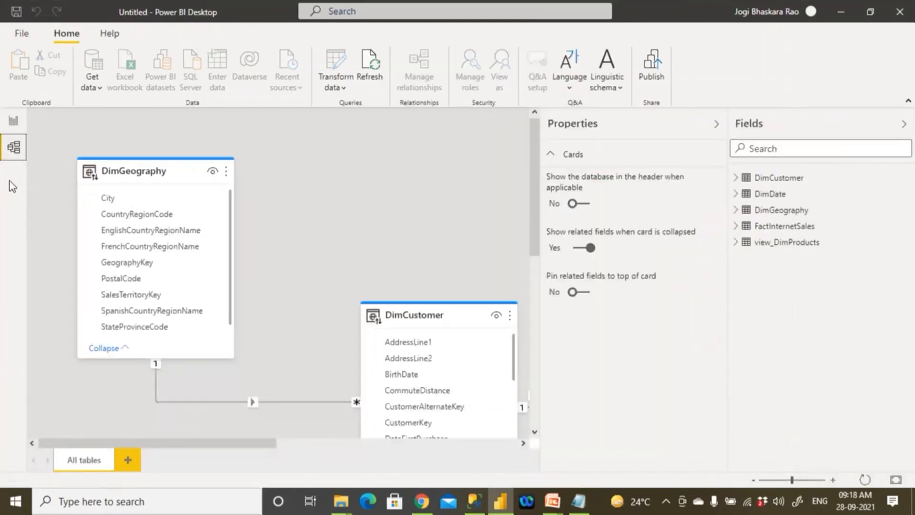
pyautogui.click(15, 121)
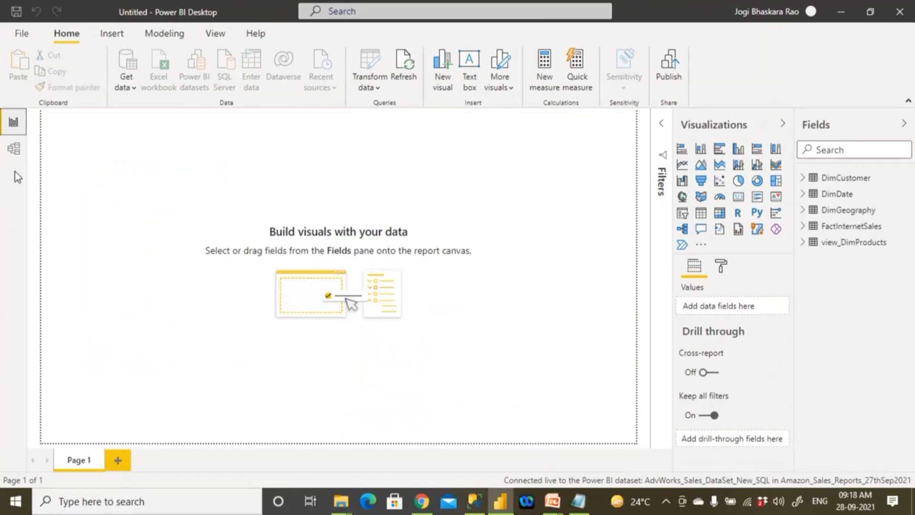
# - Add a card visual to Page 1 showing TaxAmt from the FactInternetSales table
pyautogui.click(738, 200)
pyautogui.click(805, 228)
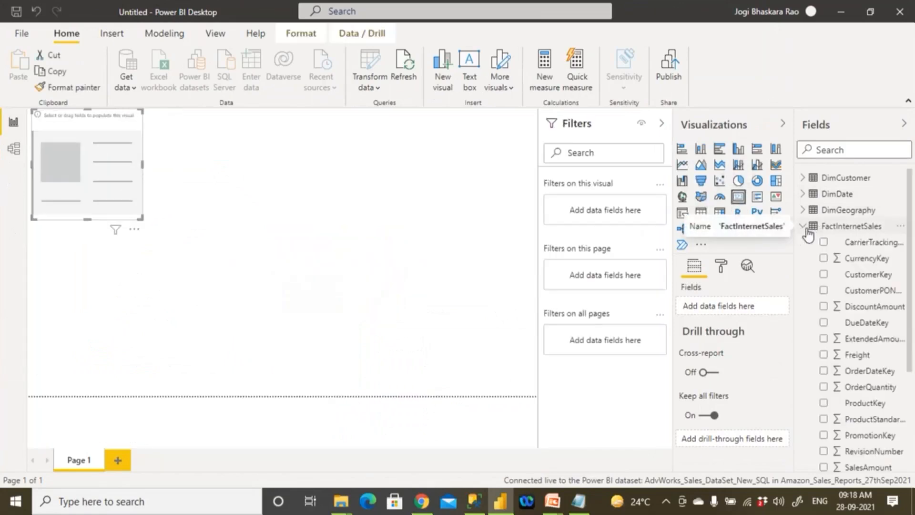
pyautogui.scroll(-3, 860, 377)
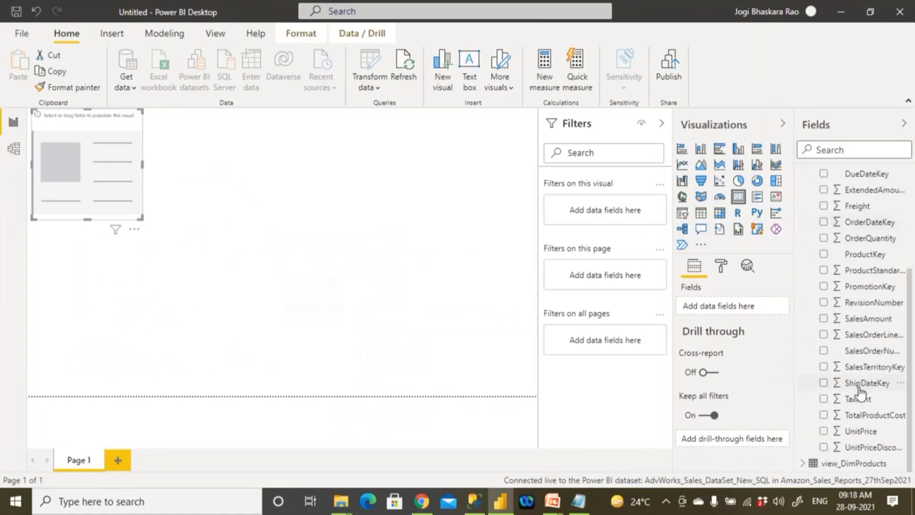
pyautogui.click(824, 399)
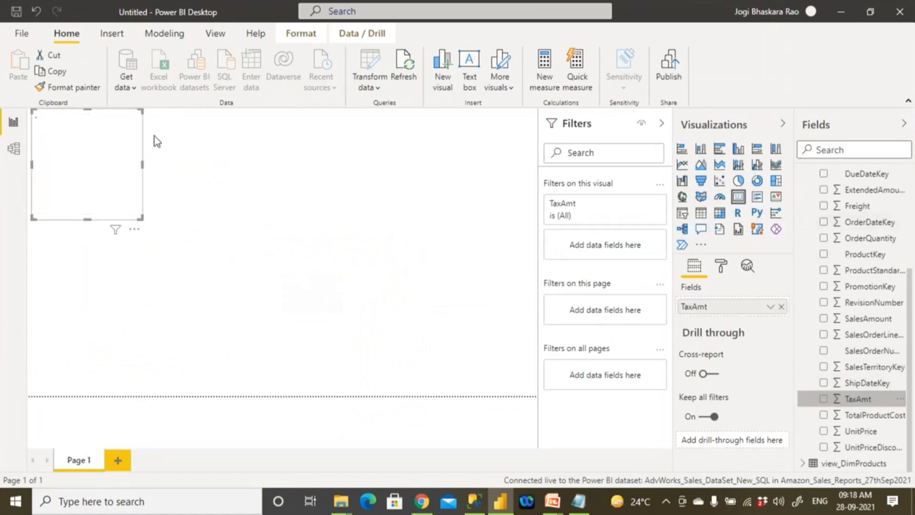
# - Set the report's page view to Actual size
pyautogui.click(219, 38)
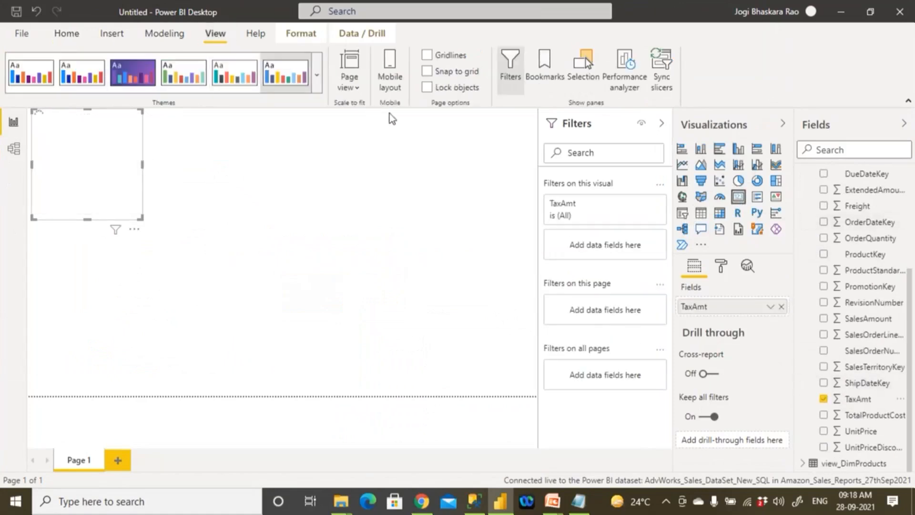
pyautogui.click(357, 90)
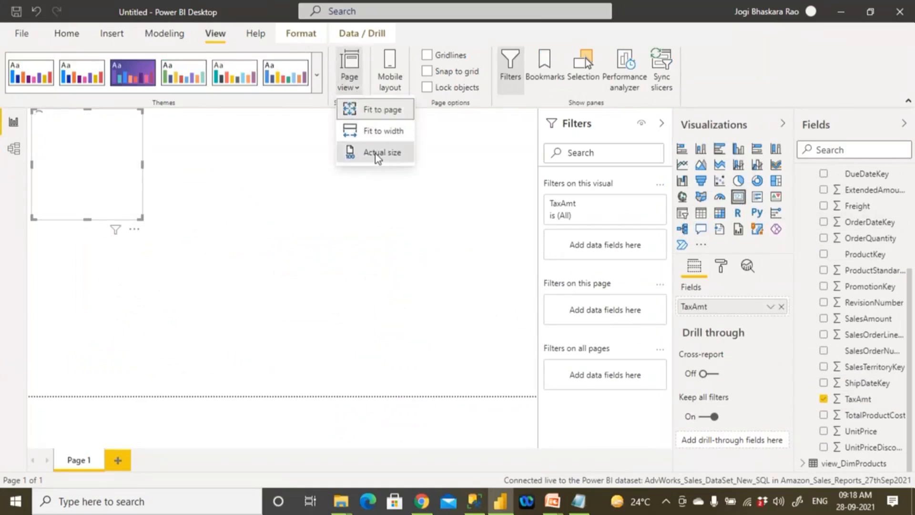
pyautogui.click(373, 150)
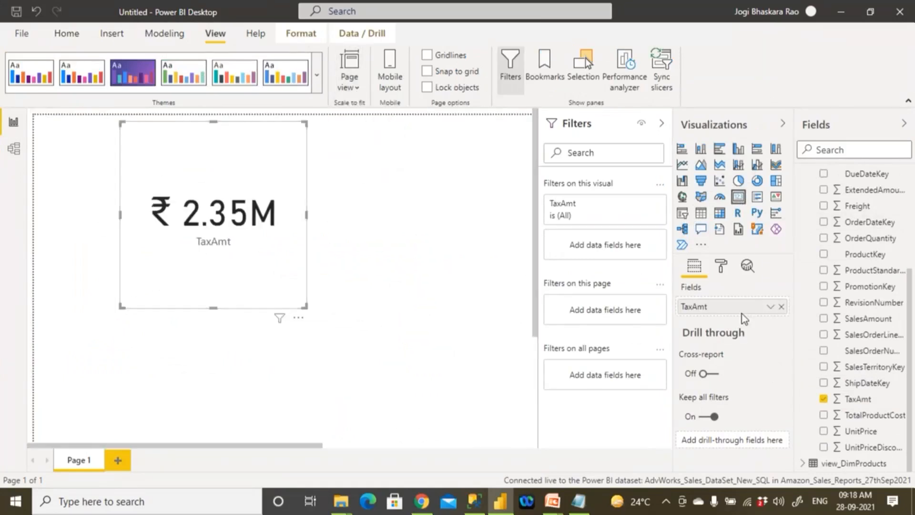
# - Turn on the border in the TaxAmt card's formatting
pyautogui.click(720, 266)
pyautogui.scroll(-2, 705, 371)
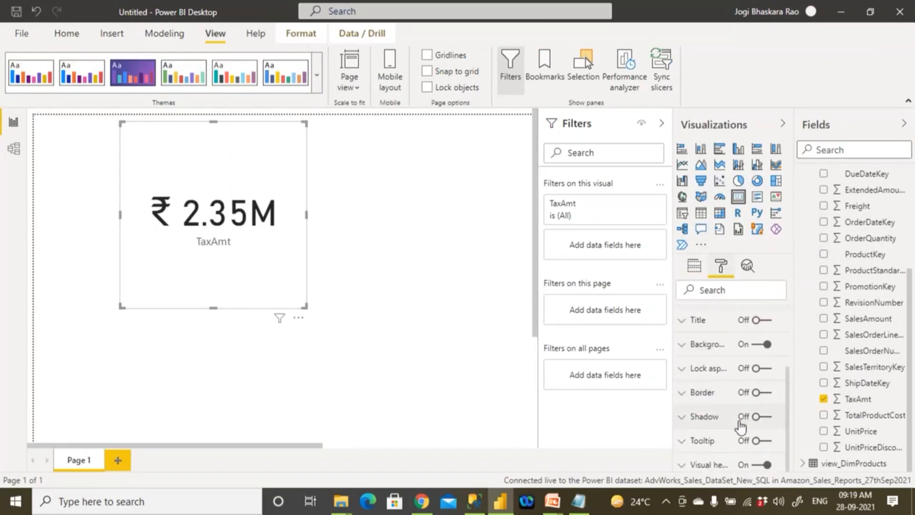
pyautogui.click(768, 396)
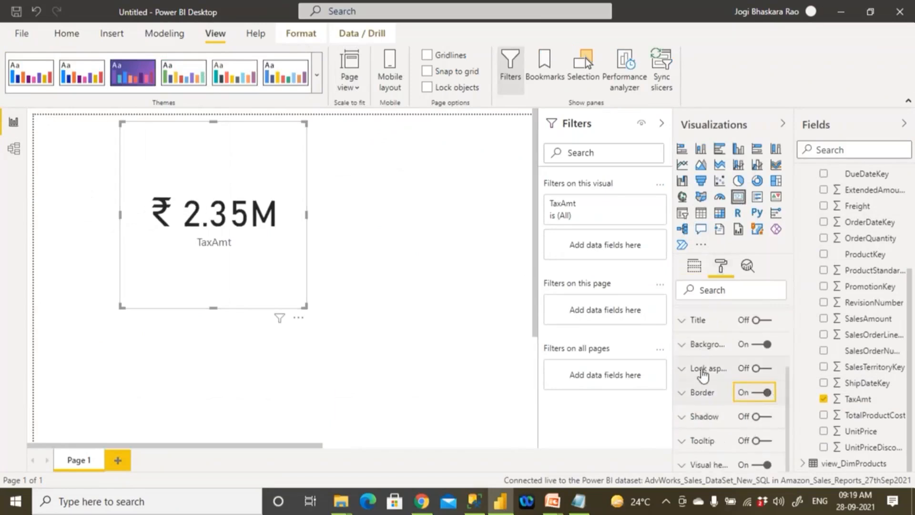
pyautogui.click(354, 348)
# - Shrink the TaxAmt card and move it into the upper-left corner of the report page
pyautogui.click(303, 307)
pyautogui.moveTo(304, 306); pyautogui.dragTo(223, 178)
pyautogui.click(251, 265)
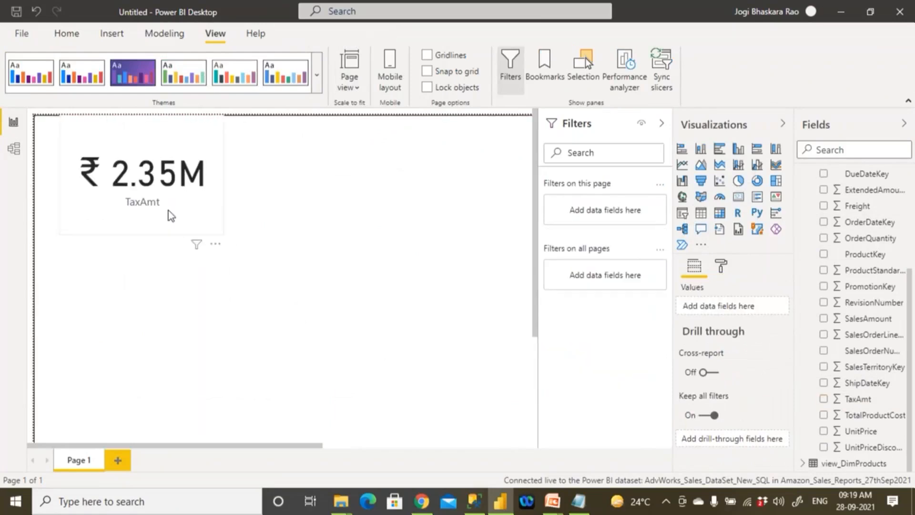
pyautogui.moveTo(170, 213); pyautogui.dragTo(133, 221)
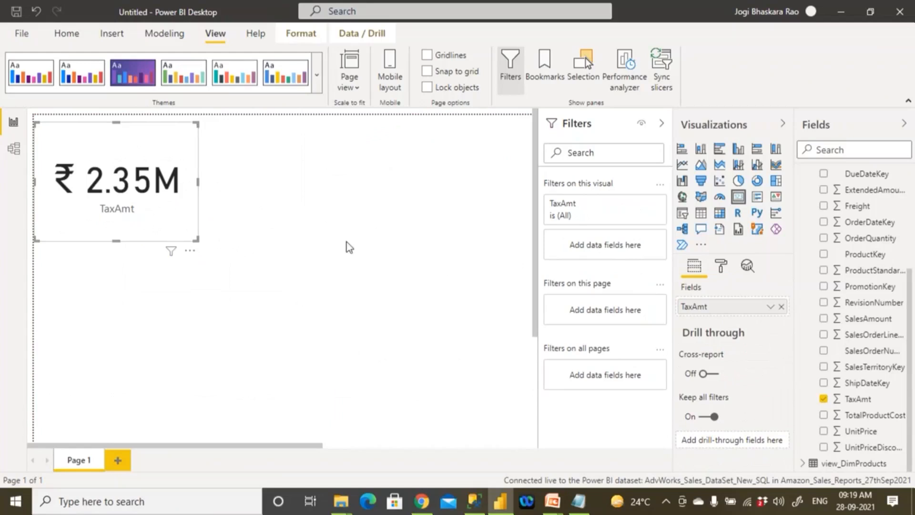
pyautogui.click(464, 248)
# - Duplicate the TaxAmt card and place the copy directly below the original
pyautogui.click(177, 216)
pyautogui.hotkey('ctrl', 'c')
pyautogui.hotkey('ctrl', 'v')
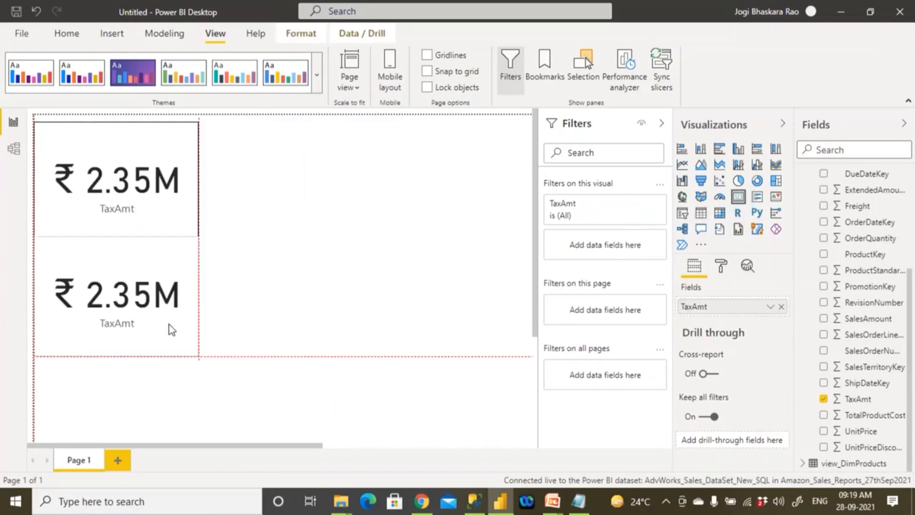
pyautogui.click(307, 327)
# - Replace TaxAmt with SalesAmount as the field of the lower card
pyautogui.click(162, 356)
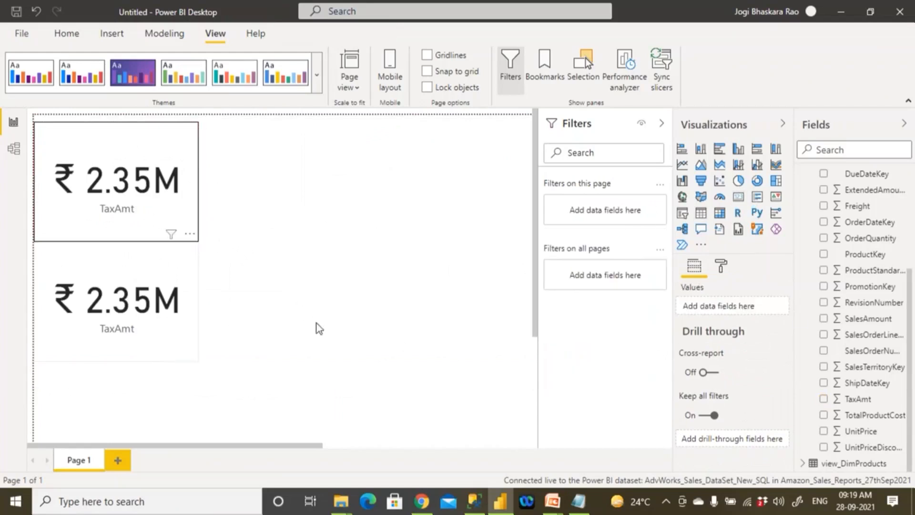
pyautogui.click(781, 308)
pyautogui.moveTo(853, 319); pyautogui.dragTo(724, 307)
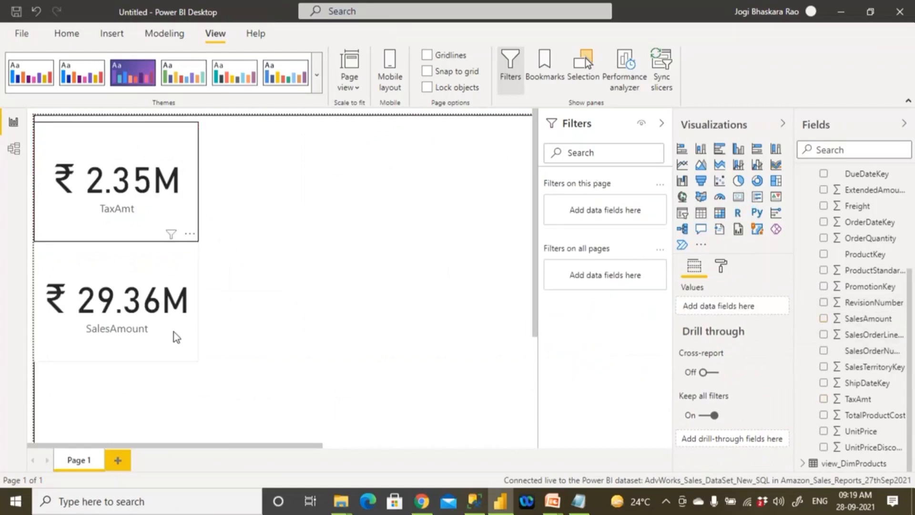
pyautogui.click(419, 346)
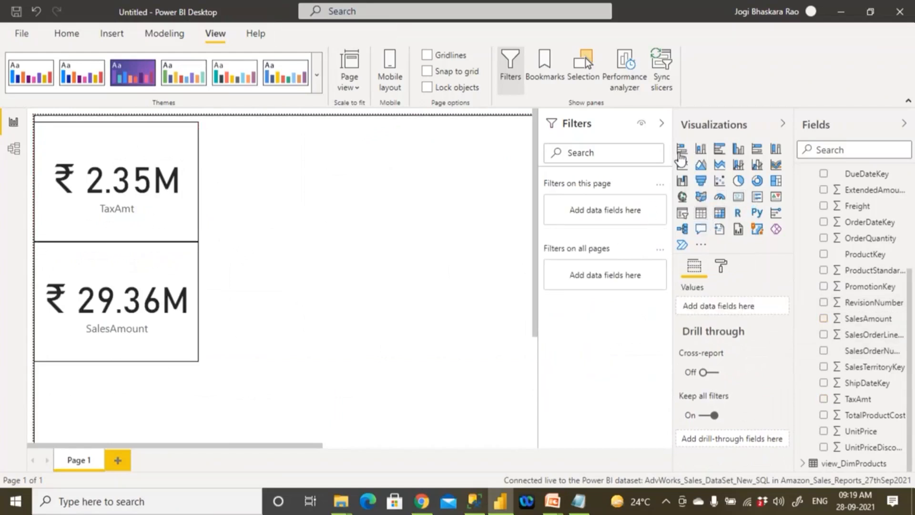
# - Add an empty stacked bar chart, position it to the right of the two cards and enlarge it
pyautogui.click(682, 150)
pyautogui.moveTo(124, 414); pyautogui.dragTo(331, 199)
pyautogui.moveTo(402, 228); pyautogui.dragTo(432, 284)
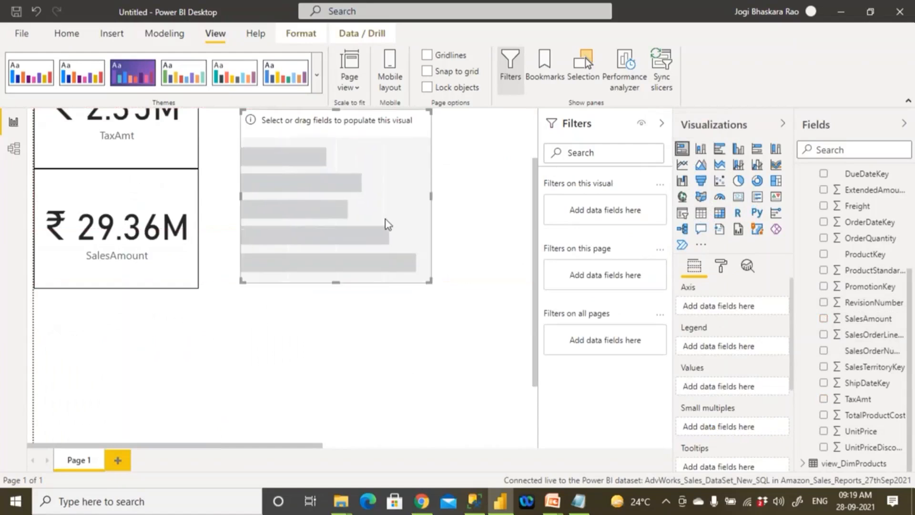
pyautogui.scroll(2, 386, 220)
pyautogui.moveTo(384, 215); pyautogui.dragTo(366, 170)
pyautogui.moveTo(414, 312); pyautogui.dragTo(424, 344)
pyautogui.moveTo(389, 263); pyautogui.dragTo(380, 252)
# - Populate the bar chart with ProductSubcategory from view_DimProducts as axis and Freight from FactInternetSales as values
pyautogui.scroll(5, 848, 257)
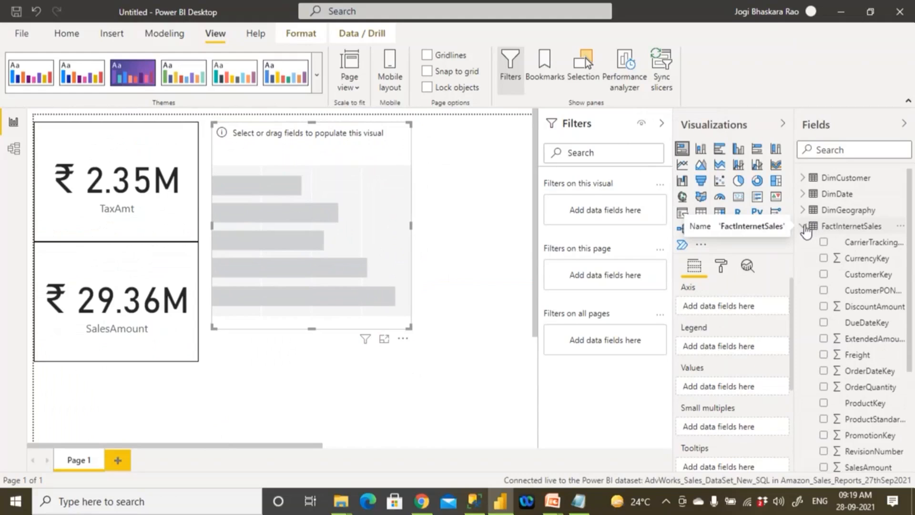
pyautogui.click(807, 227)
pyautogui.click(803, 243)
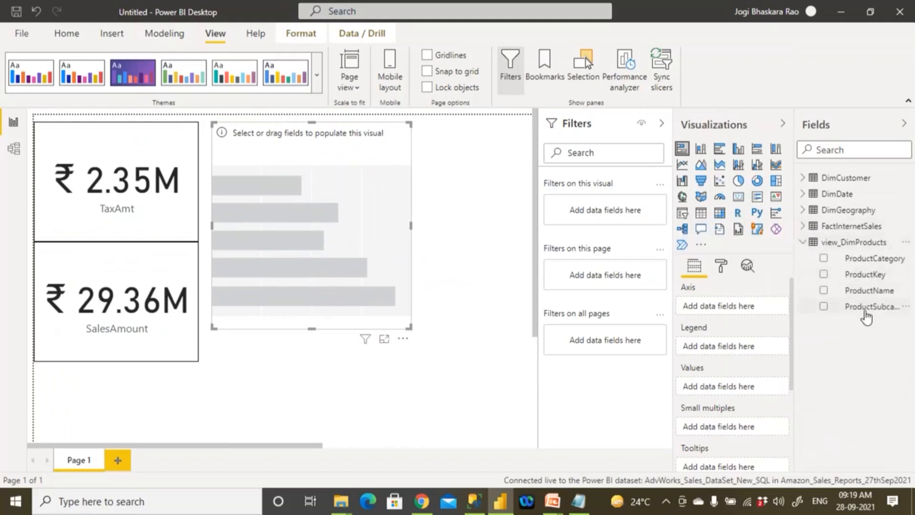
pyautogui.click(864, 309)
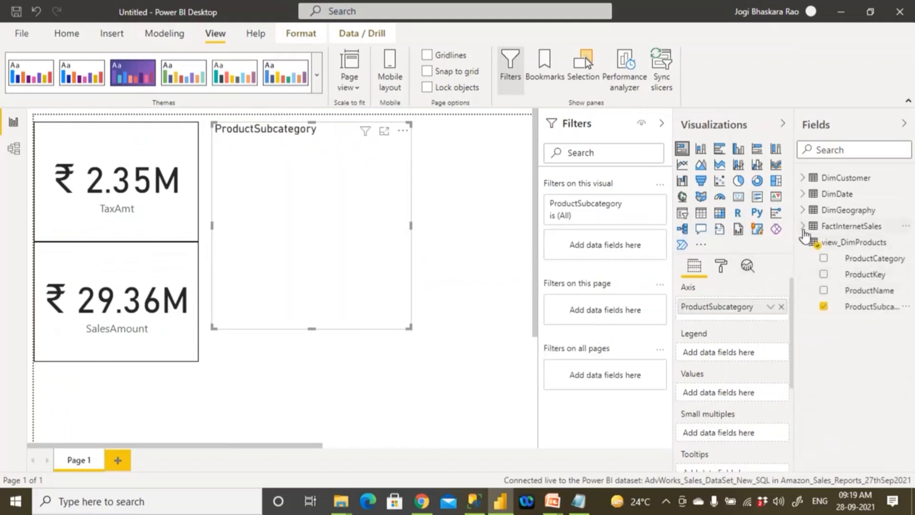
pyautogui.click(803, 226)
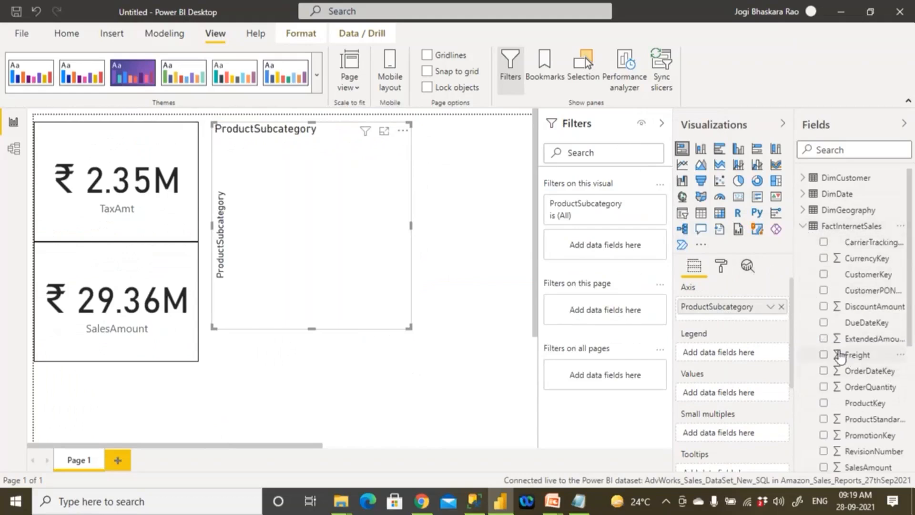
pyautogui.click(823, 354)
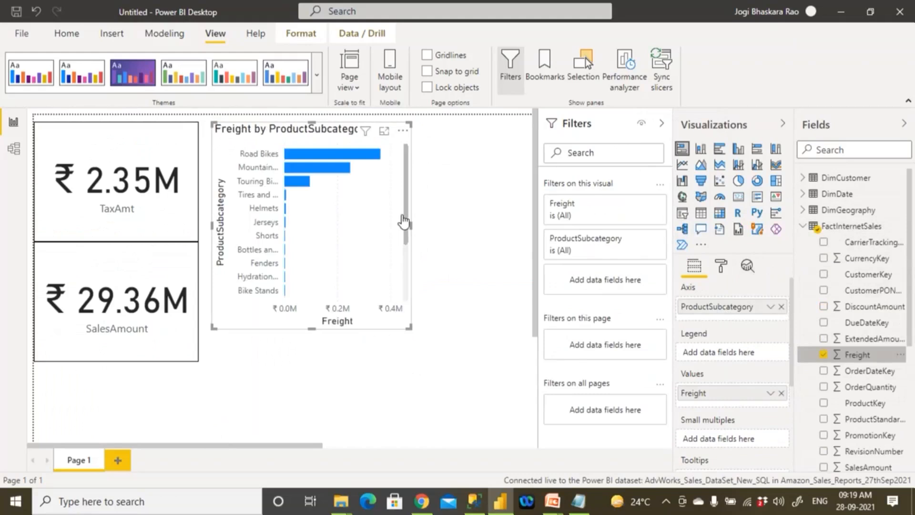
# - Turn on the bar chart's border and extend the chart down to line up with the lower card's bottom edge
pyautogui.click(721, 266)
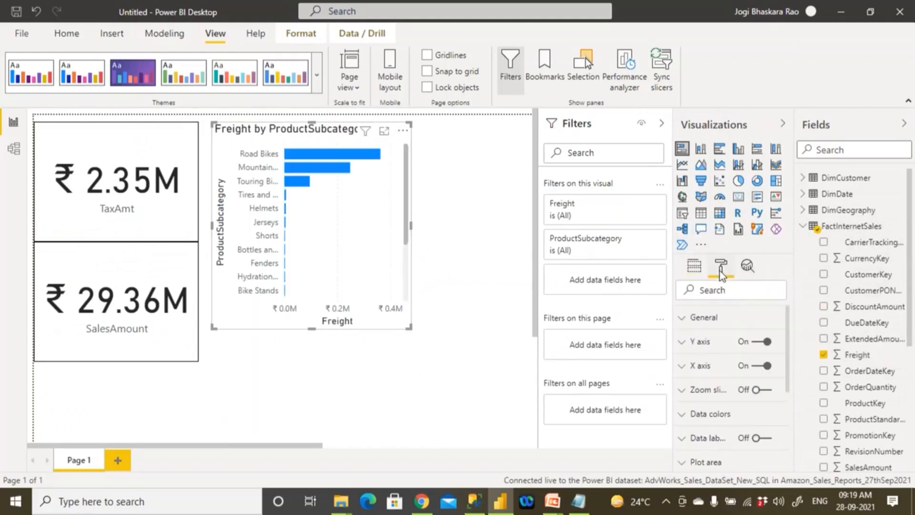
pyautogui.scroll(-5, 715, 411)
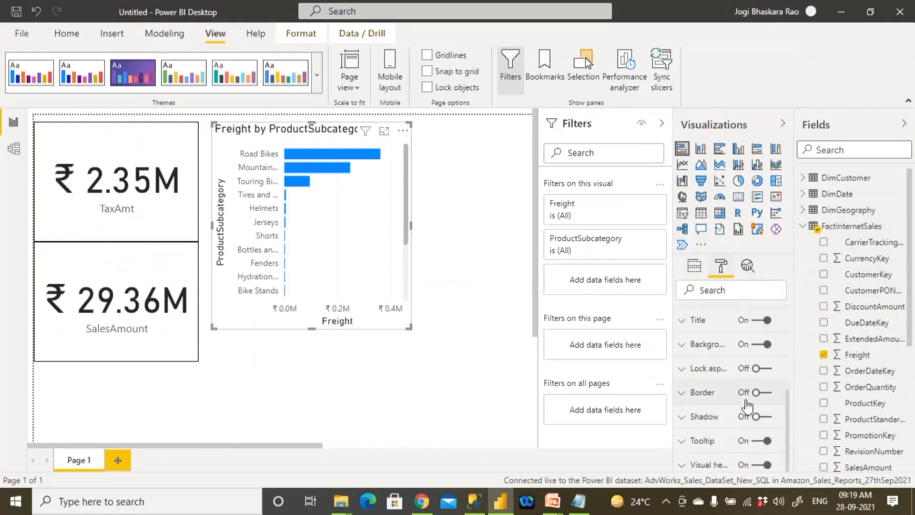
pyautogui.click(768, 394)
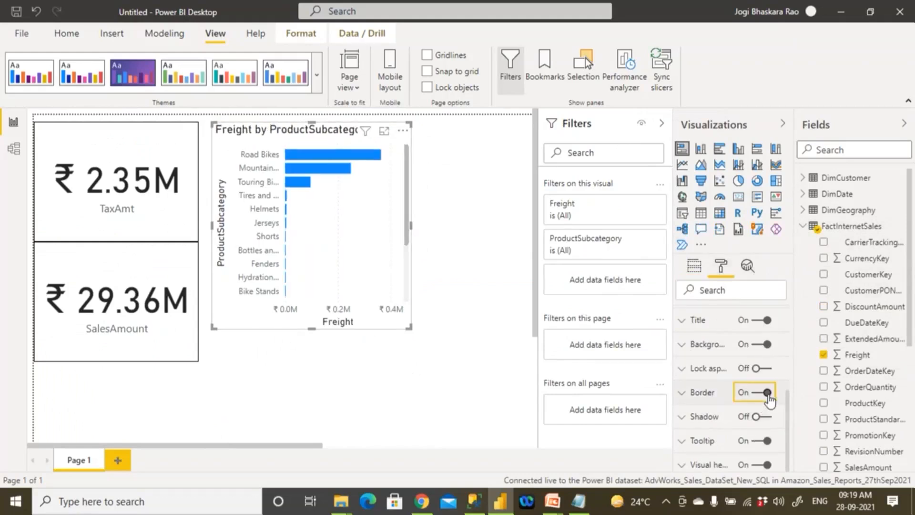
pyautogui.click(295, 429)
pyautogui.moveTo(410, 329); pyautogui.dragTo(415, 364)
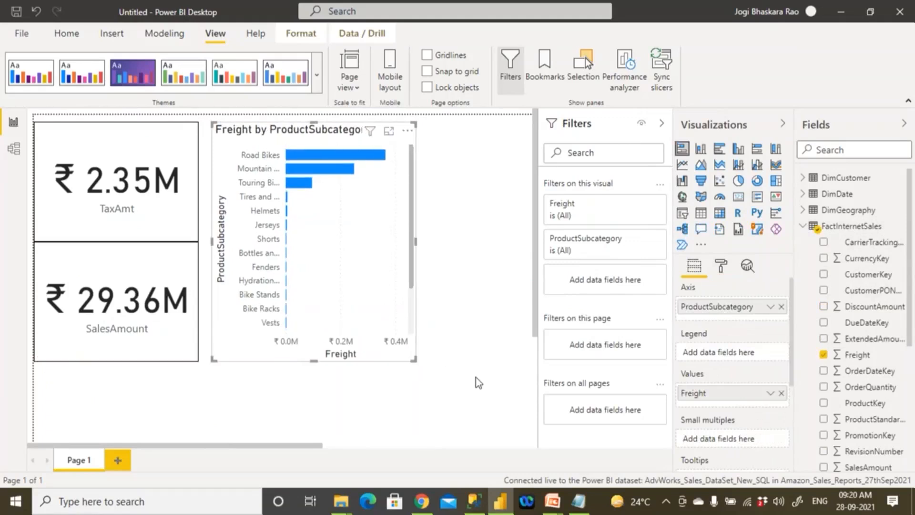
pyautogui.click(478, 381)
# - Add a second report page and place an enlarged, empty pie chart on it
pyautogui.click(118, 460)
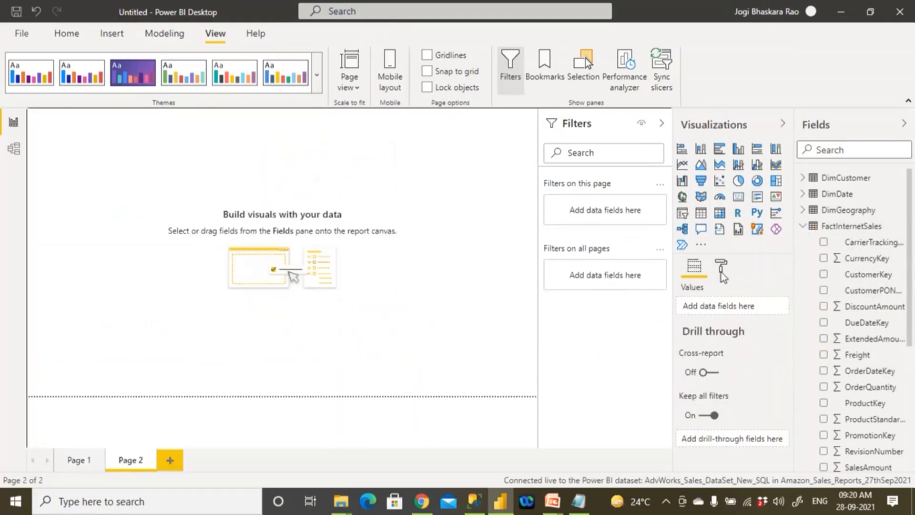
pyautogui.click(739, 180)
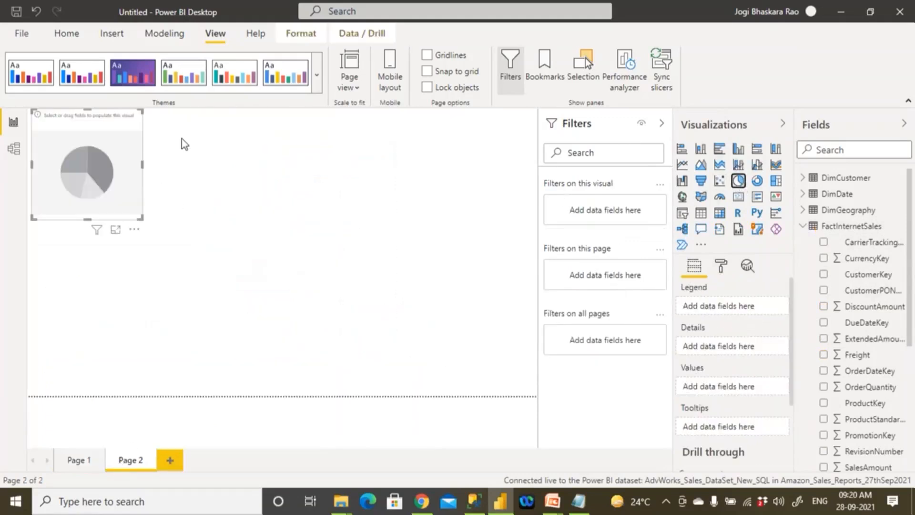
pyautogui.moveTo(118, 186); pyautogui.dragTo(145, 226)
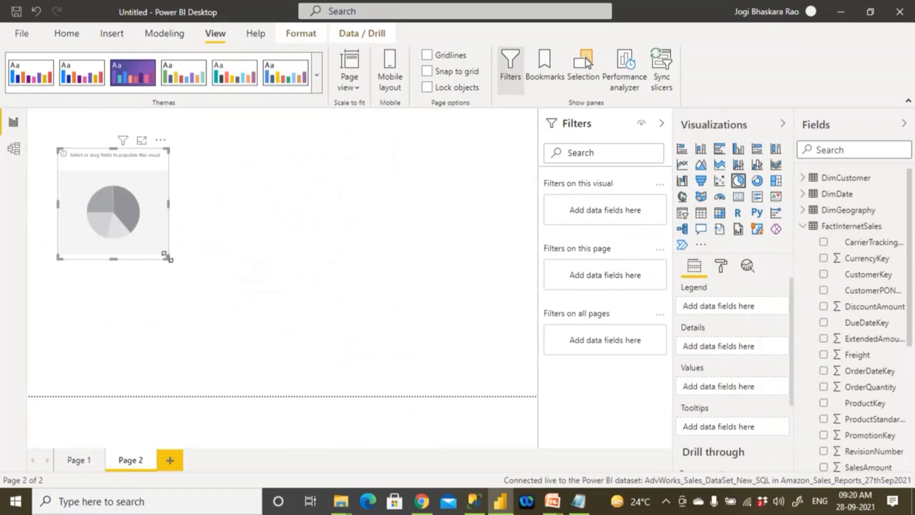
pyautogui.moveTo(168, 258); pyautogui.dragTo(247, 369)
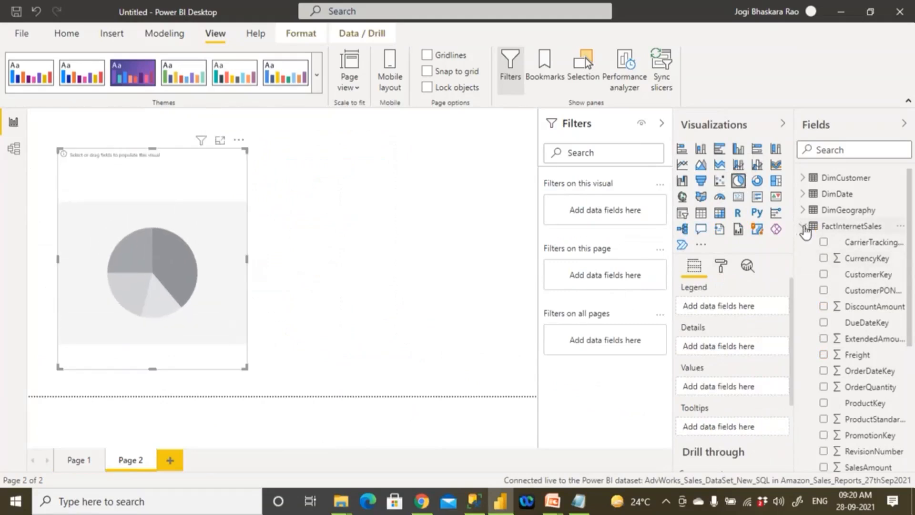
# - Assign CountryRegionCode from DimGeography to the pie chart's legend and Freight from FactInternetSales to its values
pyautogui.click(803, 227)
pyautogui.click(804, 210)
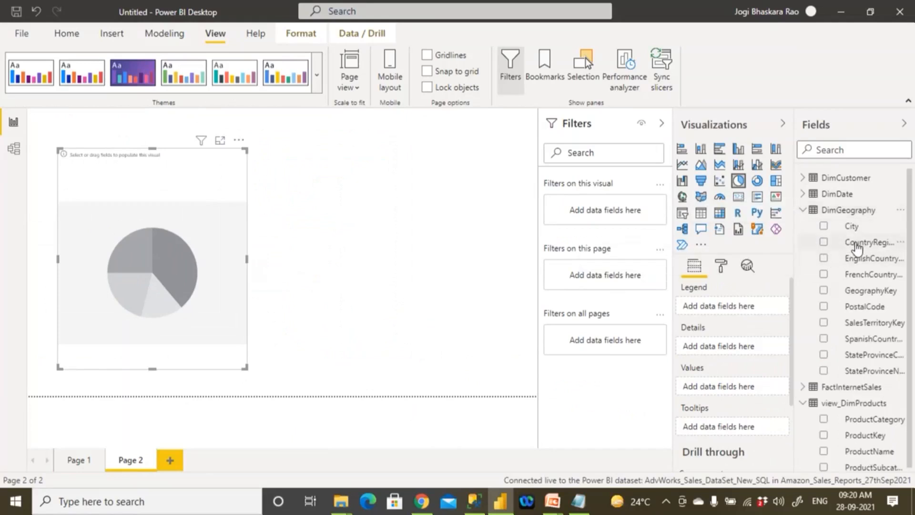
pyautogui.moveTo(857, 248); pyautogui.dragTo(737, 307)
pyautogui.click(803, 210)
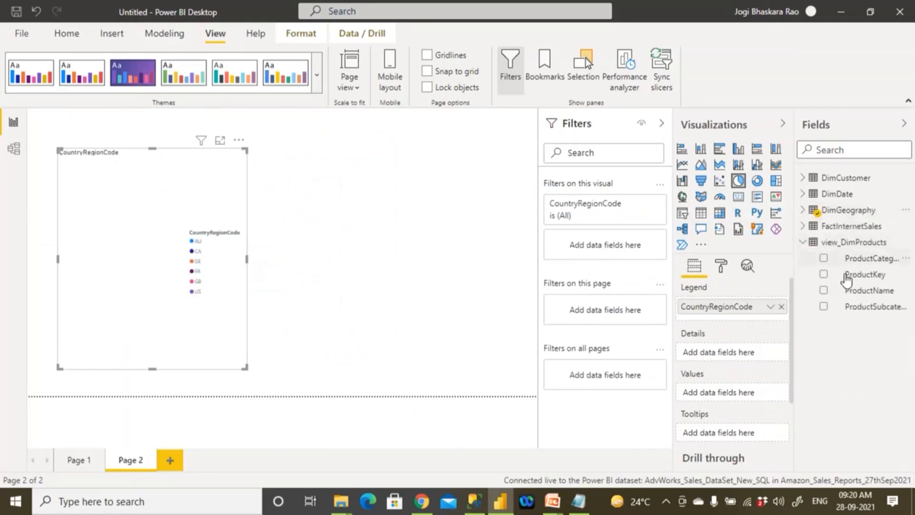
pyautogui.click(803, 242)
pyautogui.click(803, 226)
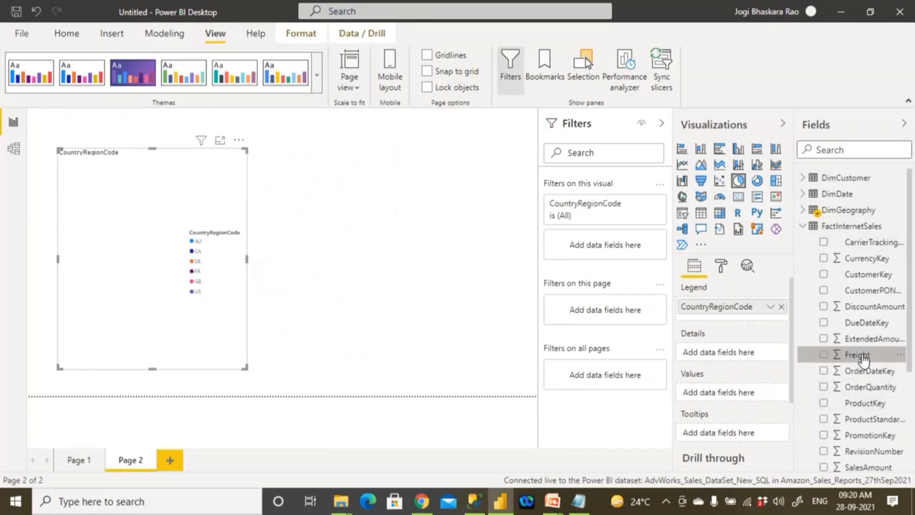
pyautogui.moveTo(864, 360); pyautogui.dragTo(737, 398)
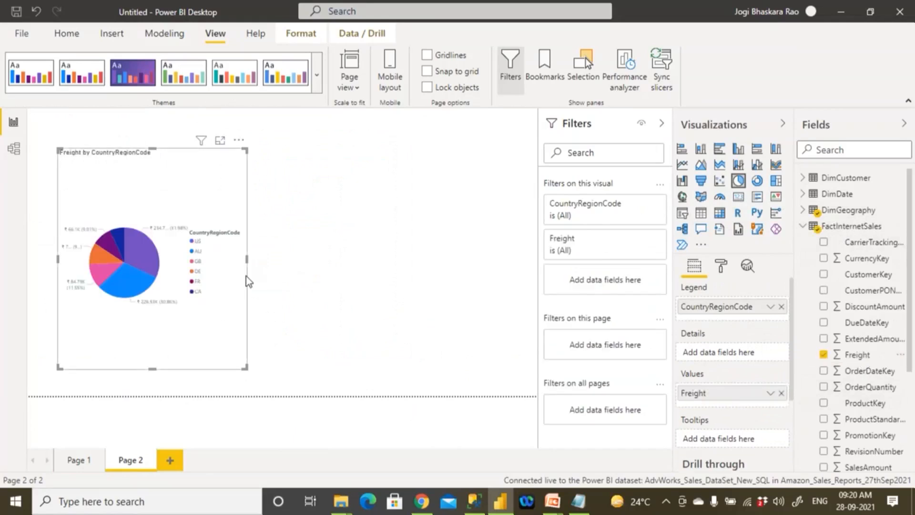
# - Widen the pie chart to cover most of the page width and turn on its border
pyautogui.moveTo(248, 260); pyautogui.dragTo(421, 260)
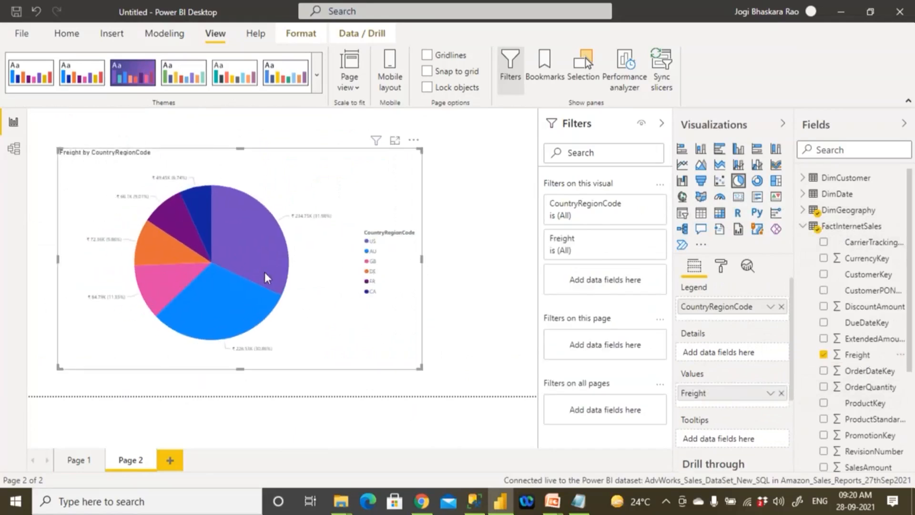
pyautogui.click(721, 266)
pyautogui.scroll(-3, 735, 406)
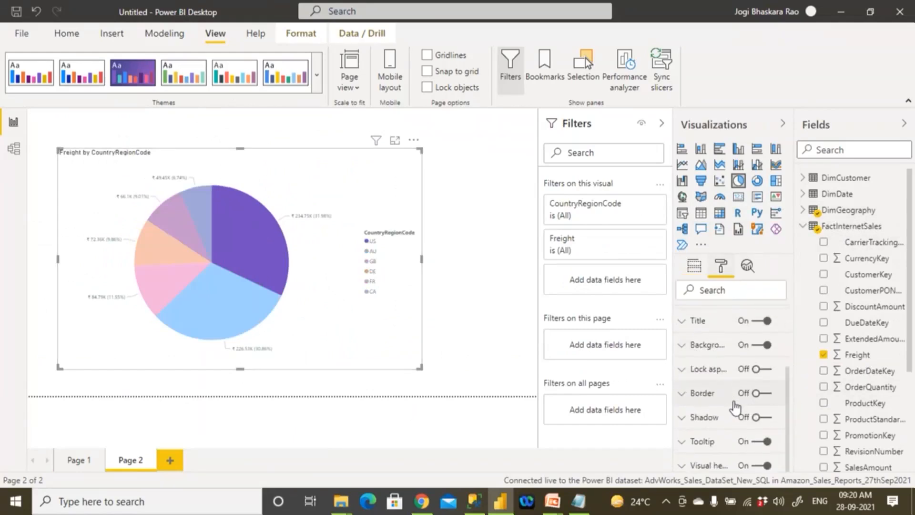
pyautogui.click(760, 393)
# - Turn off the pie chart's legend and set its detail label style to Category, data value
pyautogui.scroll(3, 724, 371)
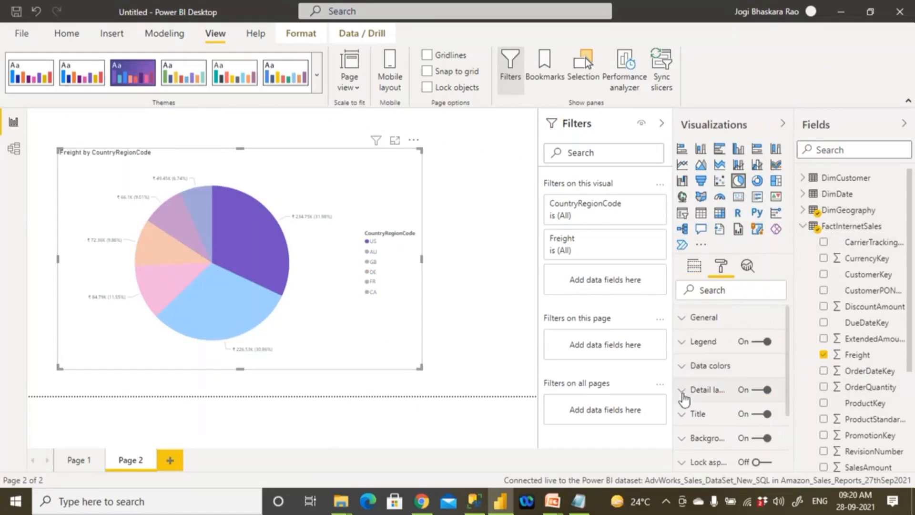
pyautogui.click(684, 393)
pyautogui.click(686, 342)
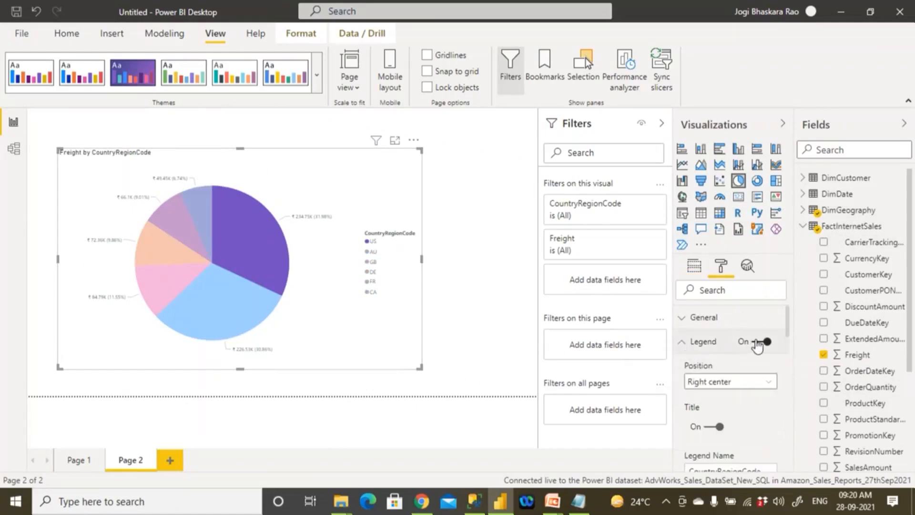
pyautogui.click(762, 342)
pyautogui.click(682, 342)
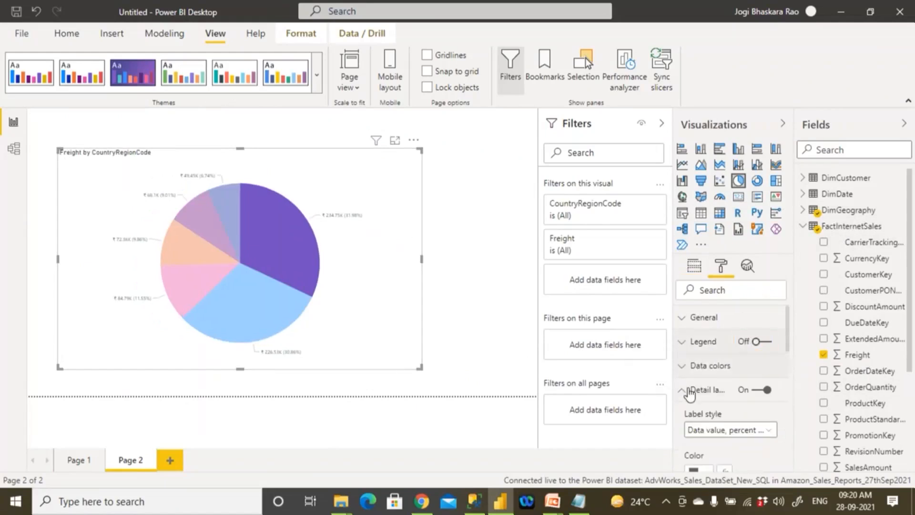
pyautogui.click(727, 430)
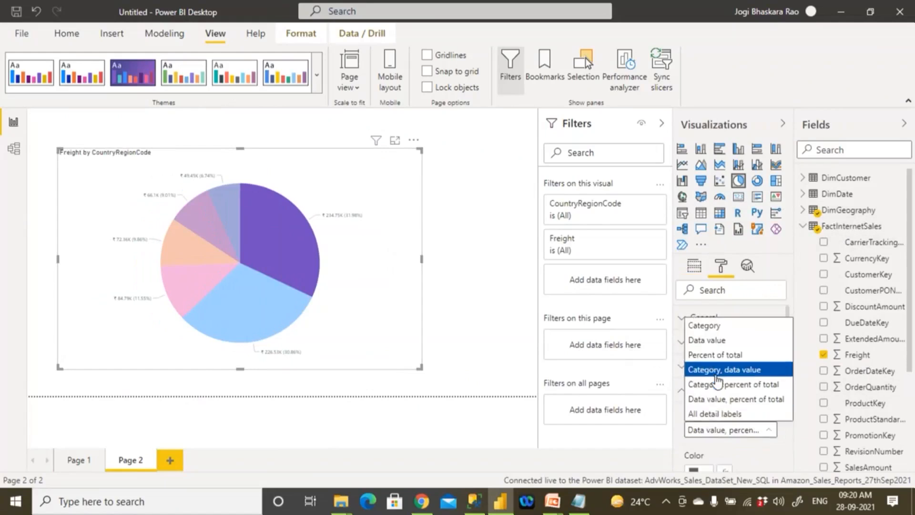
pyautogui.click(716, 374)
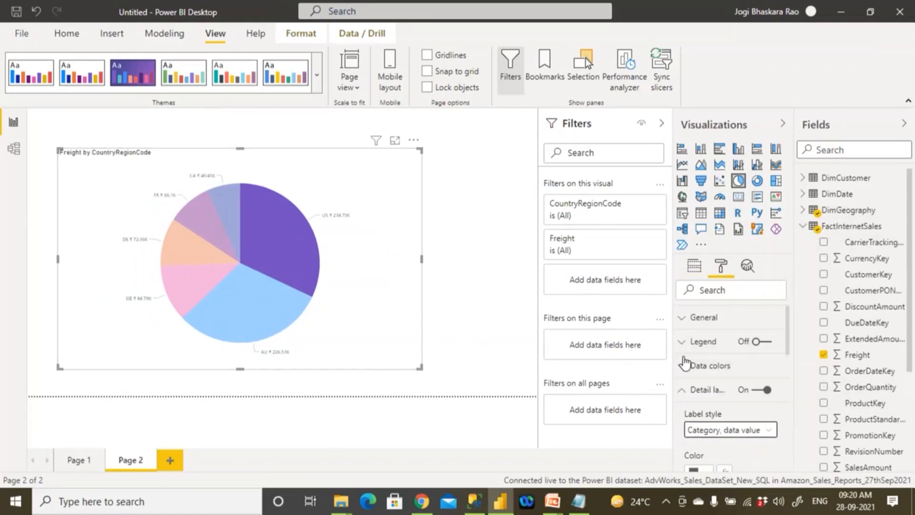
# - Set the detail labels' display units to None and enlarge their text size
pyautogui.scroll(-3, 746, 419)
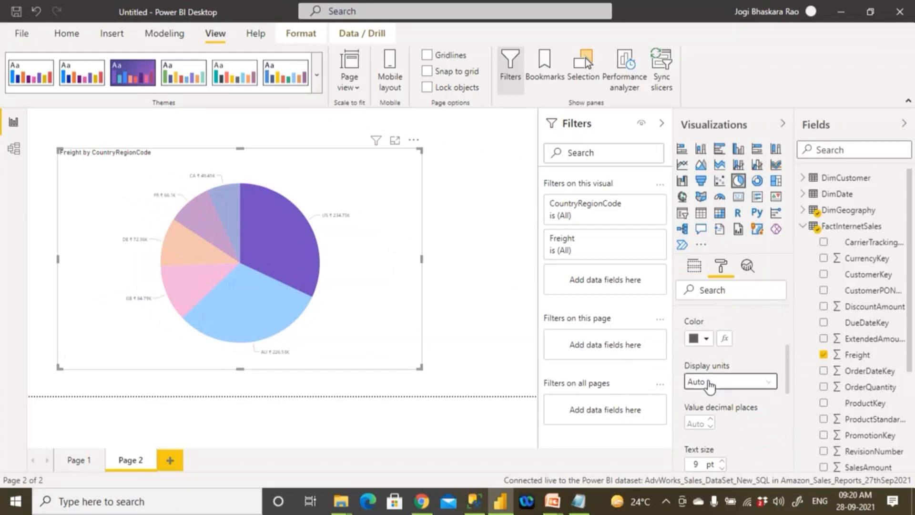
pyautogui.click(710, 386)
pyautogui.click(715, 410)
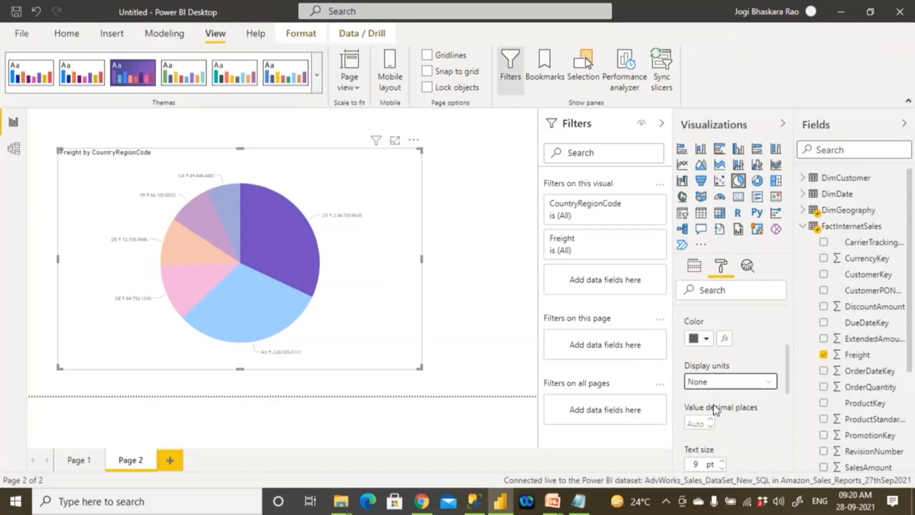
pyautogui.scroll(-1, 714, 410)
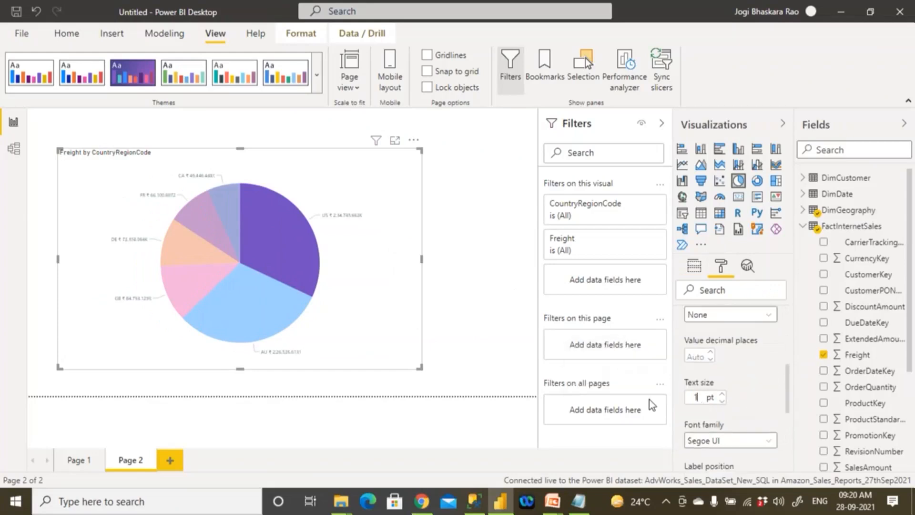
pyautogui.click(456, 269)
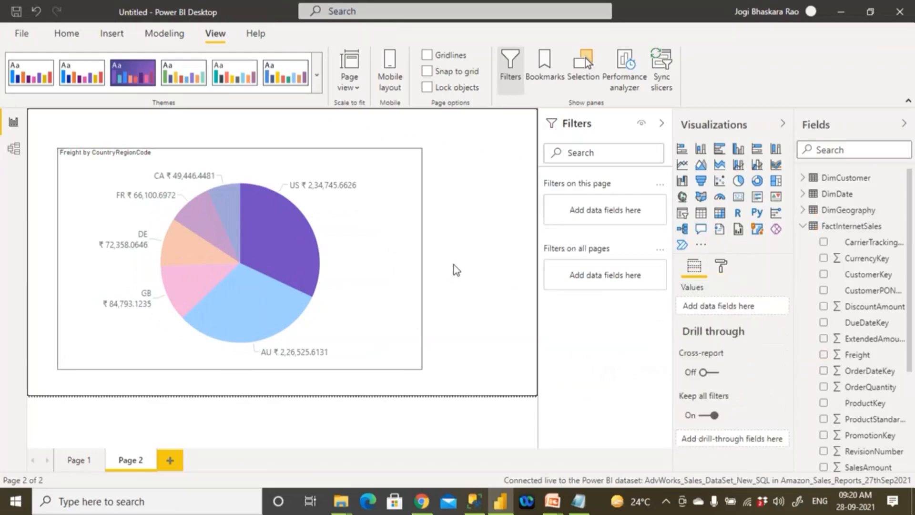
# - Return to Page 1 and save the report as Amazon_Sales_Reports in the 05 PBI Deployment folder
pyautogui.click(69, 466)
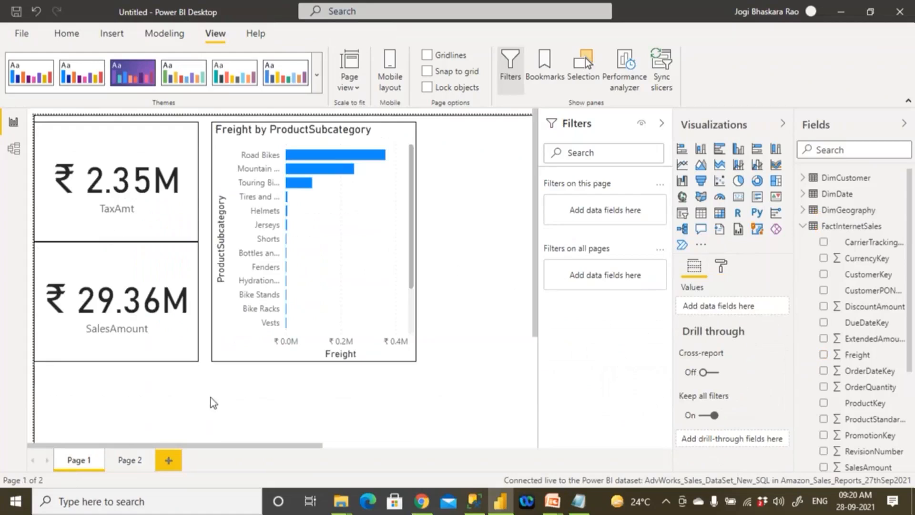
pyautogui.click(69, 37)
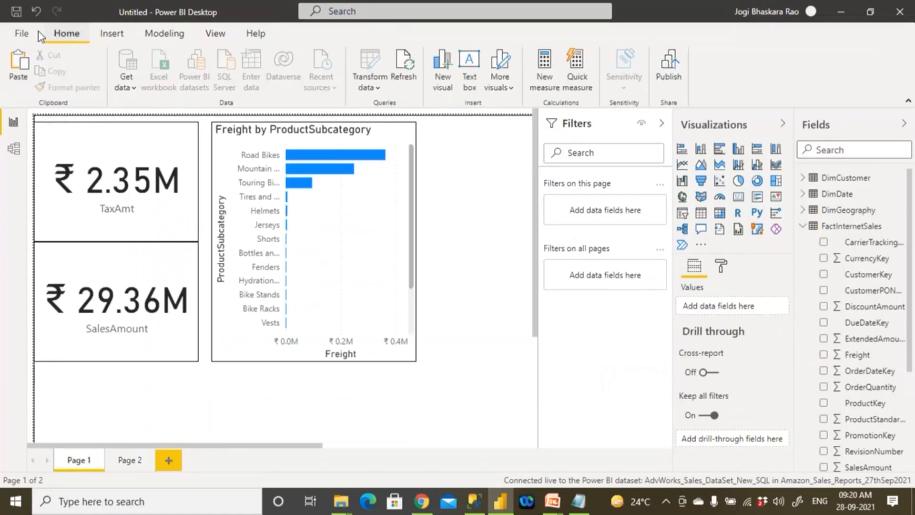
pyautogui.click(17, 11)
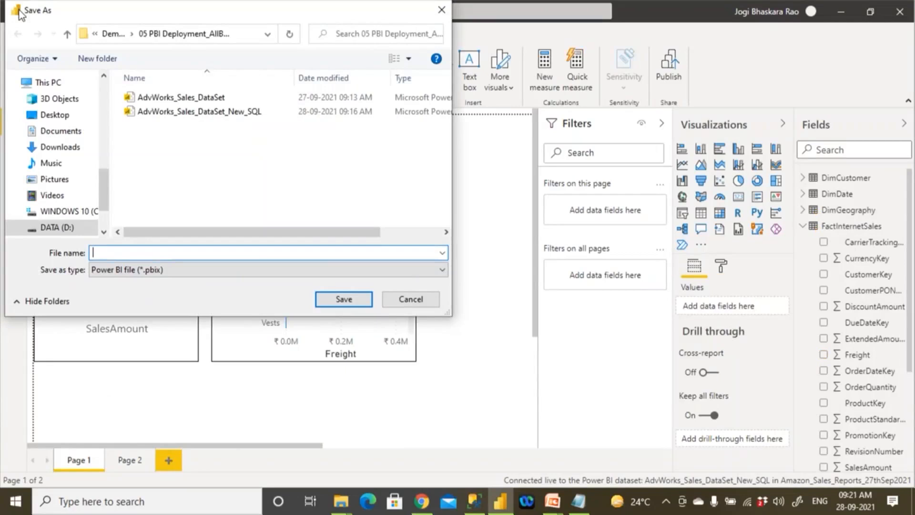
pyautogui.write('Amazon_Sales_Repo')
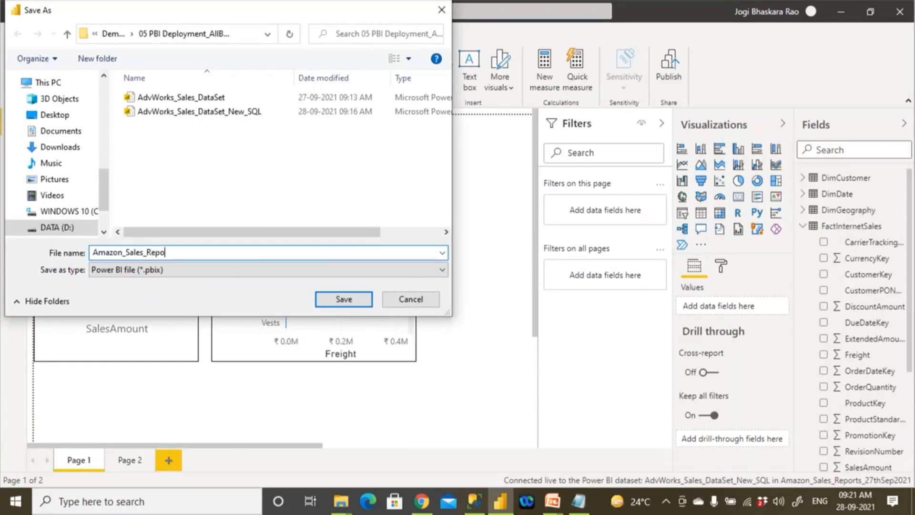
pyautogui.write('rts')
pyautogui.hotkey('ctrl', 'a')
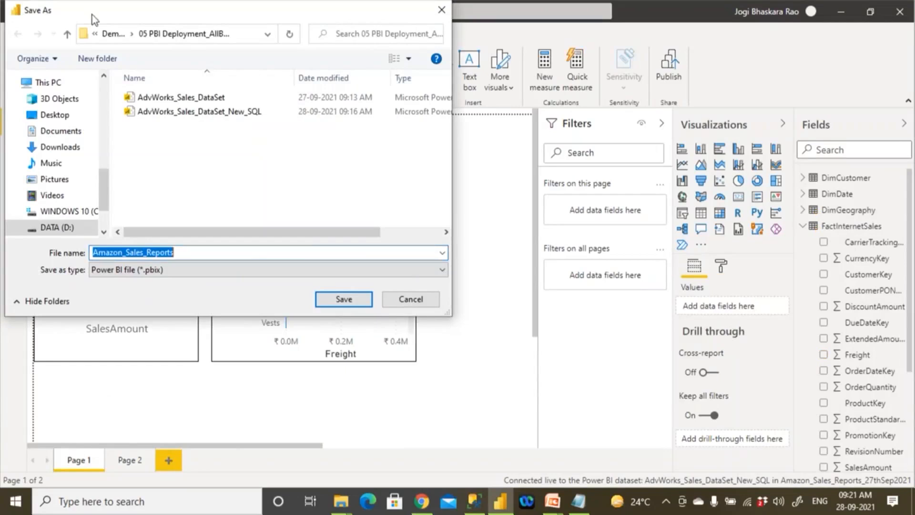
pyautogui.click(342, 299)
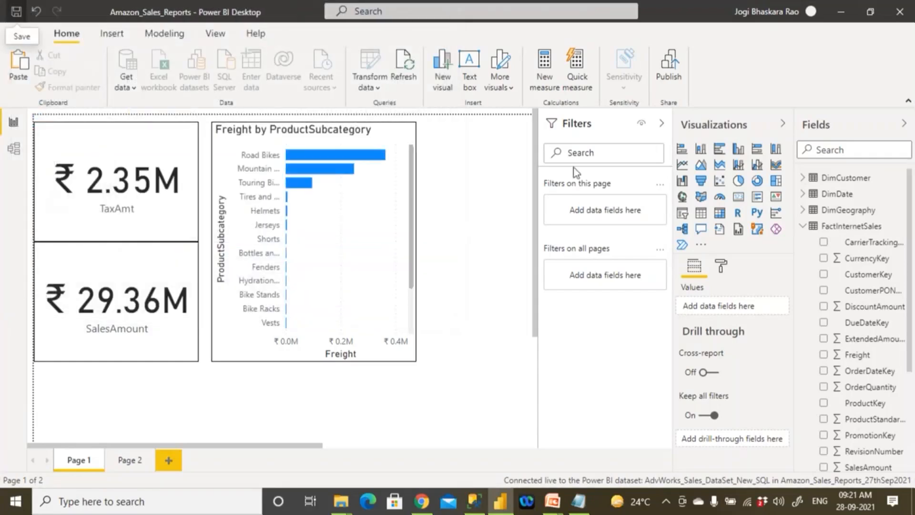
# - Publish the report to the Amazon_Sales_Reports_27thSep2021 workspace and dismiss the publishing dialog
pyautogui.click(675, 76)
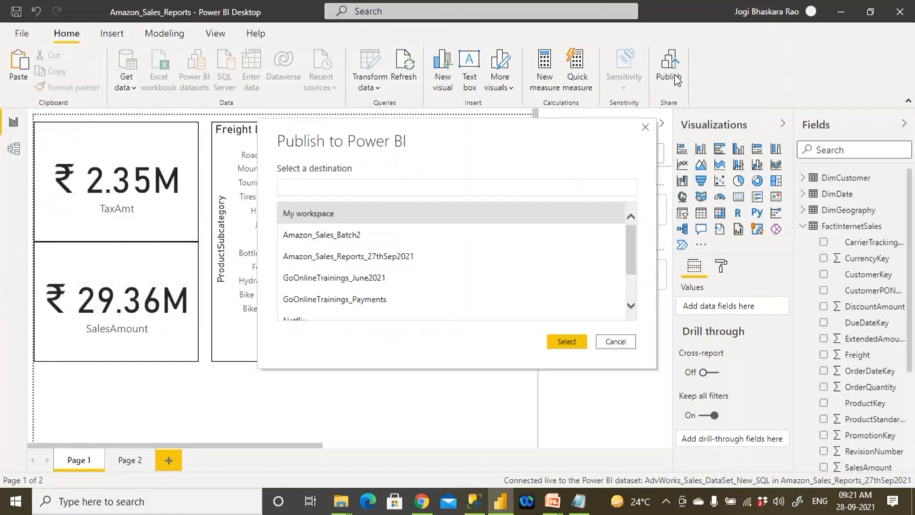
pyautogui.click(362, 261)
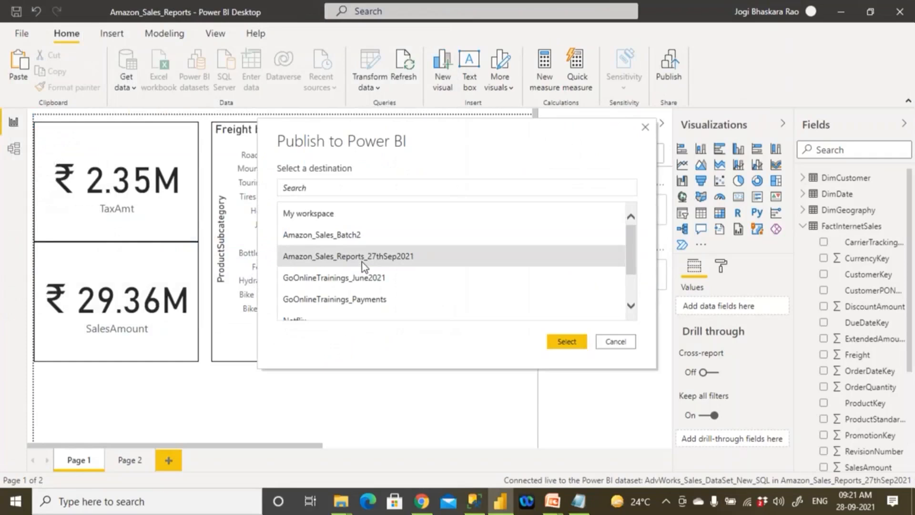
pyautogui.click(567, 342)
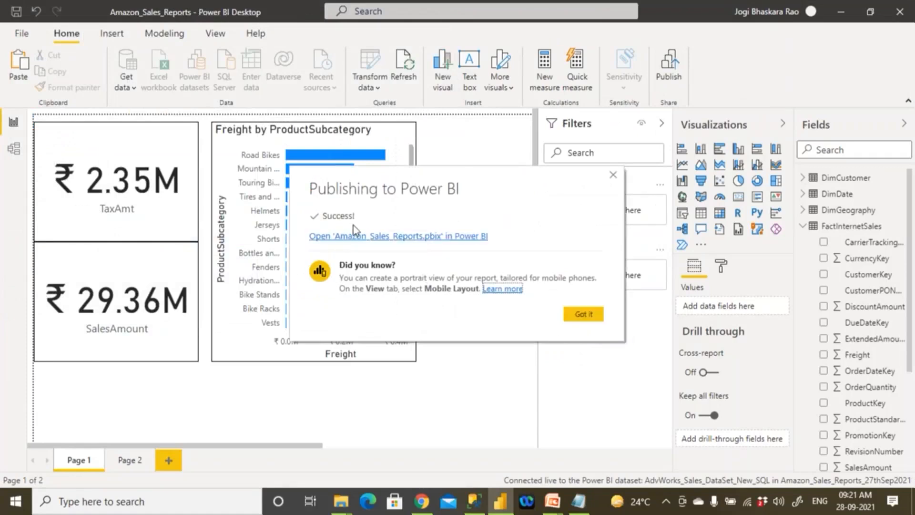
pyautogui.click(585, 316)
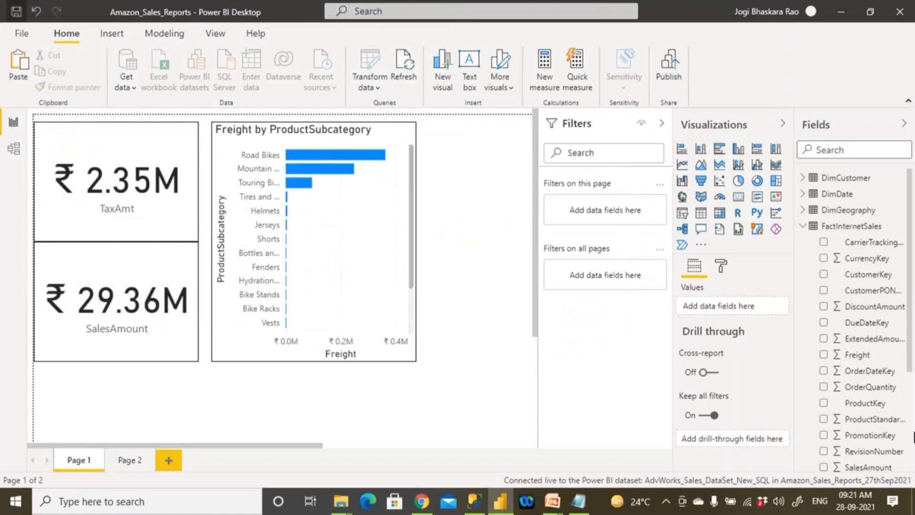
# - Switch to Power BI Service in Chrome, reload the workspace and compare its content with its datasets and dataflows
pyautogui.click(421, 501)
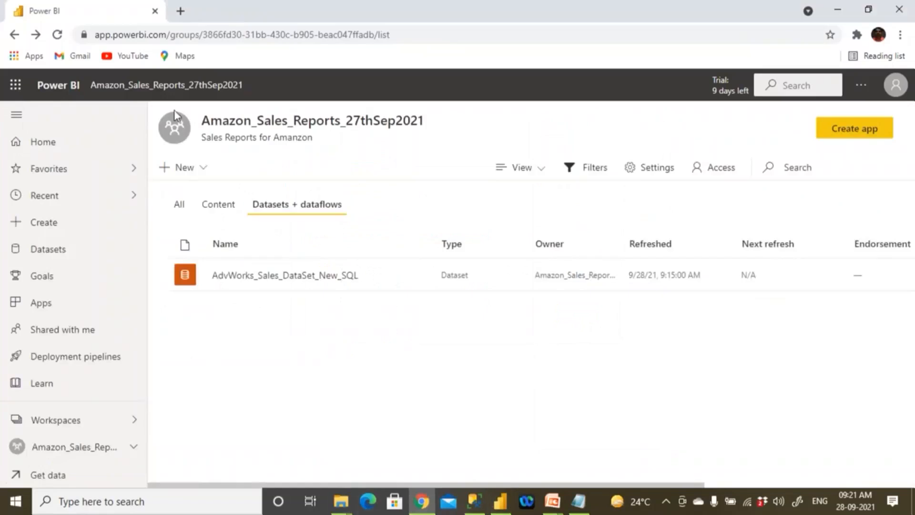
pyautogui.click(57, 35)
pyautogui.click(223, 215)
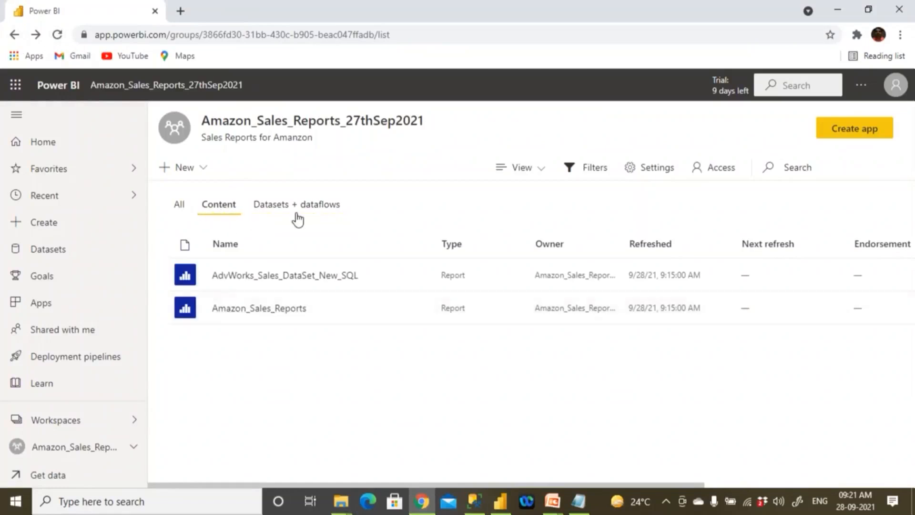
pyautogui.click(296, 205)
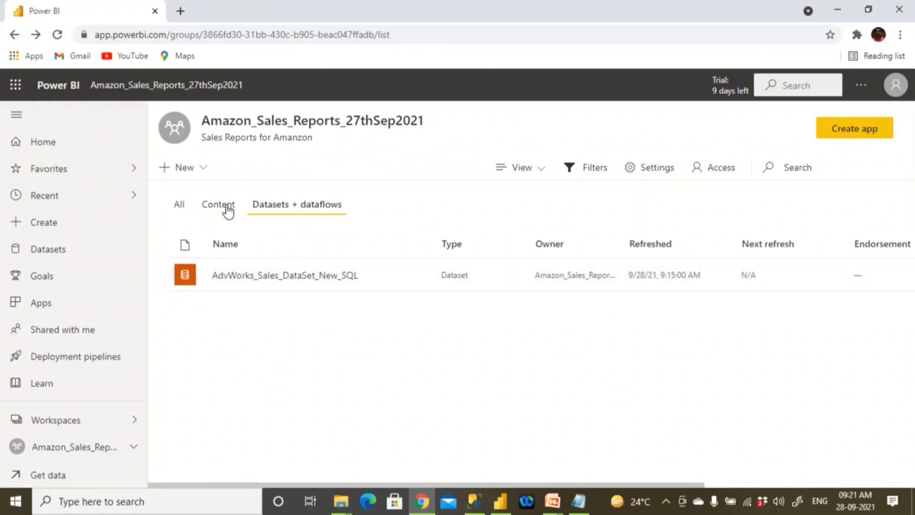
pyautogui.click(225, 206)
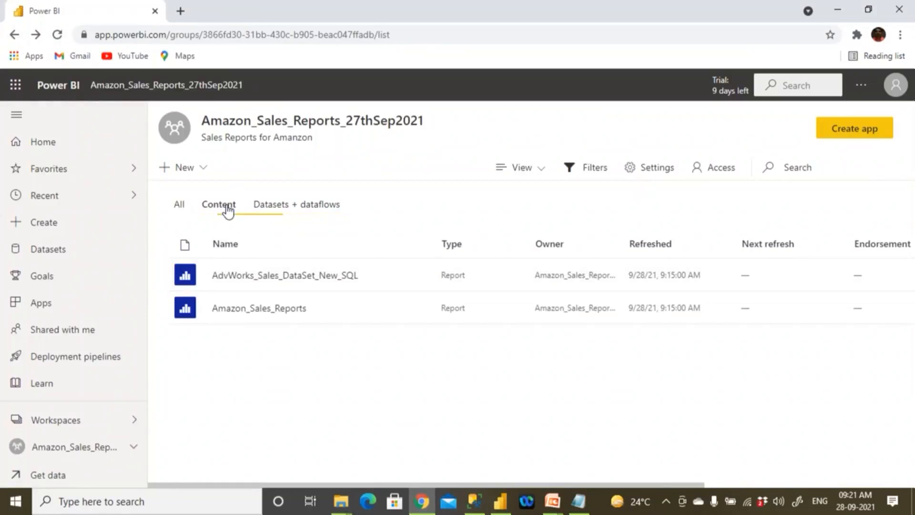
# - Open the published Amazon_Sales_Reports report and review the visuals on Page 1 and Page 2
pyautogui.click(290, 308)
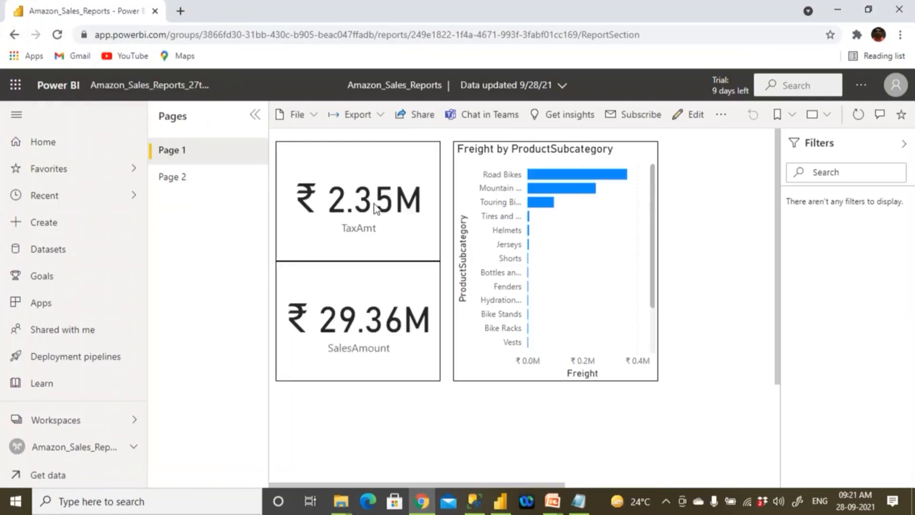
pyautogui.click(200, 179)
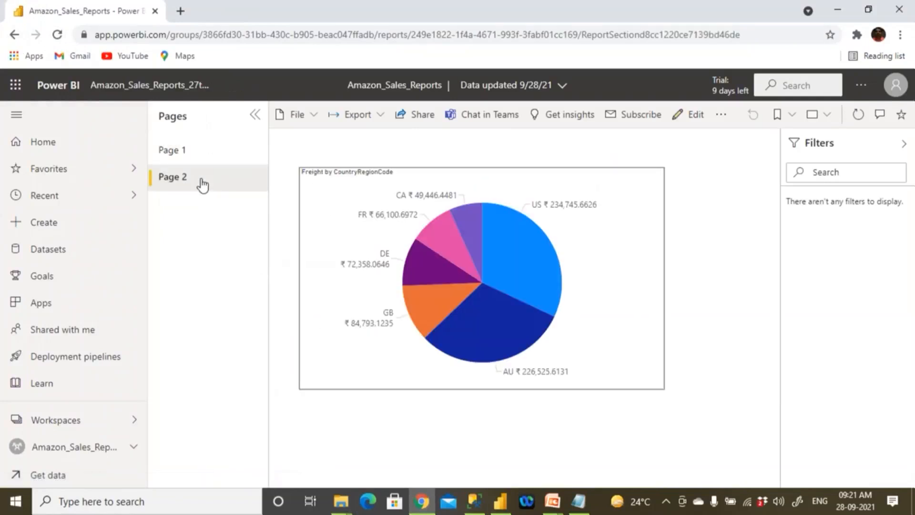
pyautogui.click(189, 151)
pyautogui.click(181, 177)
pyautogui.click(181, 151)
pyautogui.click(184, 180)
# - Switch to the Power BI Service Intro presentation in PowerPoint and run its slide show up to the Power BI Service Licenses slide
pyautogui.click(552, 500)
pyautogui.click(602, 473)
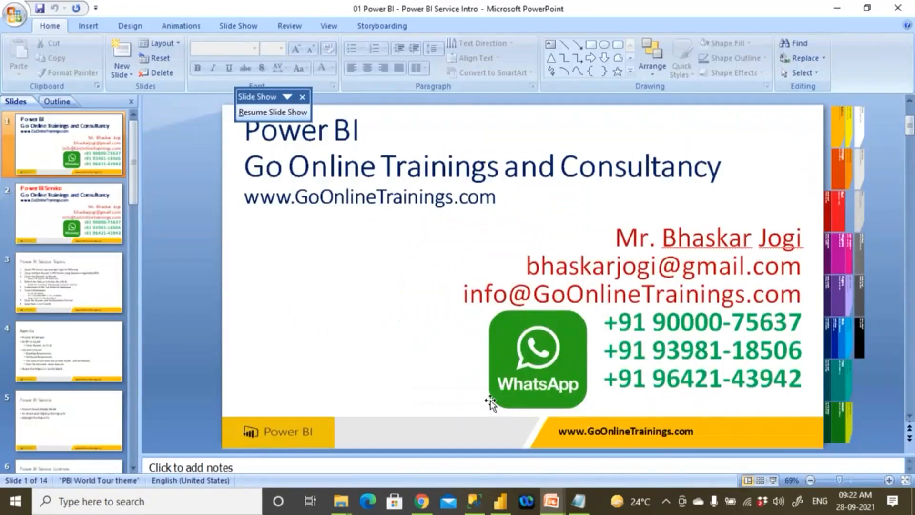
pyautogui.press('F5')
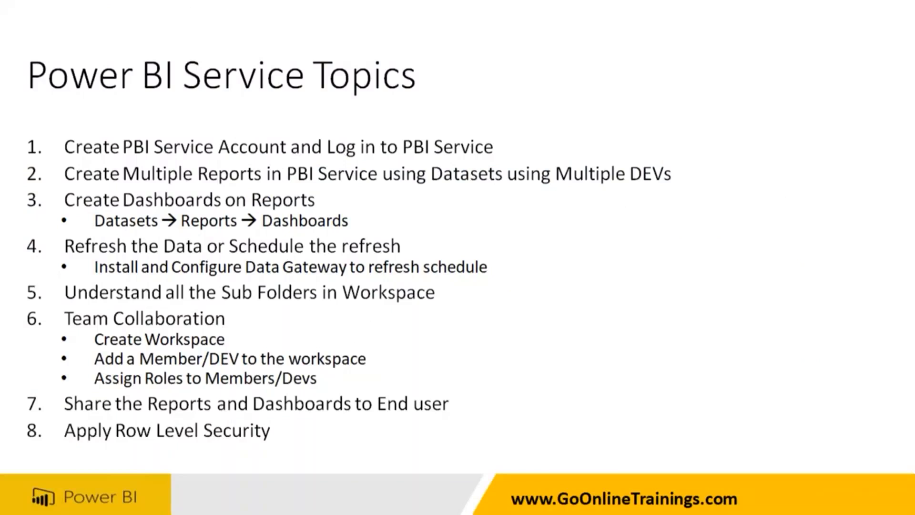
pyautogui.click(429, 147)
pyautogui.click(431, 200)
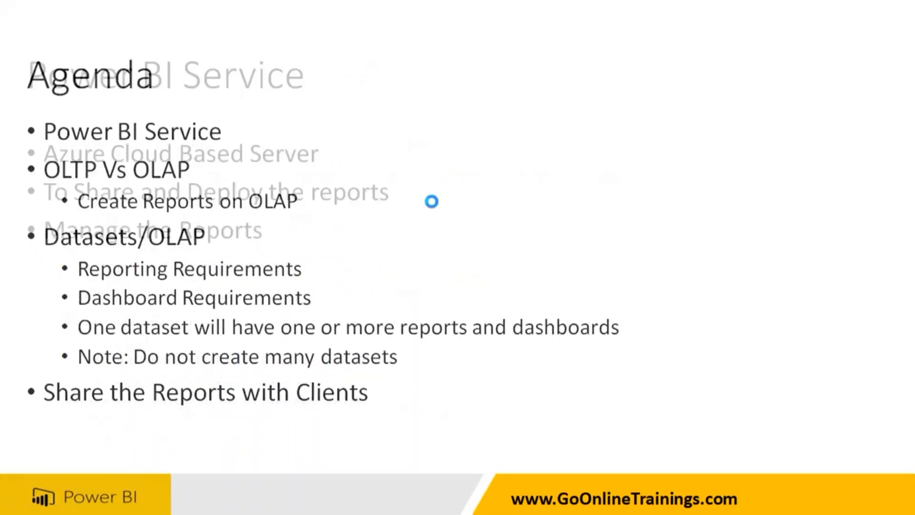
pyautogui.click(372, 190)
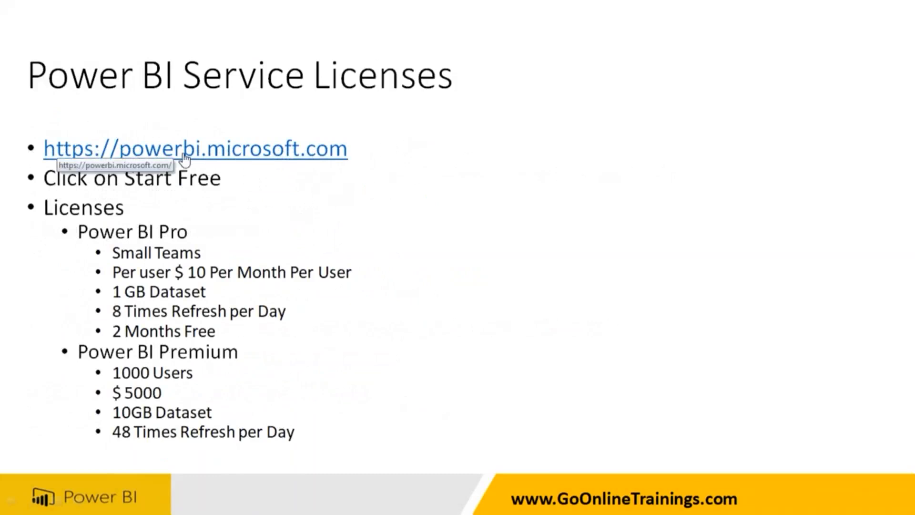
pyautogui.press('Escape')
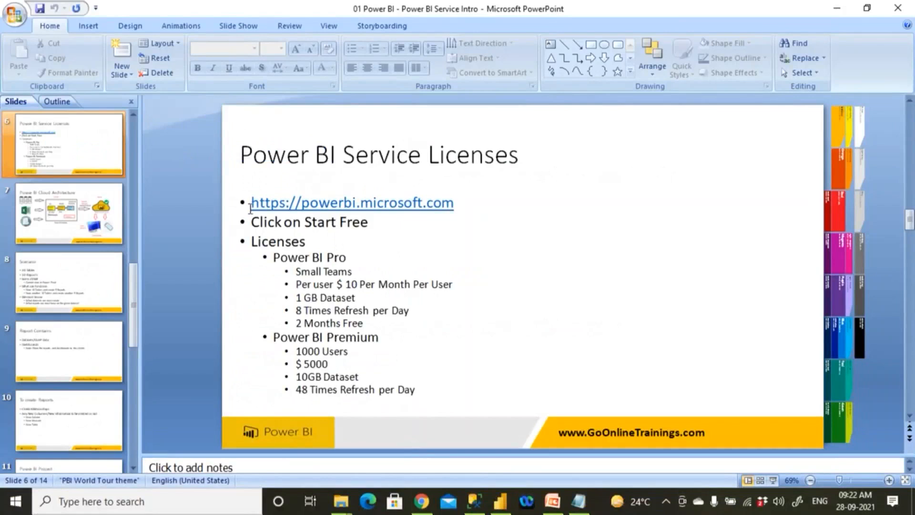
# - Add the sub-bullet "Register User IDs /Email ID" beneath the powerbi.microsoft.com link on the Power BI Service Licenses slide
pyautogui.moveTo(260, 205); pyautogui.dragTo(387, 206)
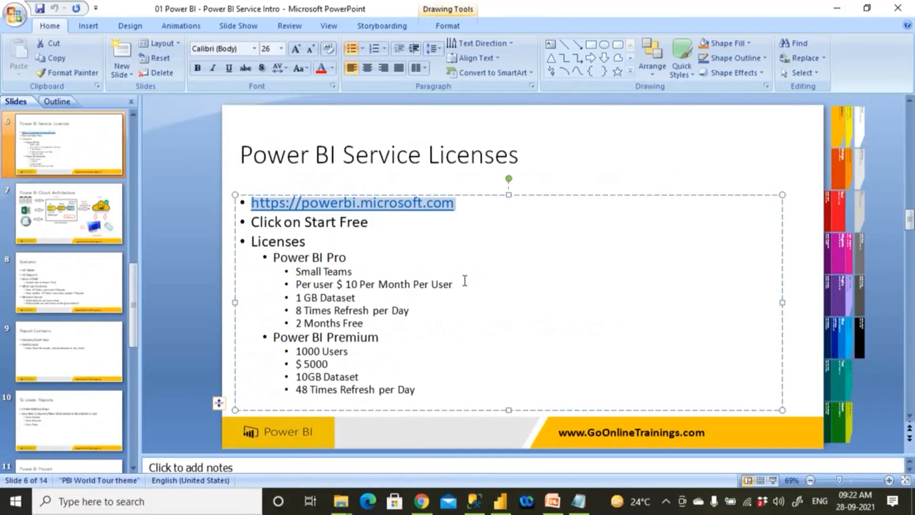
pyautogui.click(474, 206)
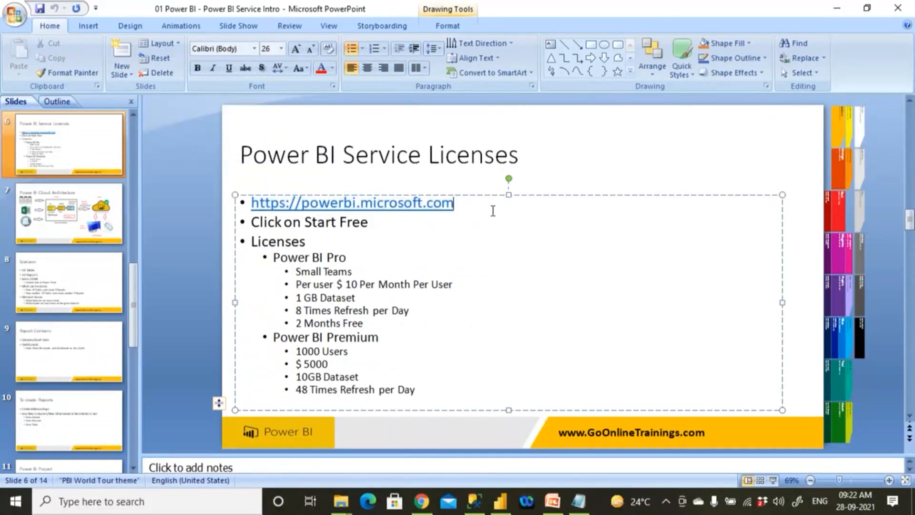
pyautogui.press('Return')
pyautogui.press('Tab')
pyautogui.write('Register USe')
pyautogui.press('BackSpace')
pyautogui.press('BackSpace')
pyautogui.write('ser IDs /Email ID')
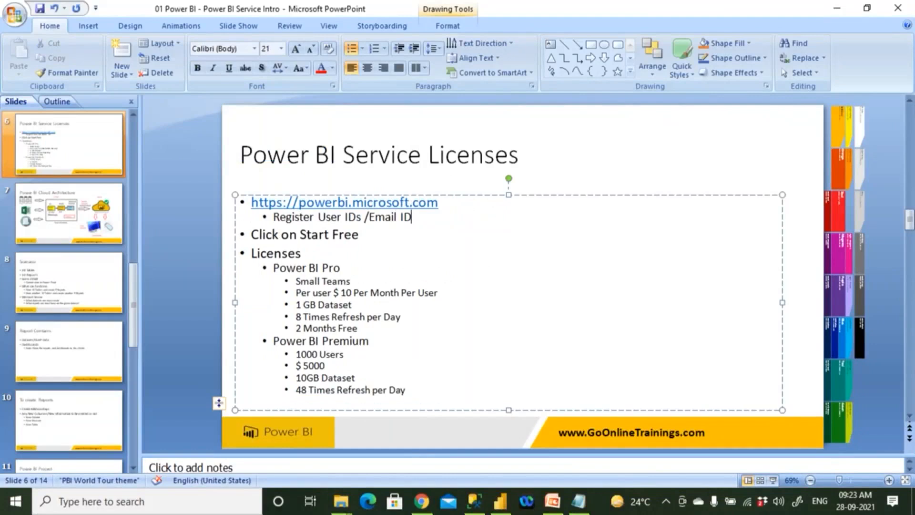
# - Start a new line beneath the Register User IDs bullet, then copy the published report's web address from Chrome
pyautogui.press('Return')
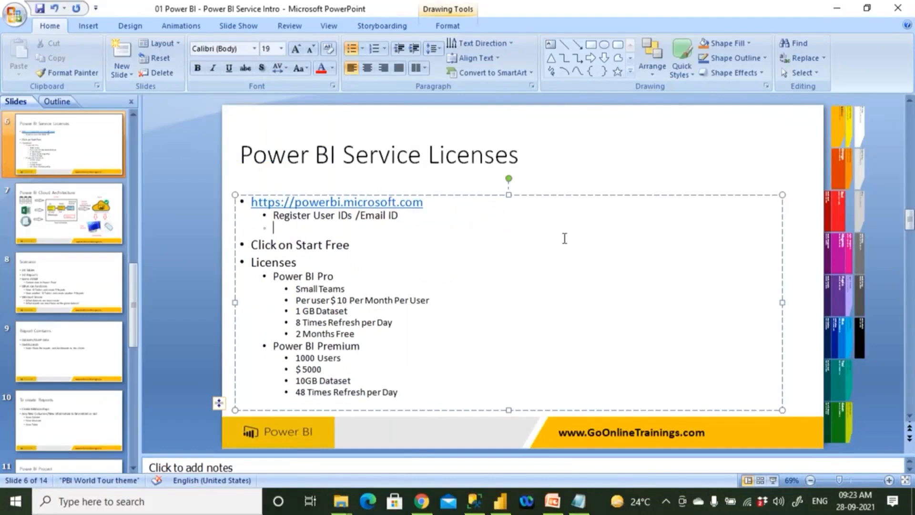
pyautogui.click(422, 509)
pyautogui.click(174, 37)
pyautogui.hotkey('ctrl', 'c')
pyautogui.hotkey('alt', 'Tab')
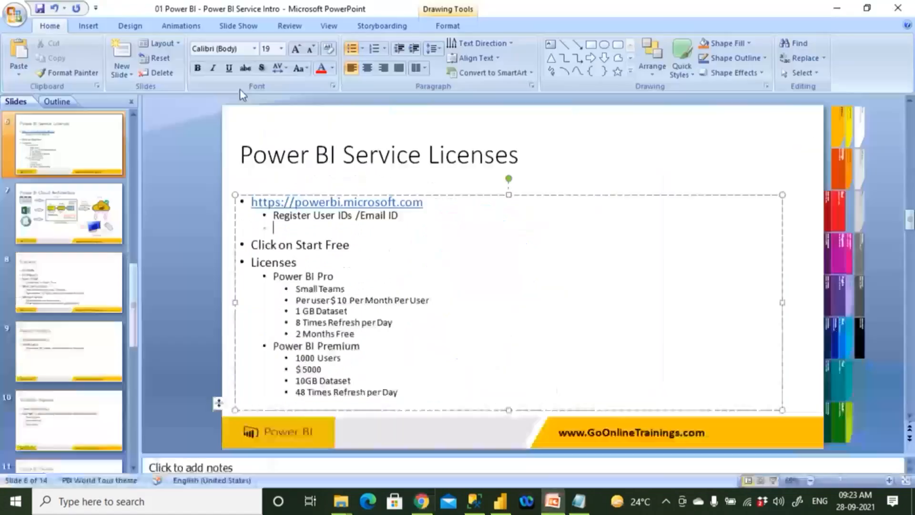
pyautogui.click(579, 502)
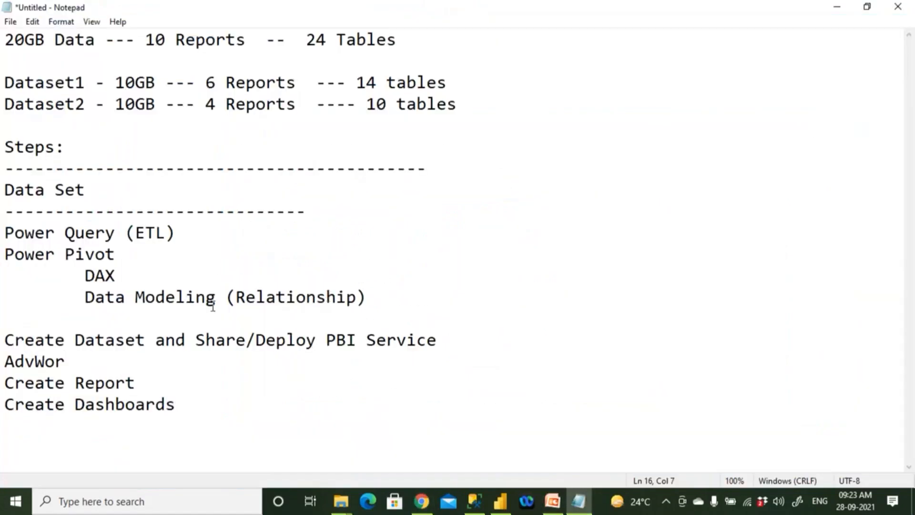
pyautogui.click(204, 394)
pyautogui.press('Return')
pyautogui.press('Return')
pyautogui.hotkey('ctrl', 'v')
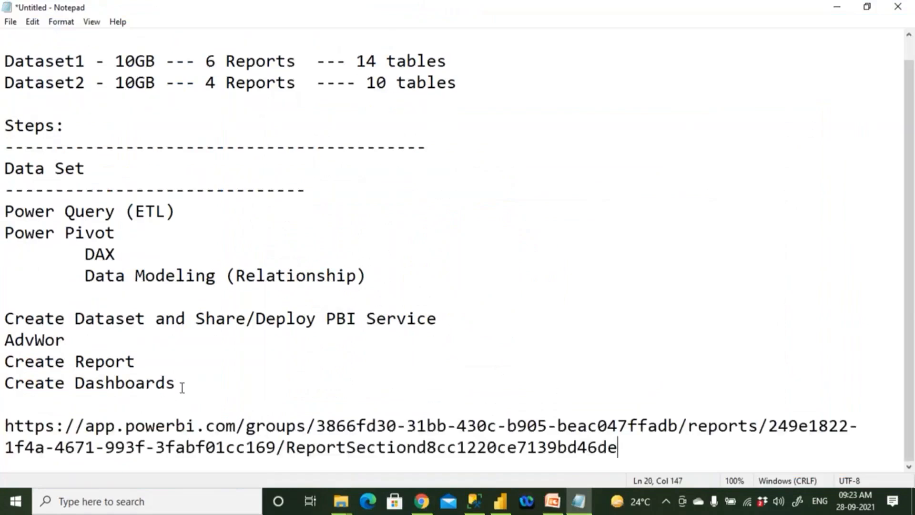
pyautogui.moveTo(236, 425); pyautogui.dragTo(4, 429)
pyautogui.hotkey('alt', 'Tab')
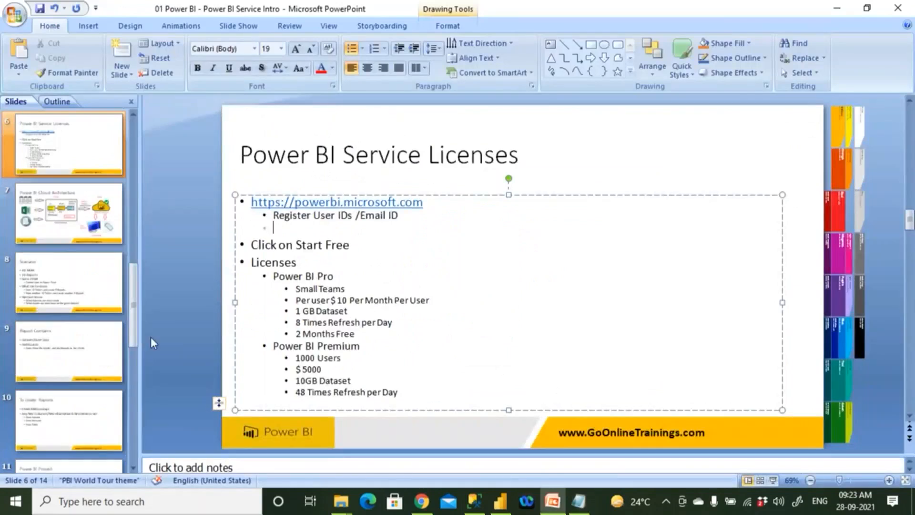
pyautogui.hotkey('shift', 'Tab')
pyautogui.write('Deploy tge')
pyautogui.press('BackSpace')
pyautogui.press('BackSpace')
pyautogui.press('BackSpace')
pyautogui.write('he Re')
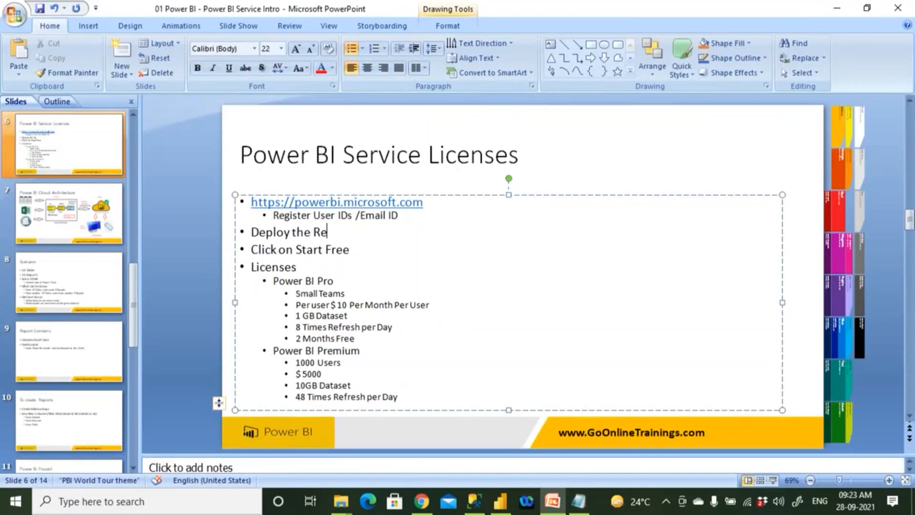
pyautogui.write('ports')
pyautogui.press('Return')
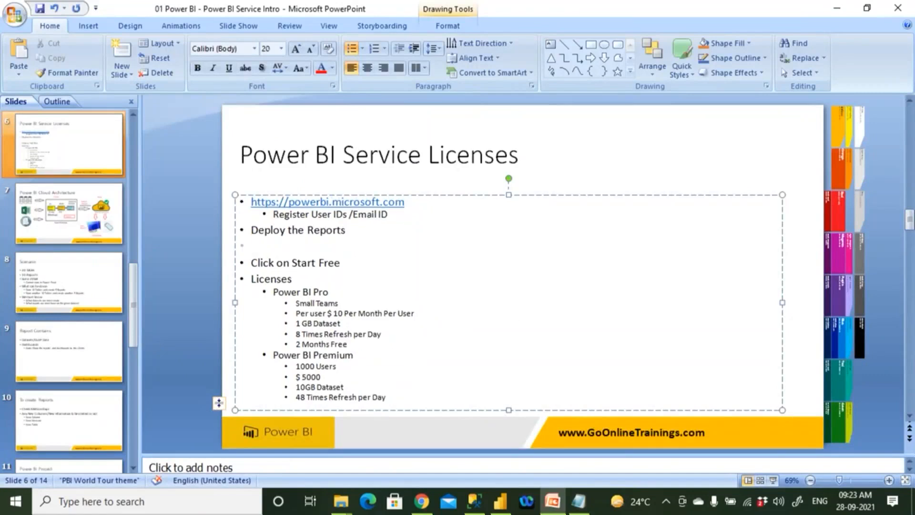
pyautogui.write('https://app.powerbi.com')
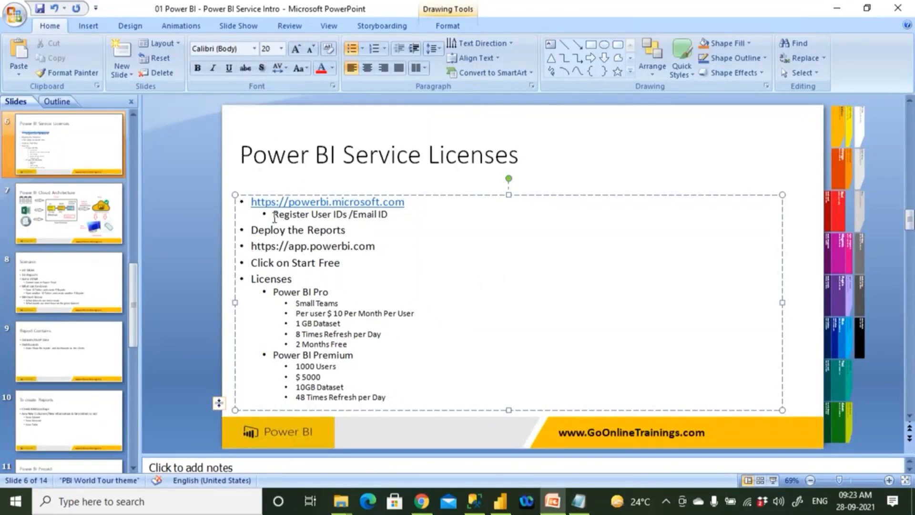
# - Move "Register User IDs /Email ID" above the powerbi.microsoft.com link as the first top-level bullet
pyautogui.moveTo(273, 215); pyautogui.dragTo(414, 213)
pyautogui.press('Delete')
pyautogui.click(251, 201)
pyautogui.hotkey('shift', 'Return')
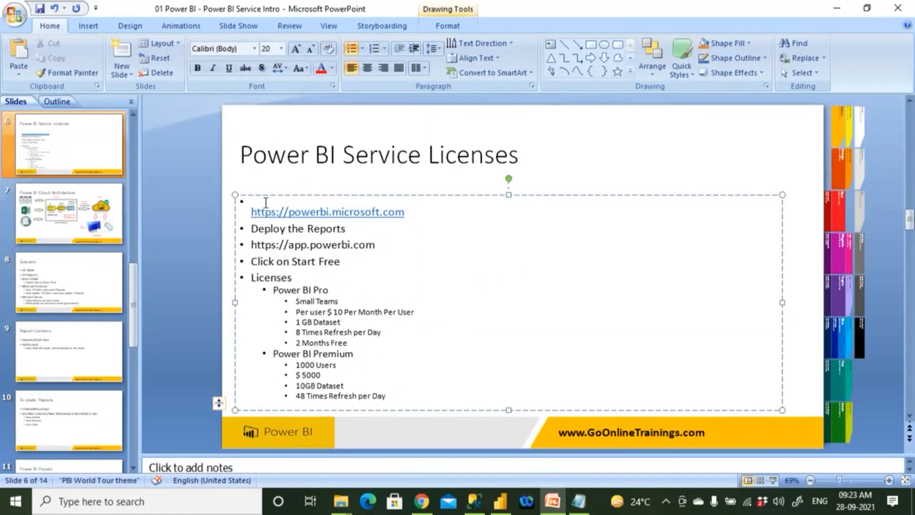
pyautogui.write('Register User IDs /Email ID')
pyautogui.press('BackSpace')
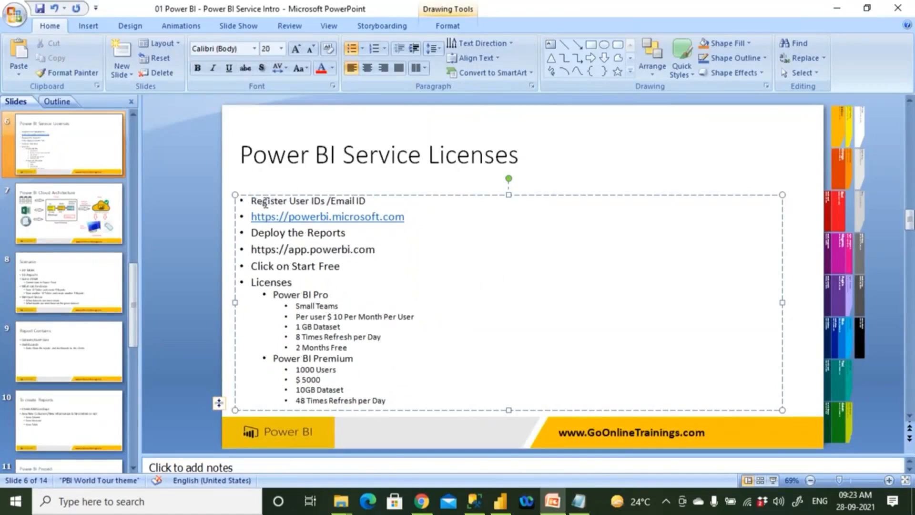